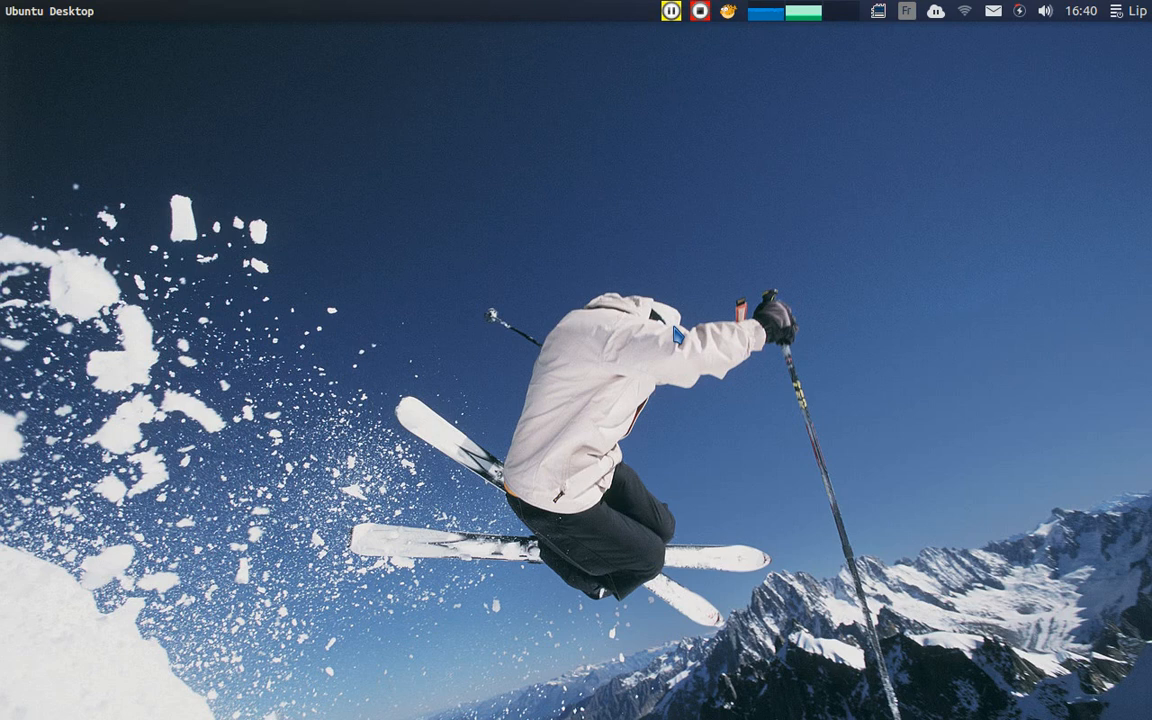
# - Switch to Blender and take a magnified look at the front of the finished car render
pyautogui.moveTo(3, 466)
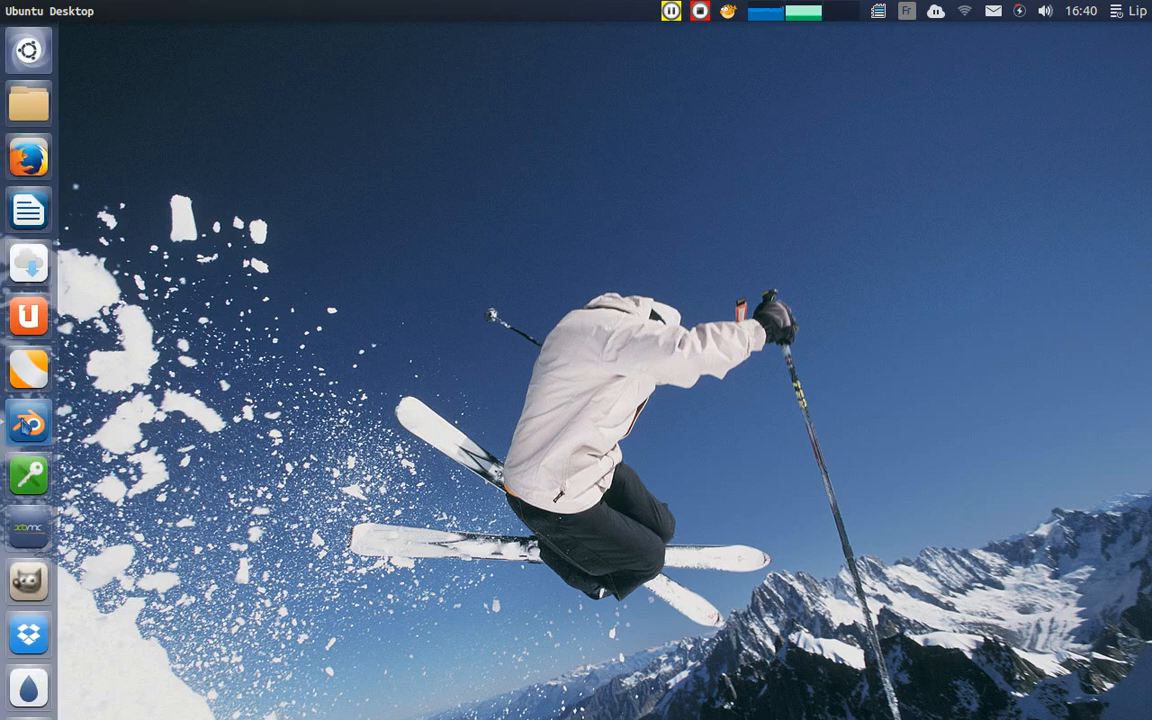
pyautogui.click(29, 423)
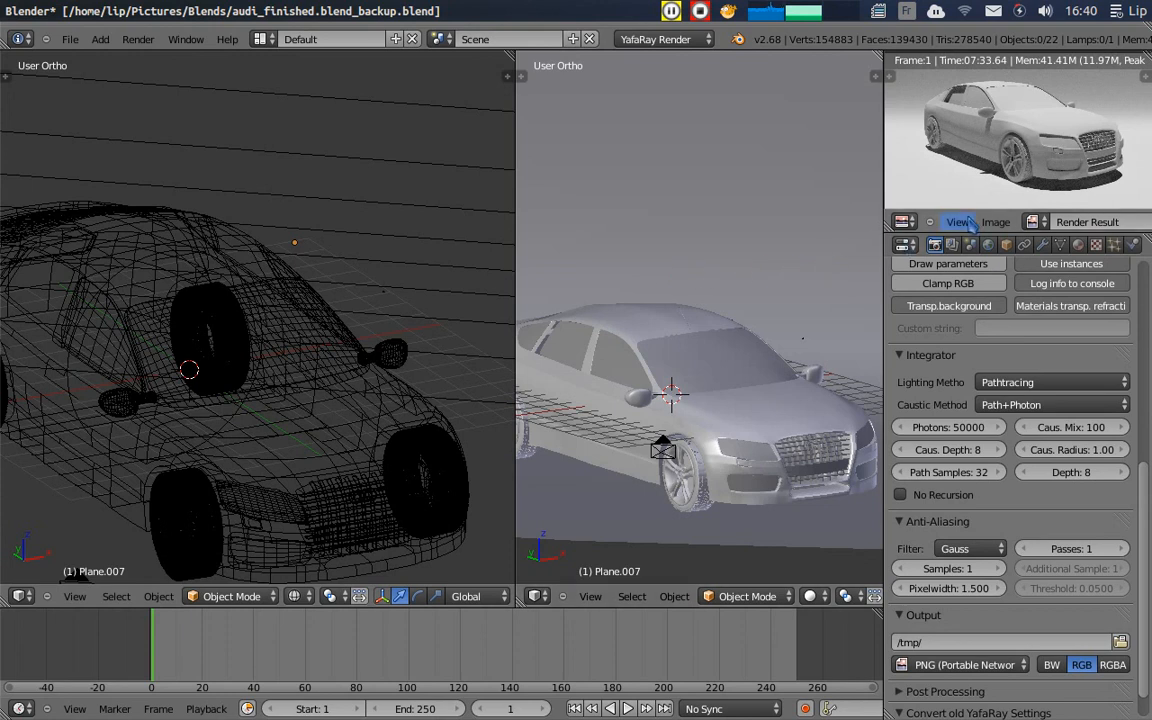
pyautogui.hotkey('ctrl', 'shift', 'F9')
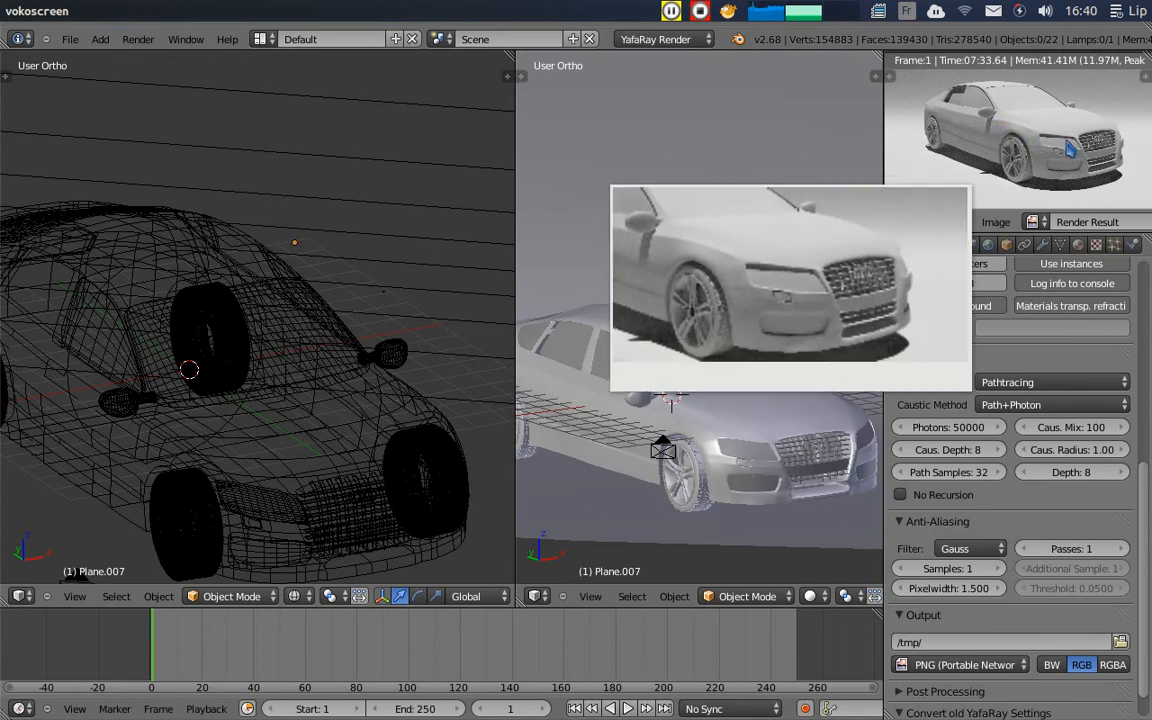
pyautogui.hotkey('ctrl', 'shift', 'F9')
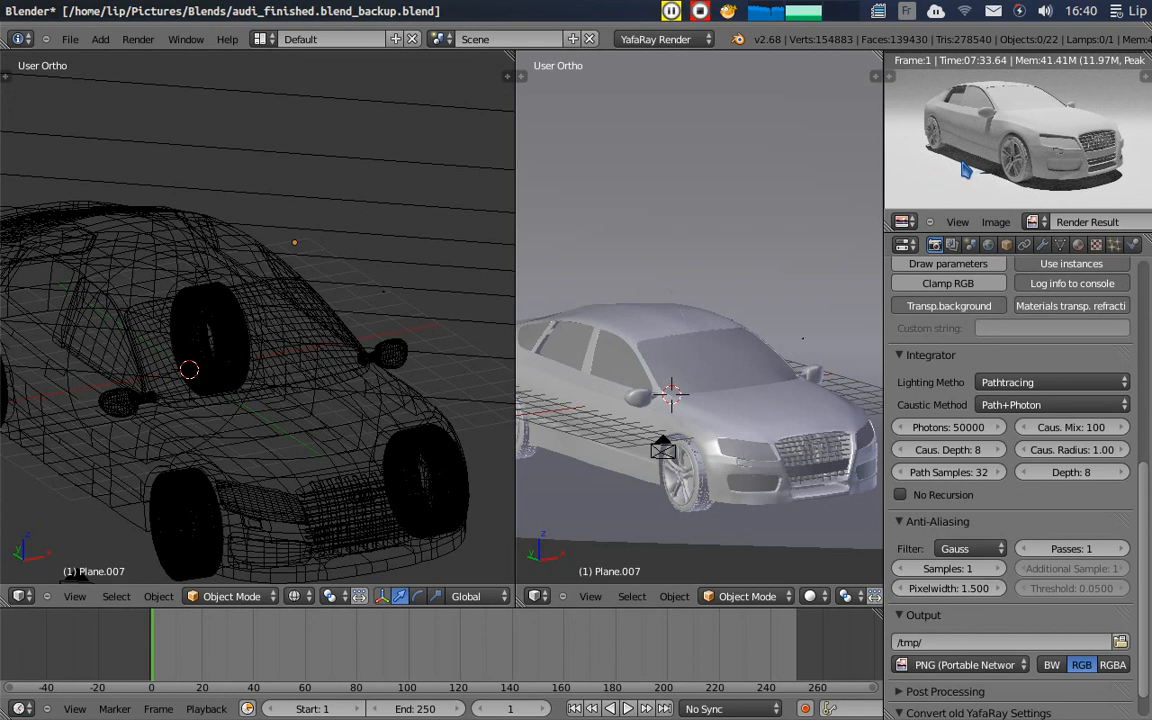
# - Open the recent file audi_06.blend
pyautogui.click(70, 39)
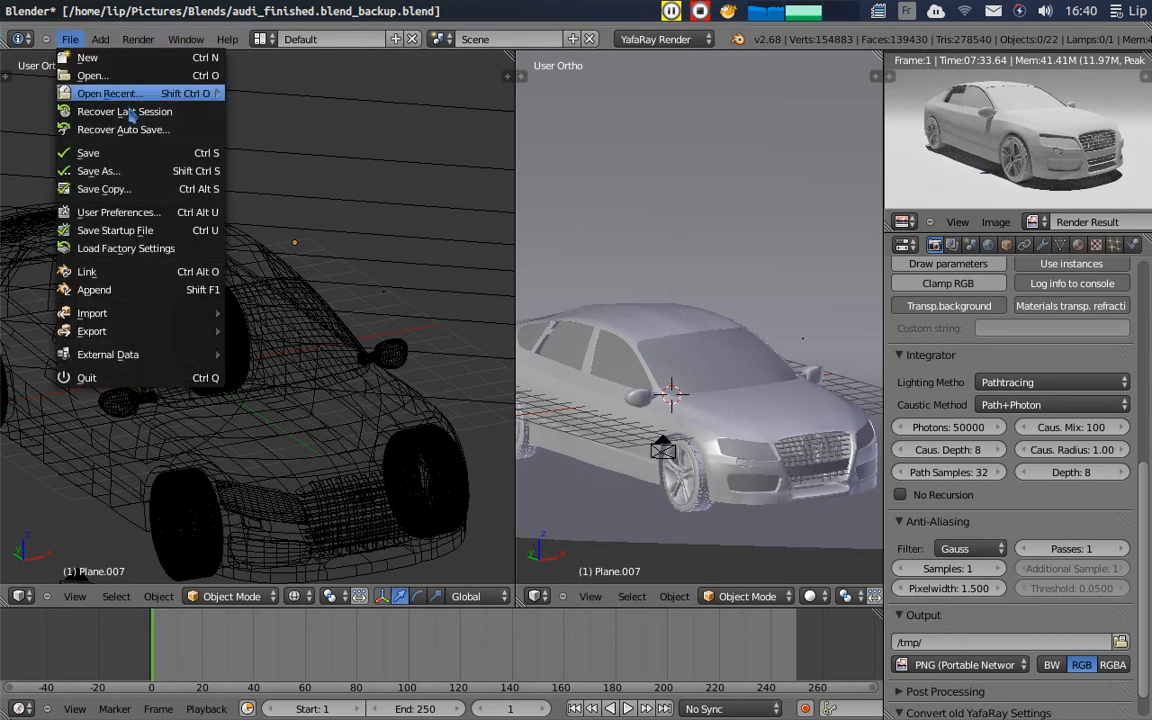
pyautogui.moveTo(131, 94)
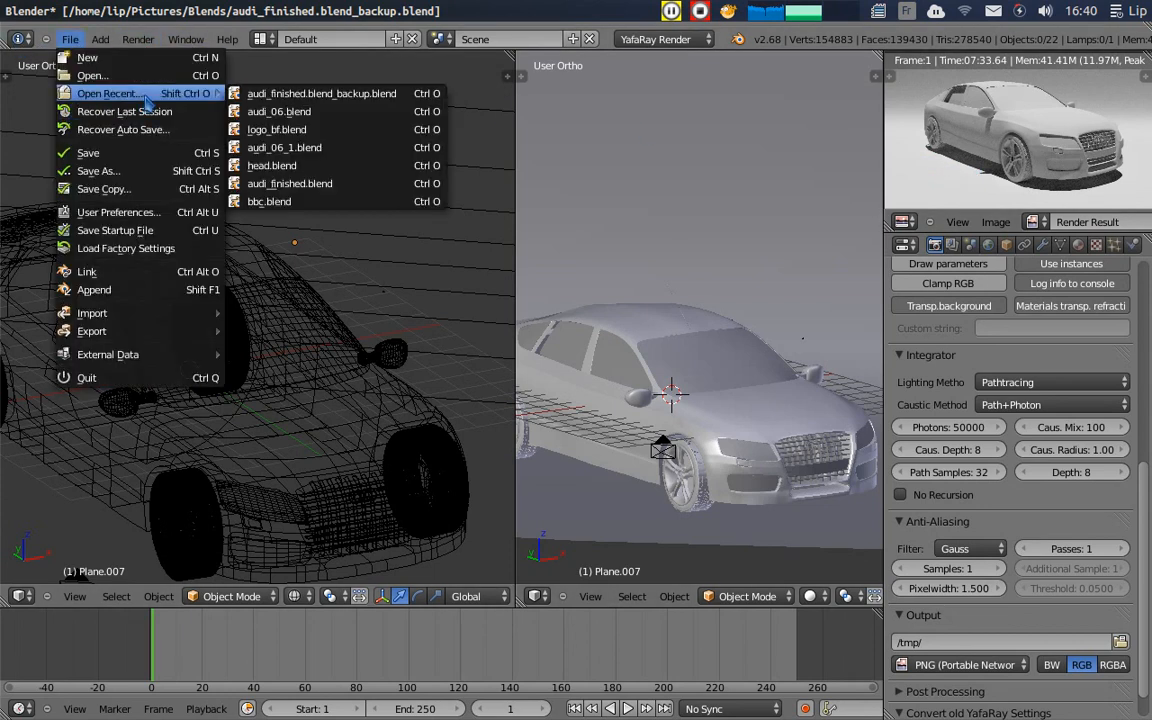
pyautogui.click(335, 111)
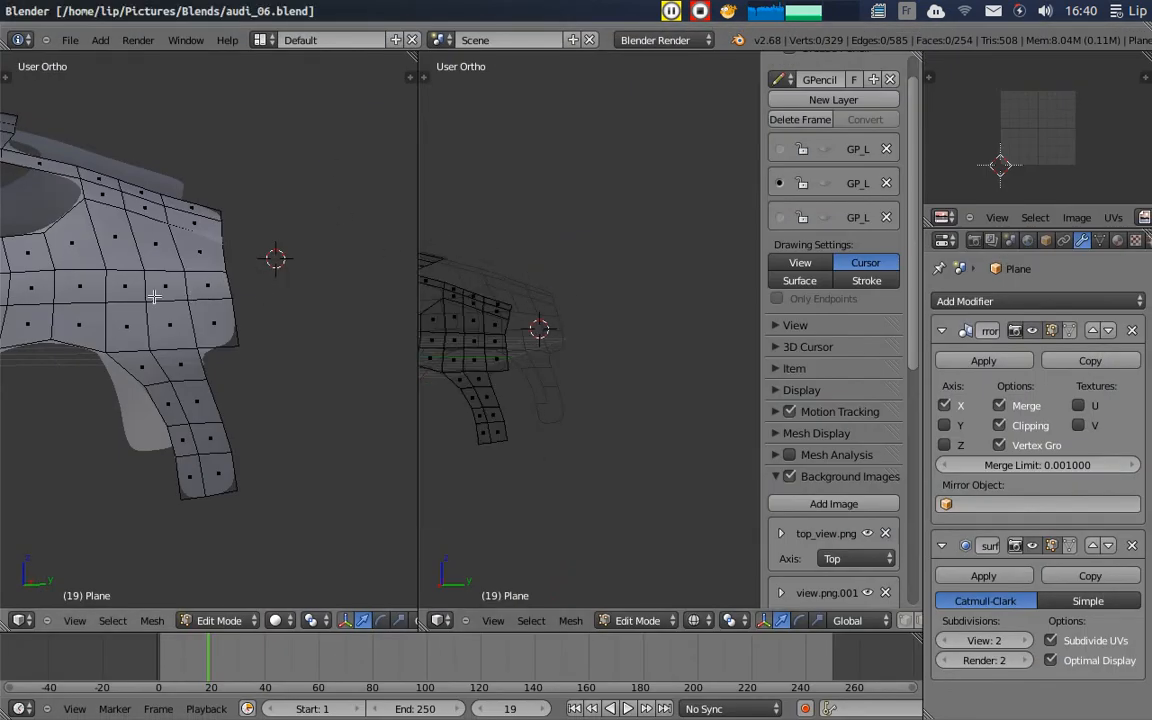
# - Switch the car body mesh to vertex selection mode
pyautogui.keyDown('shift'); pyautogui.moveTo(207, 293); pyautogui.dragTo(374, 273, button='middle'); pyautogui.keyUp('shift')
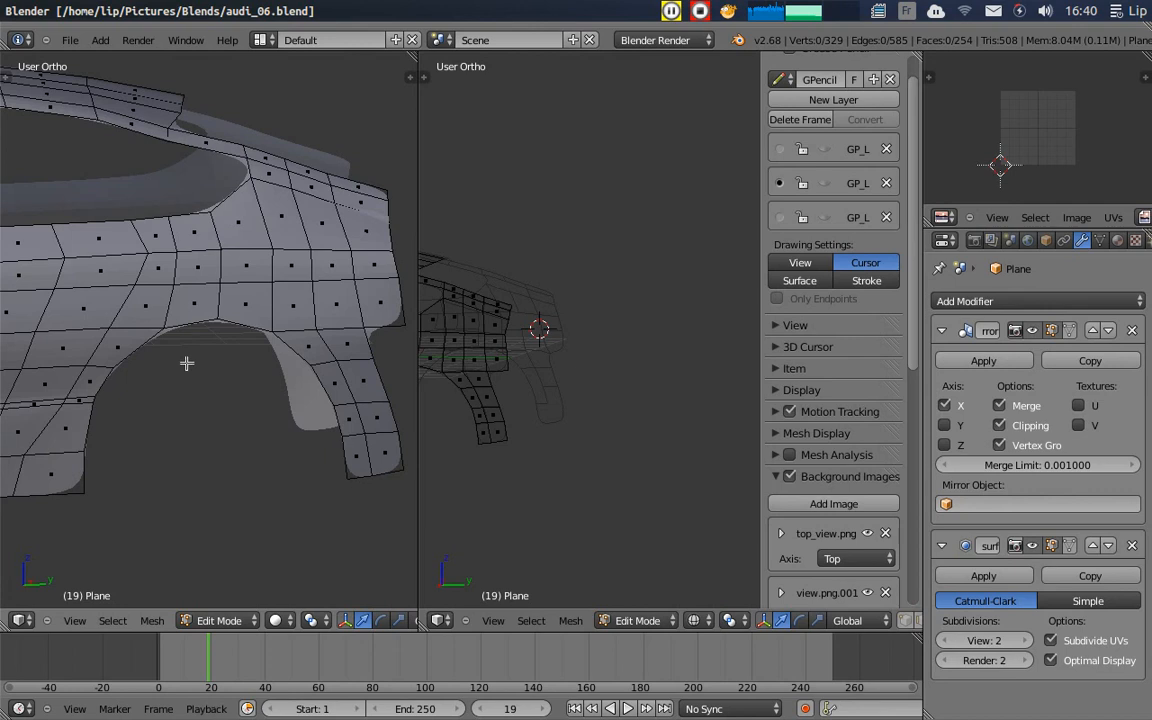
pyautogui.scroll(-4, 253, 248)
pyautogui.moveTo(253, 248)
pyautogui.mouseDown(button='middle')
pyautogui.moveTo(264, 270)
pyautogui.moveTo(259, 354)
pyautogui.moveTo(239, 373)
pyautogui.moveTo(270, 335)
pyautogui.moveTo(249, 355)
pyautogui.moveTo(268, 286)
pyautogui.moveTo(261, 247)
pyautogui.mouseUp(button='middle')
pyautogui.hotkey('ctrl', 'Tab')
pyautogui.click(261, 364)
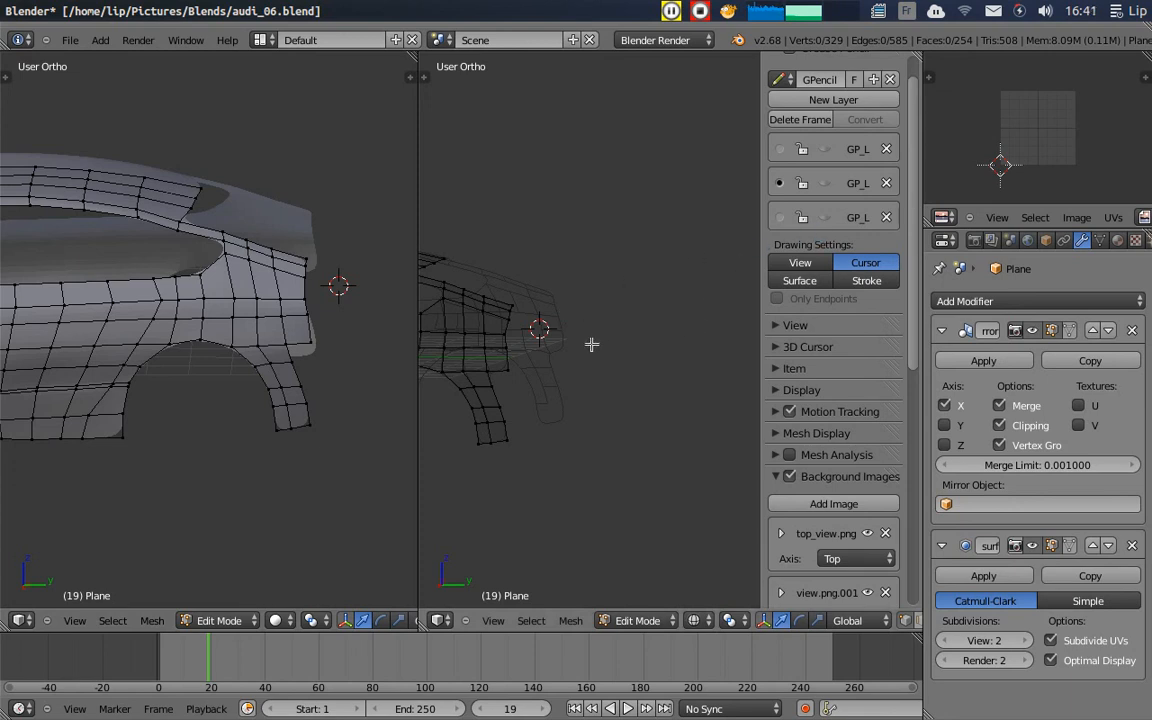
# - Maximize the shaded 3D viewport and show the car in the right orthographic view, with the rear end visible
pyautogui.hotkey('ctrl', 'Up')
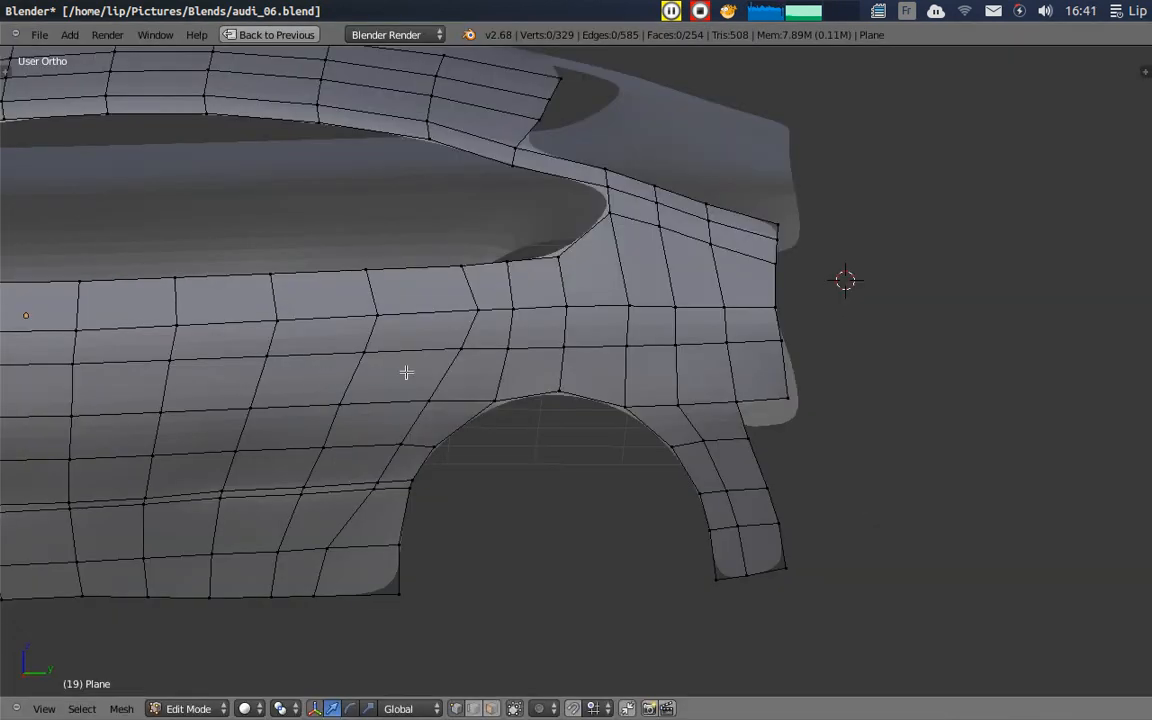
pyautogui.click(44, 708)
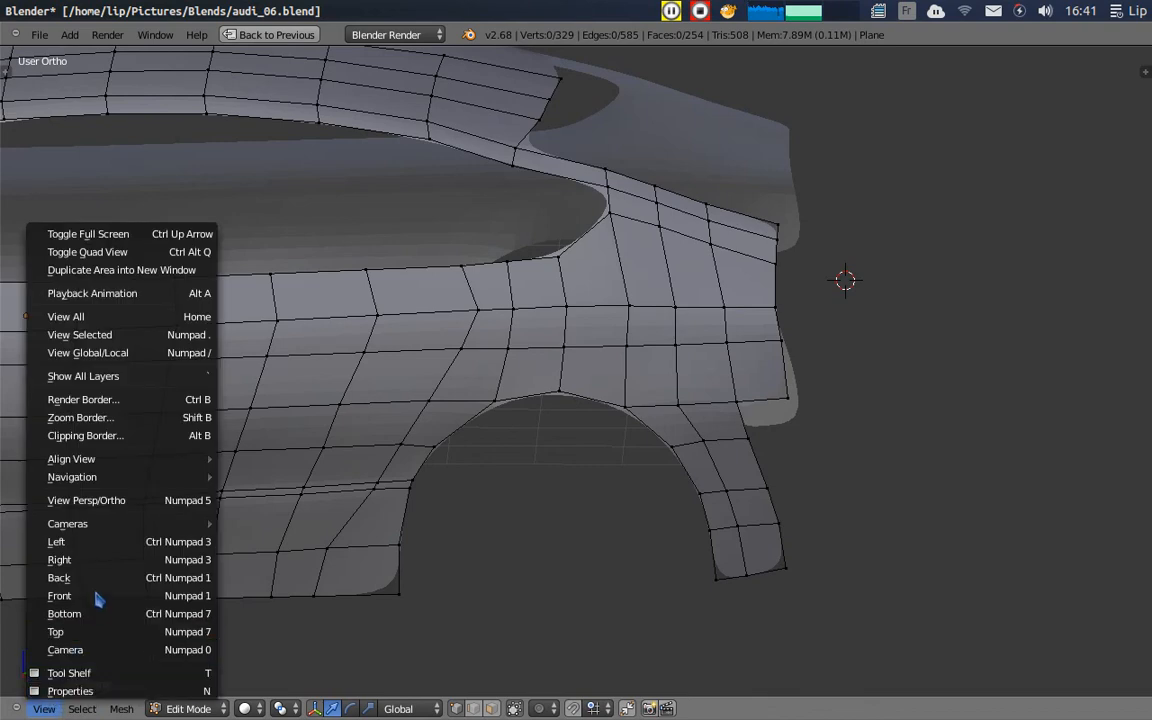
pyautogui.click(100, 557)
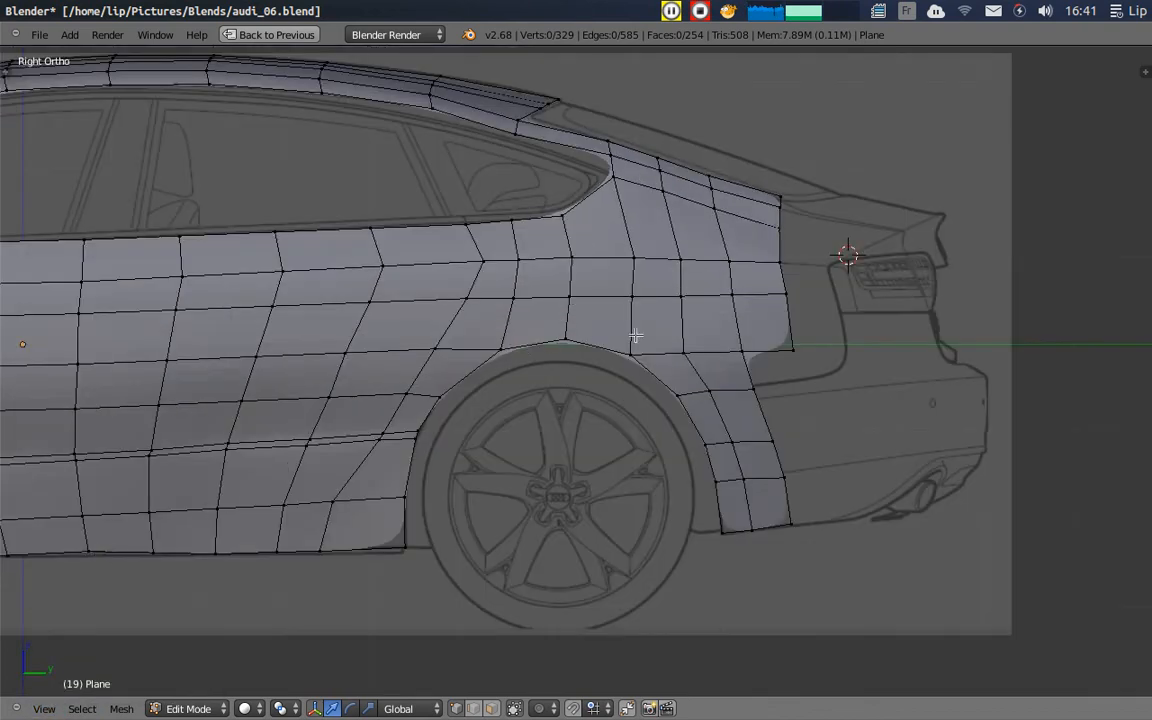
pyautogui.keyDown('shift'); pyautogui.moveTo(593, 354); pyautogui.dragTo(496, 342, button='middle'); pyautogui.keyUp('shift')
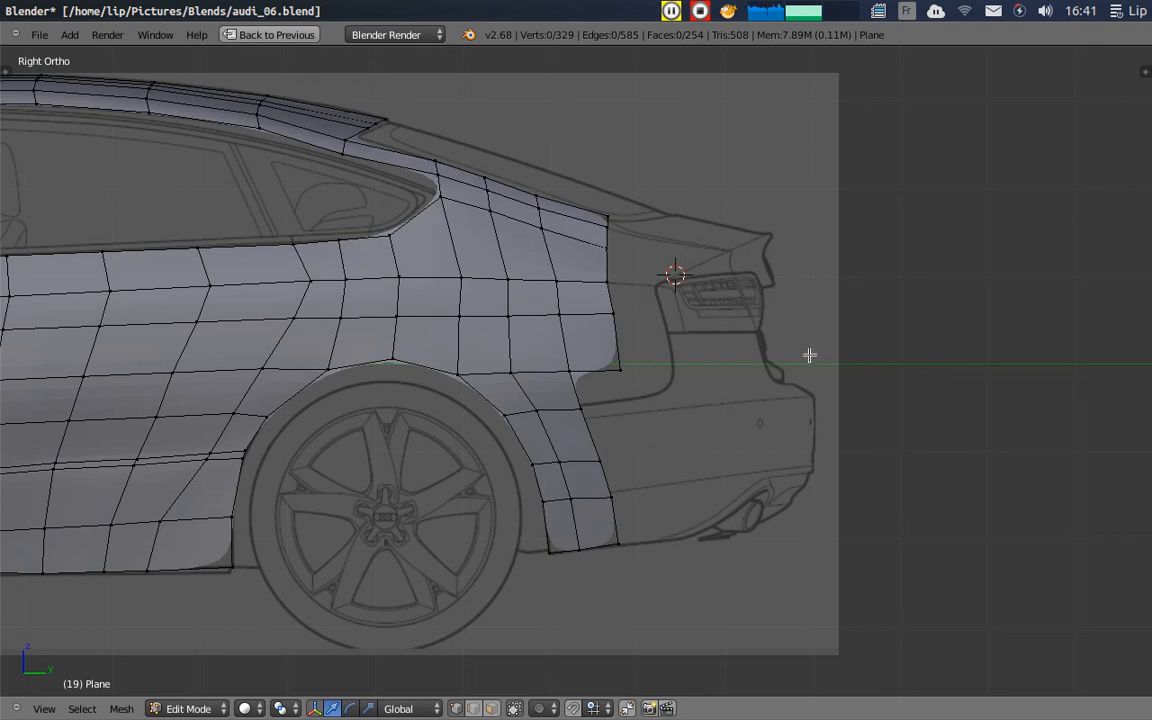
# - Delete the three old Grease Pencil layers and add a new layer
pyautogui.press('n')
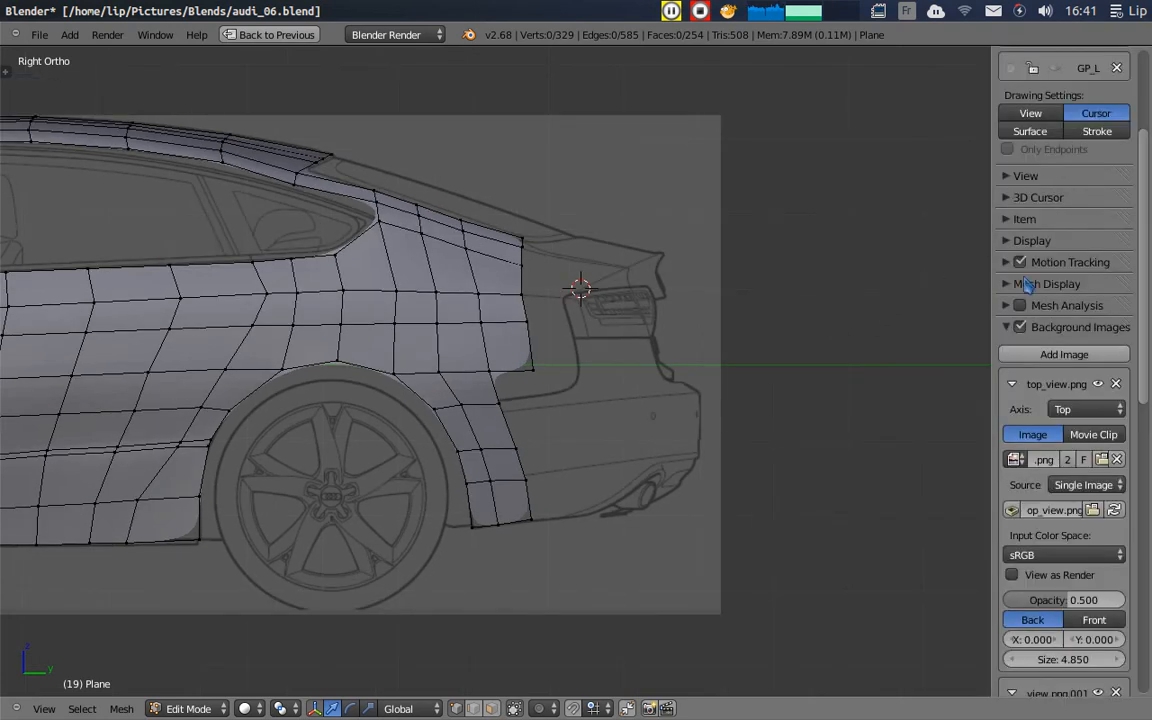
pyautogui.click(1008, 329)
pyautogui.scroll(4, 1040, 160)
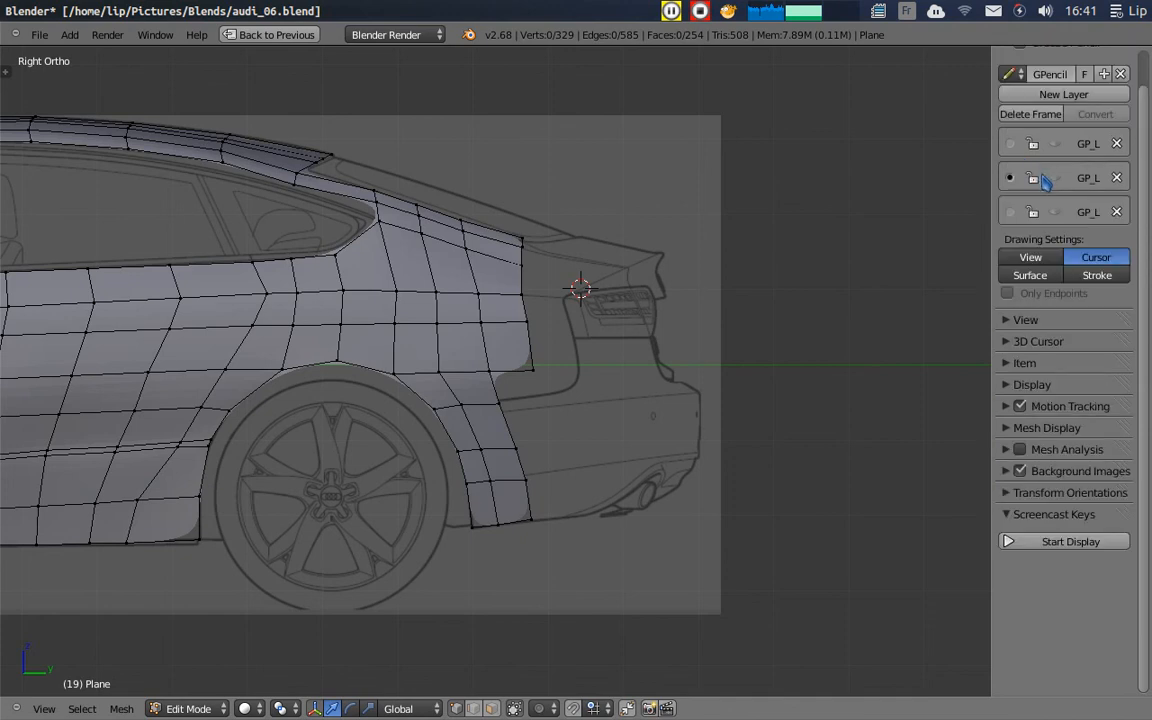
pyautogui.click(1134, 214)
pyautogui.click(1134, 180)
pyautogui.click(1135, 181)
pyautogui.click(1046, 131)
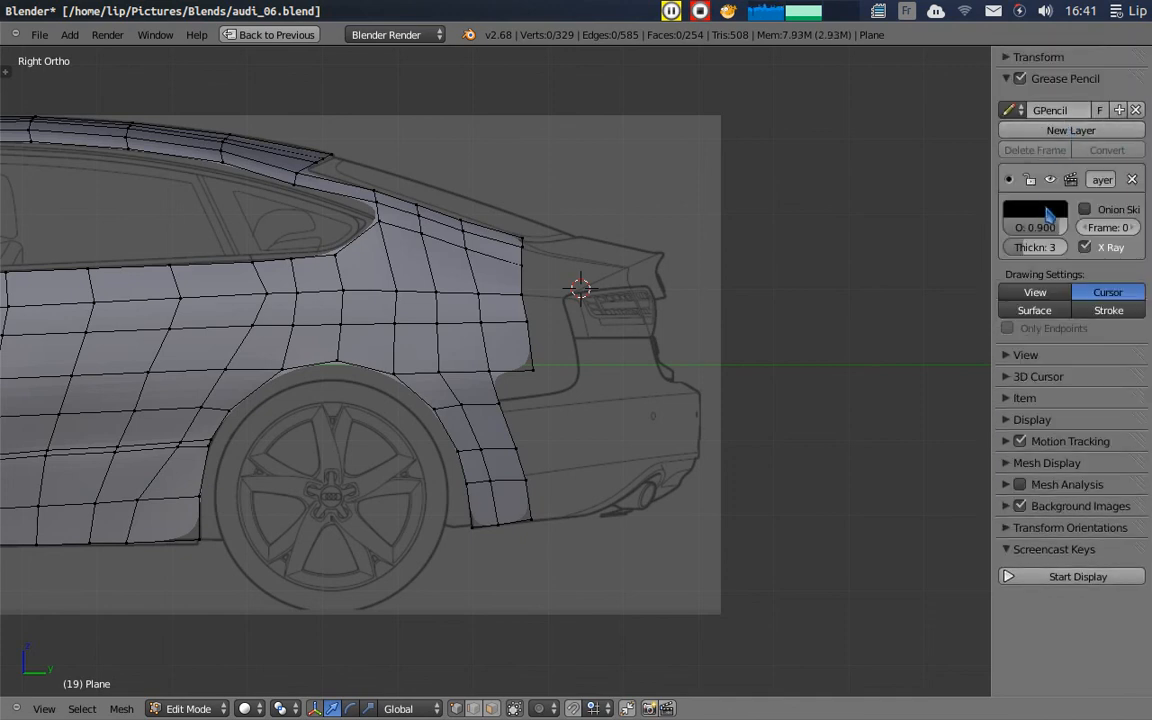
# - Set the new Grease Pencil layer's stroke colour to red and its thickness to 6
pyautogui.click(1048, 214)
pyautogui.moveTo(1054, 352); pyautogui.dragTo(1053, 230)
pyautogui.click(970, 351)
pyautogui.moveTo(970, 356); pyautogui.dragTo(978, 361)
pyautogui.moveTo(1028, 252); pyautogui.dragTo(1042, 254)
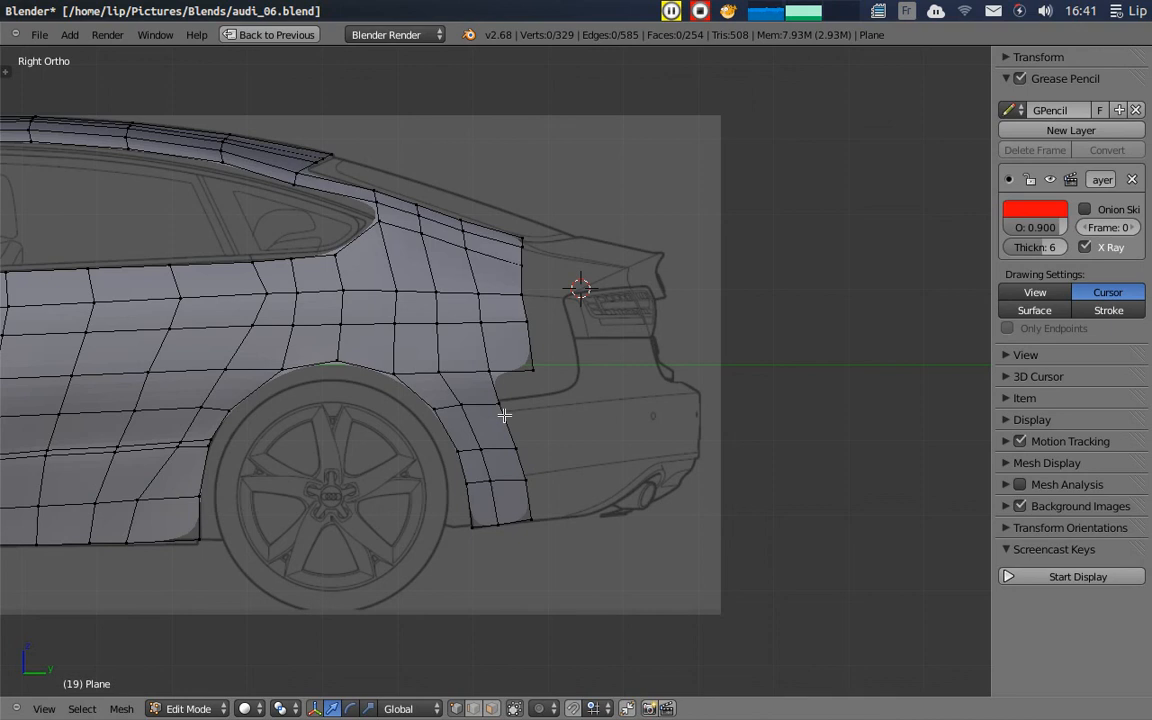
# - Sketch two red rearward arrows across the rear bumper with the Grease Pencil to mark the extrusion direction
pyautogui.moveTo(528, 399)
pyautogui.mouseDown()
pyautogui.moveTo(656, 398)
pyautogui.moveTo(638, 413)
pyautogui.mouseUp()
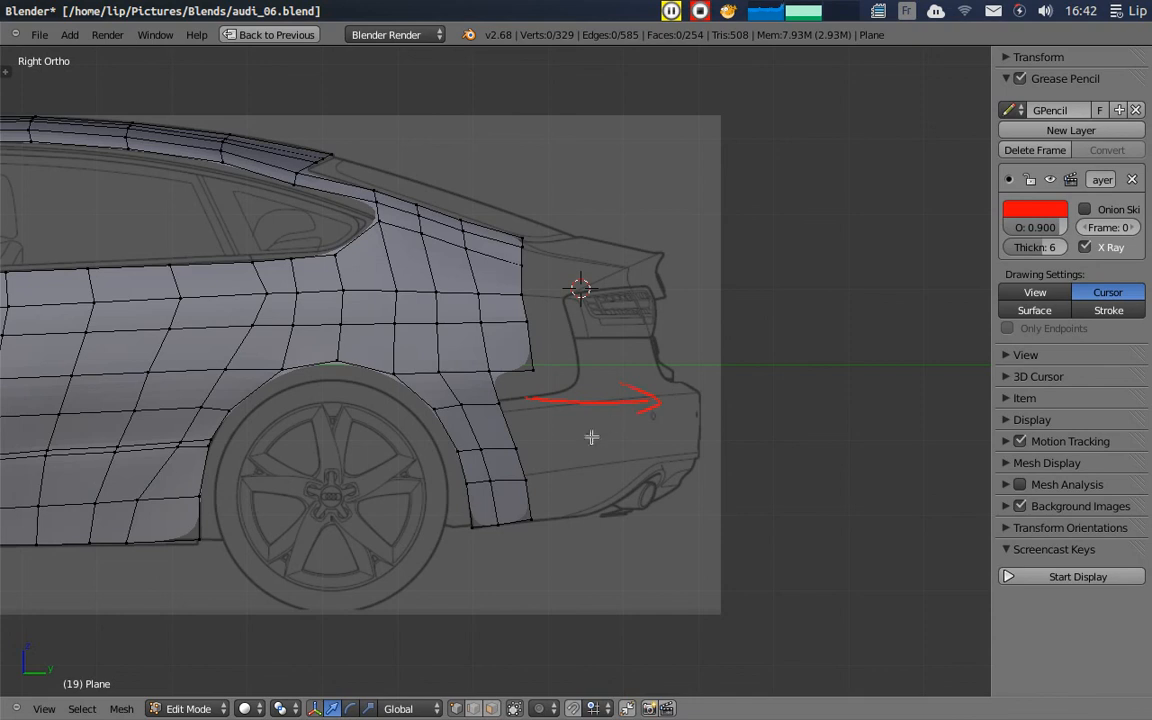
pyautogui.moveTo(549, 471); pyautogui.dragTo(651, 468)
pyautogui.moveTo(651, 468); pyautogui.dragTo(636, 475)
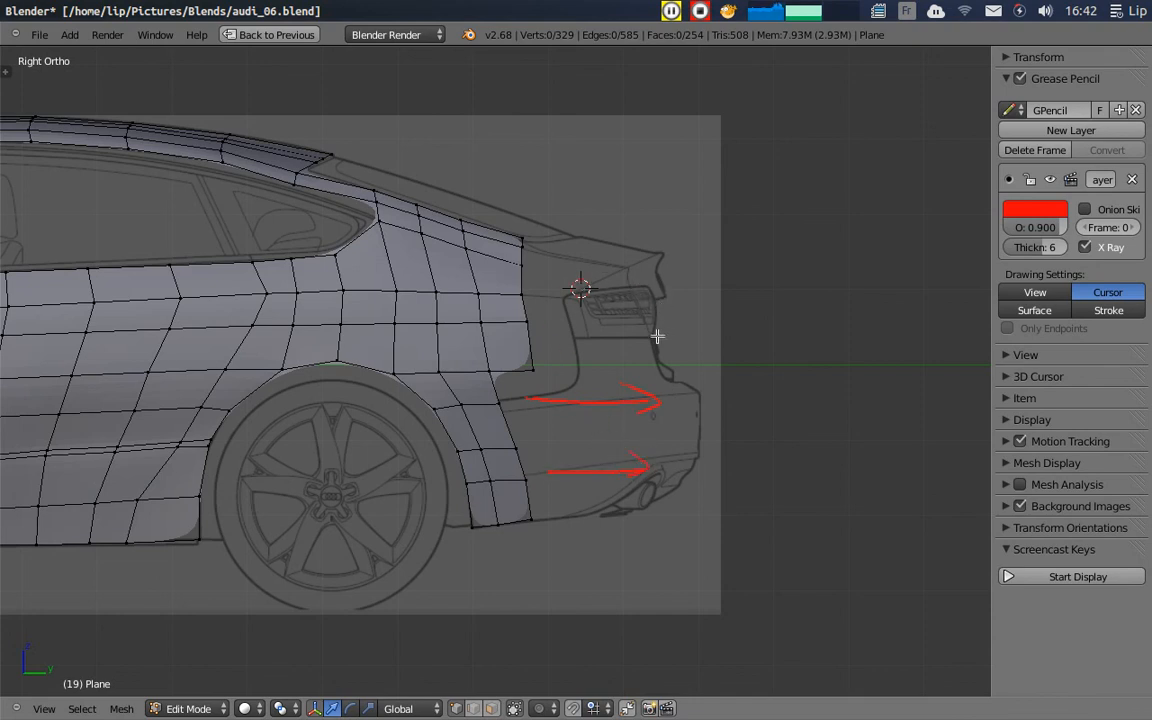
# - Sketch the tail light outline, the boot lid's rear edge and profile, and an arrow along the upper rear fender with the Grease Pencil
pyautogui.moveTo(652, 338)
pyautogui.mouseDown()
pyautogui.moveTo(650, 287)
pyautogui.moveTo(569, 289)
pyautogui.moveTo(566, 326)
pyautogui.moveTo(648, 337)
pyautogui.mouseUp()
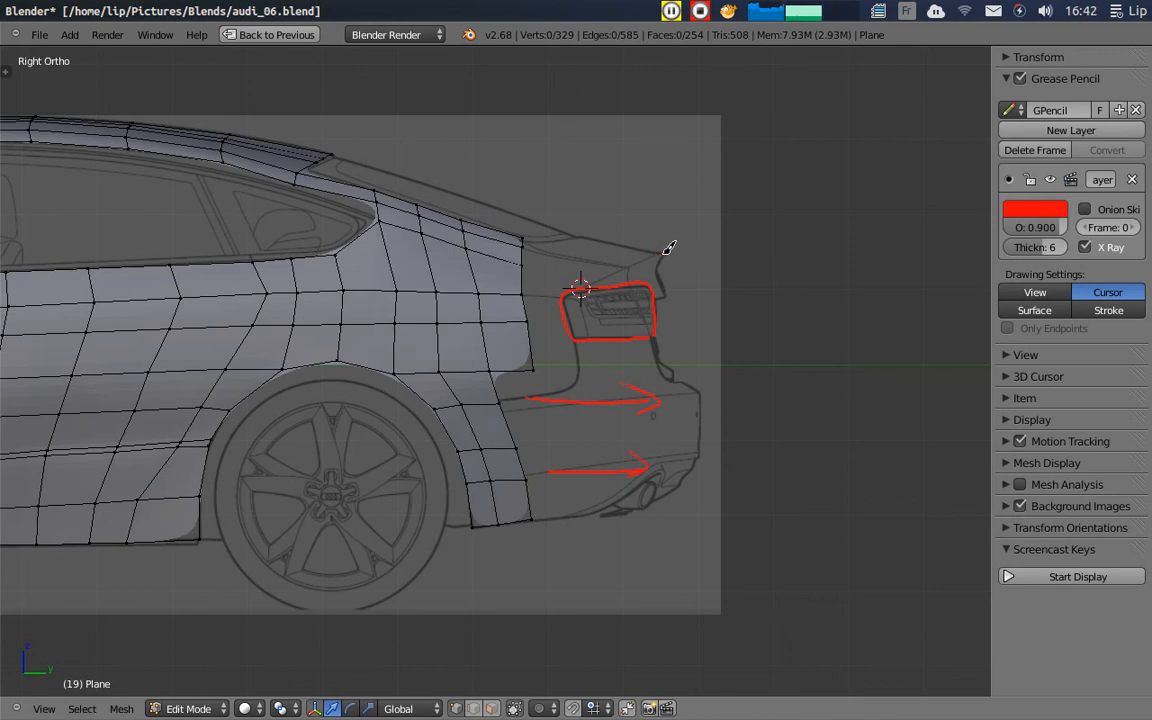
pyautogui.moveTo(662, 265)
pyautogui.mouseDown()
pyautogui.moveTo(667, 286)
pyautogui.moveTo(662, 265)
pyautogui.mouseUp()
pyautogui.moveTo(637, 301); pyautogui.dragTo(674, 376)
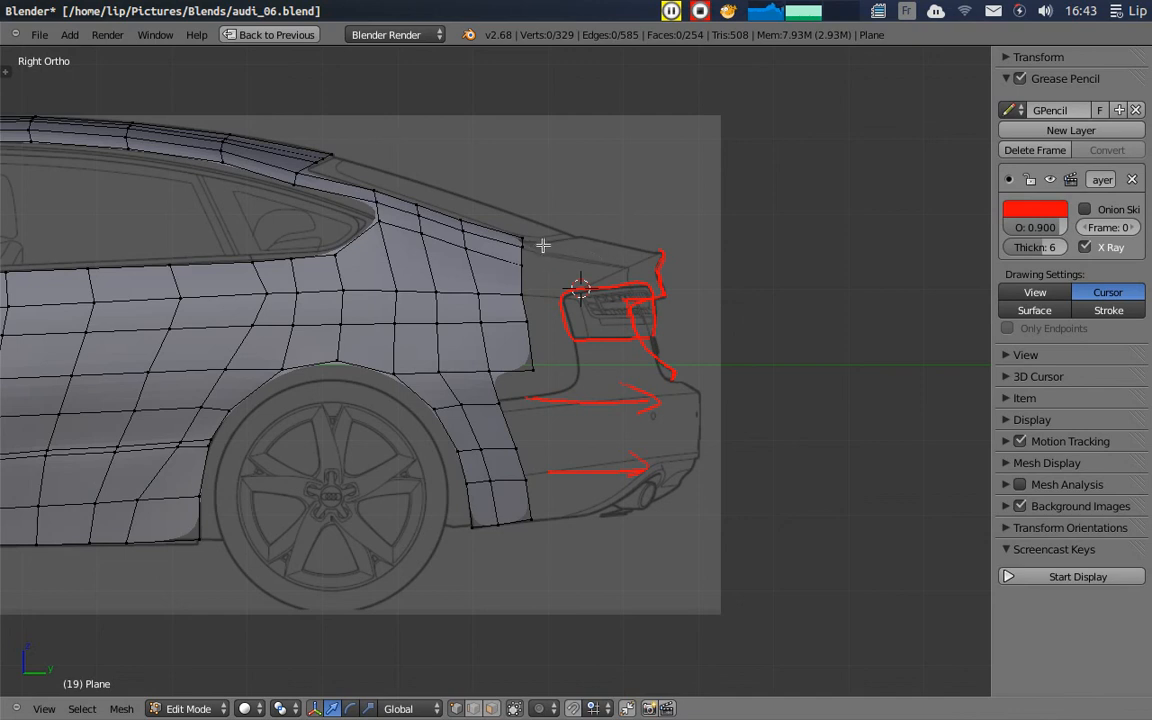
pyautogui.moveTo(541, 245); pyautogui.dragTo(592, 259)
# - Extrude the four rear edge vertices of the panel behind the wheel arch rearward by about 0.53
pyautogui.rightClick(500, 406)
pyautogui.keyDown('shift'); pyautogui.rightClick(512, 450); pyautogui.keyUp('shift')
pyautogui.keyDown('shift'); pyautogui.rightClick(520, 484); pyautogui.keyUp('shift')
pyautogui.keyDown('shift'); pyautogui.rightClick(531, 516); pyautogui.keyUp('shift')
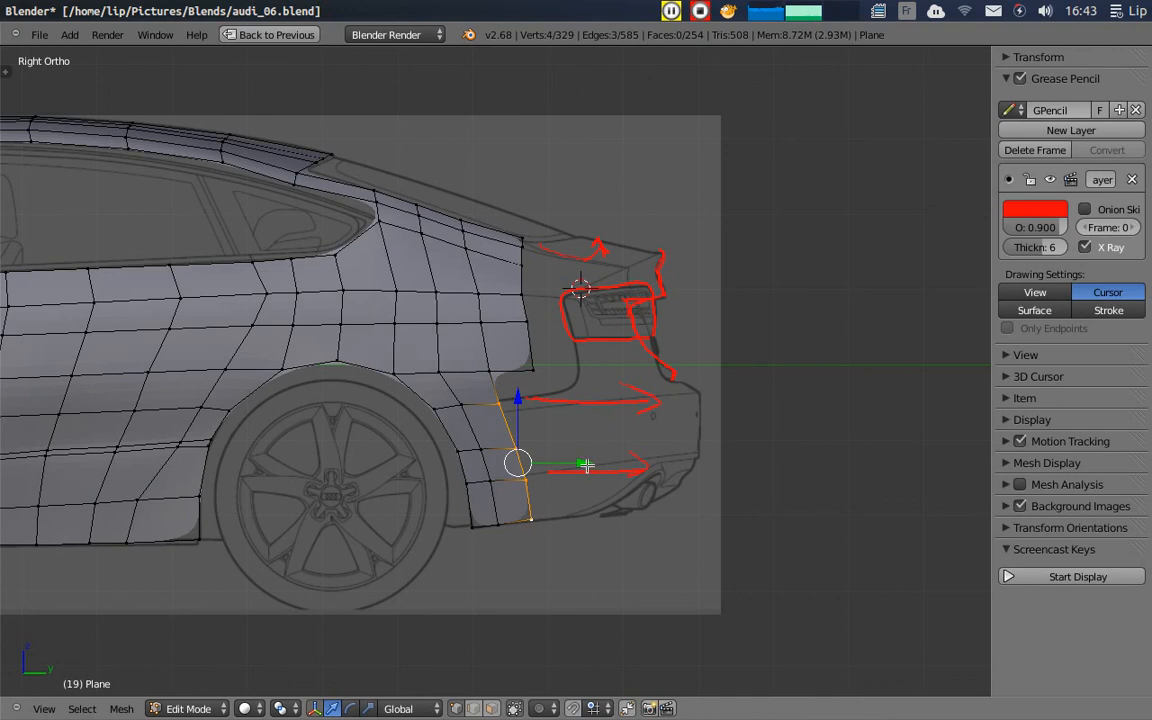
pyautogui.press('e')
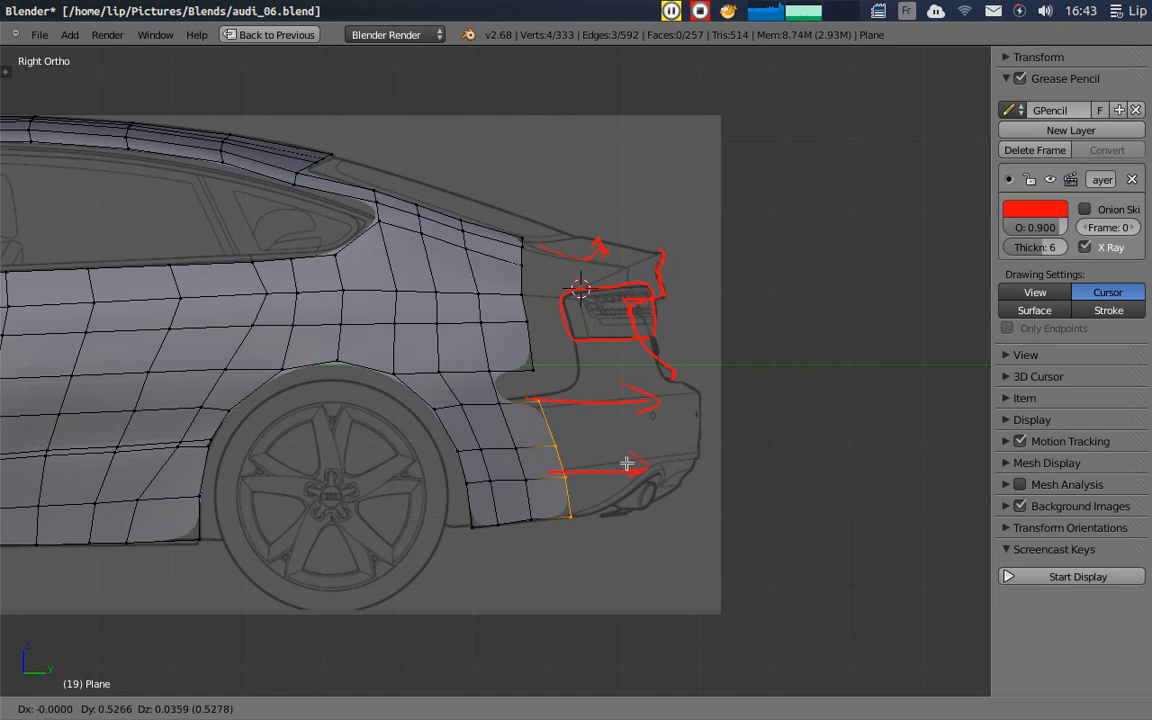
pyautogui.click(627, 463)
# - Extrude the bumper's four new rear edge vertices rearward again by about 0.51
pyautogui.rightClick(533, 514)
pyautogui.moveTo(532, 458); pyautogui.dragTo(535, 460)
pyautogui.rightClick(570, 515)
pyautogui.keyDown('shift'); pyautogui.rightClick(561, 478); pyautogui.keyUp('shift')
pyautogui.keyDown('shift'); pyautogui.rightClick(549, 443); pyautogui.keyUp('shift')
pyautogui.keyDown('shift'); pyautogui.rightClick(538, 401); pyautogui.keyUp('shift')
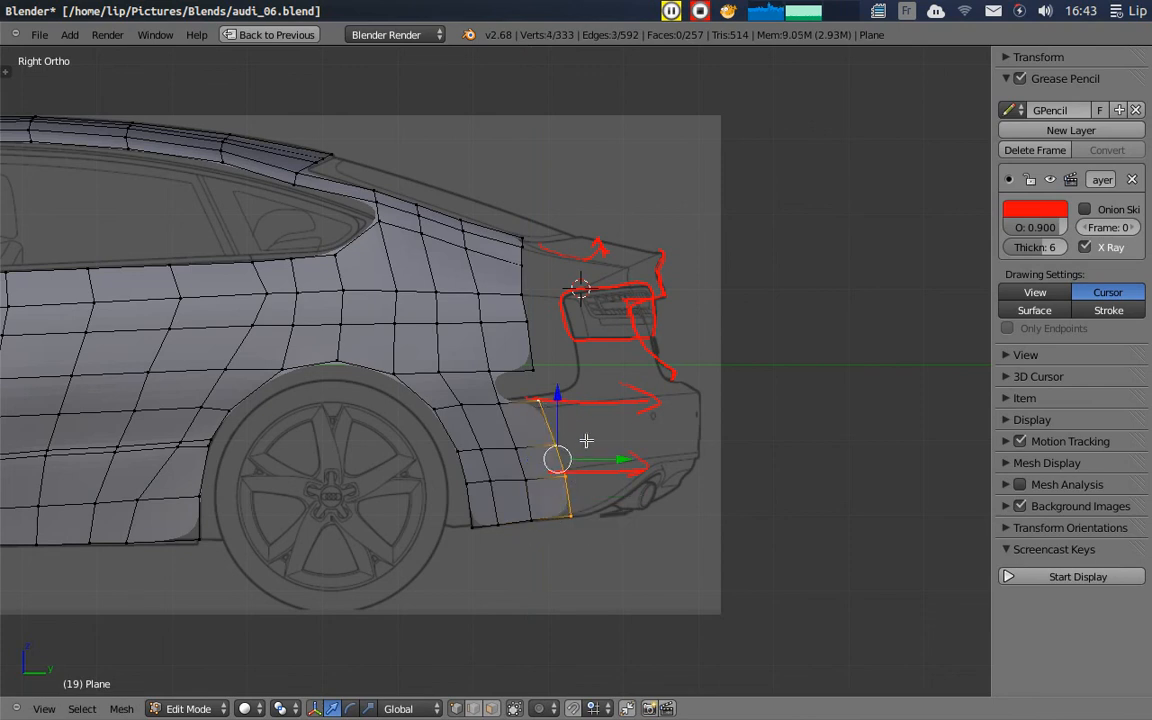
pyautogui.press('e')
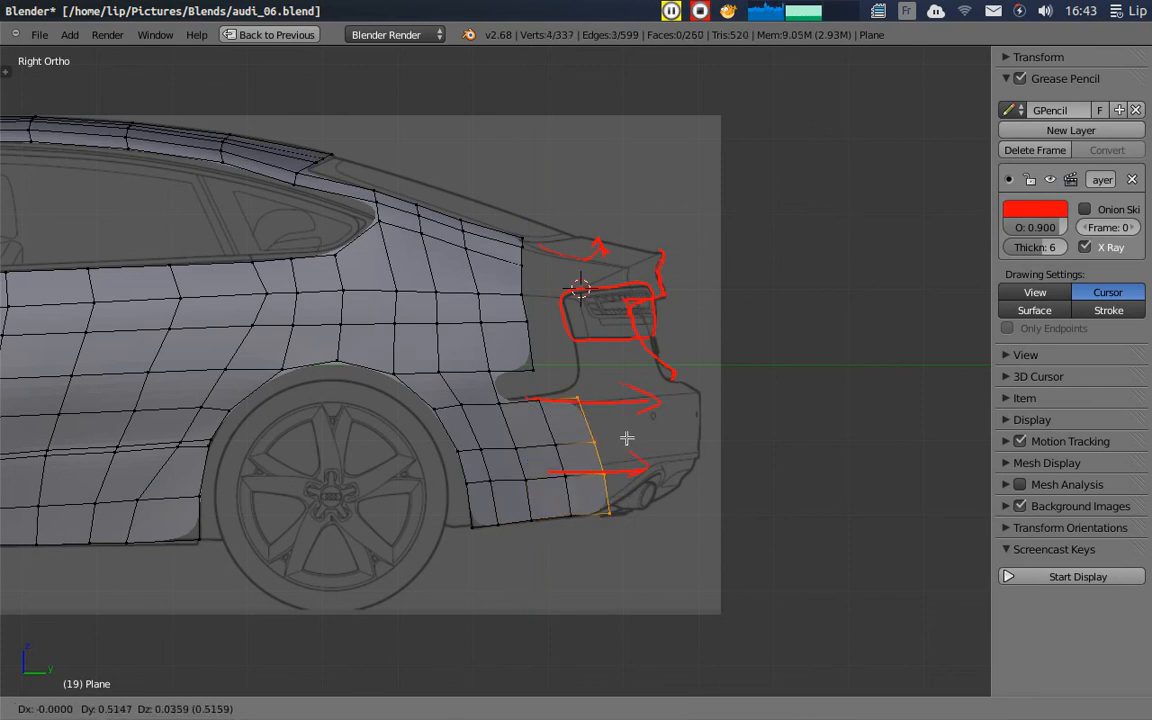
pyautogui.click(627, 438)
# - Fill the gap between the fender's lower rear corner and the bumper's upper edge with a four-vertex face, and deselect everything
pyautogui.rightClick(534, 367)
pyautogui.keyDown('shift'); pyautogui.rightClick(539, 400); pyautogui.keyUp('shift')
pyautogui.keyDown('shift'); pyautogui.rightClick(501, 402); pyautogui.keyUp('shift')
pyautogui.keyDown('shift'); pyautogui.rightClick(494, 374); pyautogui.keyUp('shift')
pyautogui.press('f')
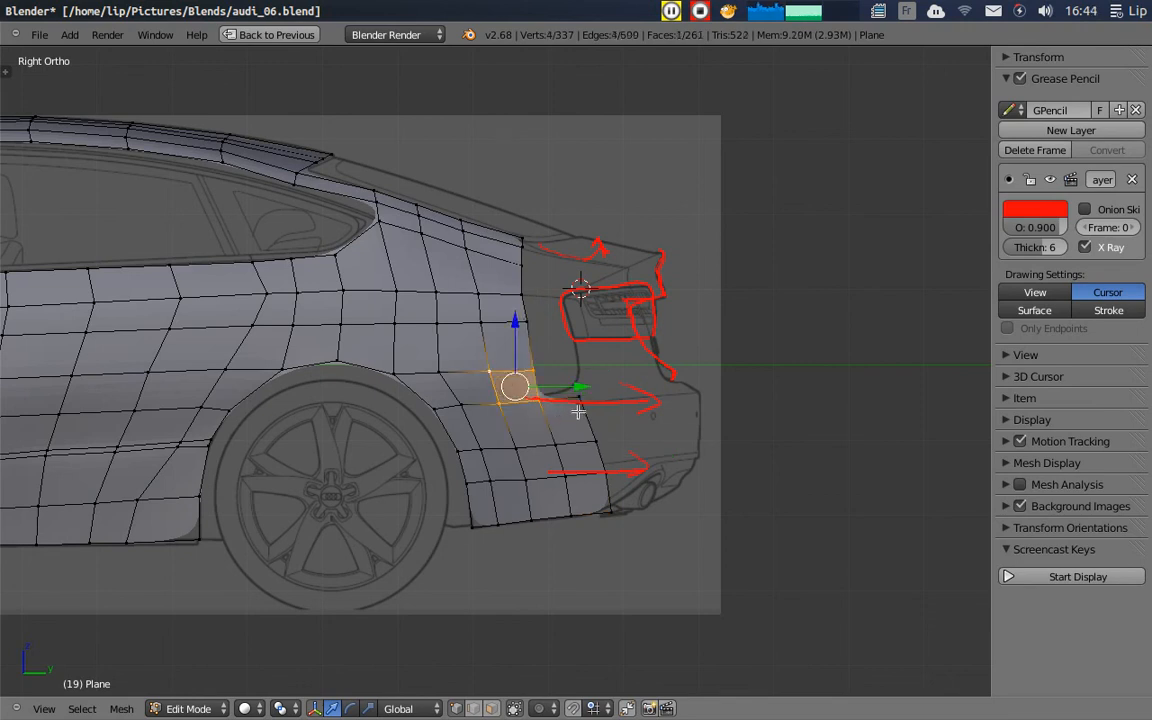
pyautogui.press('a')
# - Start the Screencast Keys display and hide the properties sidebar
pyautogui.scroll(1, 835, 390)
pyautogui.press('n')
pyautogui.press('t')
pyautogui.scroll(-5, 870, 440)
pyautogui.scroll(8, 887, 481)
pyautogui.press('n')
pyautogui.press('n')
pyautogui.click(1060, 576)
pyautogui.press('n')
pyautogui.press('t')
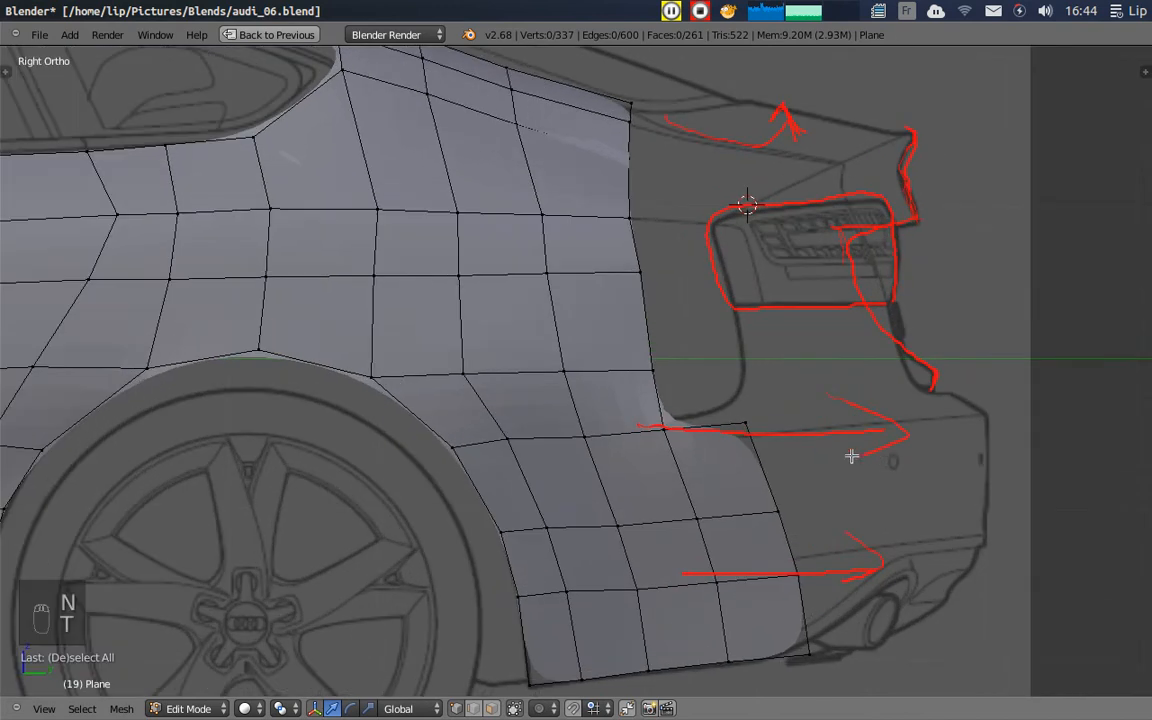
pyautogui.keyDown('shift'); pyautogui.moveTo(752, 255); pyautogui.dragTo(689, 416, button='middle'); pyautogui.keyUp('shift')
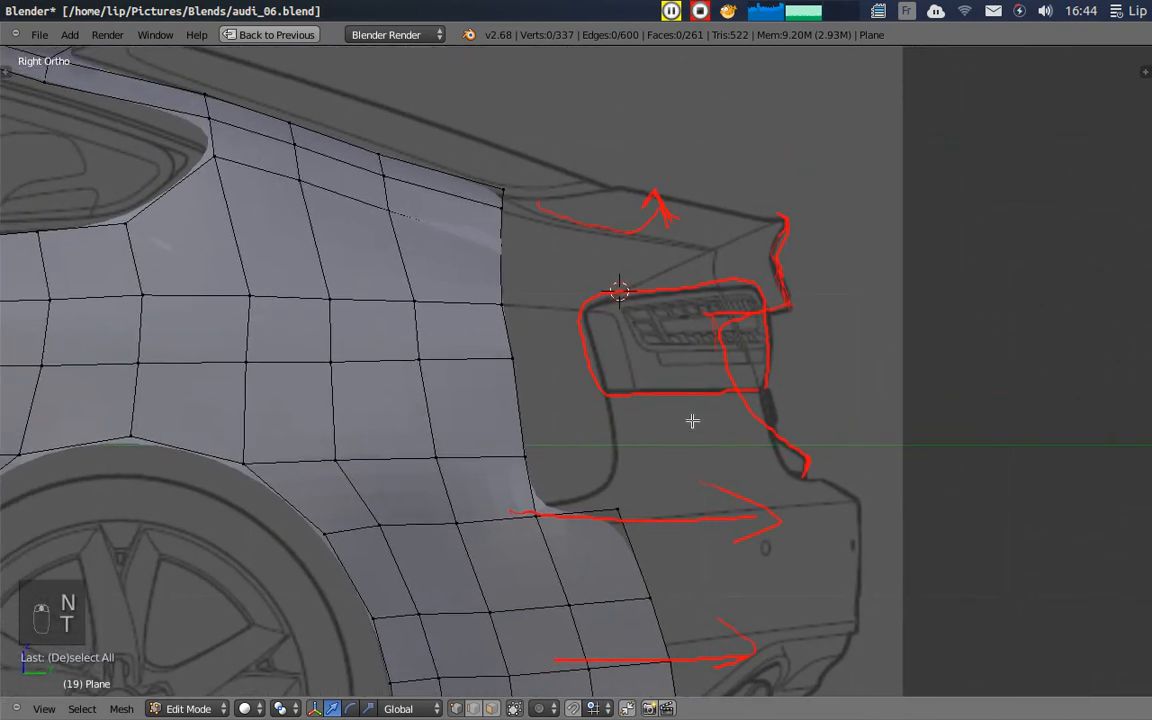
pyautogui.rightClick(524, 456)
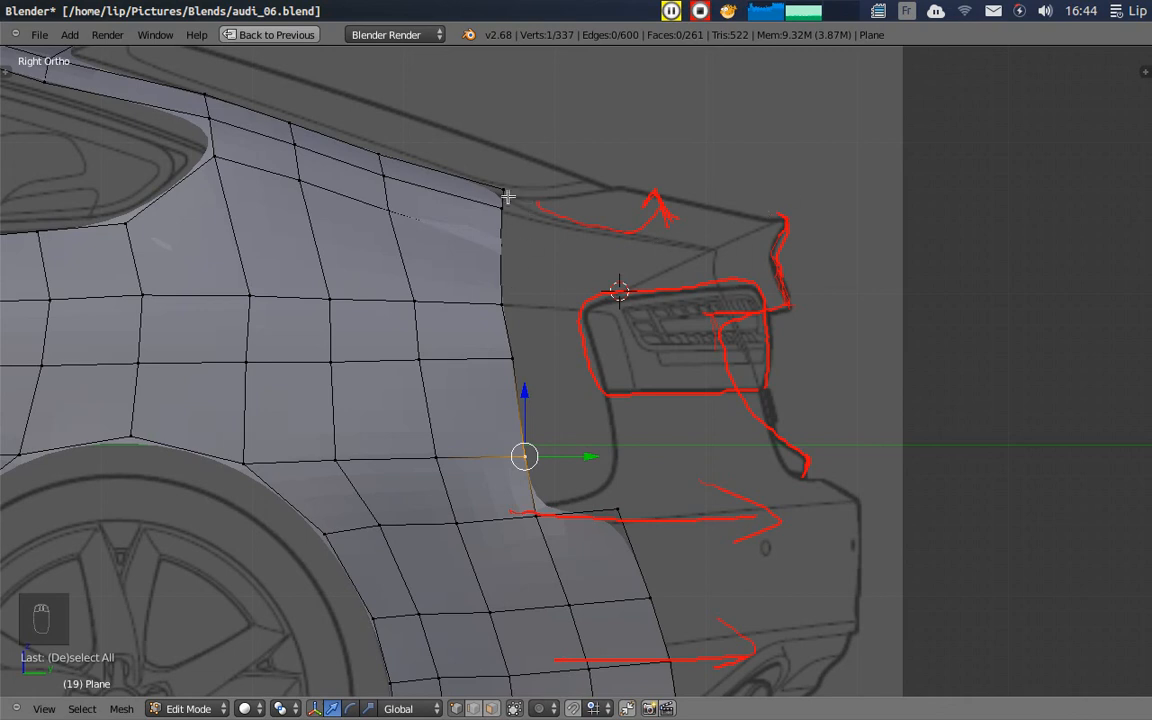
pyautogui.rightClick(511, 361)
pyautogui.keyDown('shift'); pyautogui.rightClick(500, 300); pyautogui.keyUp('shift')
pyautogui.keyDown('shift'); pyautogui.rightClick(503, 193); pyautogui.keyUp('shift')
pyautogui.press('e')
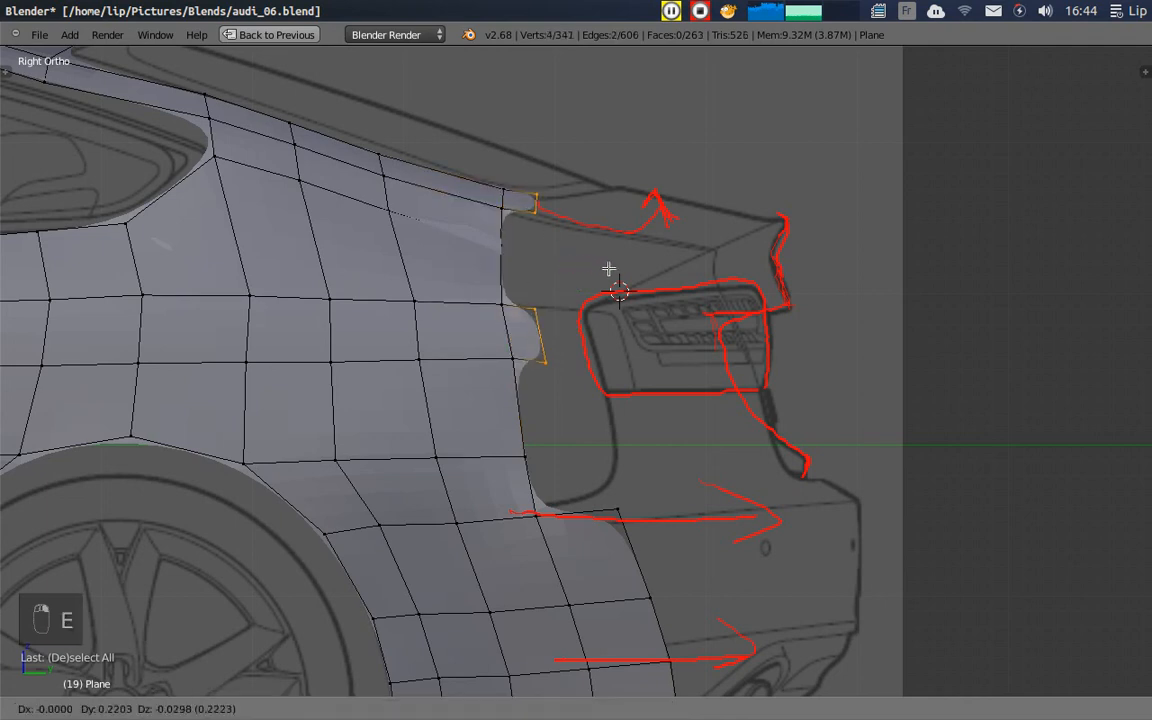
pyautogui.rightClick(625, 267)
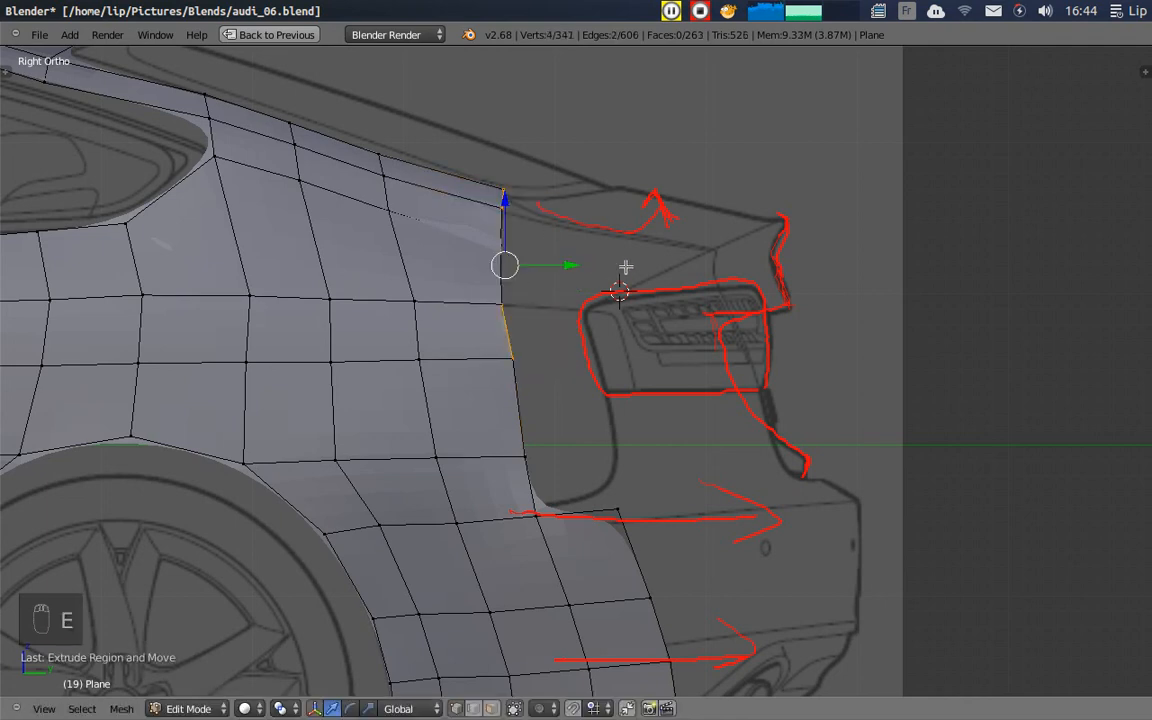
pyautogui.hotkey('ctrl', 'z')
pyautogui.hotkey('ctrl', 'z')
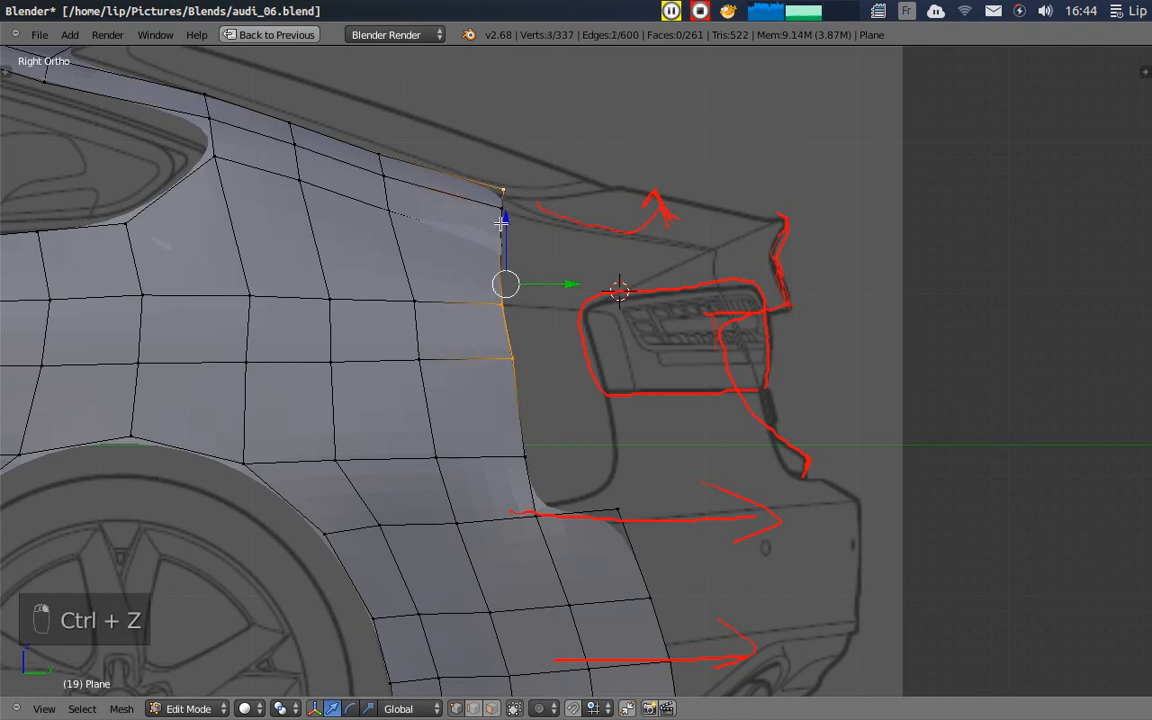
# - Extrude the five upper rear edge vertices of the fender rearward by about 0.55, to the blueprint's tail light front edge
pyautogui.press('z')
pyautogui.rightClick(501, 245)
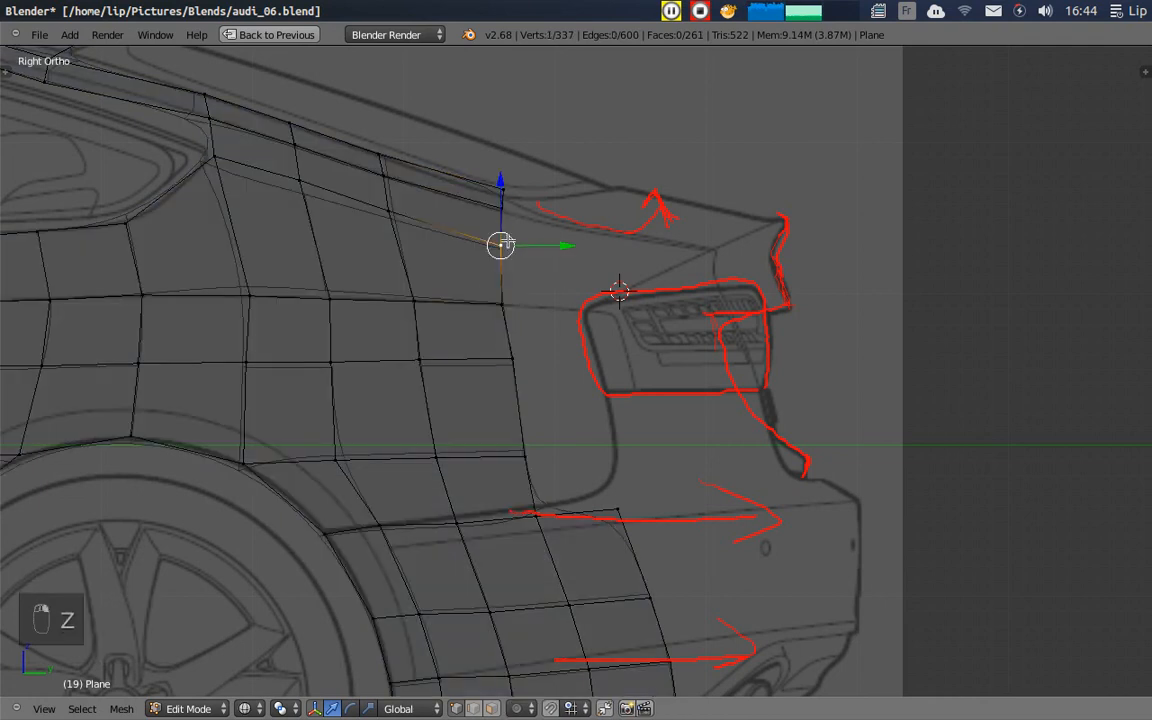
pyautogui.keyDown('shift'); pyautogui.rightClick(504, 303); pyautogui.keyUp('shift')
pyautogui.keyDown('shift'); pyautogui.rightClick(511, 357); pyautogui.keyUp('shift')
pyautogui.keyDown('shift'); pyautogui.rightClick(504, 196); pyautogui.keyUp('shift')
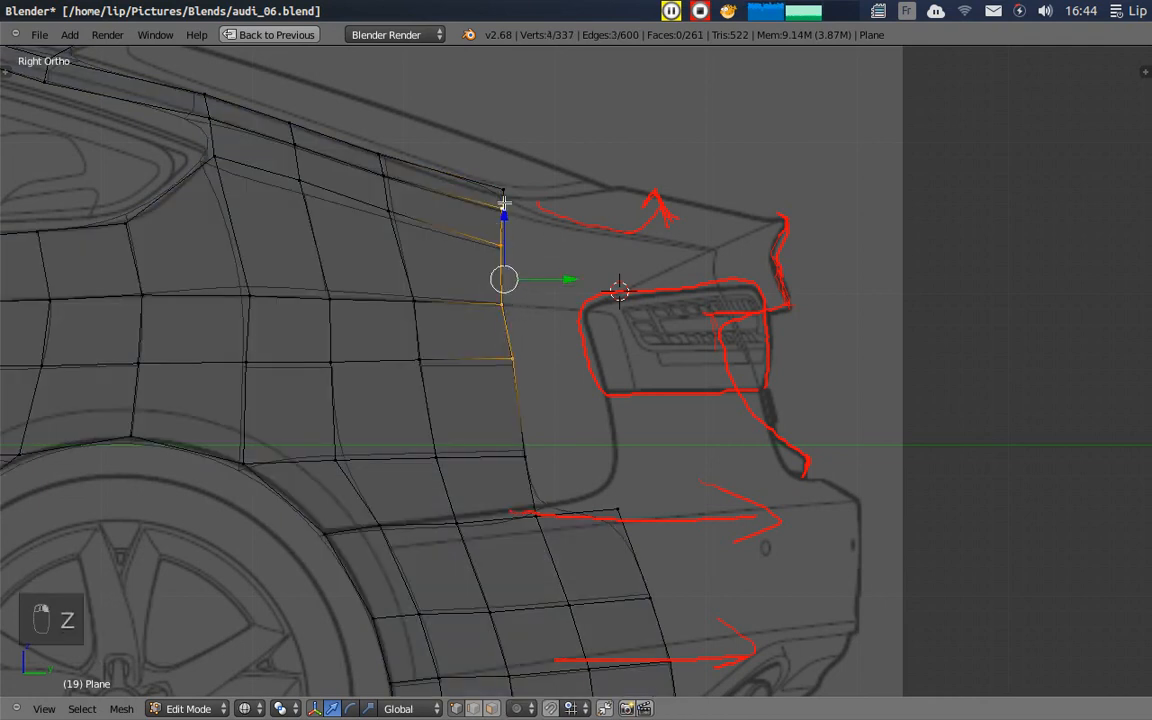
pyautogui.keyDown('shift'); pyautogui.rightClick(503, 190); pyautogui.keyUp('shift')
pyautogui.press('e')
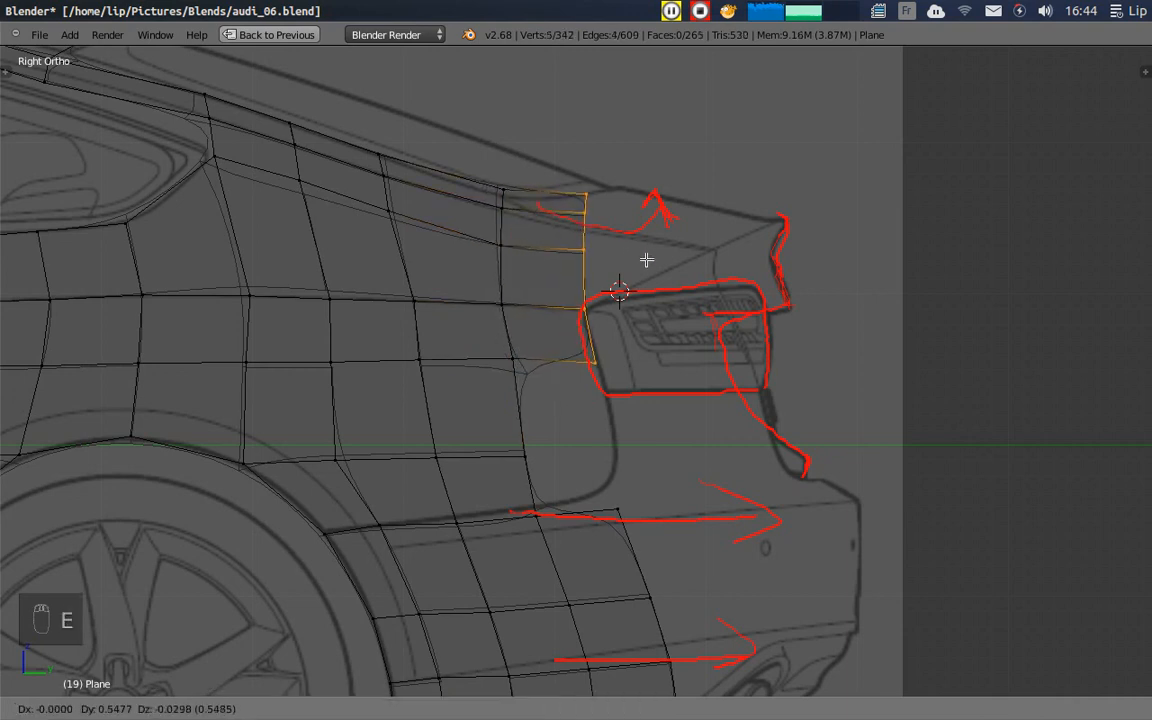
pyautogui.click(647, 258)
# - Nudge the vertices of the fender row level with the tail light's upper corner to even out the mesh spacing
pyautogui.rightClick(503, 300)
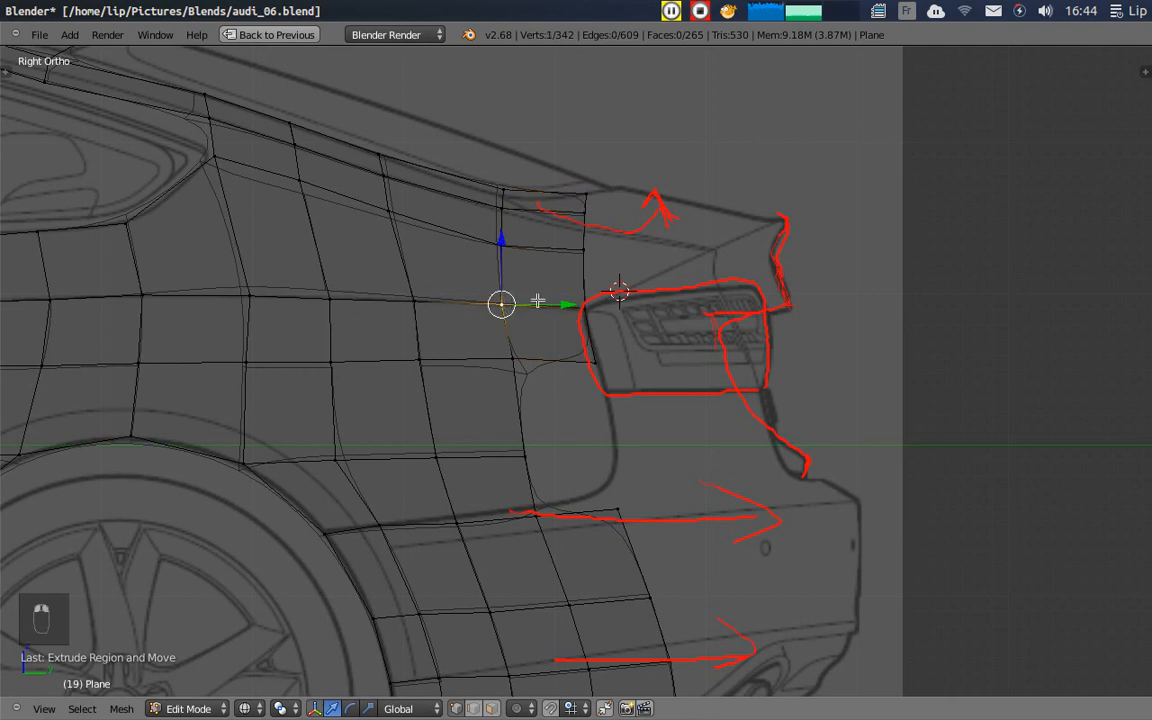
pyautogui.rightClick(424, 296)
pyautogui.moveTo(414, 236); pyautogui.dragTo(405, 237)
pyautogui.rightClick(337, 265)
pyautogui.click(341, 249)
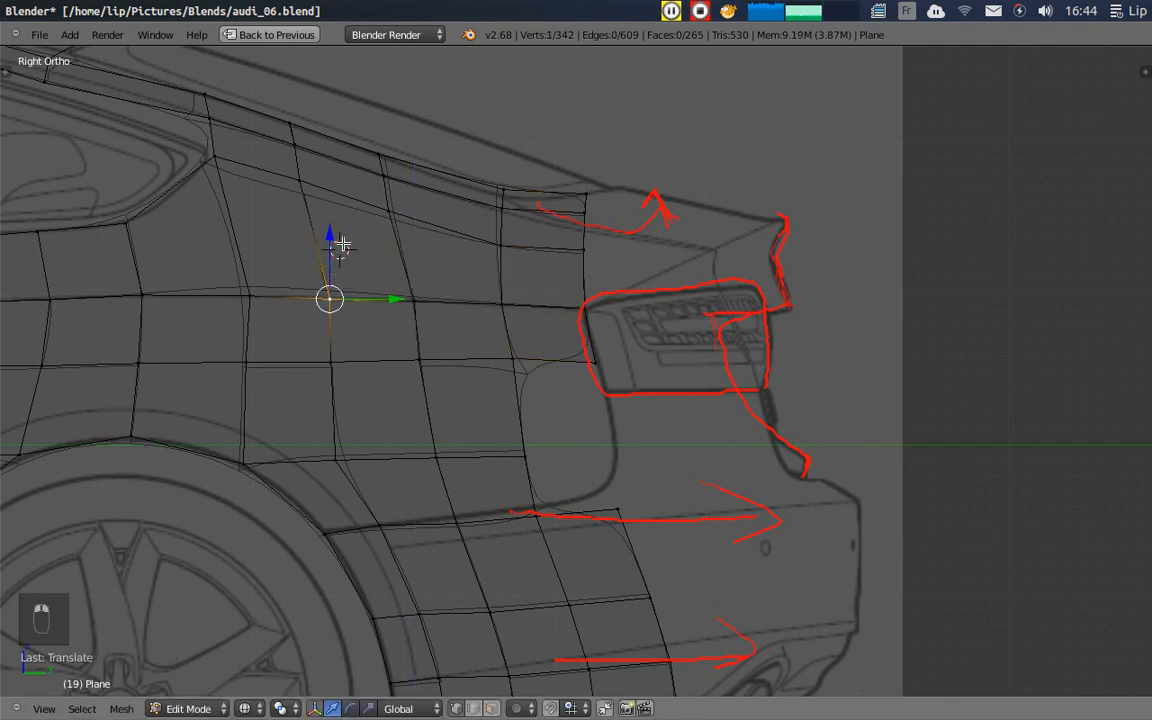
pyautogui.moveTo(330, 242); pyautogui.dragTo(329, 239)
pyautogui.rightClick(246, 293)
pyautogui.moveTo(311, 295); pyautogui.dragTo(303, 297)
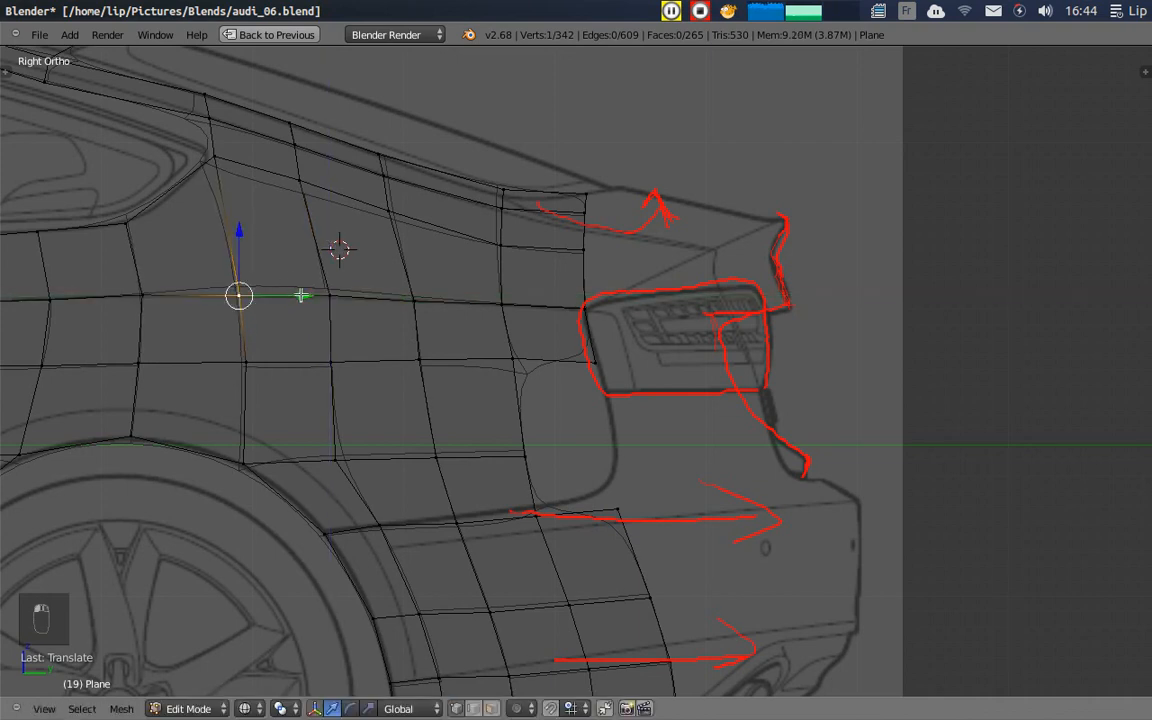
pyautogui.rightClick(148, 295)
pyautogui.scroll(-2, 445, 329)
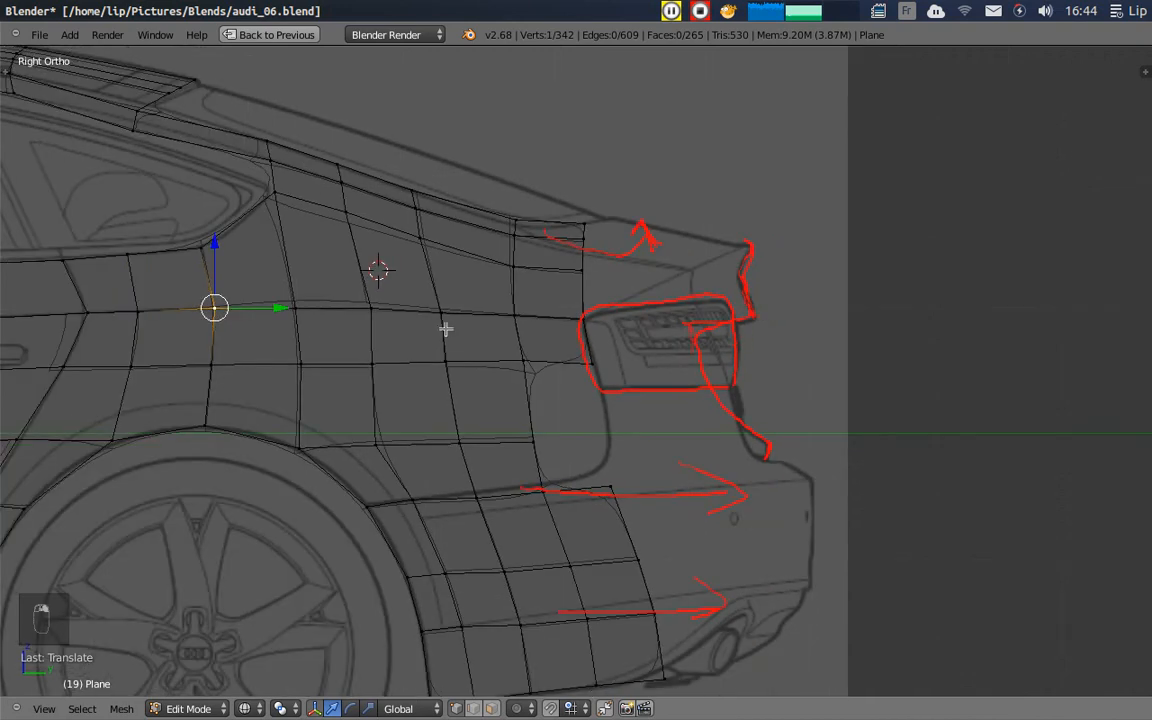
# - Raise the last two vertices of the fender's third row from the roof slightly to smooth the shoulder line
pyautogui.scroll(4, 494, 301)
pyautogui.rightClick(507, 360)
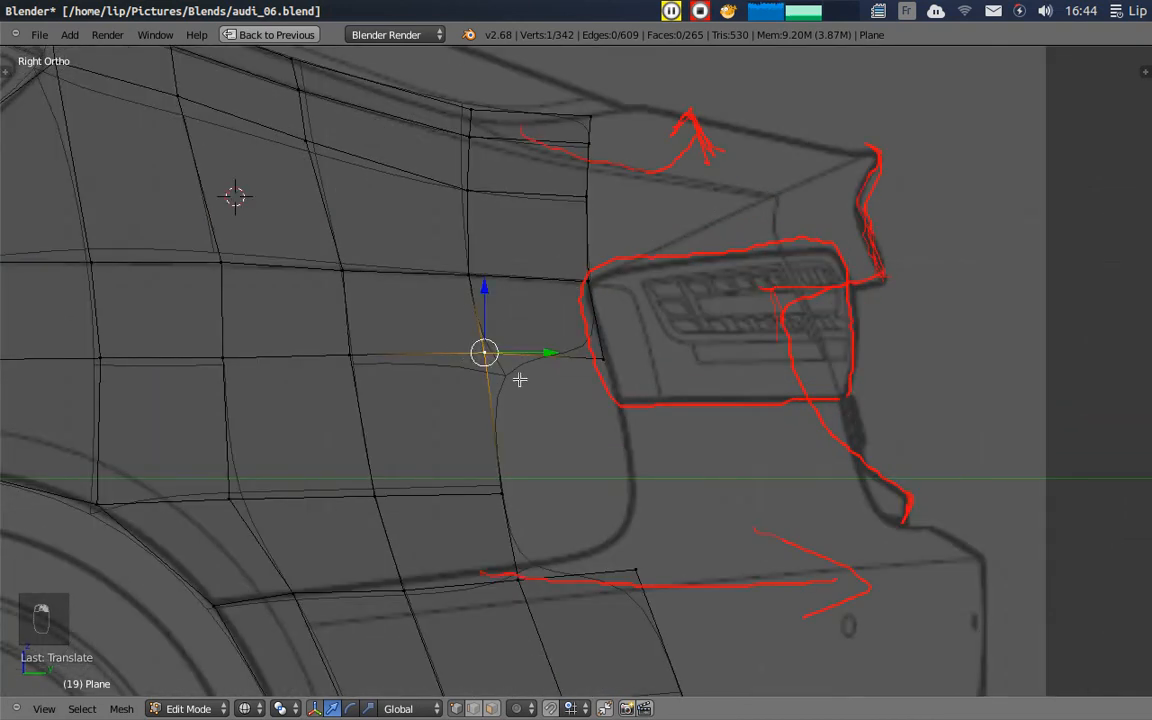
pyautogui.press('z')
pyautogui.moveTo(578, 260)
pyautogui.mouseDown(button='middle')
pyautogui.moveTo(582, 330)
pyautogui.moveTo(632, 308)
pyautogui.moveTo(581, 401)
pyautogui.moveTo(474, 313)
pyautogui.moveTo(257, 342)
pyautogui.moveTo(538, 294)
pyautogui.mouseUp(button='middle')
pyautogui.scroll(-7, 631, 303)
pyautogui.scroll(3, 538, 294)
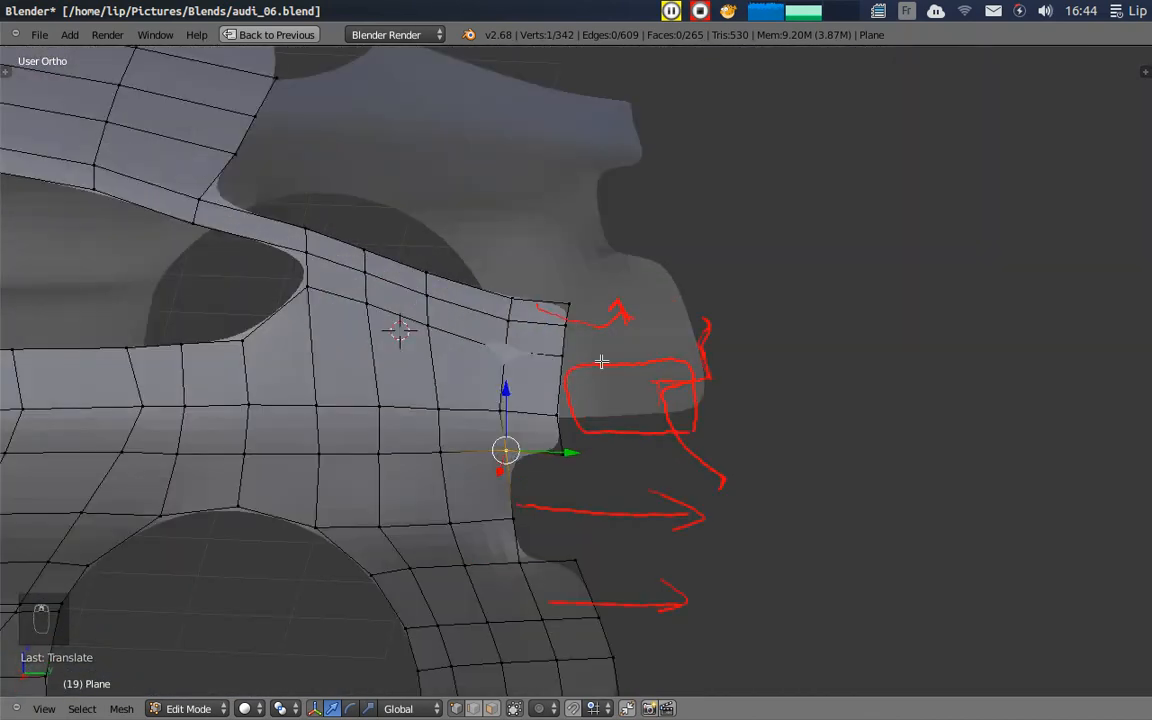
pyautogui.moveTo(453, 277); pyautogui.dragTo(457, 271)
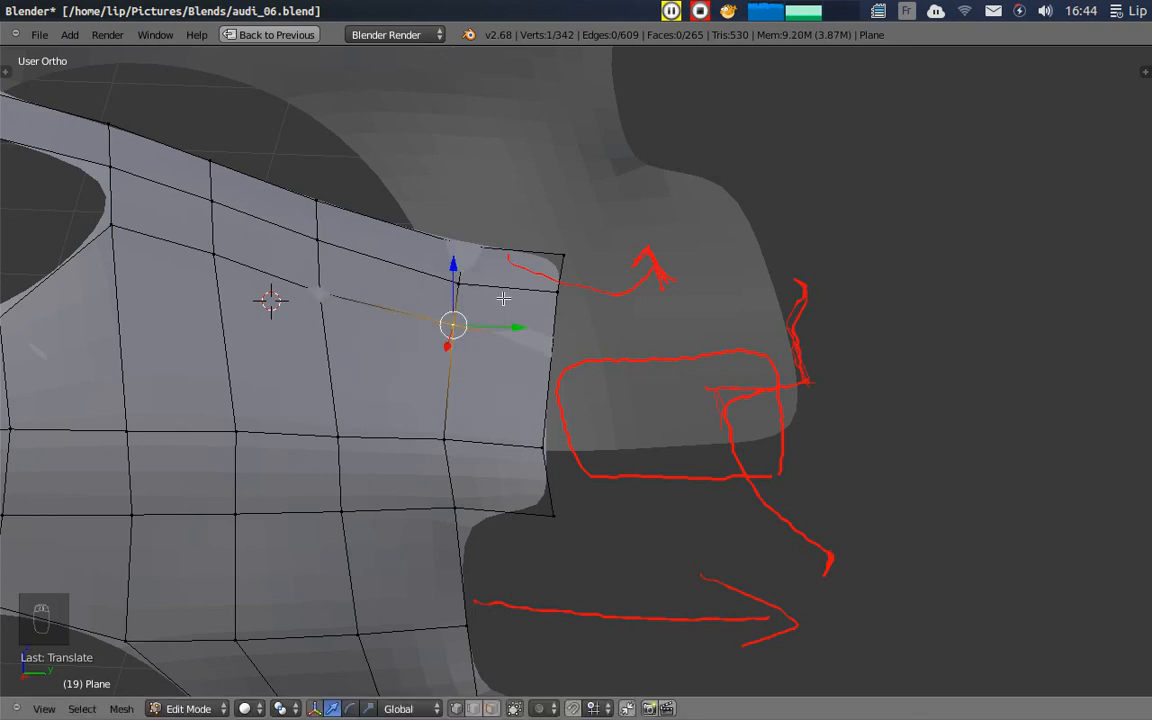
pyautogui.rightClick(550, 349)
pyautogui.moveTo(549, 294); pyautogui.dragTo(547, 289)
pyautogui.scroll(-2, 660, 288)
# - In right view, extrude the open edge vertex below the tail light rearward to the blueprint's bumper seam
pyautogui.moveTo(662, 288); pyautogui.dragTo(633, 236, button='middle')
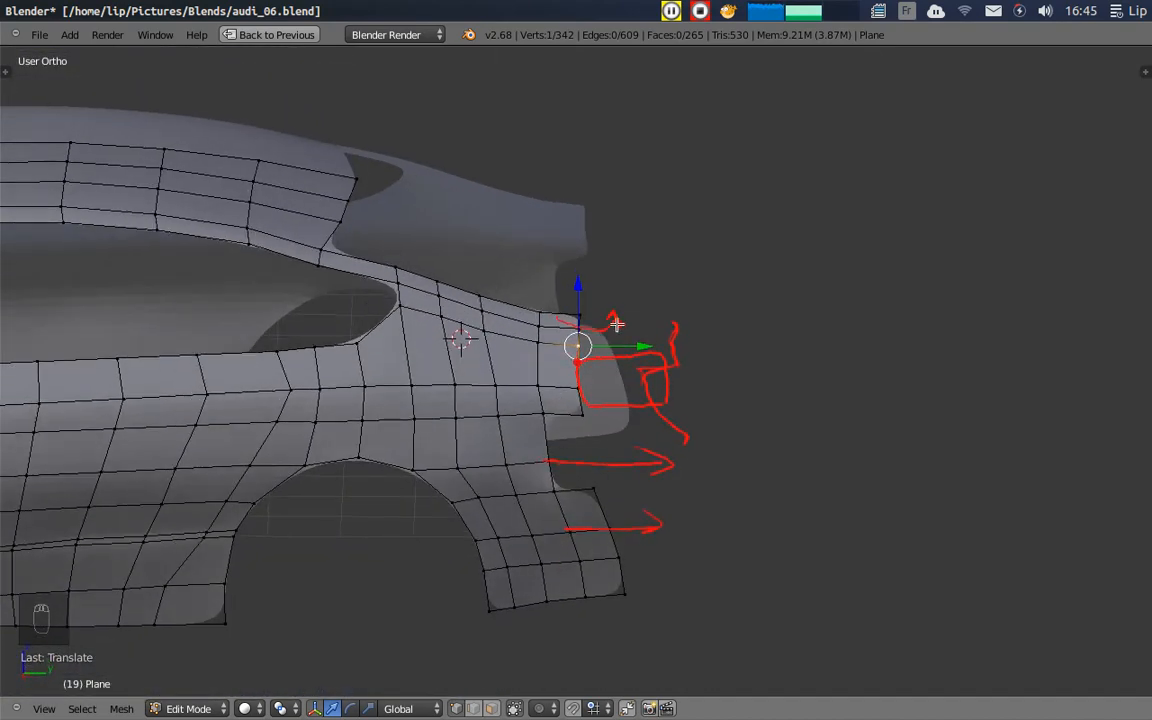
pyautogui.click(44, 708)
pyautogui.click(106, 559)
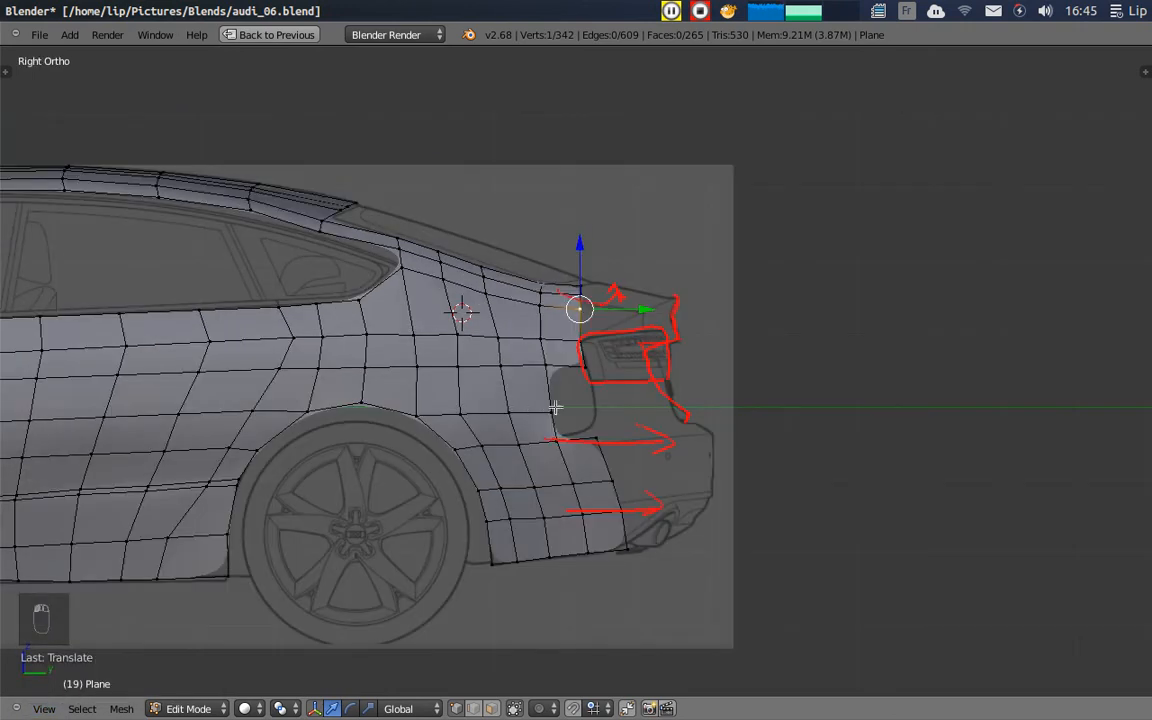
pyautogui.scroll(6, 555, 410)
pyautogui.rightClick(489, 507)
pyautogui.press('e')
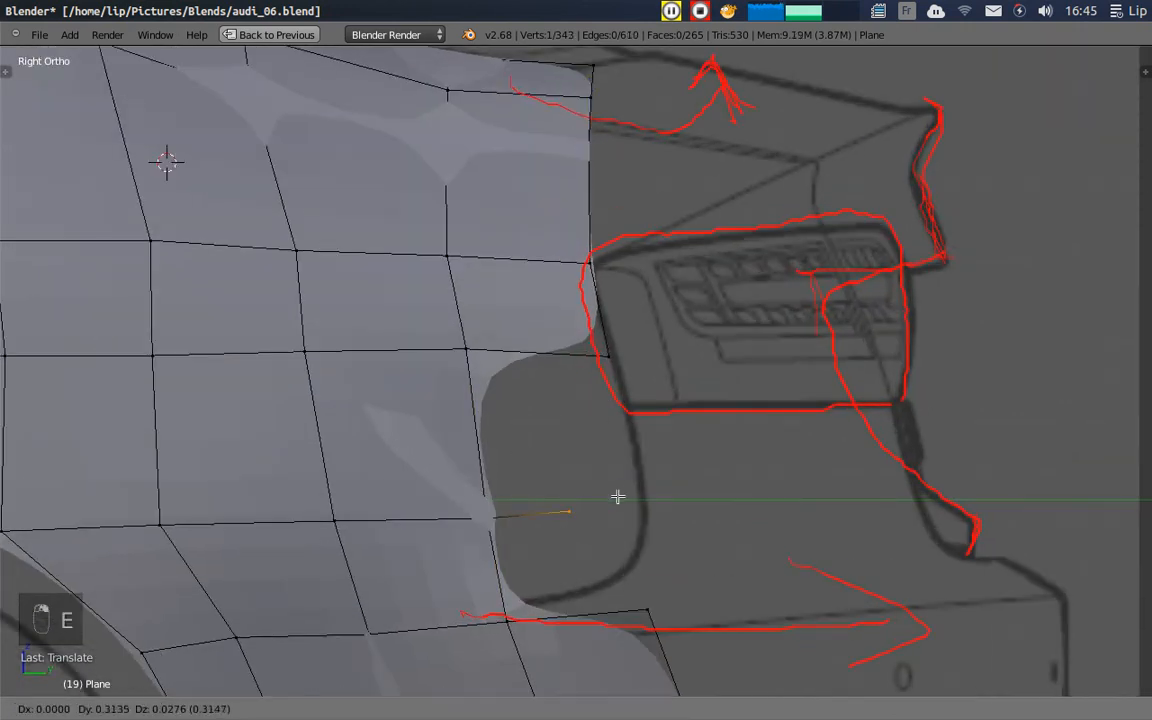
pyautogui.click(648, 494)
# - Fill a four-vertex face between the newly extruded edge and the bumper's upper edge
pyautogui.rightClick(608, 356)
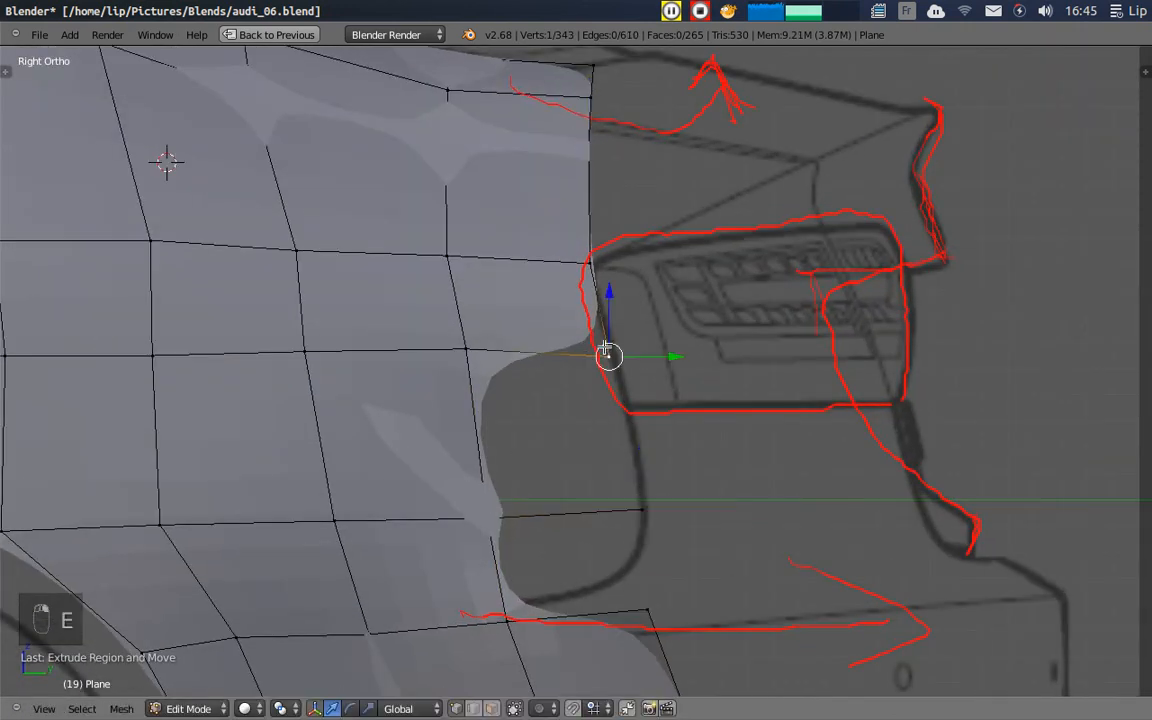
pyautogui.rightClick(641, 512)
pyautogui.keyDown('shift'); pyautogui.rightClick(646, 608); pyautogui.keyUp('shift')
pyautogui.keyDown('shift'); pyautogui.rightClick(508, 618); pyautogui.keyUp('shift')
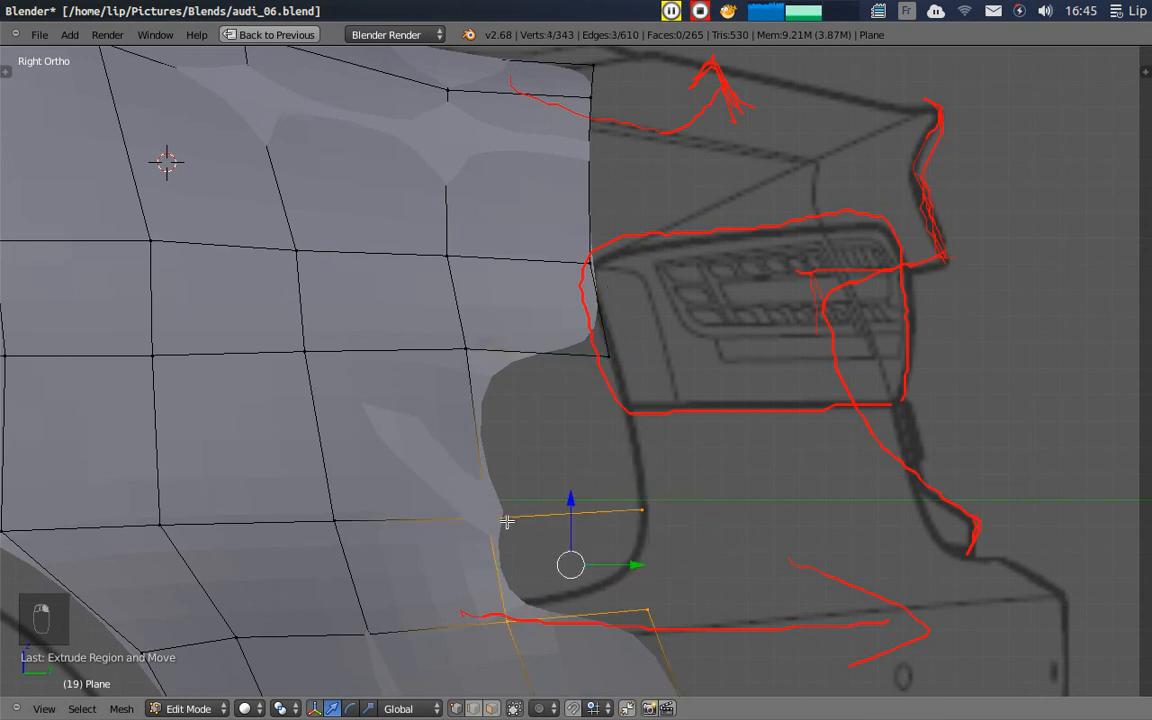
pyautogui.press('f')
# - Lower the two end vertices of the fender strip beside the tail light to the height of its lower edge
pyautogui.rightClick(606, 355)
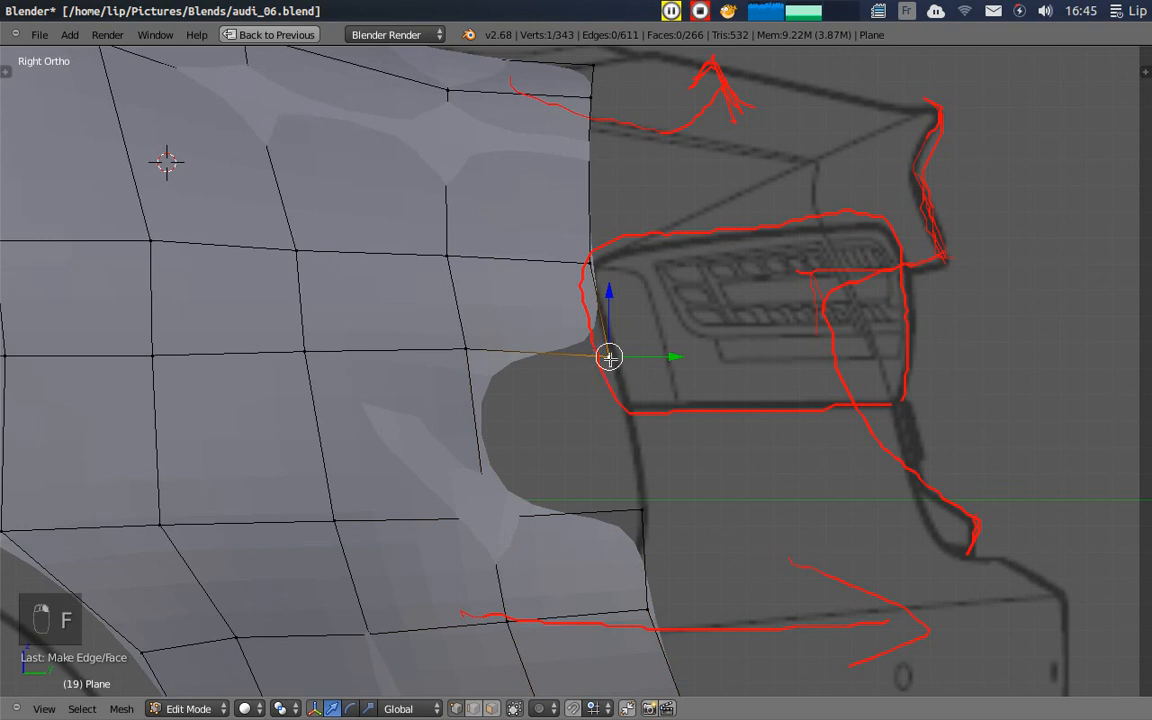
pyautogui.rightClick(466, 342)
pyautogui.keyDown('shift'); pyautogui.rightClick(604, 350); pyautogui.keyUp('shift')
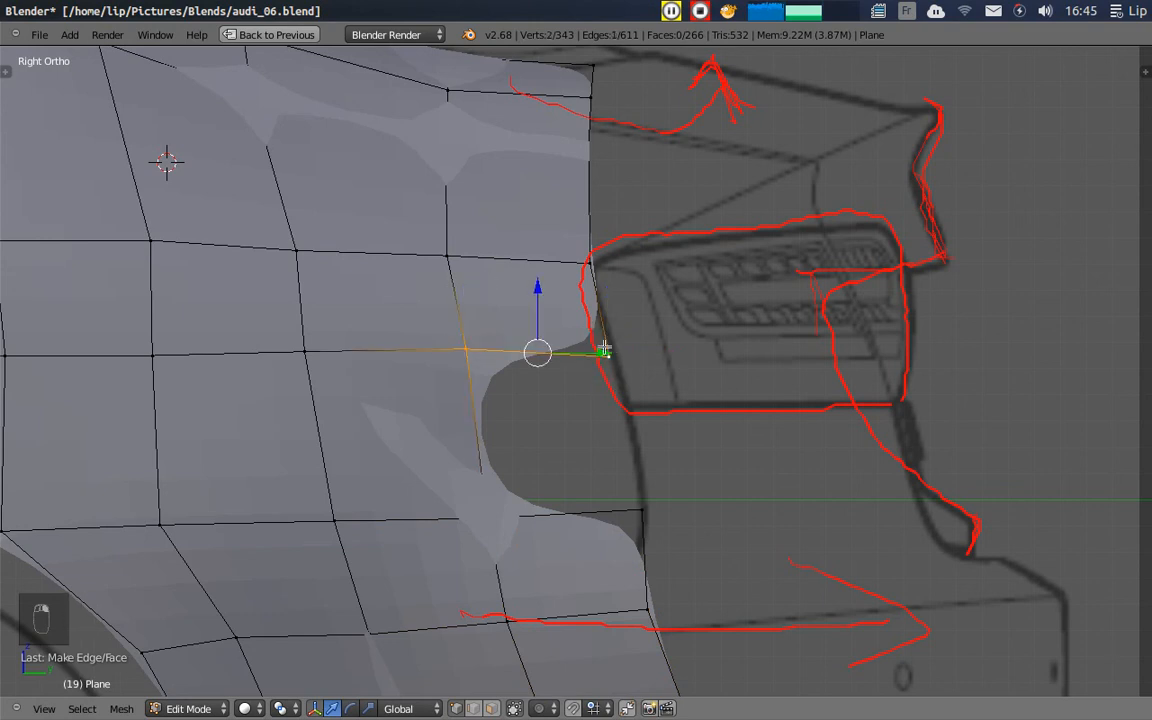
pyautogui.moveTo(535, 287); pyautogui.dragTo(609, 410)
# - Fine-tune the rearmost of these vertices along Y and Z so it sits on the tail light's lower front corner
pyautogui.rightClick(609, 410)
pyautogui.press('g')
pyautogui.press('y')
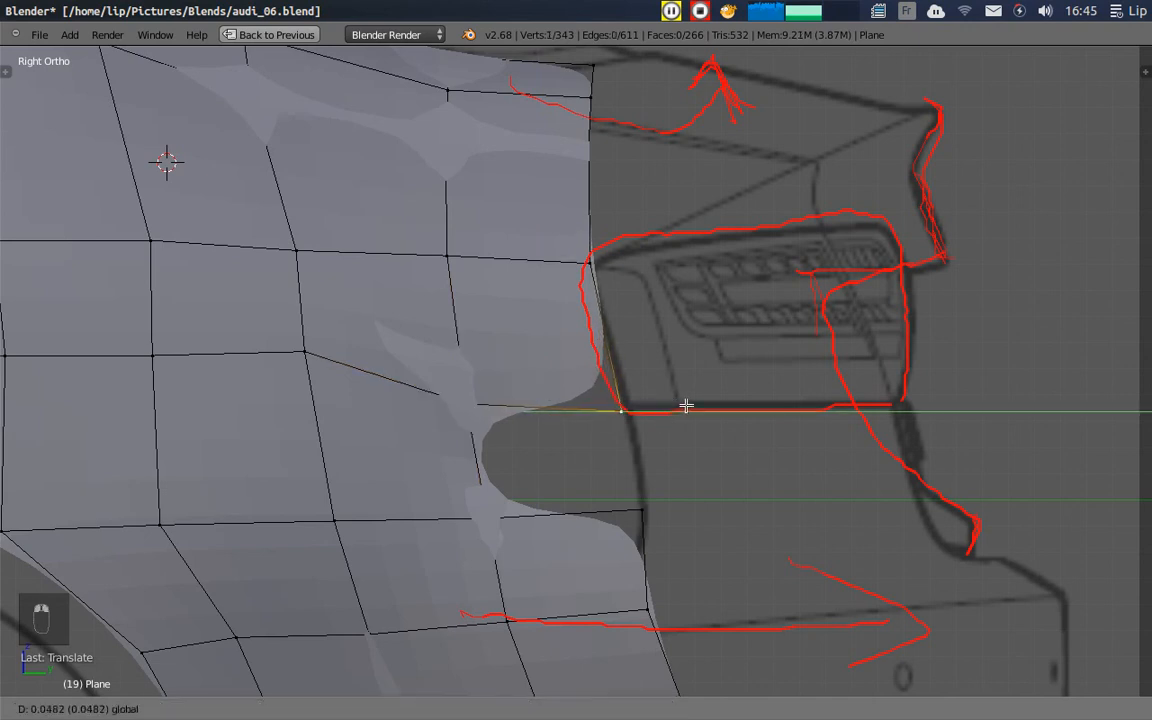
pyautogui.click(689, 403)
pyautogui.press('g')
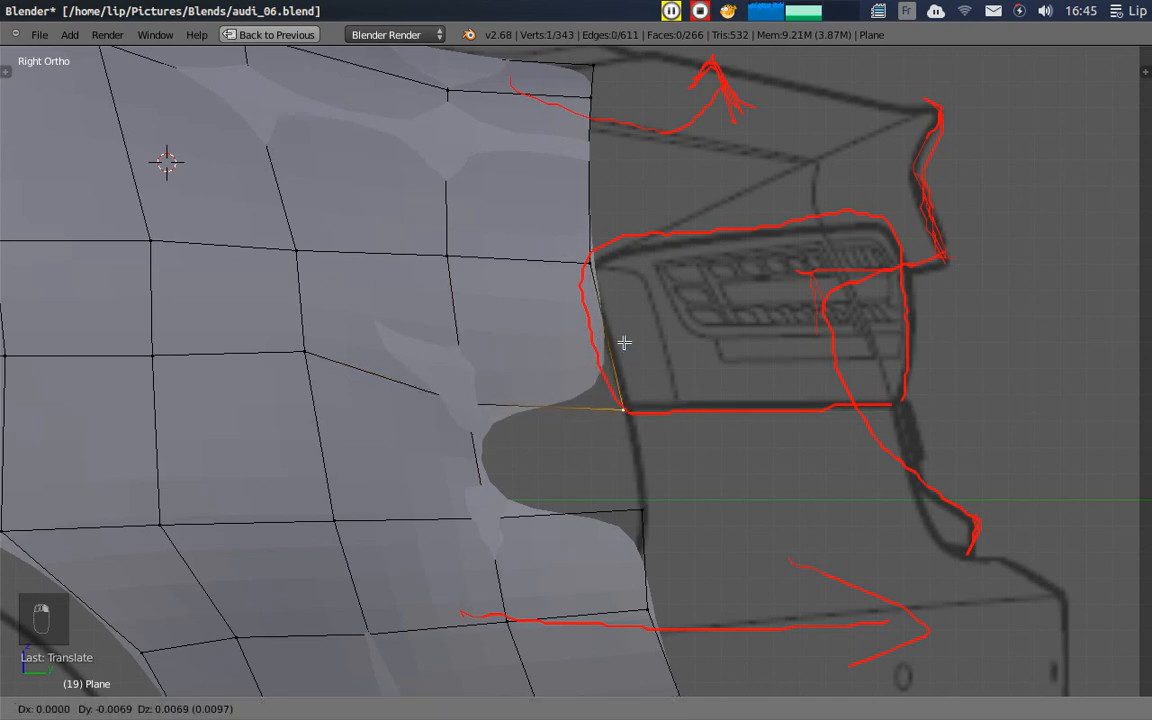
pyautogui.click(620, 346)
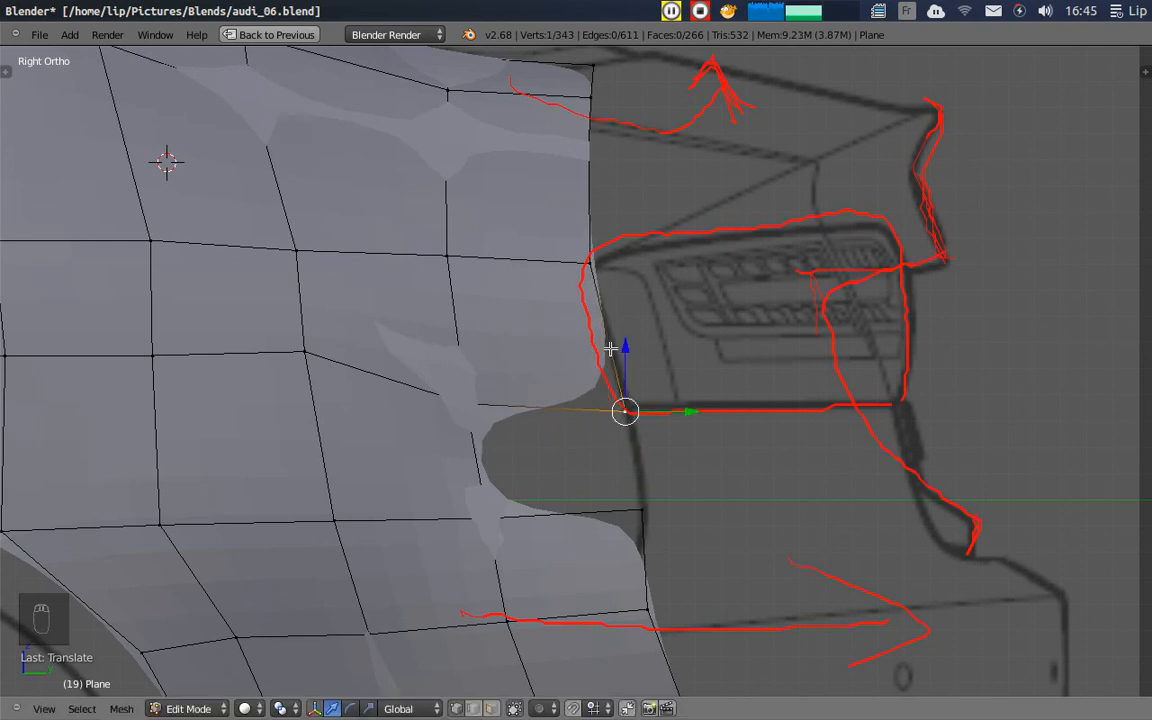
pyautogui.press('g')
pyautogui.press('z')
pyautogui.click(572, 368)
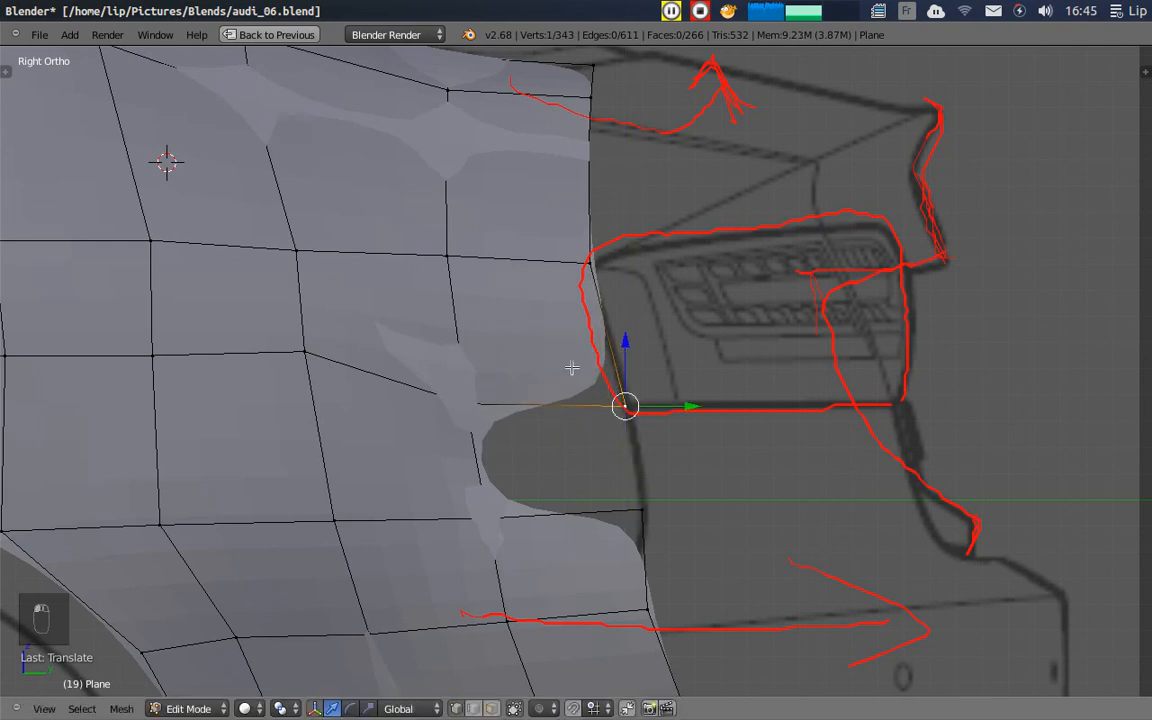
# - Adjust the heights of the four vertices in the row leading to the tail light's lower corner for a smoother curve
pyautogui.rightClick(476, 402)
pyautogui.scroll(-6, 527, 360)
pyautogui.scroll(2, 540, 375)
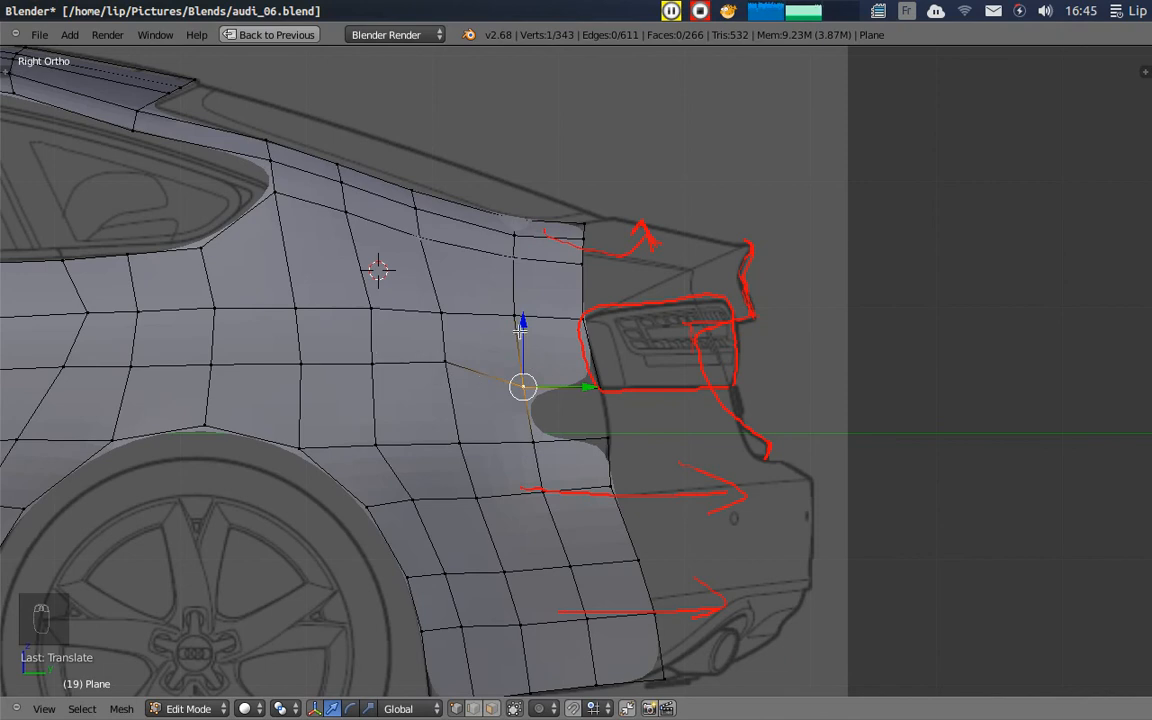
pyautogui.moveTo(521, 328); pyautogui.dragTo(525, 320)
pyautogui.rightClick(446, 358)
pyautogui.moveTo(445, 305); pyautogui.dragTo(444, 316)
pyautogui.rightClick(384, 340)
pyautogui.moveTo(370, 318); pyautogui.dragTo(370, 320)
pyautogui.rightClick(305, 345)
pyautogui.moveTo(300, 300); pyautogui.dragTo(300, 306)
# - Lower the three vertices of that row nearest the tail light a little further to even out its slope
pyautogui.moveTo(372, 302); pyautogui.dragTo(381, 316)
pyautogui.moveTo(438, 363); pyautogui.dragTo(509, 365)
pyautogui.moveTo(443, 303); pyautogui.dragTo(452, 316)
pyautogui.moveTo(500, 373); pyautogui.dragTo(580, 374)
pyautogui.moveTo(522, 303); pyautogui.dragTo(527, 315)
pyautogui.scroll(-2, 550, 340)
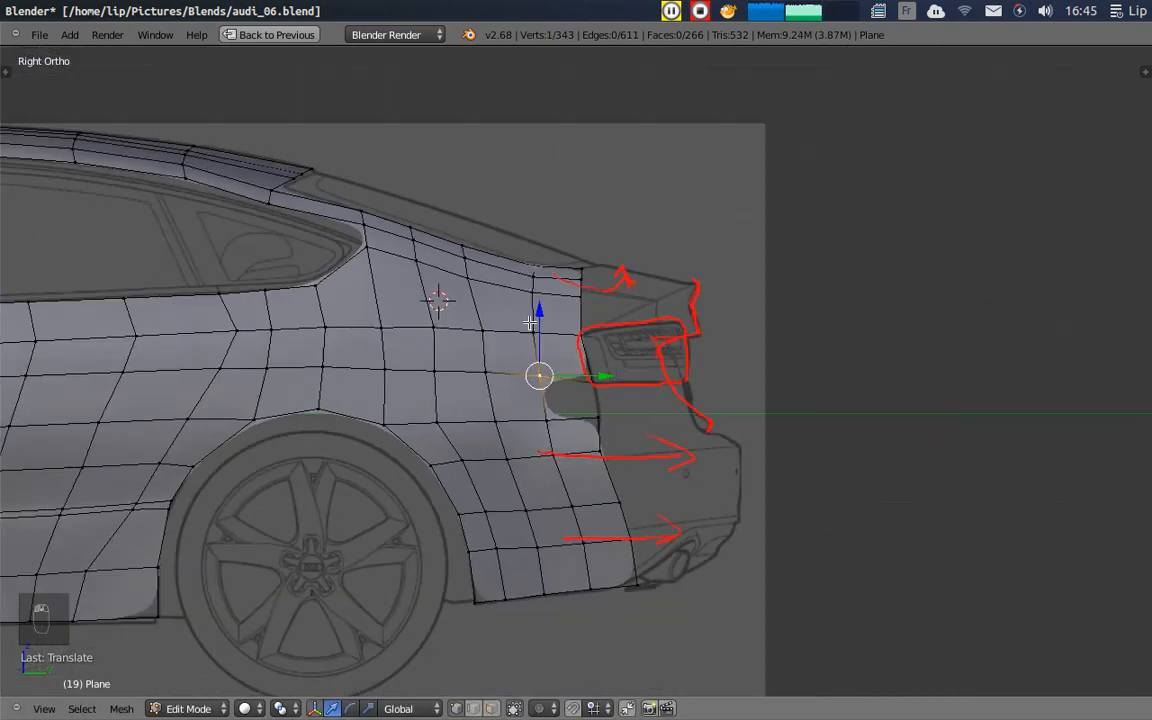
# - Close the remaining gap below the tail light with a four-vertex face and deselect everything
pyautogui.press('z')
pyautogui.scroll(6, 562, 390)
pyautogui.scroll(-4, 562, 390)
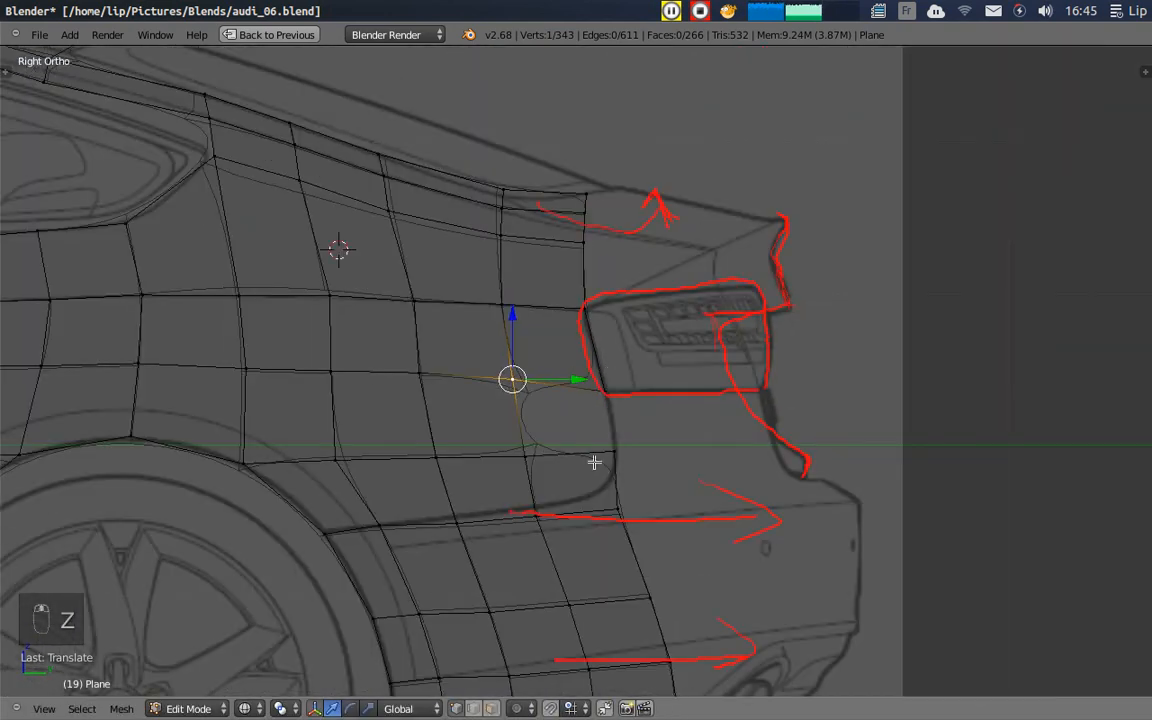
pyautogui.moveTo(512, 379); pyautogui.dragTo(614, 452)
pyautogui.keyDown('shift'); pyautogui.rightClick(603, 388); pyautogui.keyUp('shift')
pyautogui.keyDown('shift'); pyautogui.rightClick(512, 380); pyautogui.keyUp('shift')
pyautogui.keyDown('shift'); pyautogui.rightClick(524, 456); pyautogui.keyUp('shift')
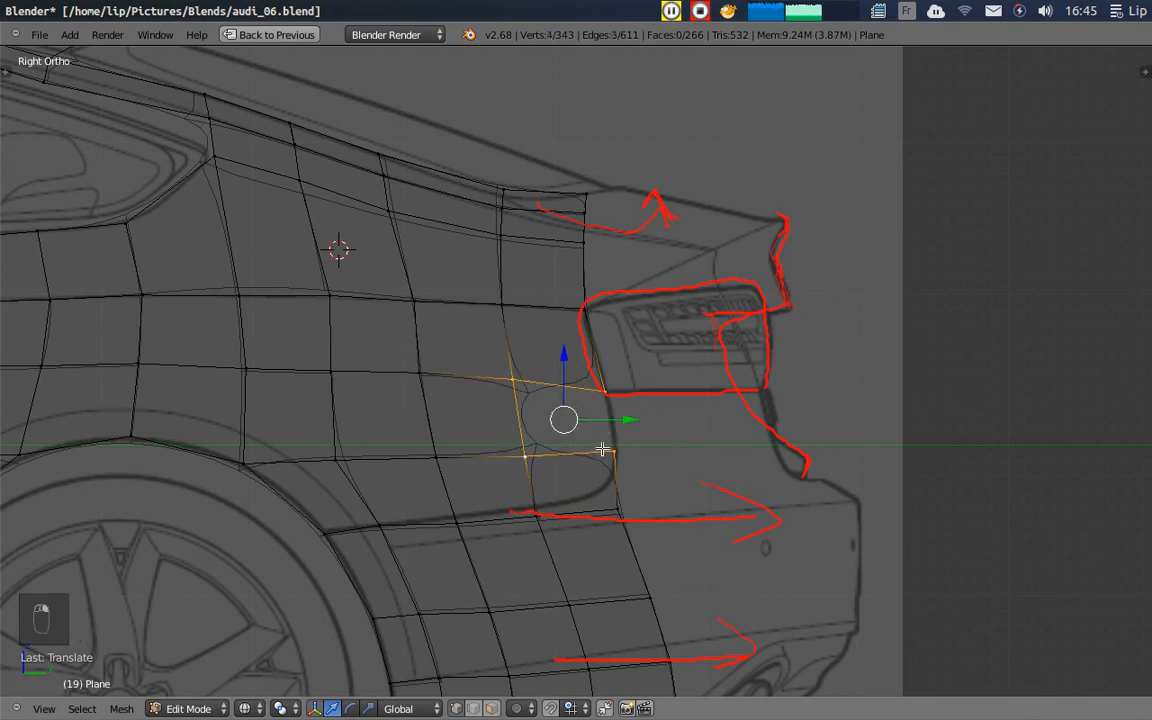
pyautogui.press('f')
pyautogui.press('a')
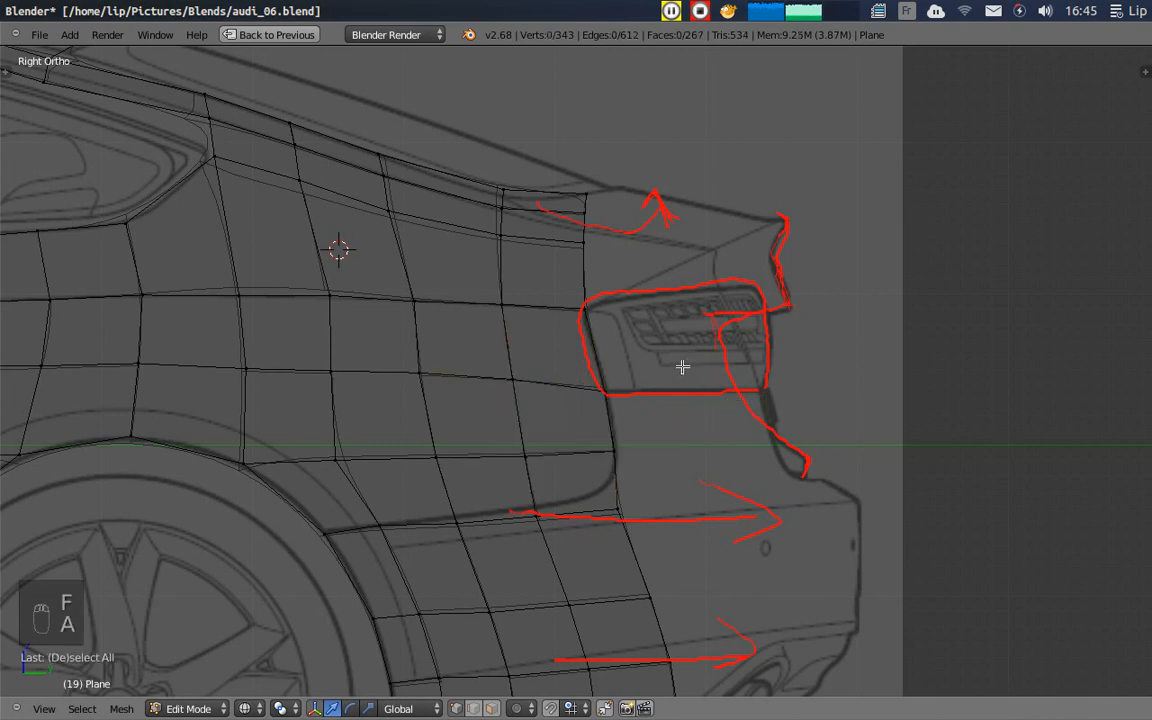
# - Inspect the shaded rear fender and its newly filled faces from several angles
pyautogui.press('z')
pyautogui.scroll(-5, 682, 367)
pyautogui.moveTo(666, 370)
pyautogui.mouseDown(button='middle')
pyautogui.moveTo(573, 399)
pyautogui.moveTo(450, 393)
pyautogui.moveTo(820, 375)
pyautogui.moveTo(689, 391)
pyautogui.moveTo(803, 408)
pyautogui.moveTo(645, 357)
pyautogui.mouseUp(button='middle')
pyautogui.scroll(4, 805, 374)
pyautogui.scroll(6, 733, 381)
pyautogui.scroll(-6, 685, 496)
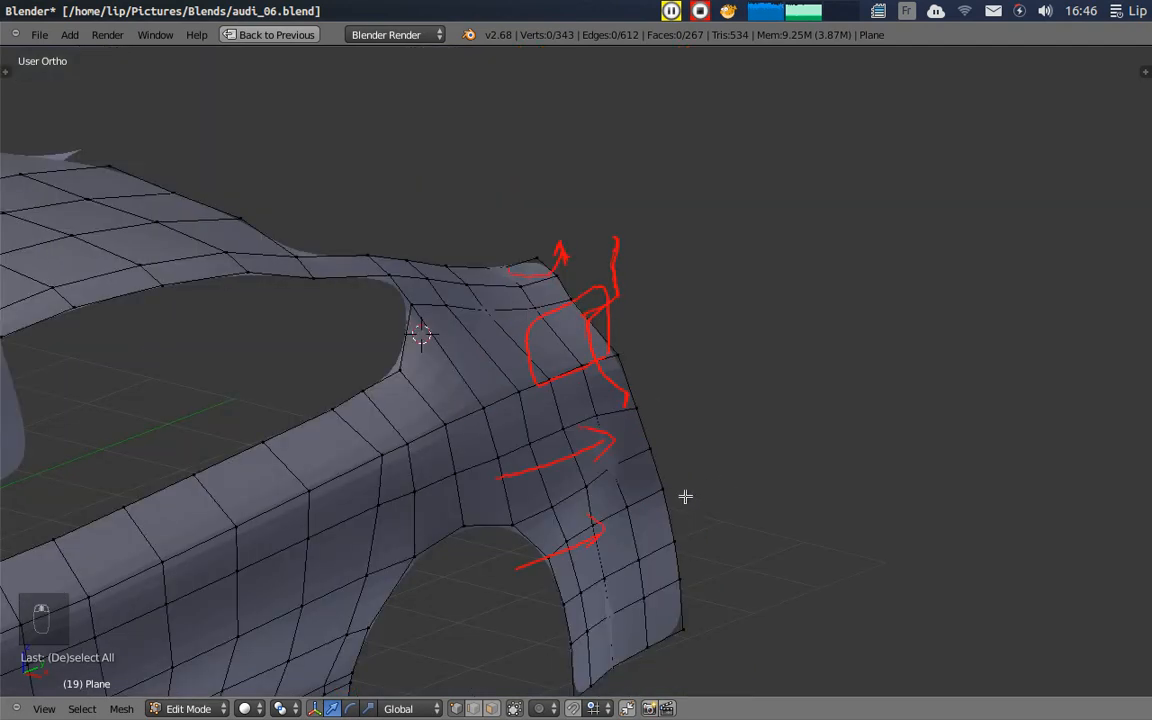
pyautogui.moveTo(685, 496); pyautogui.dragTo(725, 476, button='middle')
pyautogui.scroll(2, 724, 476)
pyautogui.scroll(-2, 730, 413)
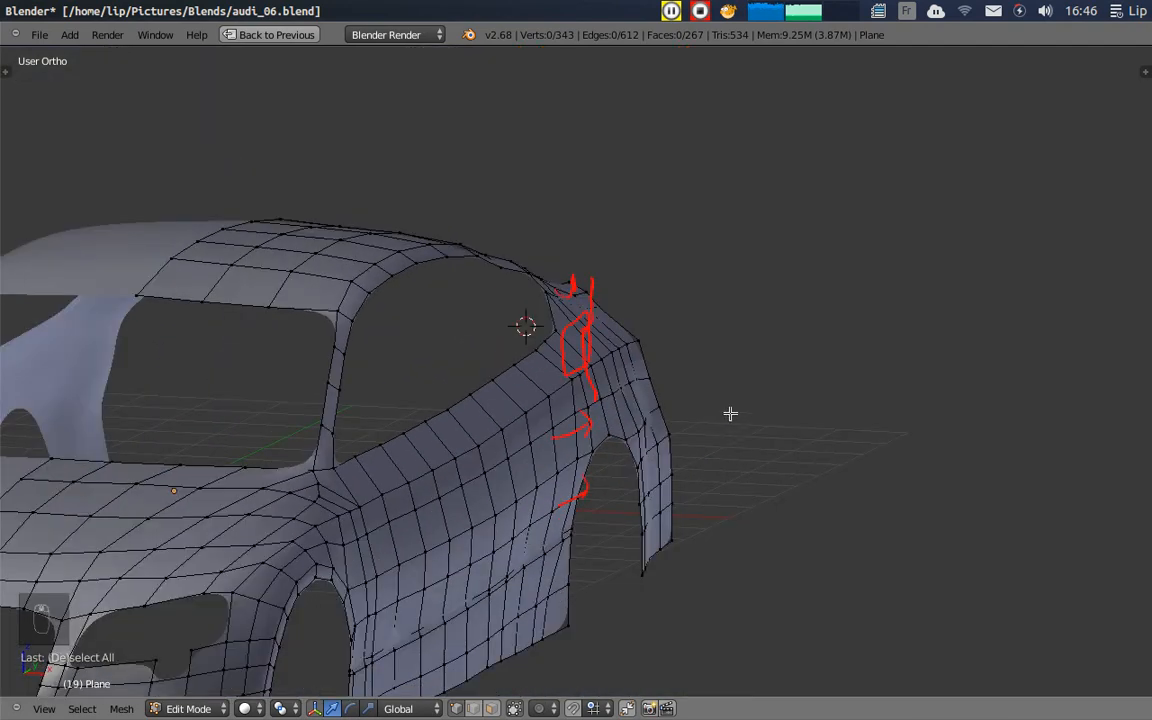
# - In wireframe top view, move the shoulder vertex on the fender's rear edge inward along X to the tail light line
pyautogui.click(44, 709)
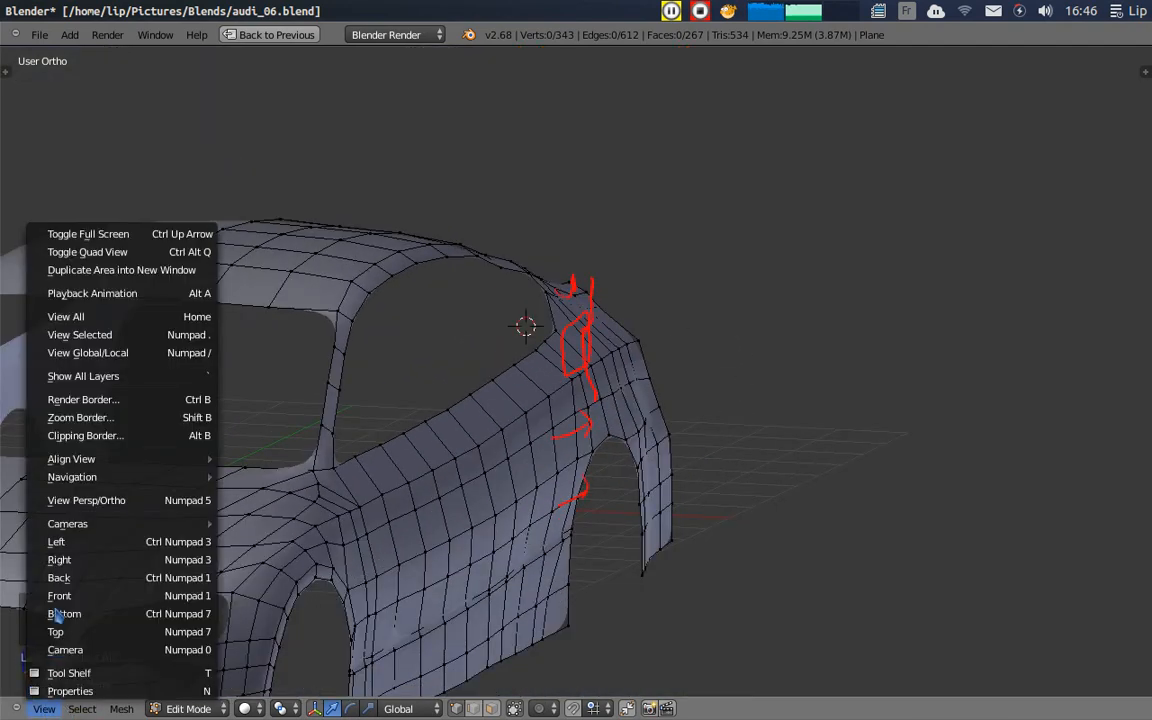
pyautogui.click(62, 632)
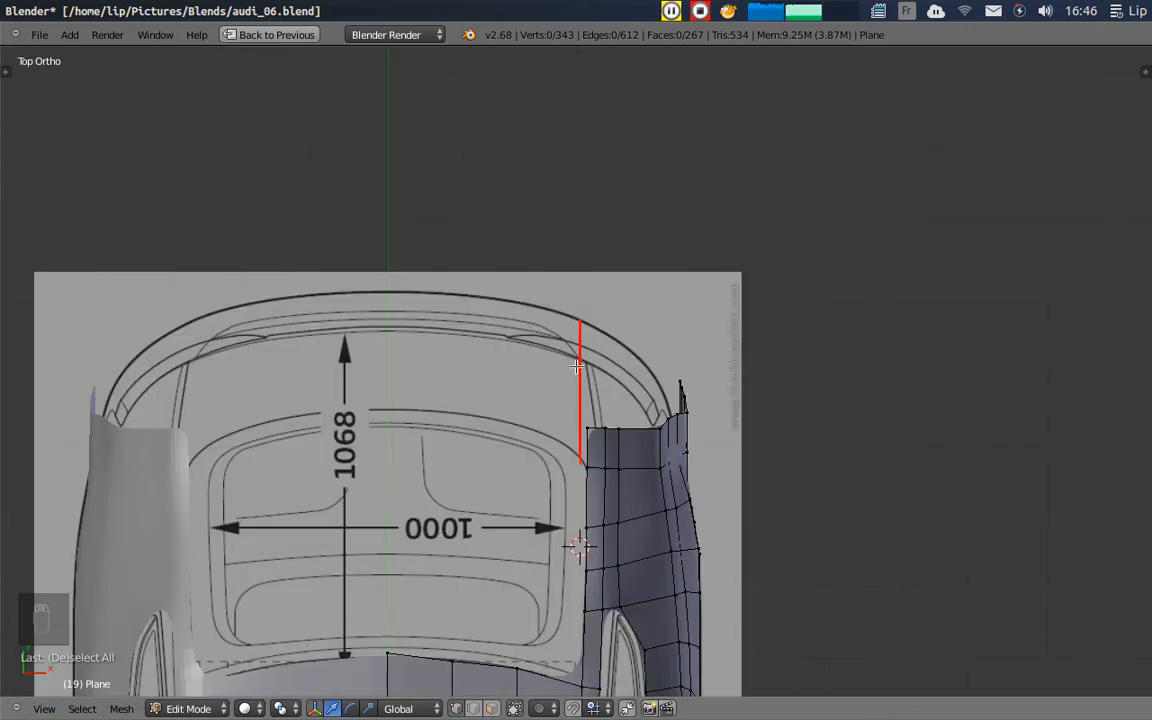
pyautogui.scroll(5, 577, 367)
pyautogui.press('z')
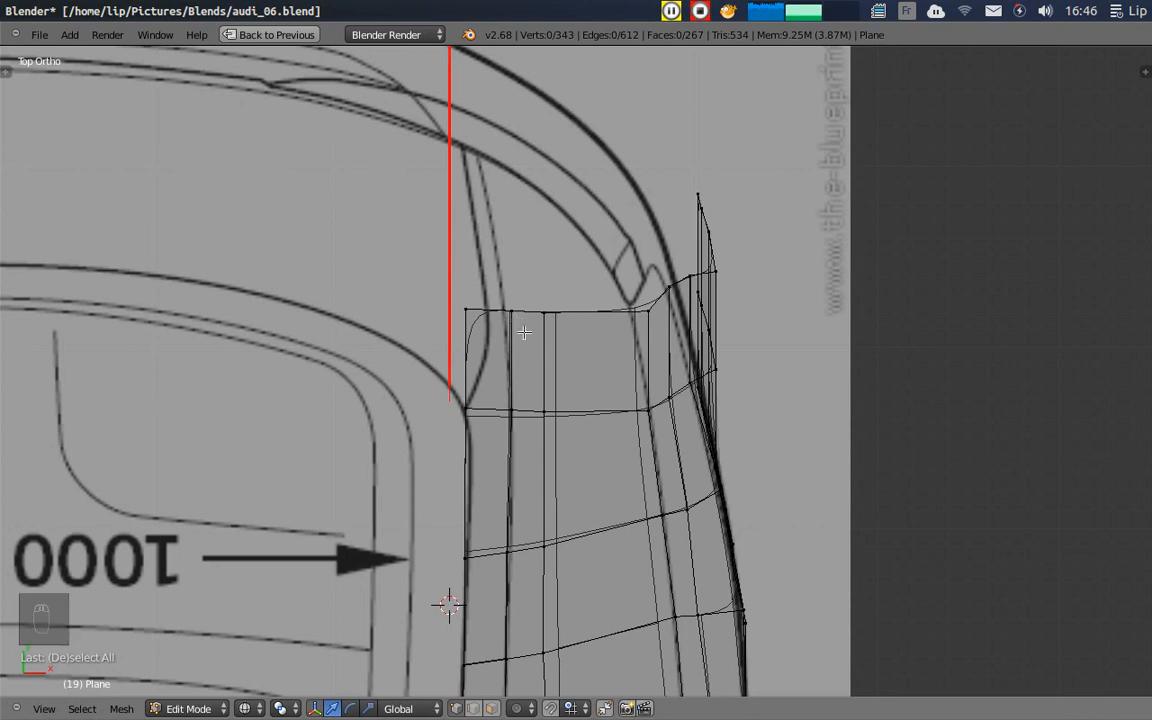
pyautogui.rightClick(650, 314)
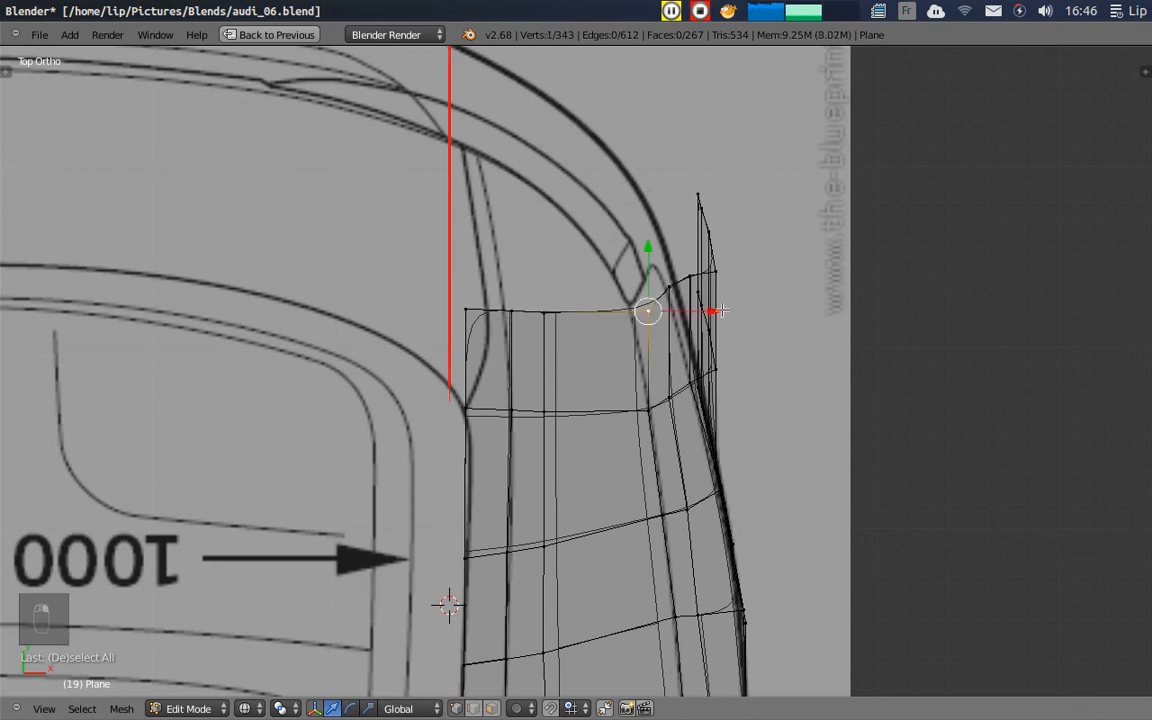
pyautogui.press('g')
pyautogui.press('x')
pyautogui.moveTo(697, 307); pyautogui.dragTo(720, 245)
# - Shift the next rear edge vertices of the fender and bumper inward along X toward the top-view blueprint outline
pyautogui.rightClick(673, 289)
pyautogui.rightClick(691, 274)
pyautogui.rightClick(734, 273)
pyautogui.rightClick(709, 235)
pyautogui.rightClick(720, 213)
pyautogui.moveTo(762, 208); pyautogui.dragTo(692, 200)
pyautogui.rightClick(704, 196)
# - Align the remaining outer rear vertices along X with the car's outline in the top-view blueprint, and deselect everything
pyautogui.keyDown('shift'); pyautogui.moveTo(777, 402); pyautogui.dragTo(678, 275, button='middle'); pyautogui.keyUp('shift')
pyautogui.rightClick(679, 279)
pyautogui.moveTo(731, 280); pyautogui.dragTo(701, 207)
pyautogui.rightClick(671, 242)
pyautogui.rightClick(662, 216)
pyautogui.click(697, 220)
pyautogui.rightClick(662, 204)
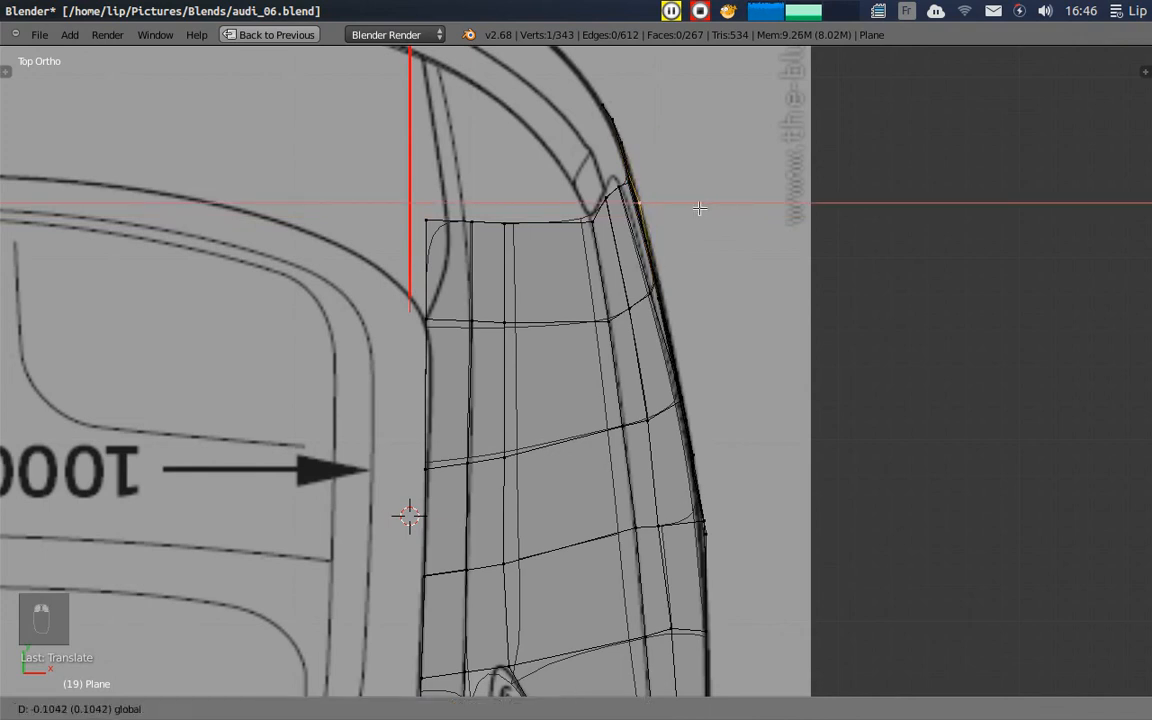
pyautogui.click(699, 207)
pyautogui.press('a')
# - Inspect the curvature of the reshaped rear fender and bumper on both sides of the shaded car body
pyautogui.moveTo(725, 231)
pyautogui.mouseDown(button='middle')
pyautogui.moveTo(686, 234)
pyautogui.moveTo(620, 179)
pyautogui.moveTo(684, 355)
pyautogui.moveTo(699, 244)
pyautogui.moveTo(733, 283)
pyautogui.moveTo(690, 318)
pyautogui.moveTo(604, 286)
pyautogui.moveTo(684, 234)
pyautogui.moveTo(648, 255)
pyautogui.moveTo(589, 249)
pyautogui.moveTo(332, 289)
pyautogui.moveTo(530, 316)
pyautogui.moveTo(517, 303)
pyautogui.moveTo(582, 330)
pyautogui.mouseUp(button='middle')
pyautogui.press('z')
pyautogui.scroll(-3, 332, 289)
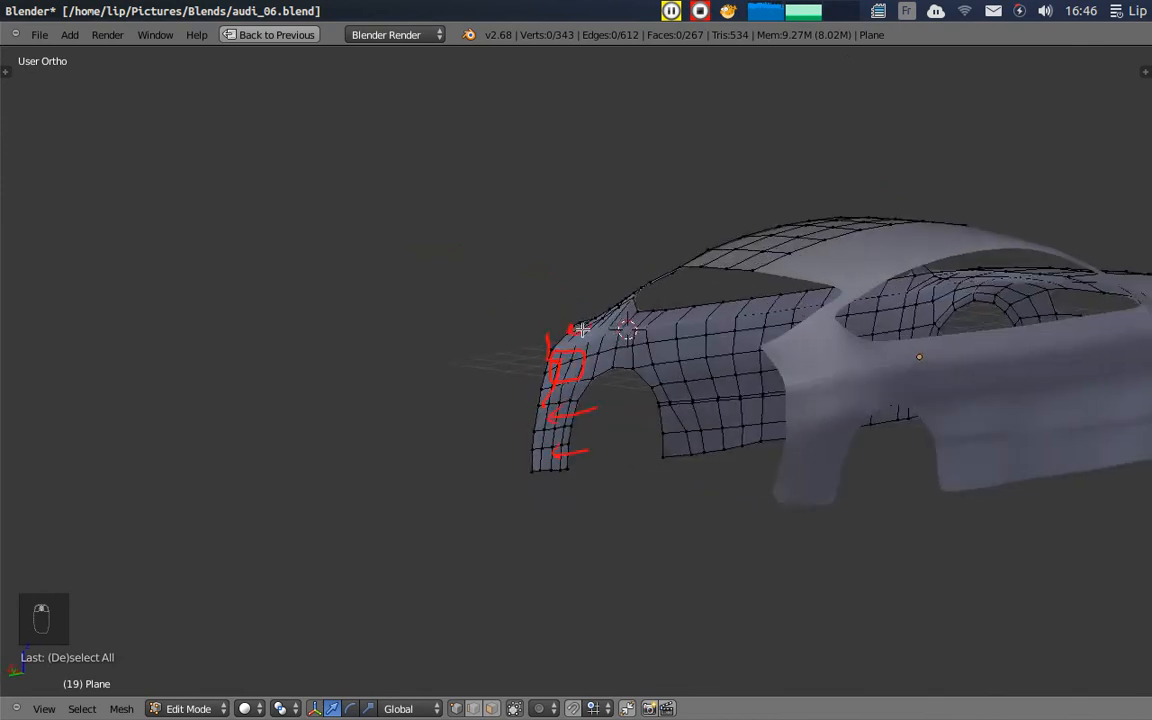
pyautogui.scroll(4, 582, 330)
pyautogui.moveTo(818, 329); pyautogui.dragTo(609, 296, button='middle')
pyautogui.scroll(3, 680, 309)
pyautogui.scroll(-4, 680, 309)
pyautogui.moveTo(792, 327); pyautogui.dragTo(743, 327, button='middle')
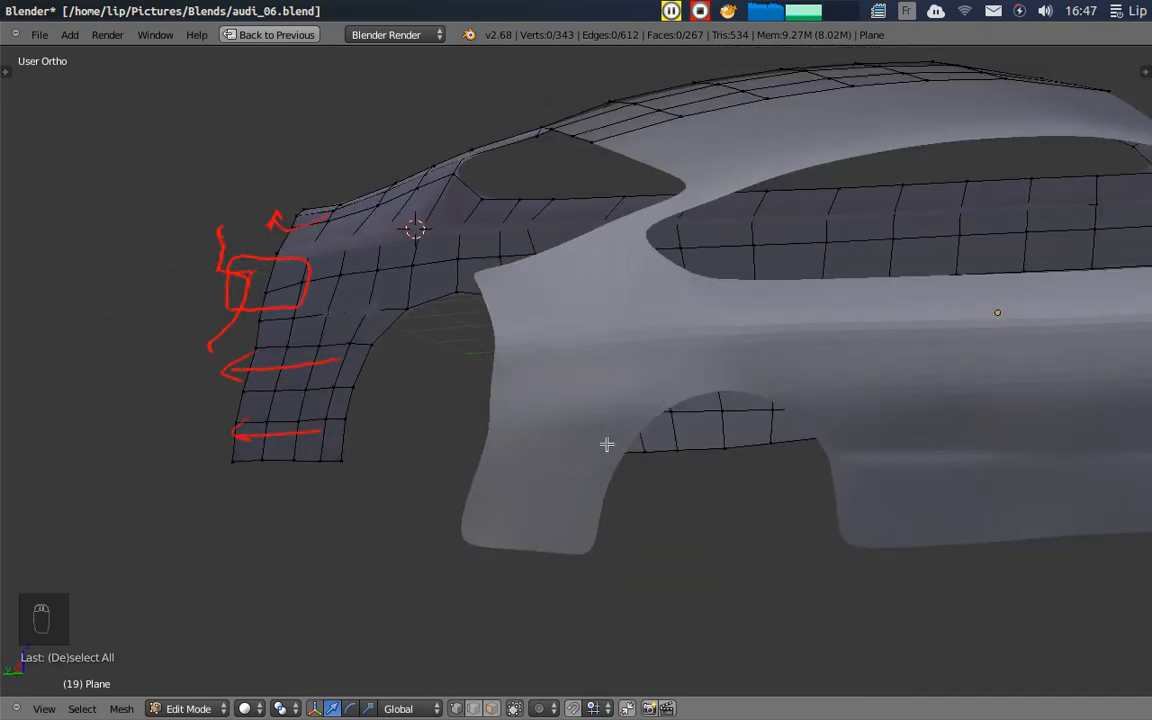
# - Circle the area above the wheel arch's rear end with a Grease Pencil stroke and erase it
pyautogui.press('d')
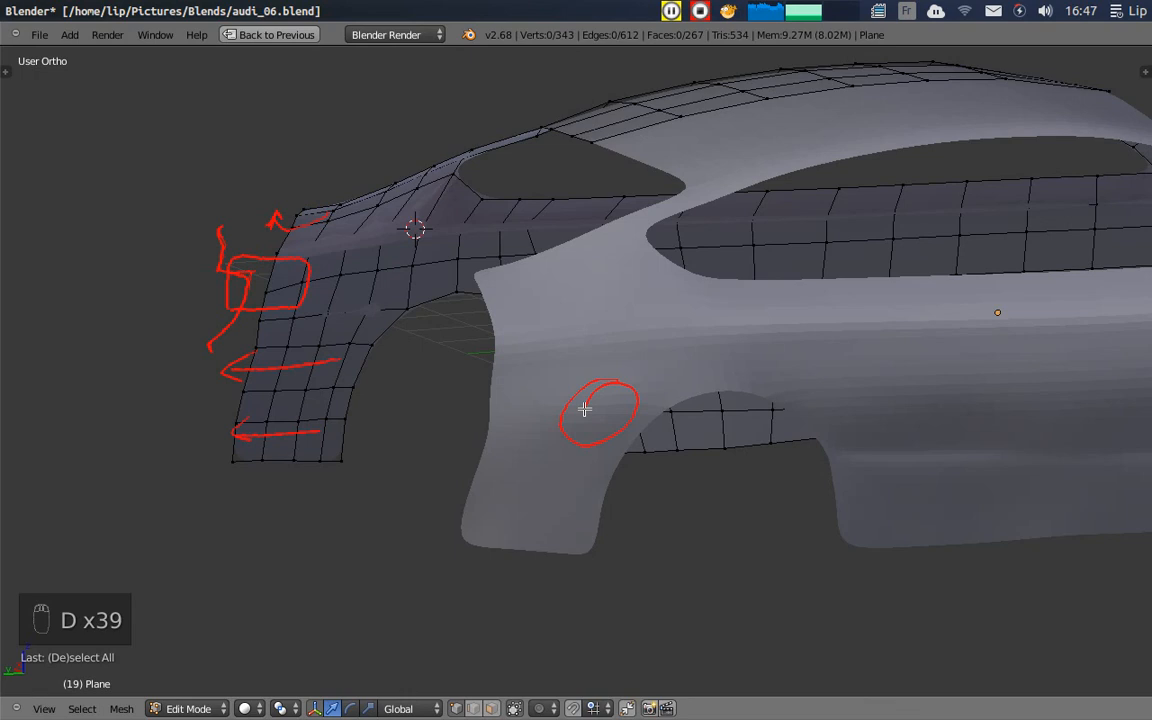
pyautogui.moveTo(626, 384); pyautogui.dragTo(580, 429, button='right')
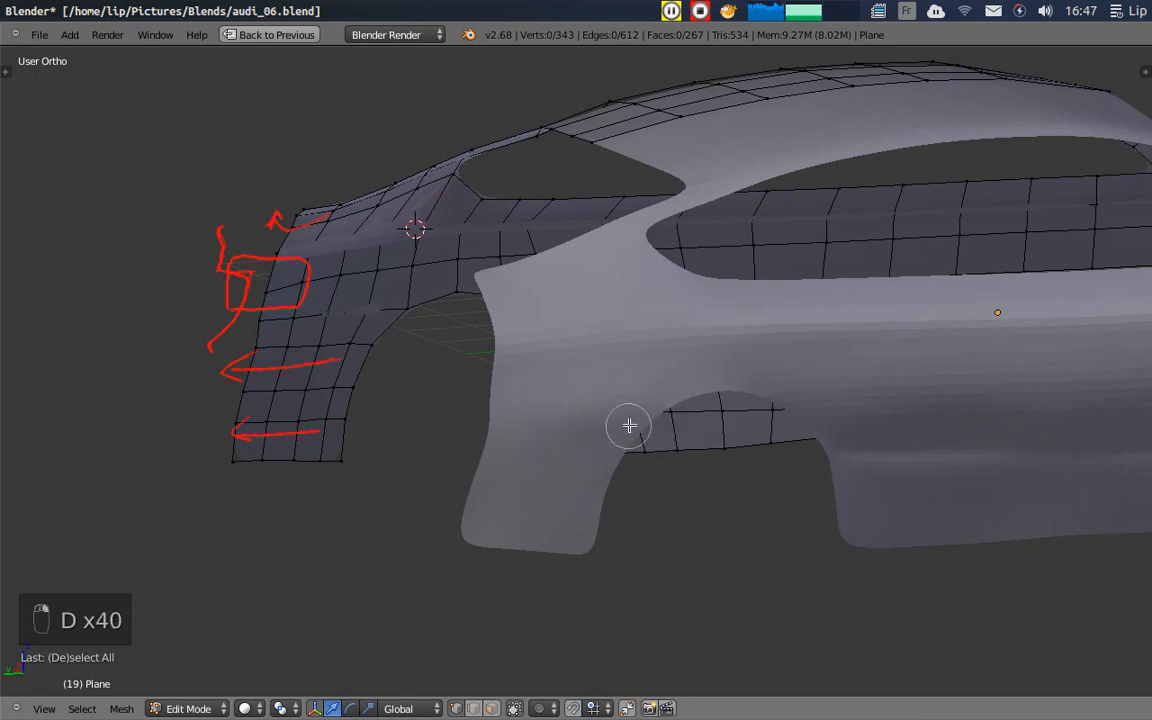
# - Reposition two vertices on the rear fender behind the wheel arch to even out the surface curvature
pyautogui.moveTo(474, 480)
pyautogui.mouseDown(button='middle')
pyautogui.moveTo(419, 465)
pyautogui.moveTo(761, 455)
pyautogui.moveTo(769, 475)
pyautogui.moveTo(843, 437)
pyautogui.moveTo(830, 450)
pyautogui.moveTo(877, 442)
pyautogui.moveTo(697, 417)
pyautogui.moveTo(825, 417)
pyautogui.moveTo(533, 398)
pyautogui.moveTo(650, 411)
pyautogui.moveTo(774, 404)
pyautogui.moveTo(794, 381)
pyautogui.moveTo(492, 431)
pyautogui.moveTo(617, 435)
pyautogui.moveTo(656, 404)
pyautogui.moveTo(586, 419)
pyautogui.moveTo(620, 434)
pyautogui.mouseUp(button='middle')
pyautogui.press('z')
pyautogui.press('z')
pyautogui.scroll(2, 620, 434)
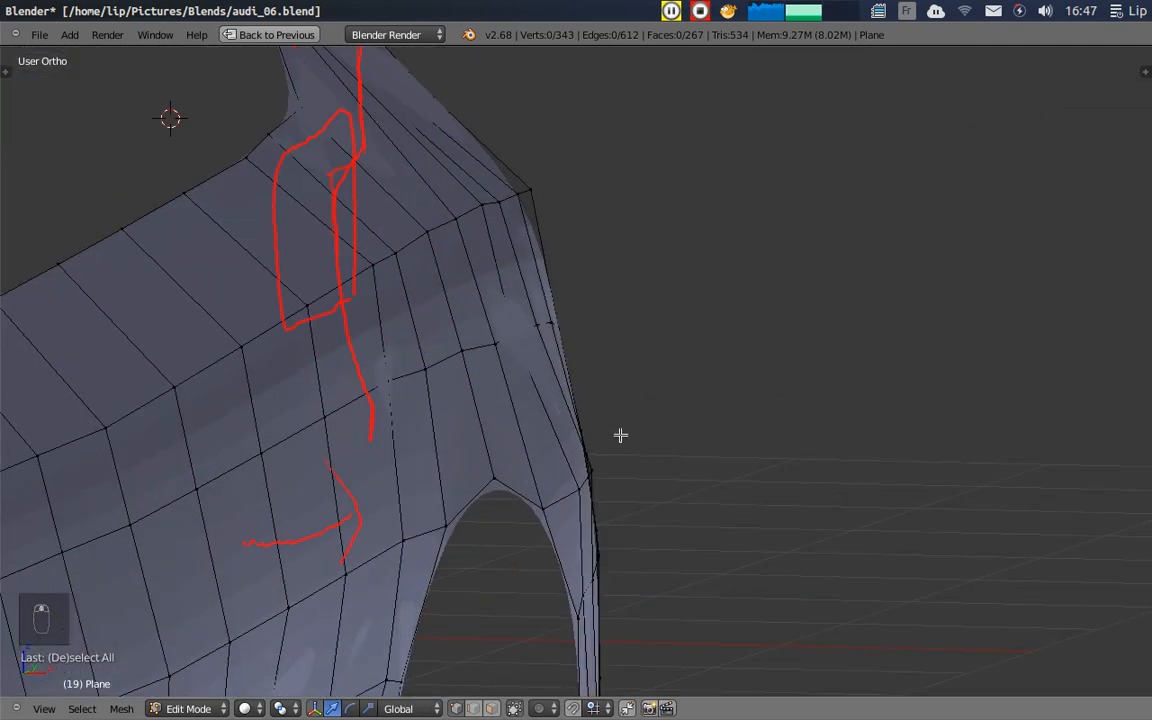
pyautogui.rightClick(514, 343)
pyautogui.moveTo(567, 340)
pyautogui.mouseDown()
pyautogui.moveTo(536, 327)
pyautogui.moveTo(580, 330)
pyautogui.mouseUp()
pyautogui.moveTo(581, 378)
pyautogui.mouseDown(button='middle')
pyautogui.moveTo(551, 373)
pyautogui.moveTo(564, 380)
pyautogui.mouseUp(button='middle')
pyautogui.rightClick(421, 497)
pyautogui.moveTo(481, 507); pyautogui.dragTo(476, 504)
pyautogui.moveTo(509, 406); pyautogui.dragTo(571, 365, button='middle')
# - Circle-select the patch of fender vertices above and behind the wheel arch, apply Smooth to it, and deselect
pyautogui.press('z')
pyautogui.scroll(-4, 784, 396)
pyautogui.press('z')
pyautogui.moveTo(838, 422); pyautogui.dragTo(710, 401, button='middle')
pyautogui.scroll(5, 825, 386)
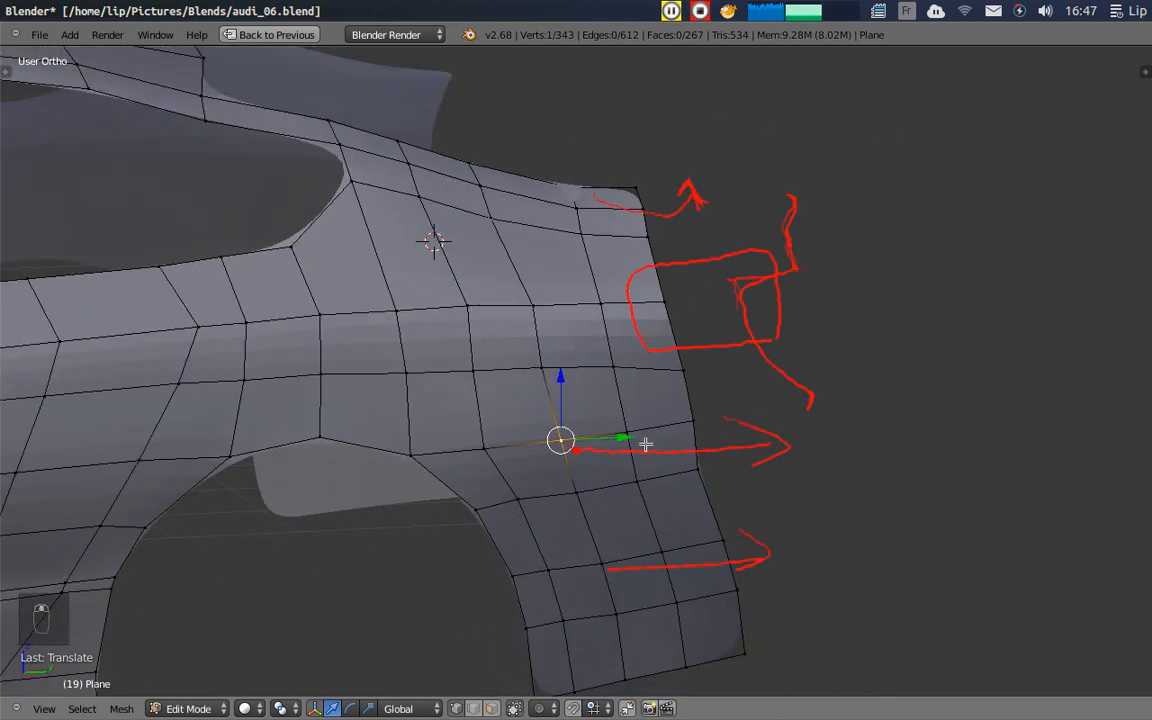
pyautogui.press('a')
pyautogui.press('c')
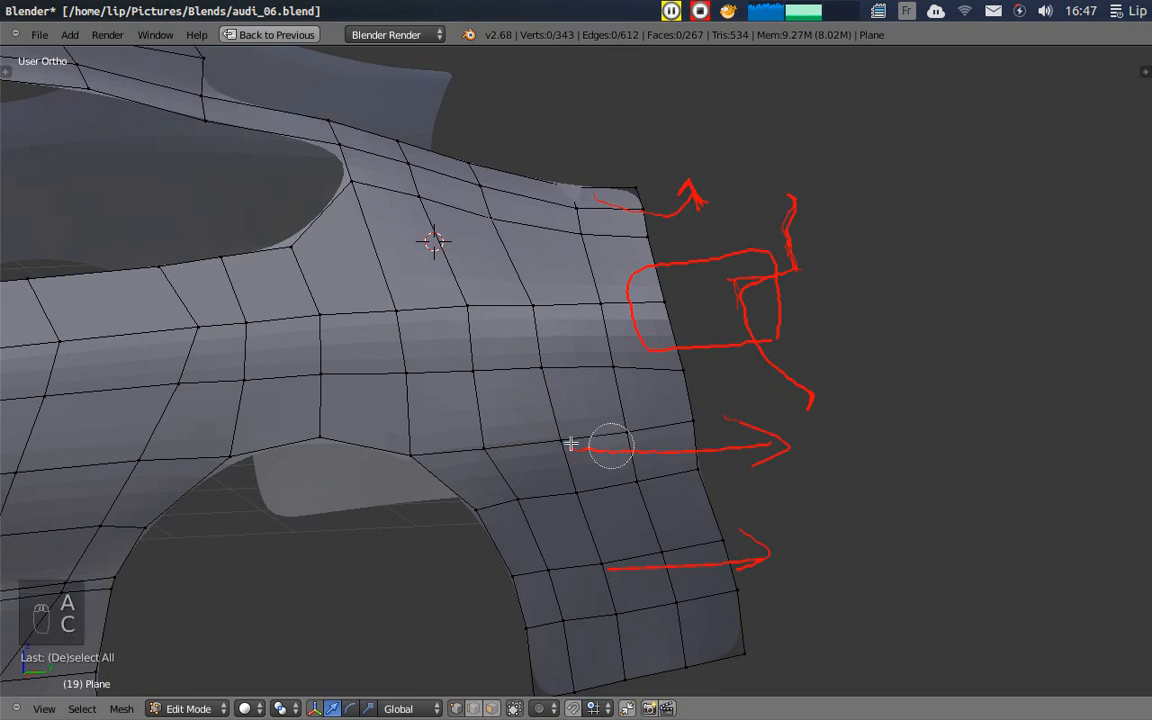
pyautogui.moveTo(579, 398)
pyautogui.mouseDown()
pyautogui.moveTo(571, 512)
pyautogui.moveTo(504, 427)
pyautogui.moveTo(514, 411)
pyautogui.moveTo(463, 416)
pyautogui.moveTo(540, 427)
pyautogui.mouseUp()
pyautogui.rightClick(506, 431)
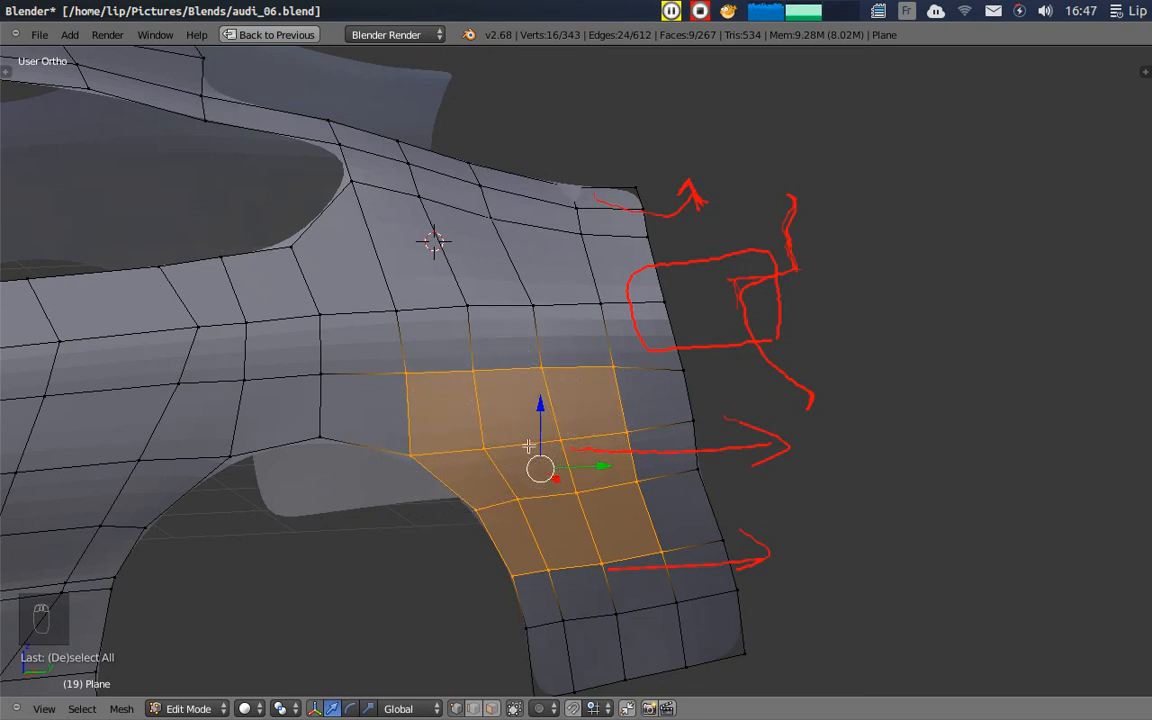
pyautogui.press('w')
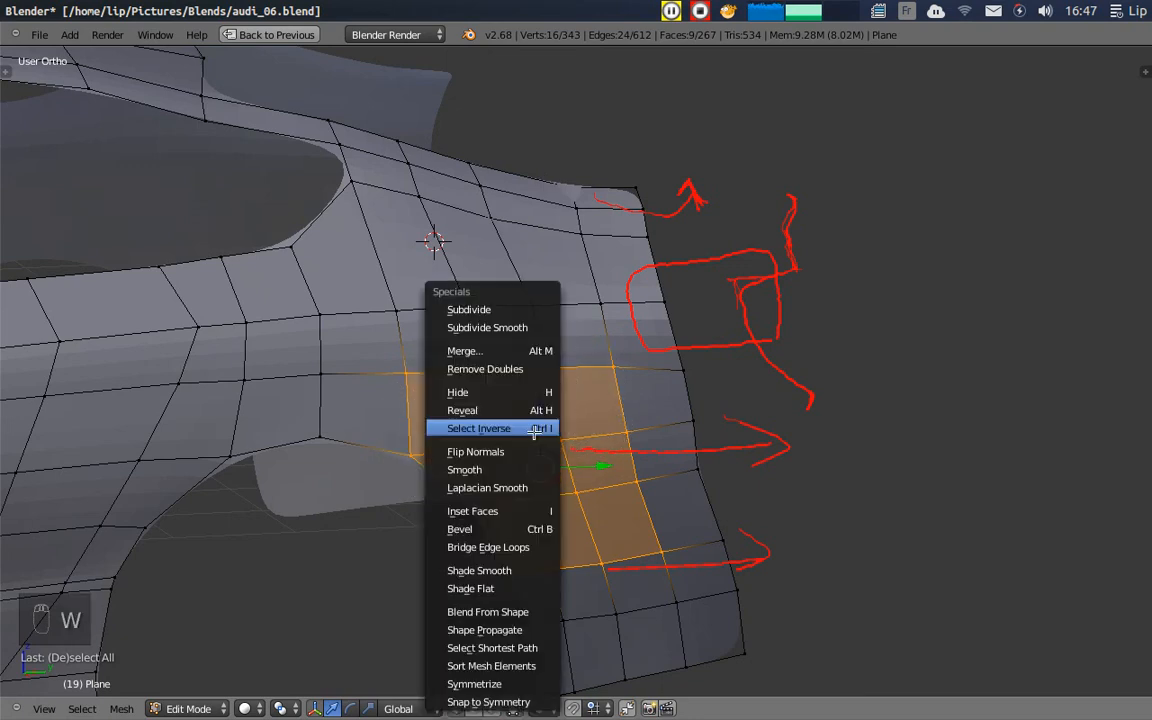
pyautogui.click(500, 472)
pyautogui.press('a')
# - Nudge the vertices on the fender's rear edge near the tail light to refine the contour
pyautogui.scroll(-3, 753, 380)
pyautogui.moveTo(753, 380); pyautogui.dragTo(399, 384, button='middle')
pyautogui.moveTo(435, 360); pyautogui.dragTo(433, 368)
pyautogui.rightClick(496, 314)
pyautogui.moveTo(434, 304); pyautogui.dragTo(437, 305)
# - In wireframe top view, shift the outer vertex of the upper rear edge slightly outward along X to the blueprint line
pyautogui.moveTo(437, 305); pyautogui.dragTo(296, 520, button='middle')
pyautogui.press('z')
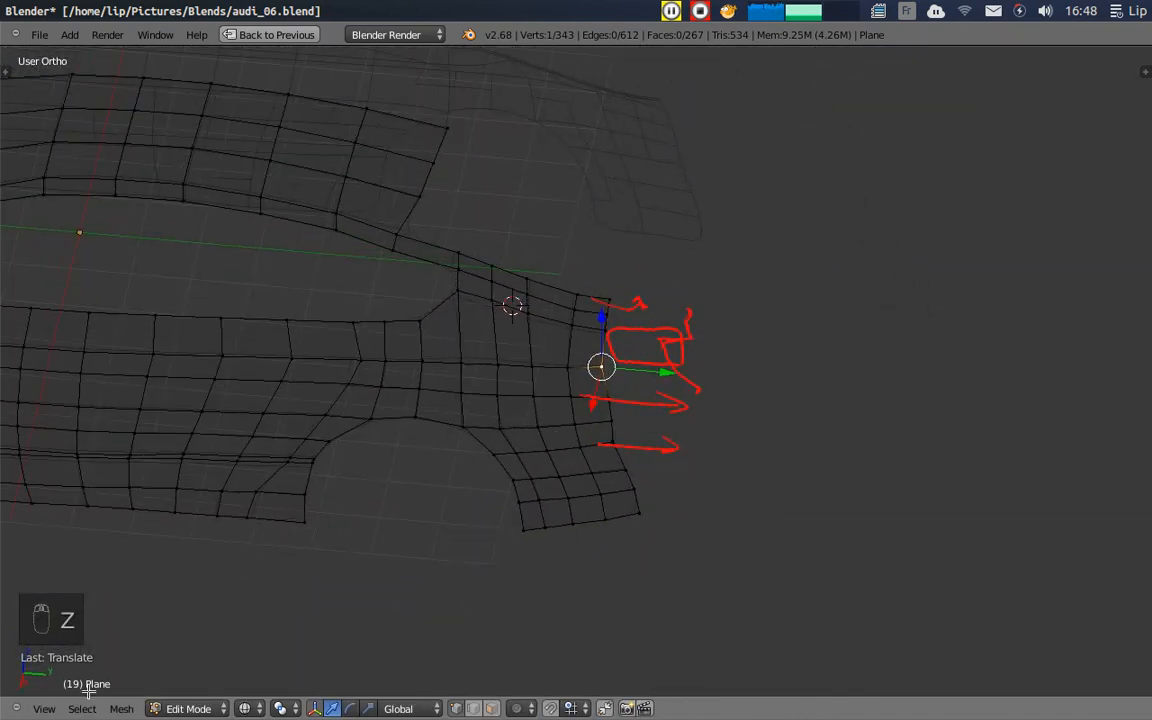
pyautogui.click(44, 708)
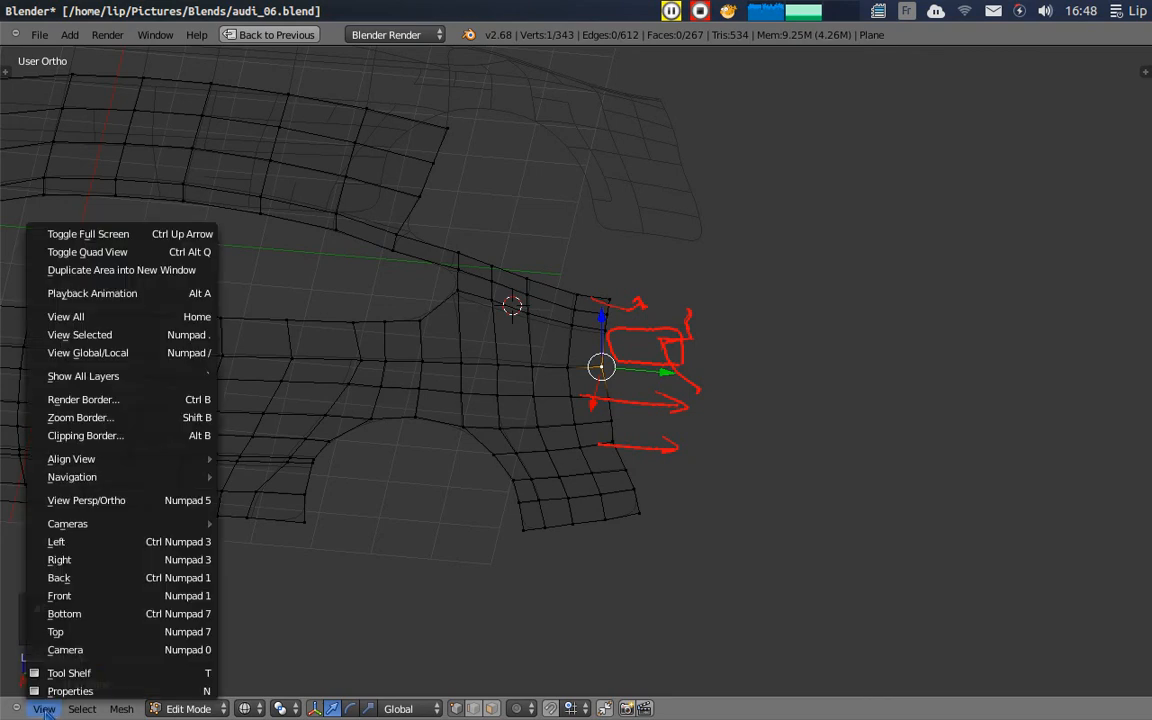
pyautogui.click(93, 631)
pyautogui.scroll(3, 662, 471)
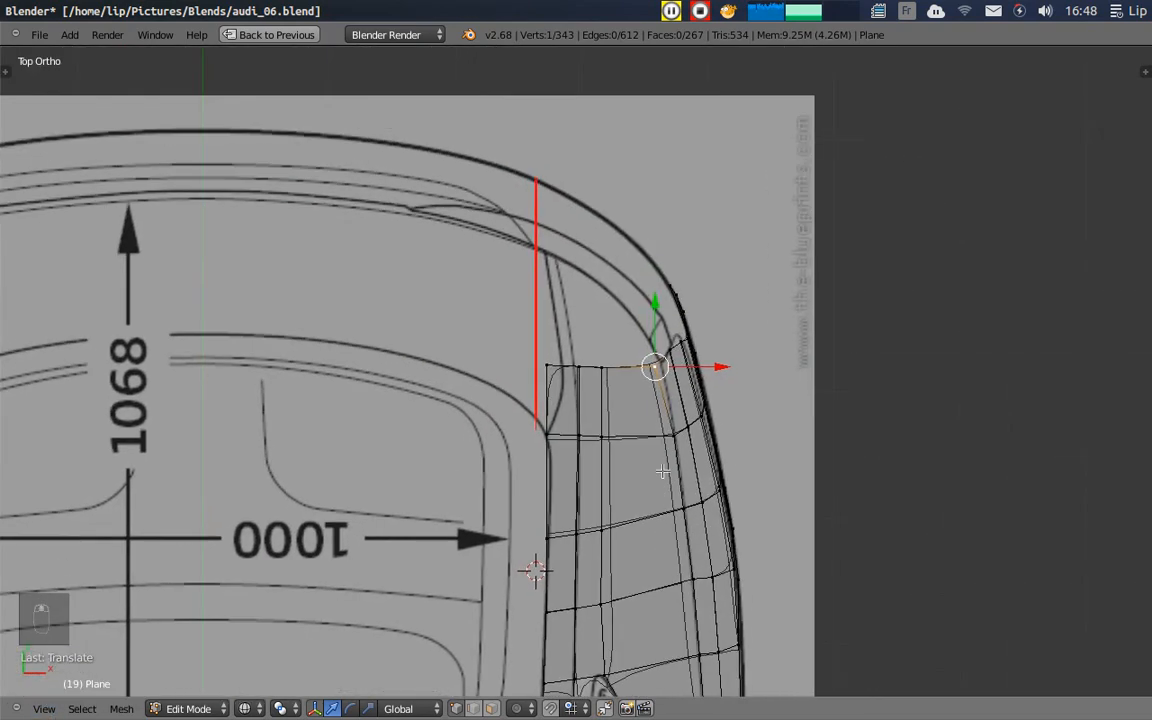
pyautogui.keyDown('shift'); pyautogui.scroll(3, 620, 478); pyautogui.keyUp('shift')
pyautogui.rightClick(540, 540)
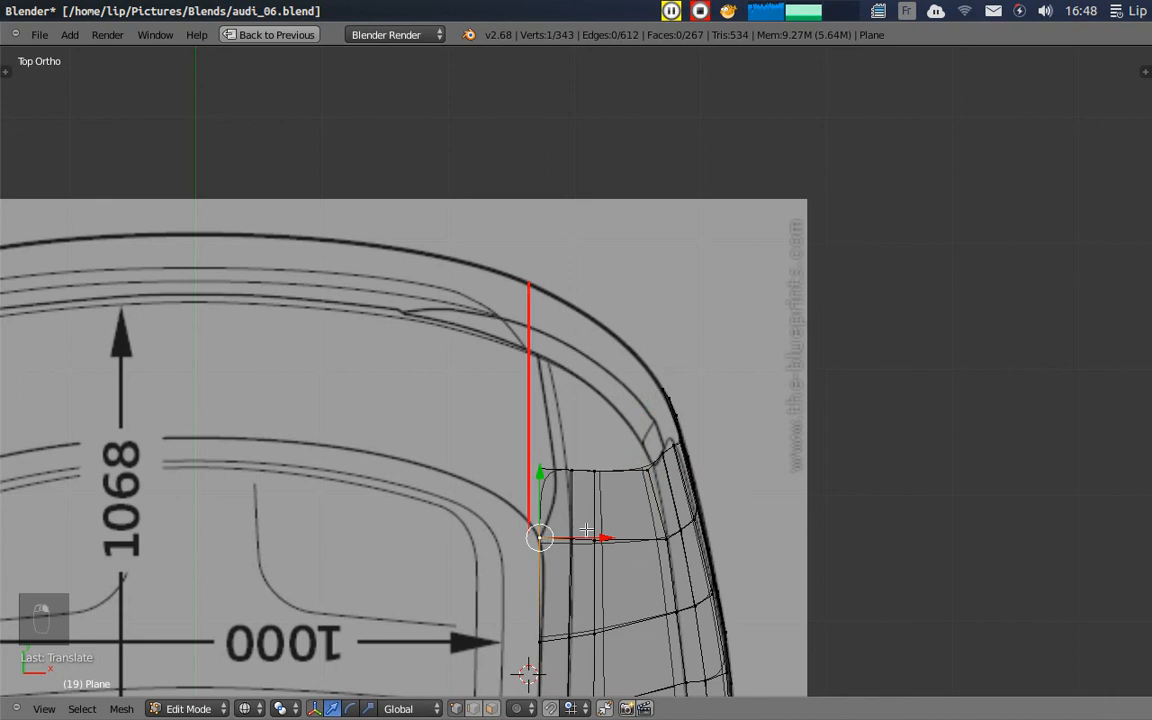
pyautogui.rightClick(573, 467)
pyautogui.keyDown('shift'); pyautogui.rightClick(541, 469); pyautogui.keyUp('shift')
pyautogui.keyDown('shift'); pyautogui.rightClick(595, 470); pyautogui.keyUp('shift')
pyautogui.keyDown('shift'); pyautogui.rightClick(645, 470); pyautogui.keyUp('shift')
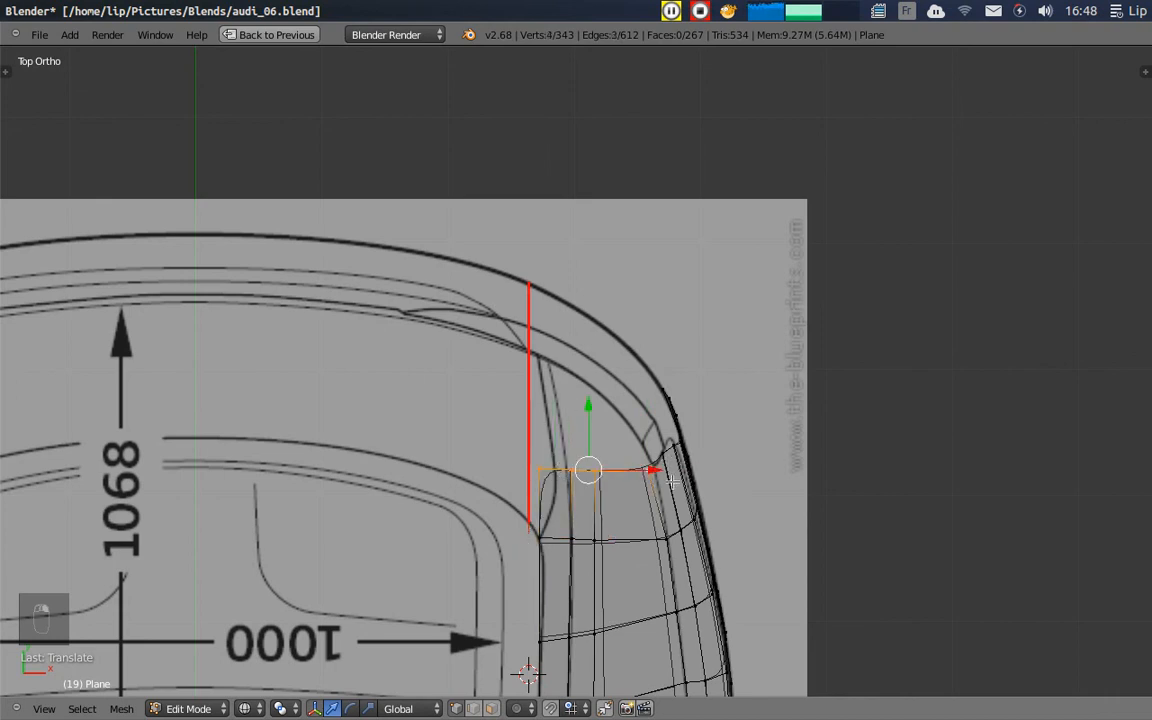
pyautogui.rightClick(646, 469)
pyautogui.moveTo(709, 470); pyautogui.dragTo(716, 470)
# - Select the four vertices of the upper rear edge and extrude them rearward toward the trunk outline
pyautogui.keyDown('shift'); pyautogui.rightClick(600, 470); pyautogui.keyUp('shift')
pyautogui.keyDown('shift'); pyautogui.rightClick(571, 470); pyautogui.keyUp('shift')
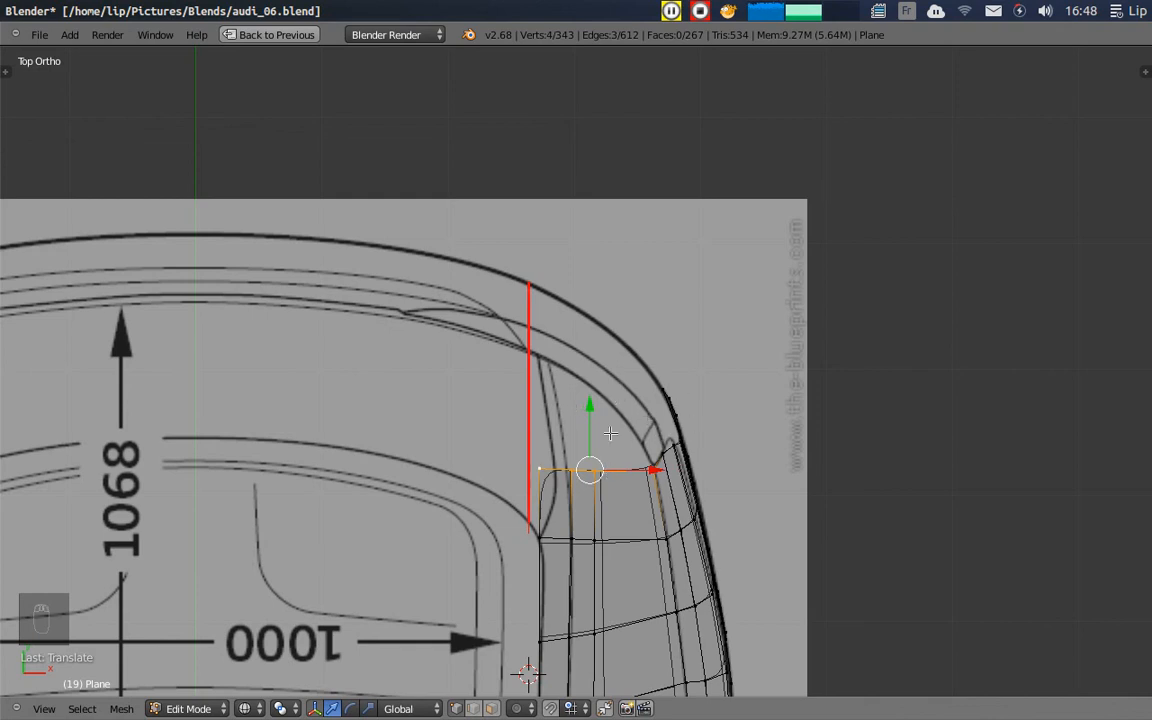
pyautogui.press('e')
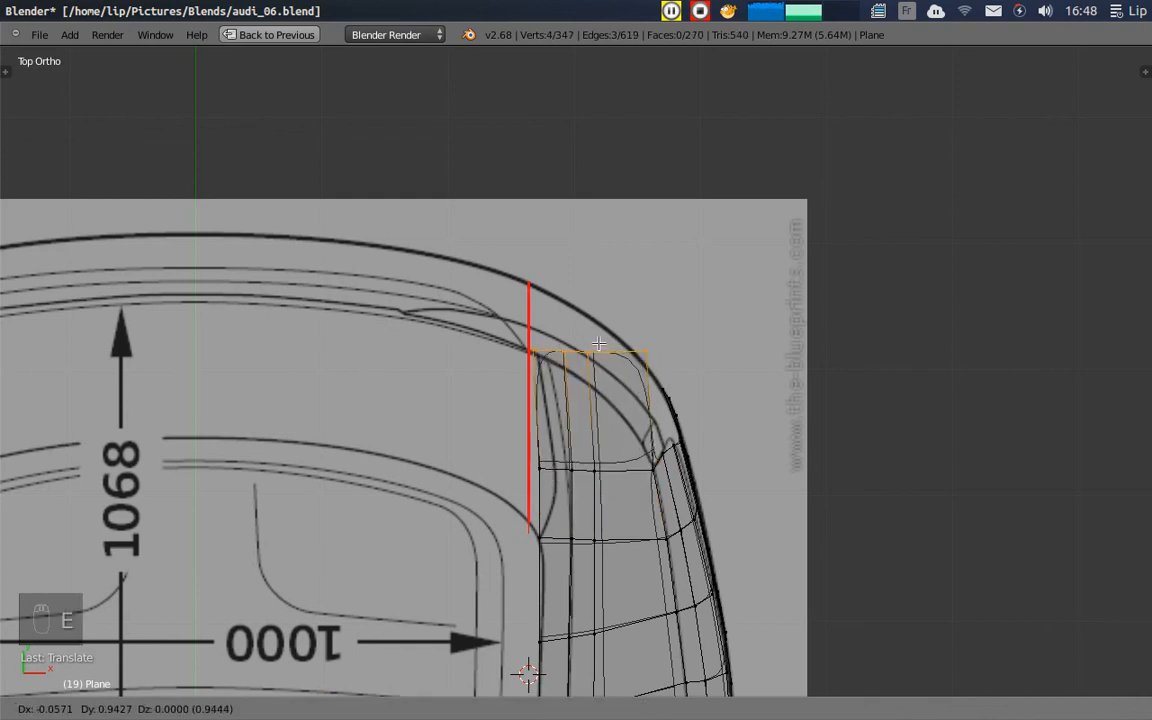
pyautogui.click(602, 340)
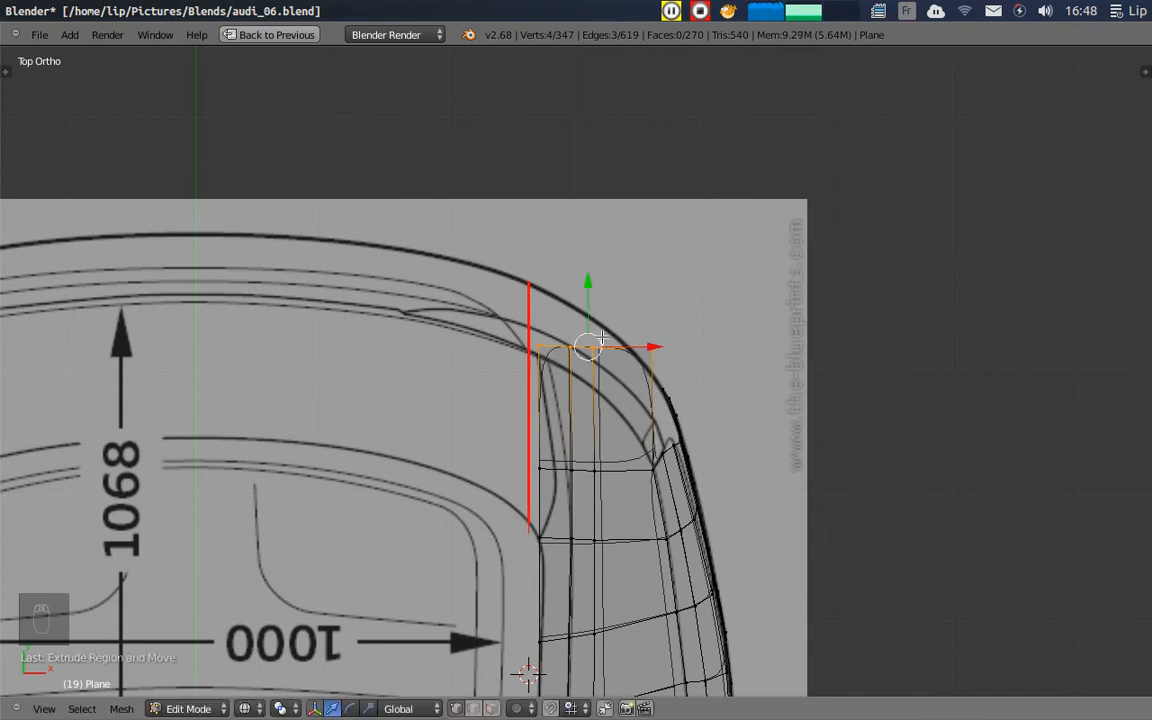
# - Move the extruded vertices individually along Y onto the curved trunk line of the top-view blueprint
pyautogui.rightClick(540, 348)
pyautogui.press('g')
pyautogui.press('y')
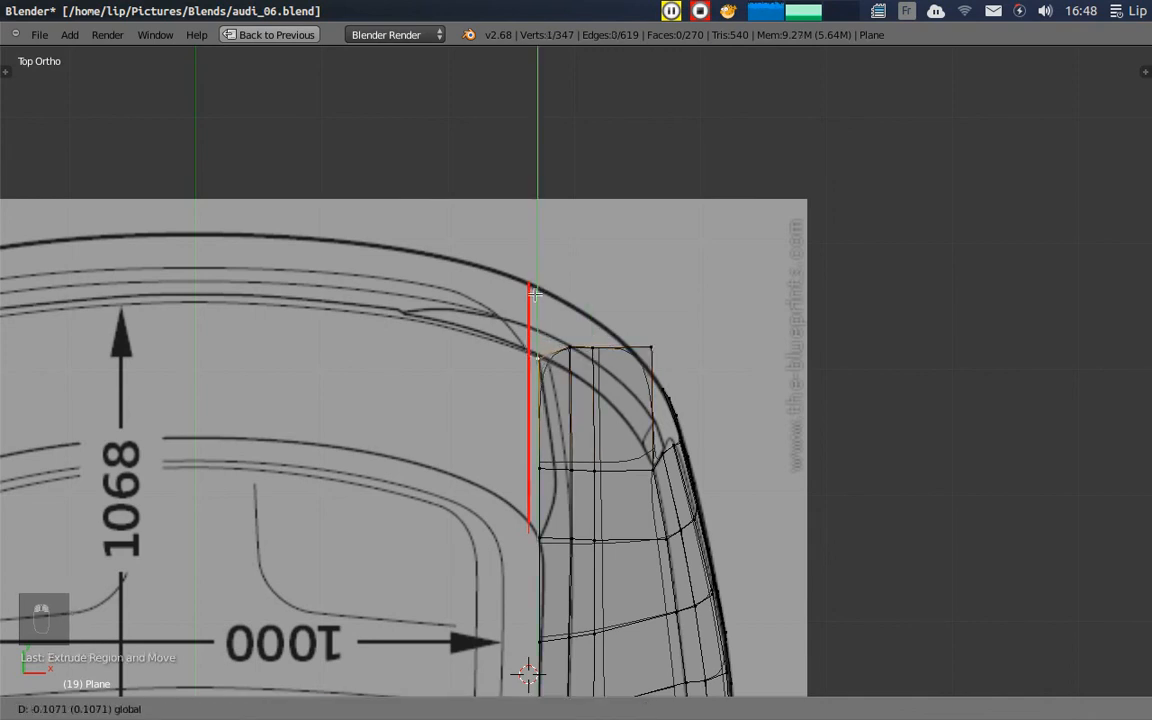
pyautogui.click(535, 291)
pyautogui.moveTo(571, 283); pyautogui.dragTo(596, 341)
pyautogui.rightClick(596, 345)
pyautogui.rightClick(651, 348)
pyautogui.moveTo(655, 278); pyautogui.dragTo(652, 355)
pyautogui.moveTo(707, 427); pyautogui.dragTo(692, 424)
# - Return to shaded display and hide the Grease Pencil layer holding the red annotations
pyautogui.moveTo(689, 452); pyautogui.dragTo(538, 352, button='middle')
pyautogui.press('z')
pyautogui.moveTo(728, 401)
pyautogui.mouseDown(button='middle')
pyautogui.moveTo(627, 316)
pyautogui.moveTo(543, 478)
pyautogui.moveTo(516, 319)
pyautogui.moveTo(600, 270)
pyautogui.moveTo(617, 363)
pyautogui.moveTo(771, 342)
pyautogui.moveTo(869, 445)
pyautogui.moveTo(694, 345)
pyautogui.moveTo(712, 350)
pyautogui.mouseUp(button='middle')
pyautogui.hotkey('shift', 'space')
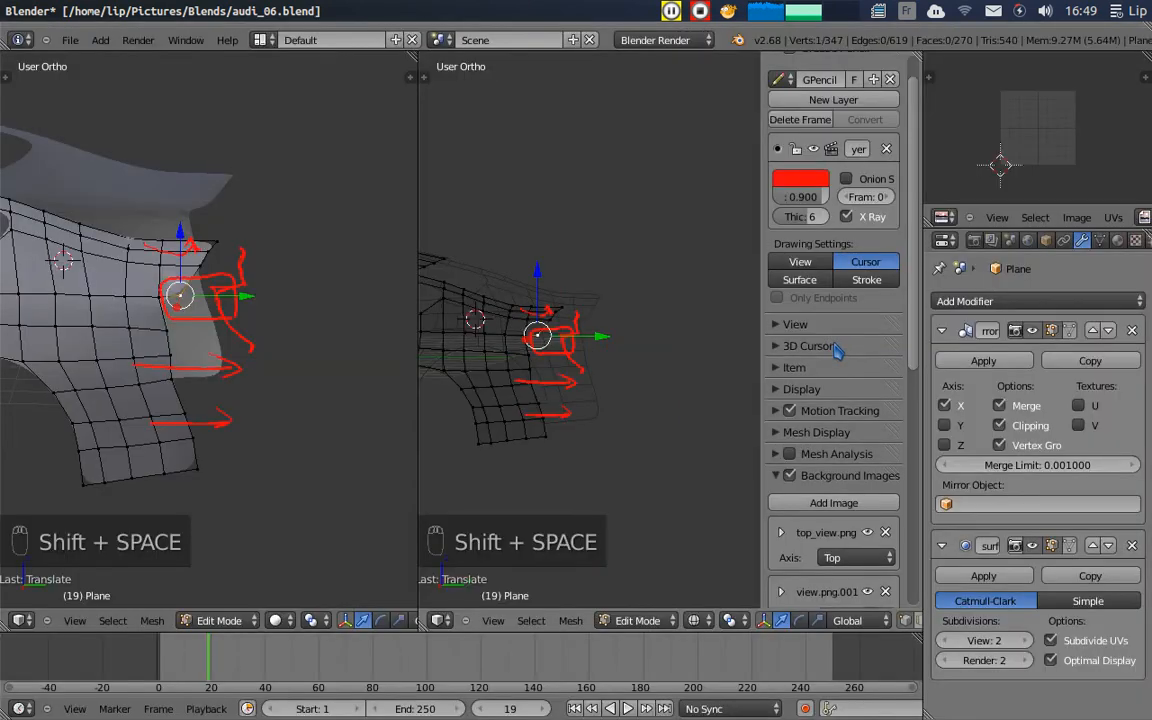
pyautogui.click(815, 150)
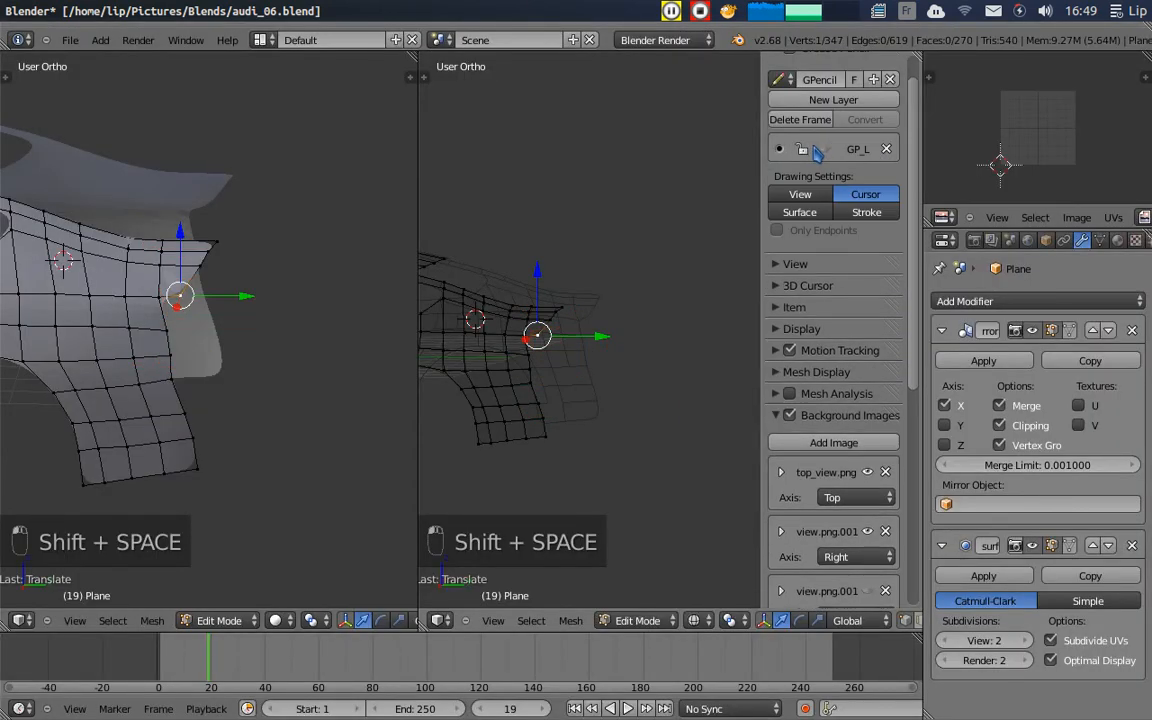
pyautogui.hotkey('shift', 'space')
# - In top view, extrude the three vertices along the fender's inner rear edge to the car's centre line for the trunk surface
pyautogui.moveTo(338, 271); pyautogui.dragTo(640, 370, button='middle')
pyautogui.moveTo(529, 339); pyautogui.dragTo(461, 591, button='middle')
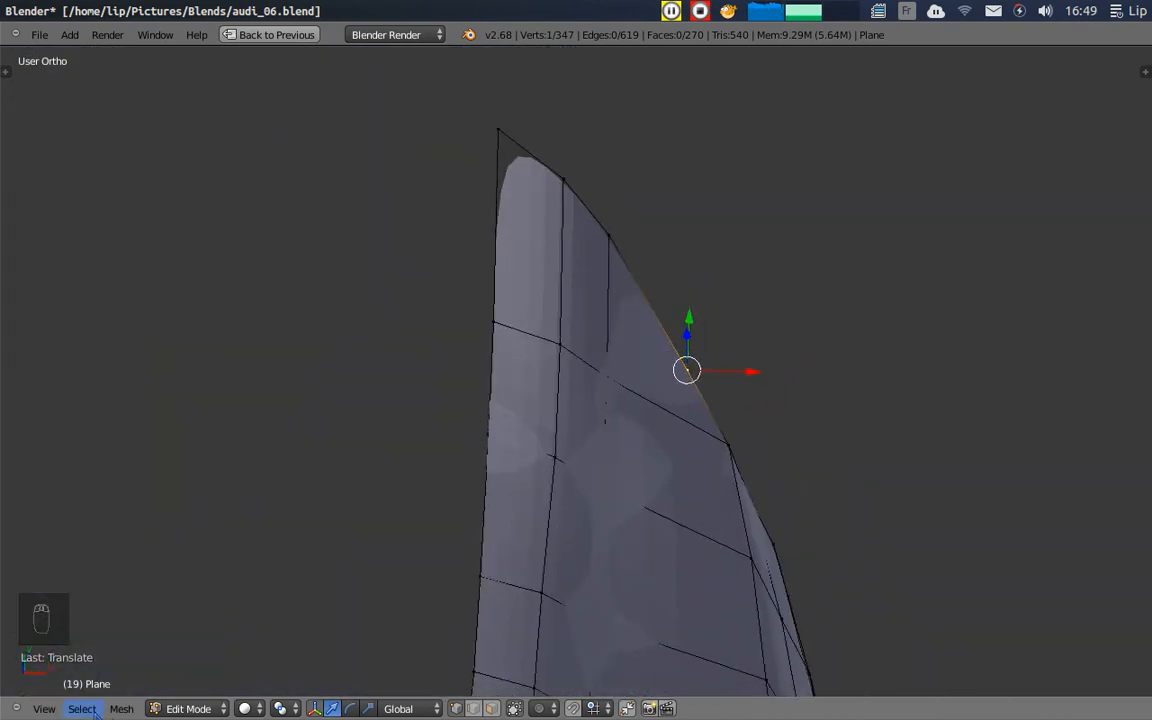
pyautogui.click(44, 708)
pyautogui.click(60, 631)
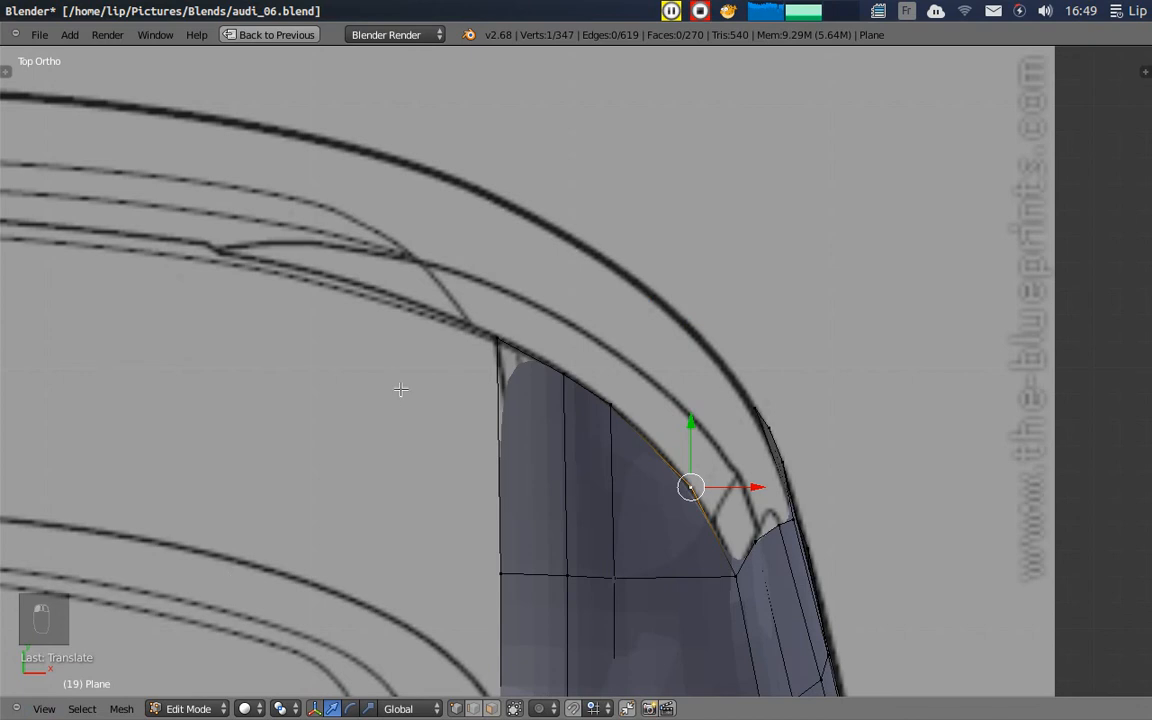
pyautogui.scroll(-5, 400, 389)
pyautogui.rightClick(556, 357)
pyautogui.keyDown('shift'); pyautogui.rightClick(556, 428); pyautogui.keyUp('shift')
pyautogui.keyDown('shift'); pyautogui.rightClick(558, 462); pyautogui.keyUp('shift')
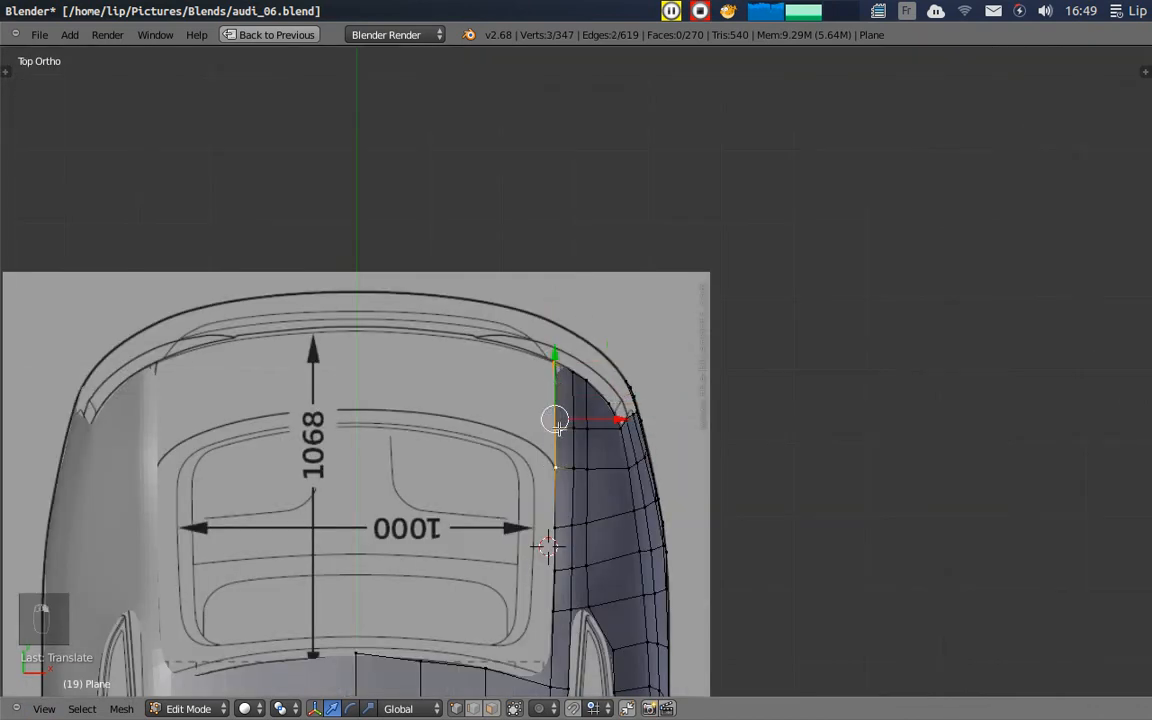
pyautogui.press('e')
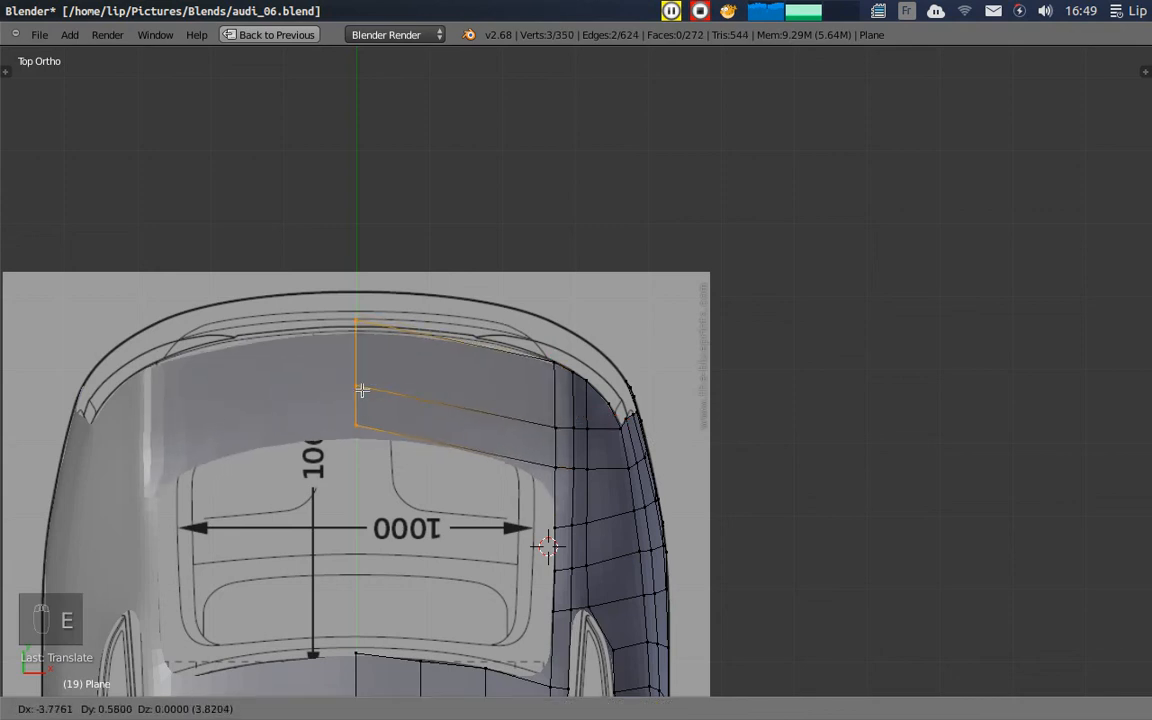
pyautogui.click(358, 397)
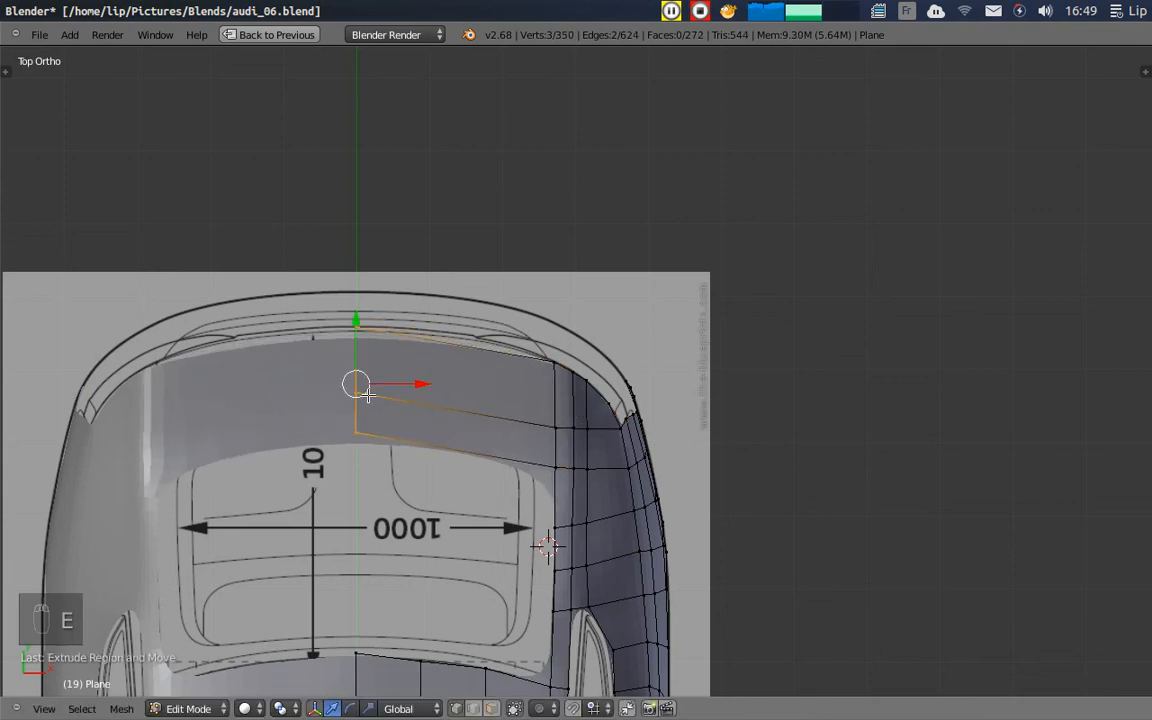
# - In wireframe display, deselect everything and add a new Grease Pencil layer with a blue stroke color
pyautogui.press('z')
pyautogui.scroll(3, 362, 383)
pyautogui.scroll(-2, 363, 381)
pyautogui.moveTo(418, 362)
pyautogui.keyDown('shift'); pyautogui.mouseDown(button='middle')
pyautogui.moveTo(645, 283)
pyautogui.moveTo(584, 440)
pyautogui.moveTo(585, 422)
pyautogui.mouseUp(button='middle'); pyautogui.keyUp('shift')
pyautogui.scroll(4, 645, 283)
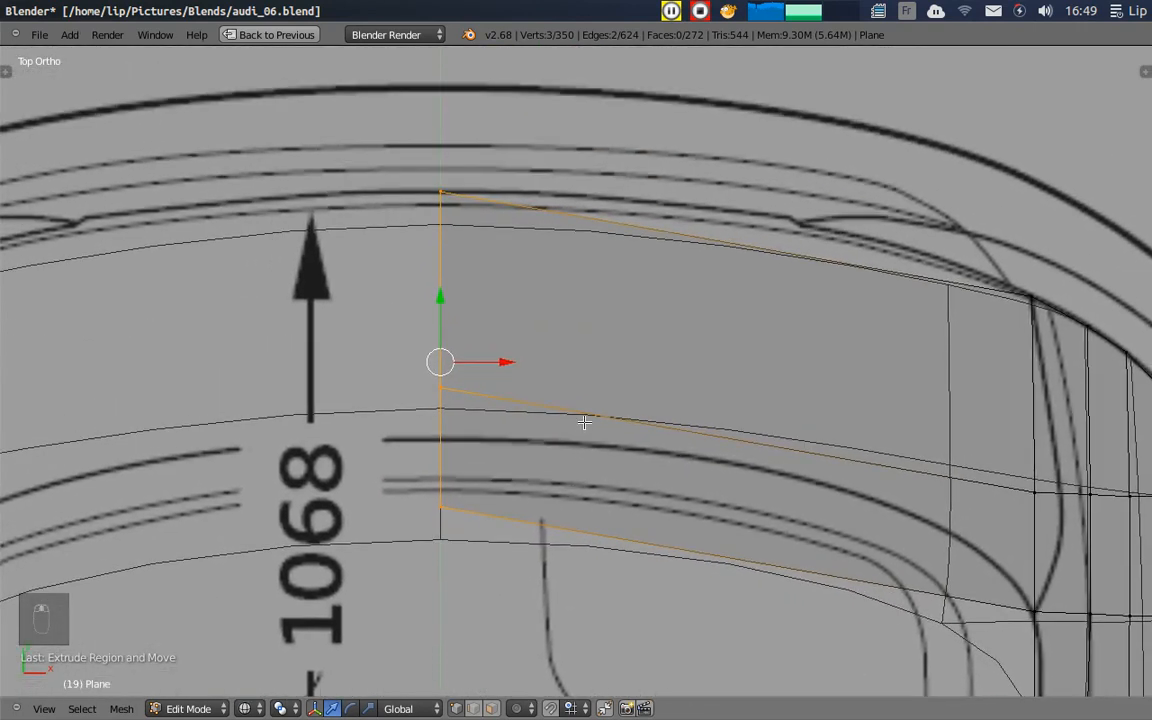
pyautogui.keyDown('shift'); pyautogui.scroll(-2, 583, 422); pyautogui.keyUp('shift')
pyautogui.scroll(-3, 584, 399)
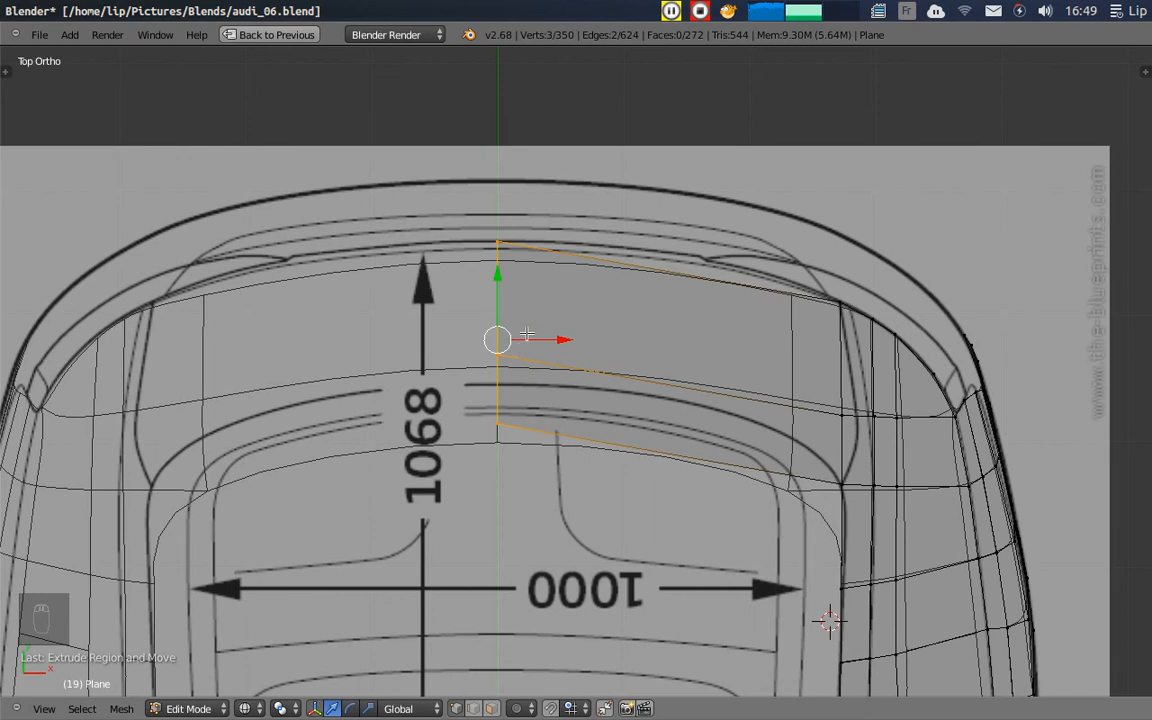
pyautogui.press('a')
pyautogui.press('n')
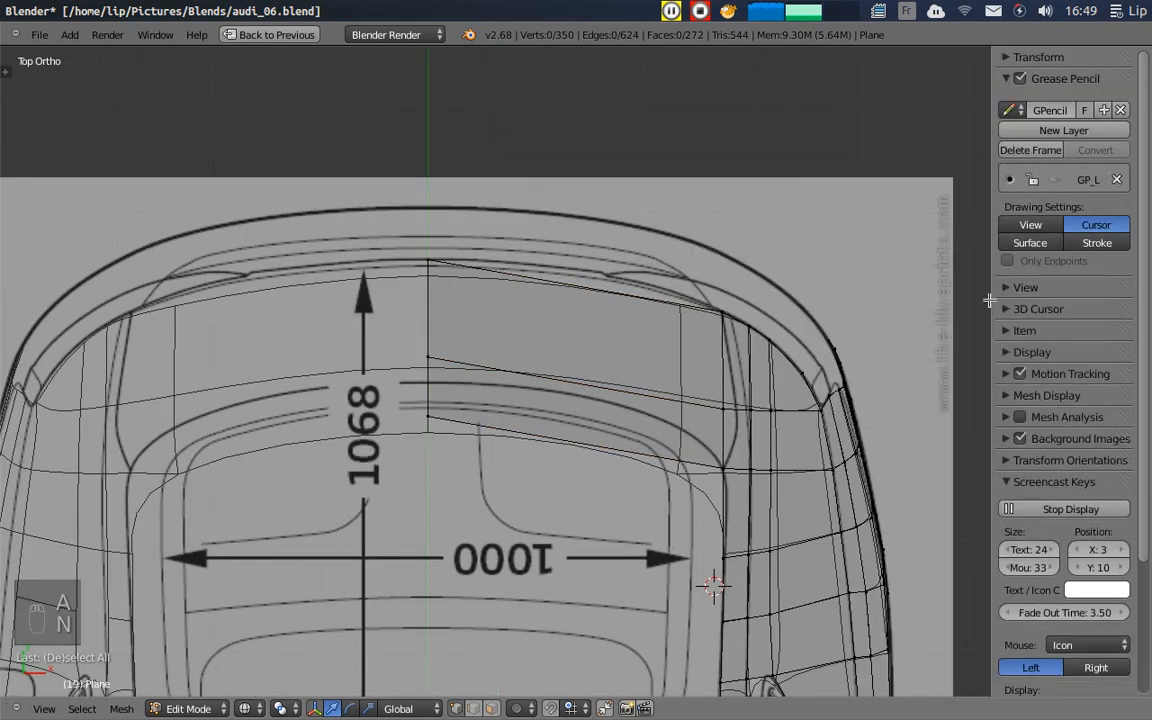
pyautogui.click(1060, 133)
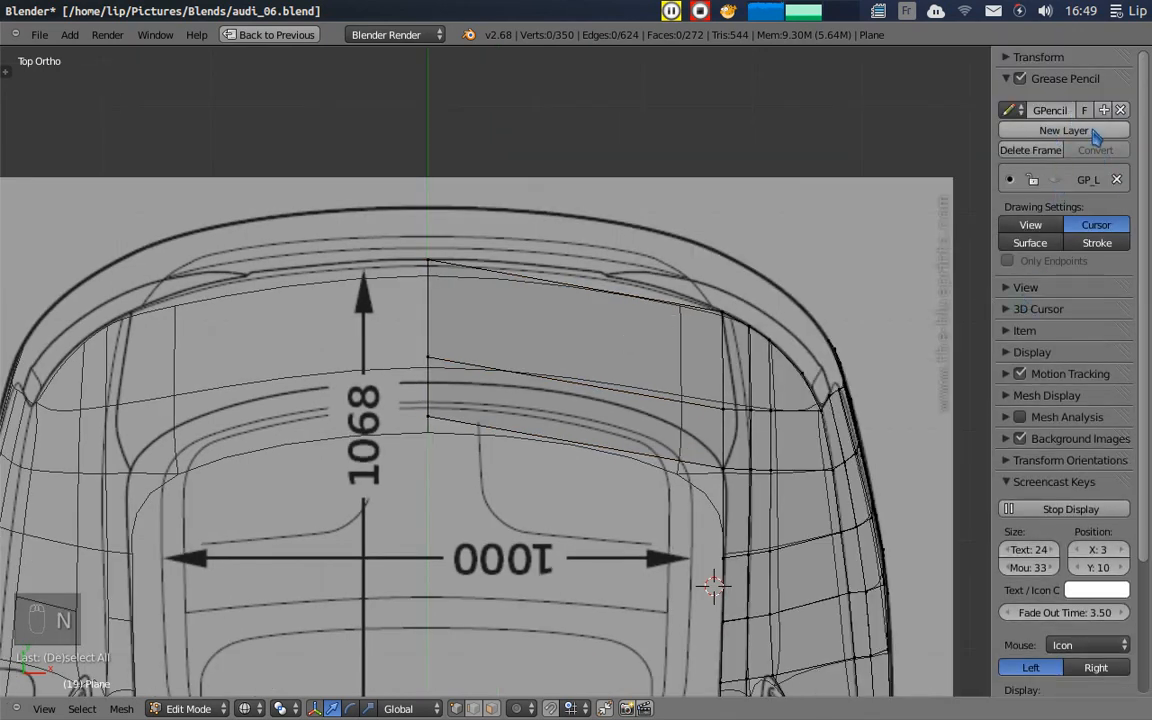
pyautogui.click(1056, 245)
pyautogui.scroll(20, 997, 311)
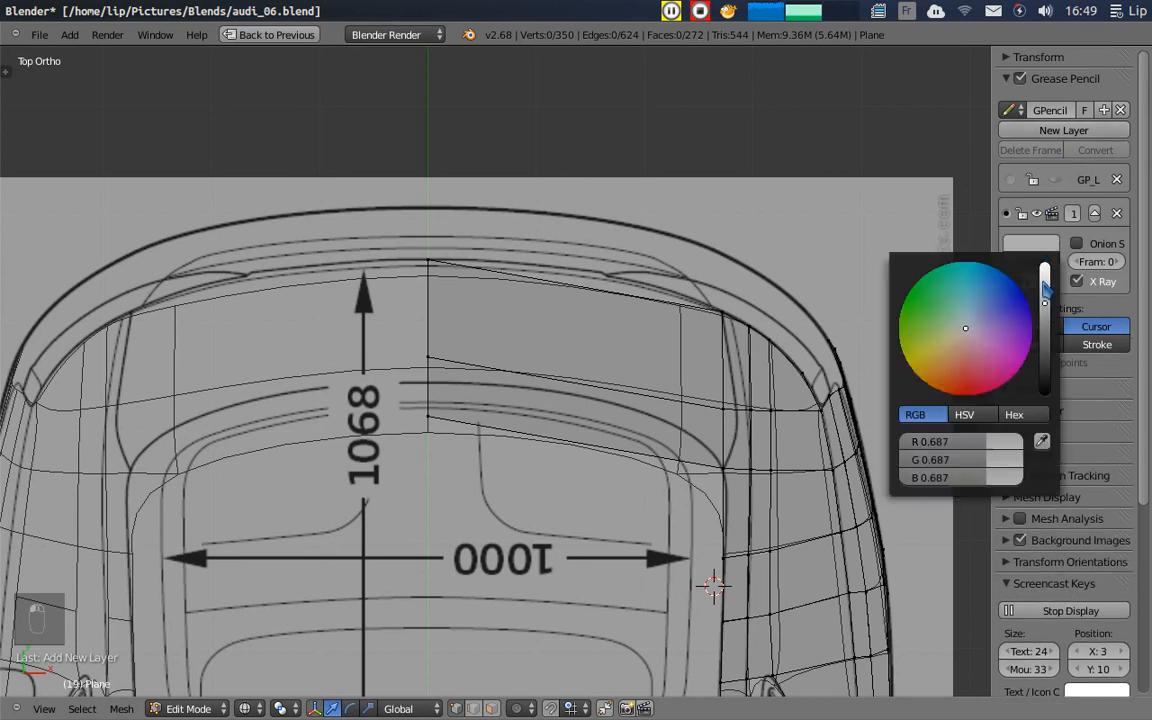
pyautogui.moveTo(1009, 306); pyautogui.dragTo(1035, 286)
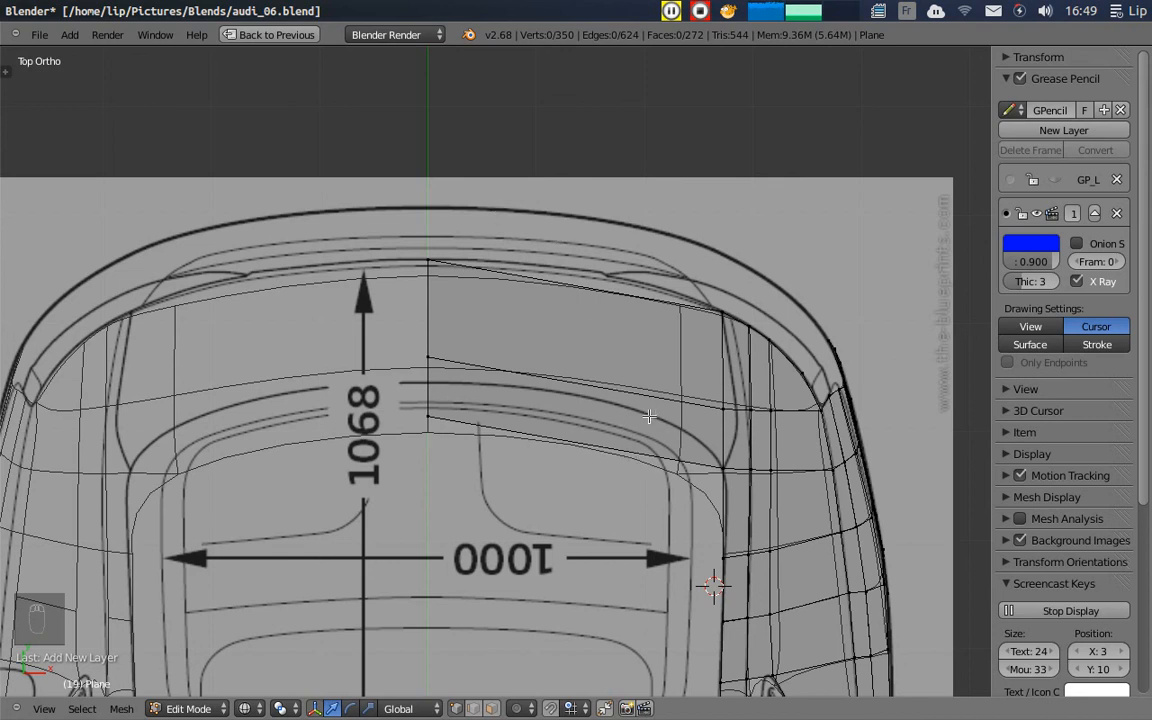
# - Set the blue layer's stroke thickness to 8 and trace the rear window's curved rear edge on the top-view blueprint
pyautogui.press('d')
pyautogui.moveTo(722, 464); pyautogui.dragTo(711, 447)
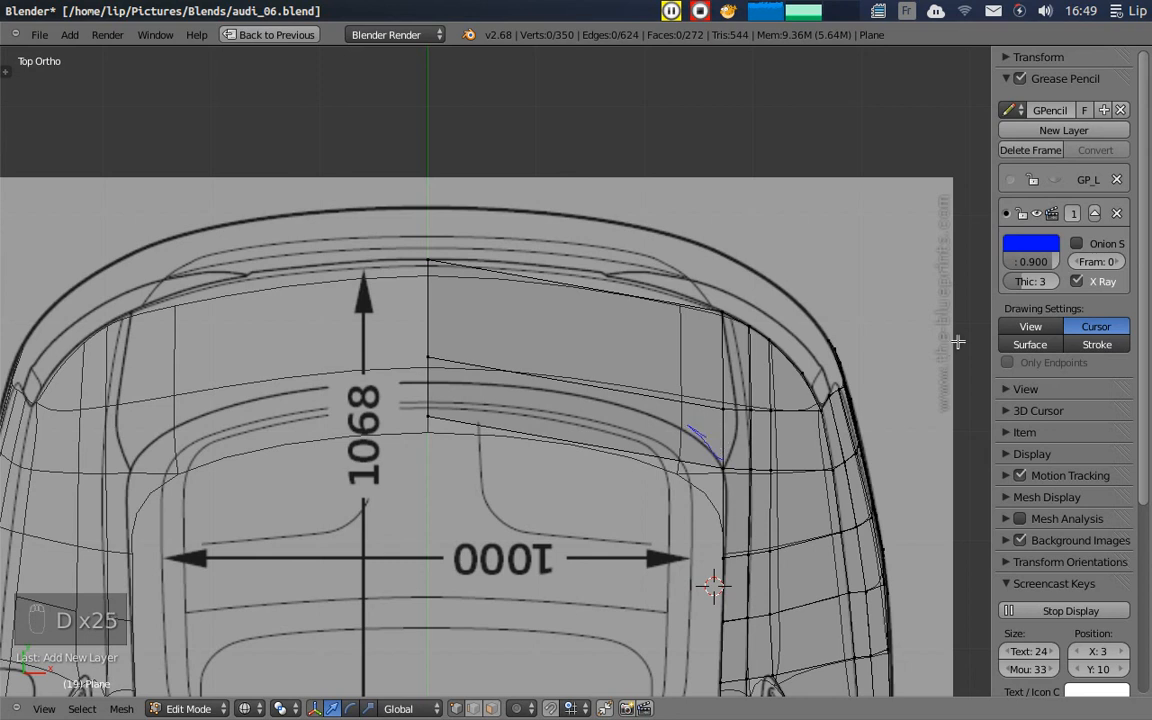
pyautogui.click(1043, 287)
pyautogui.moveTo(1040, 286); pyautogui.dragTo(1050, 287)
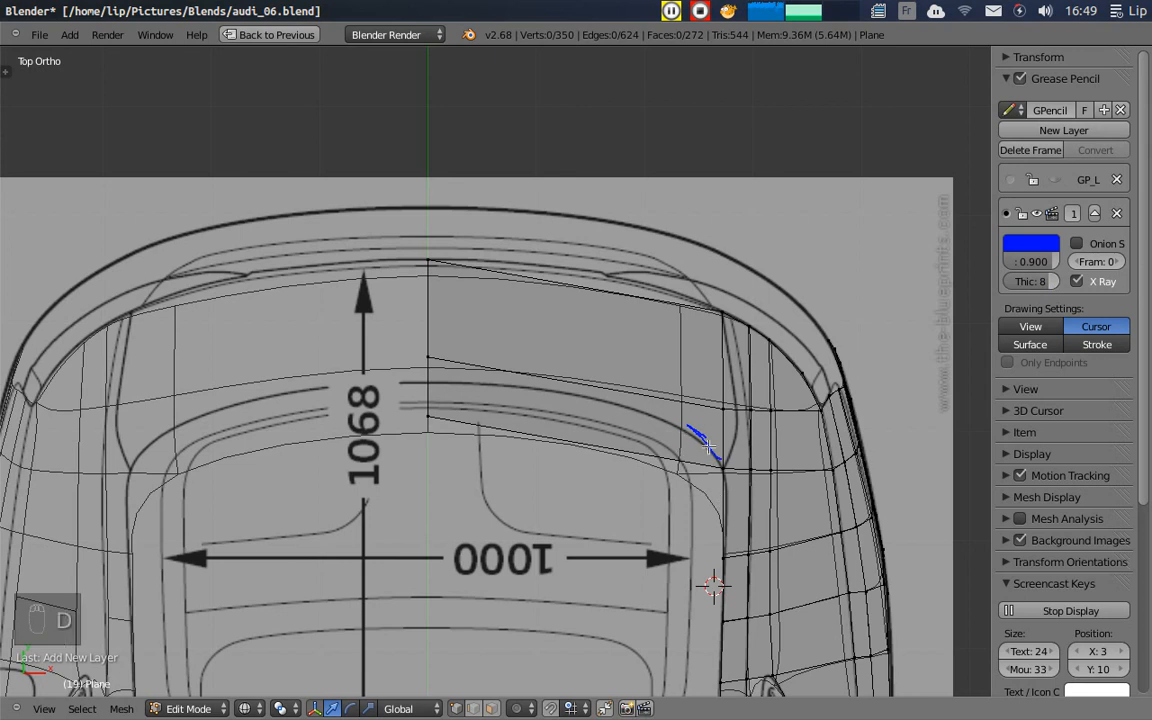
pyautogui.press('d')
pyautogui.moveTo(655, 413)
pyautogui.mouseDown()
pyautogui.moveTo(576, 389)
pyautogui.moveTo(432, 378)
pyautogui.mouseUp()
pyautogui.moveTo(591, 397)
pyautogui.mouseDown()
pyautogui.moveTo(654, 411)
pyautogui.moveTo(723, 460)
pyautogui.mouseUp()
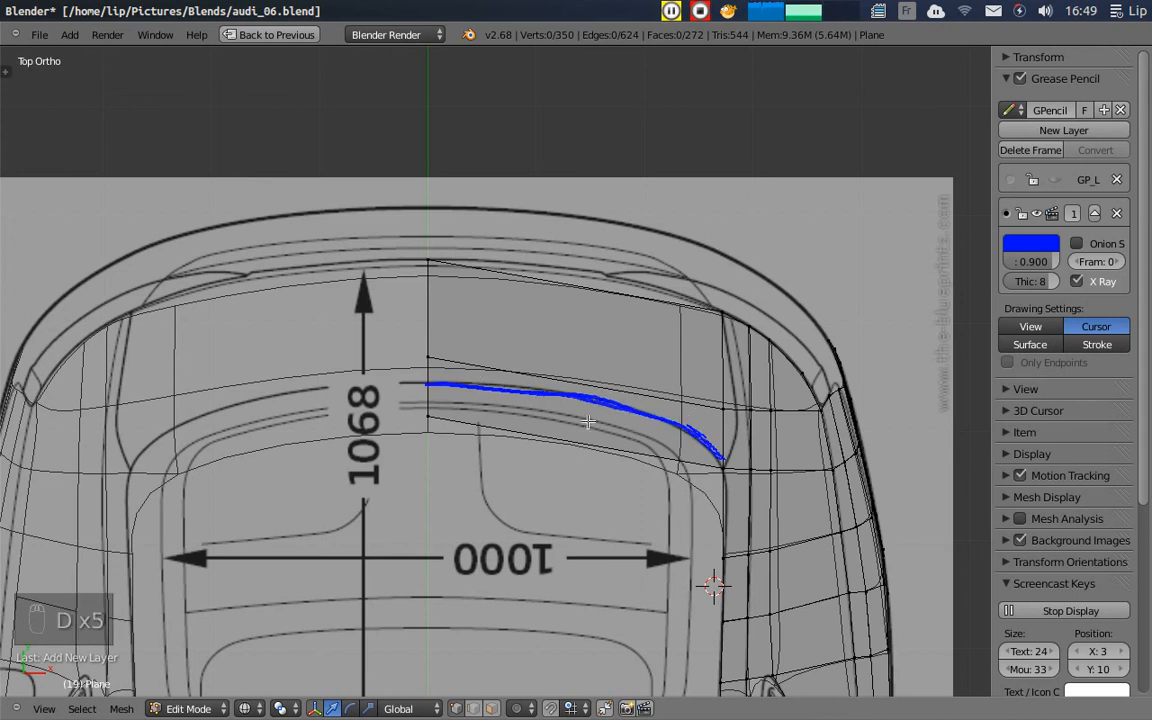
pyautogui.press('d')
pyautogui.press('d')
pyautogui.moveTo(407, 378)
pyautogui.mouseDown()
pyautogui.moveTo(306, 386)
pyautogui.moveTo(203, 417)
pyautogui.mouseUp()
pyautogui.press('d')
pyautogui.press('d')
# - Draw a blue arrow pointing at the traced window edge and handwrite the label "vitre" above it
pyautogui.click(525, 348)
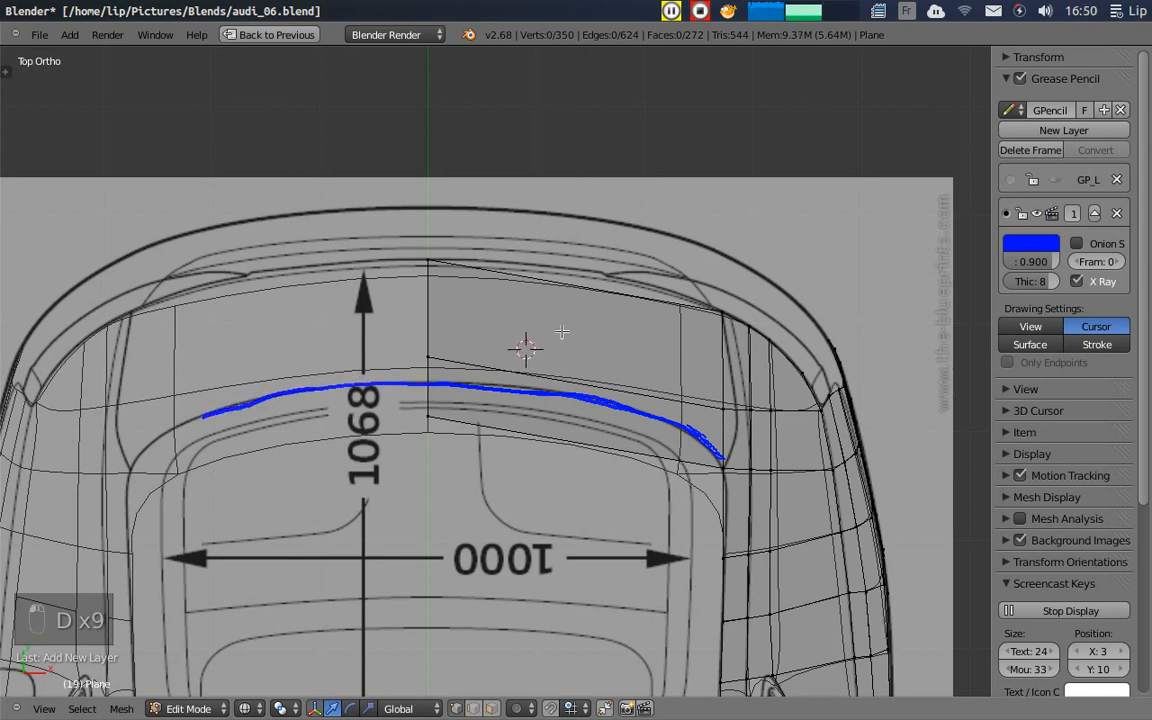
pyautogui.moveTo(547, 301); pyautogui.dragTo(539, 358)
pyautogui.moveTo(515, 328); pyautogui.dragTo(557, 343)
pyautogui.moveTo(541, 234); pyautogui.dragTo(606, 269)
pyautogui.click(584, 225)
pyautogui.moveTo(604, 246); pyautogui.dragTo(675, 267)
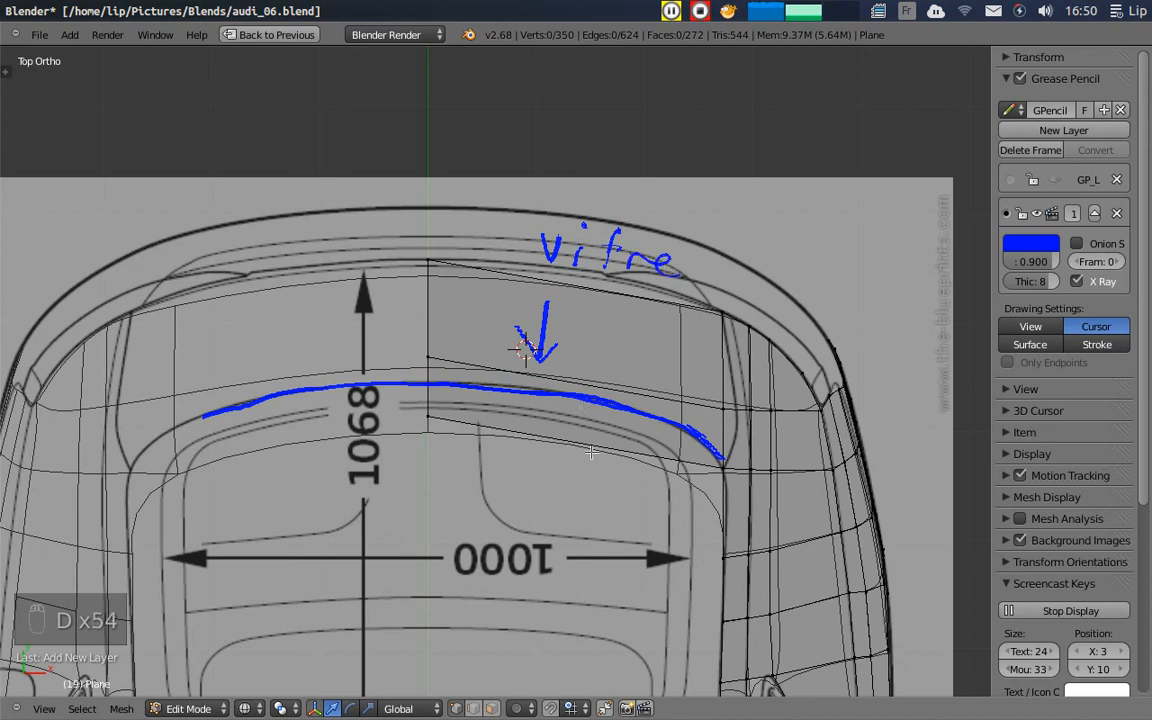
# - Move the middle and front vertices on the trunk's centre line rearward until the front one meets the blue window trace
pyautogui.rightClick(440, 415)
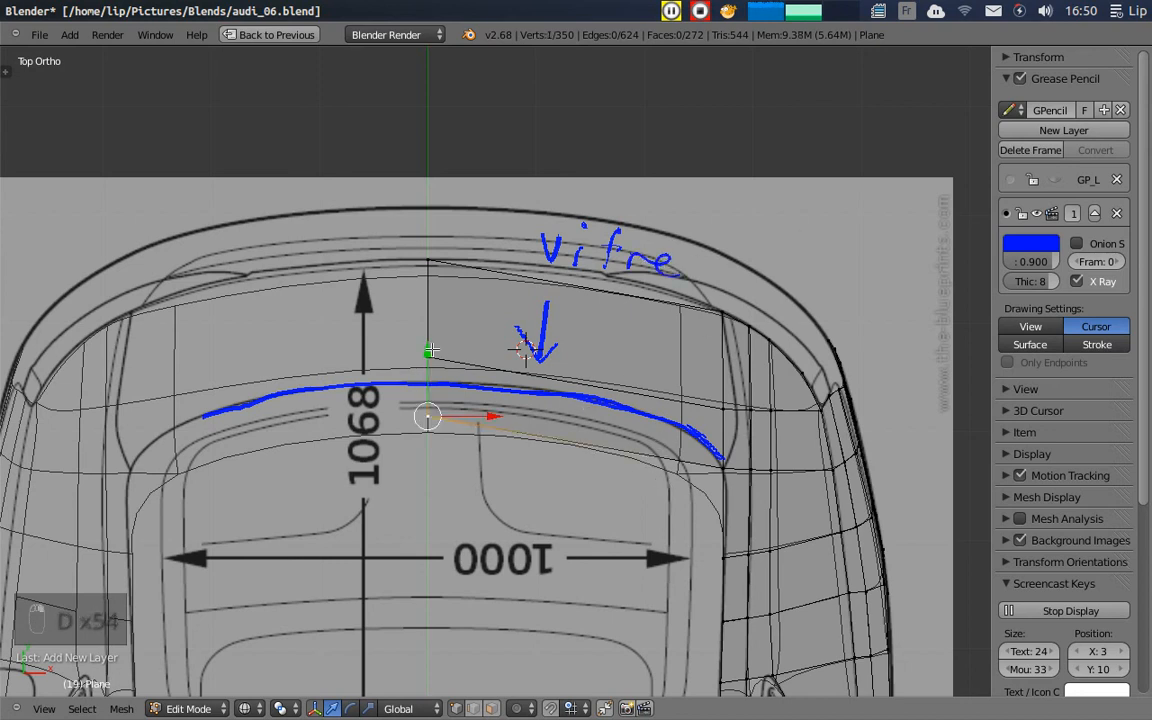
pyautogui.keyDown('shift'); pyautogui.rightClick(438, 359); pyautogui.keyUp('shift')
pyautogui.keyDown('shift'); pyautogui.rightClick(450, 272); pyautogui.keyUp('shift')
pyautogui.rightClick(432, 358)
pyautogui.keyDown('shift'); pyautogui.rightClick(432, 414); pyautogui.keyUp('shift')
pyautogui.moveTo(431, 325); pyautogui.dragTo(469, 316)
pyautogui.rightClick(434, 256)
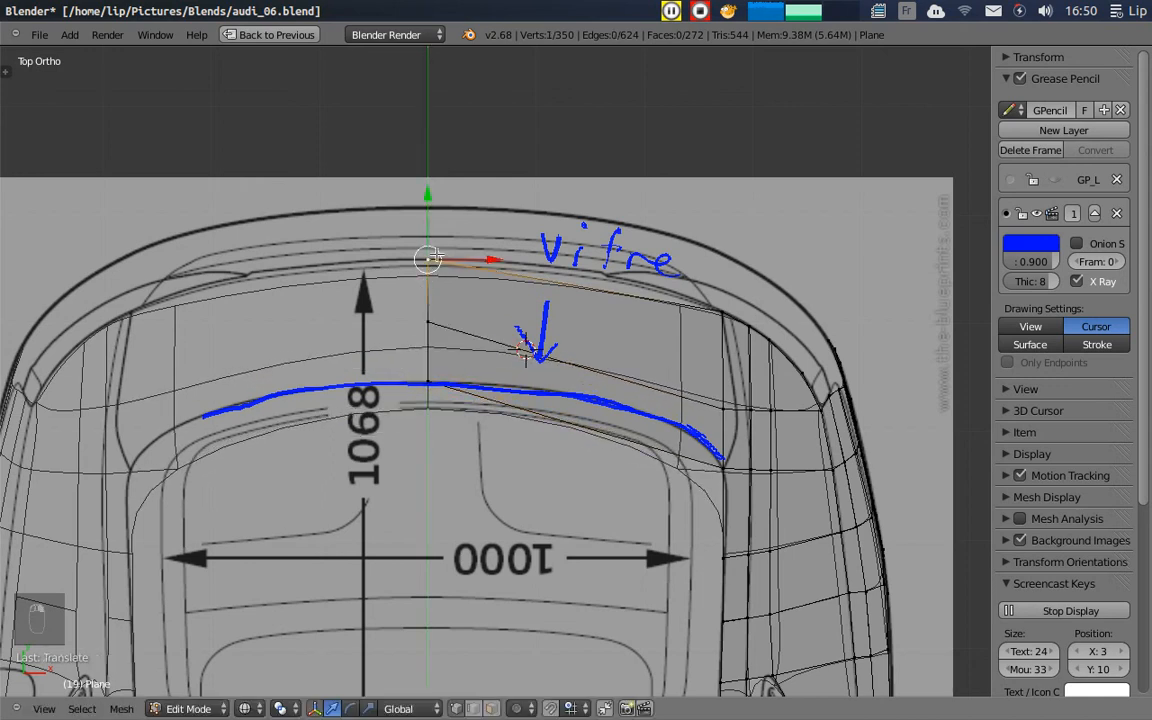
pyautogui.press('a')
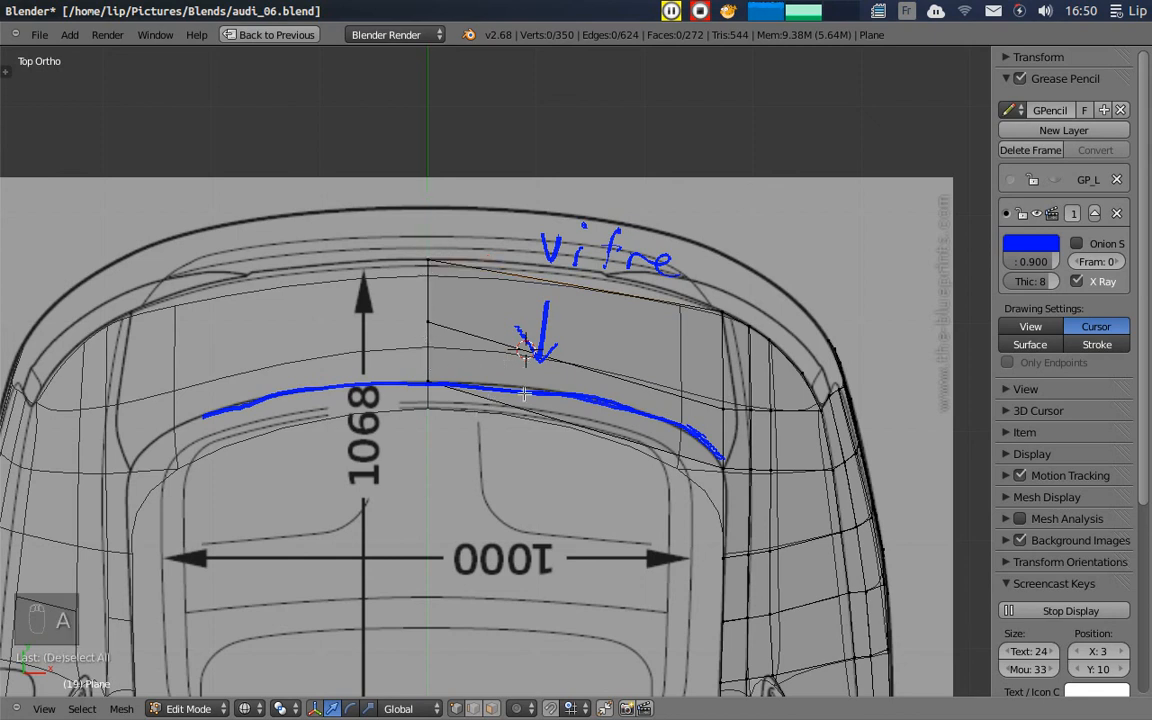
# - Add three evenly spaced loop cuts across the trunk surface between the centre line and the fender
pyautogui.hotkey('ctrl', 'r')
pyautogui.scroll(2, 535, 355)
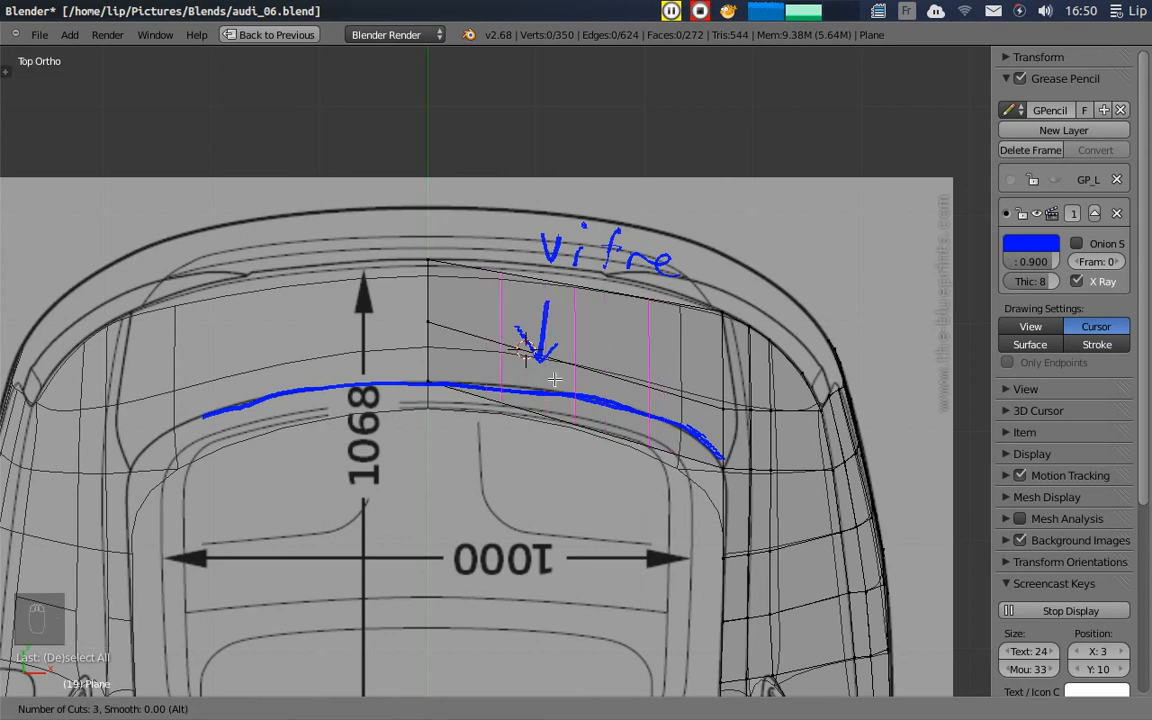
pyautogui.scroll(-1, 554, 377)
pyautogui.scroll(1, 555, 378)
pyautogui.click(555, 378)
pyautogui.rightClick(555, 378)
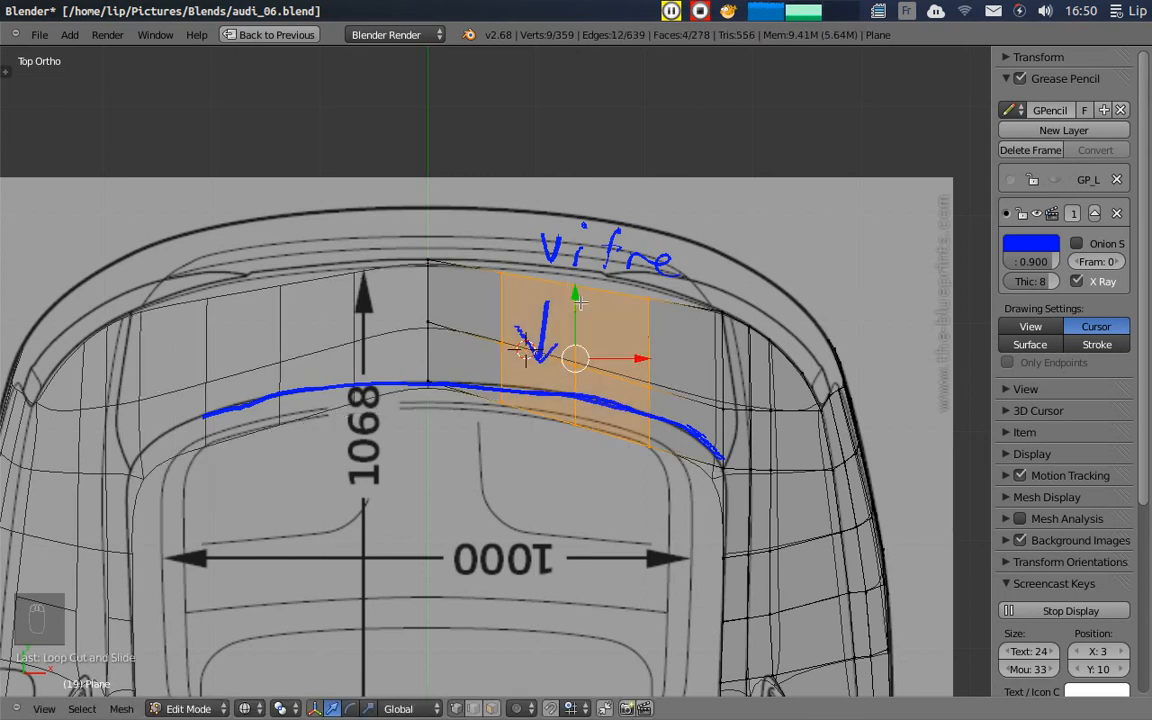
# - Shift the middle and outer new edge loops rearward so their rear vertices follow the blueprint's curved trunk edge
pyautogui.moveTo(575, 294); pyautogui.dragTo(574, 294)
pyautogui.press('a')
pyautogui.keyDown('shift'); pyautogui.rightClick(578, 358); pyautogui.keyUp('shift')
pyautogui.keyDown('shift'); pyautogui.rightClick(573, 290); pyautogui.keyUp('shift')
pyautogui.rightClick(650, 299)
pyautogui.keyDown('shift'); pyautogui.rightClick(651, 384); pyautogui.keyUp('shift')
pyautogui.keyDown('shift'); pyautogui.rightClick(652, 432); pyautogui.keyUp('shift')
pyautogui.moveTo(649, 313); pyautogui.dragTo(649, 332)
# - Move the two front vertices of the outer and middle loops rearward to match the blue window trace
pyautogui.rightClick(650, 436)
pyautogui.keyDown('shift'); pyautogui.rightClick(651, 379); pyautogui.keyUp('shift')
pyautogui.rightClick(575, 410)
pyautogui.keyDown('shift'); pyautogui.rightClick(575, 340); pyautogui.keyUp('shift')
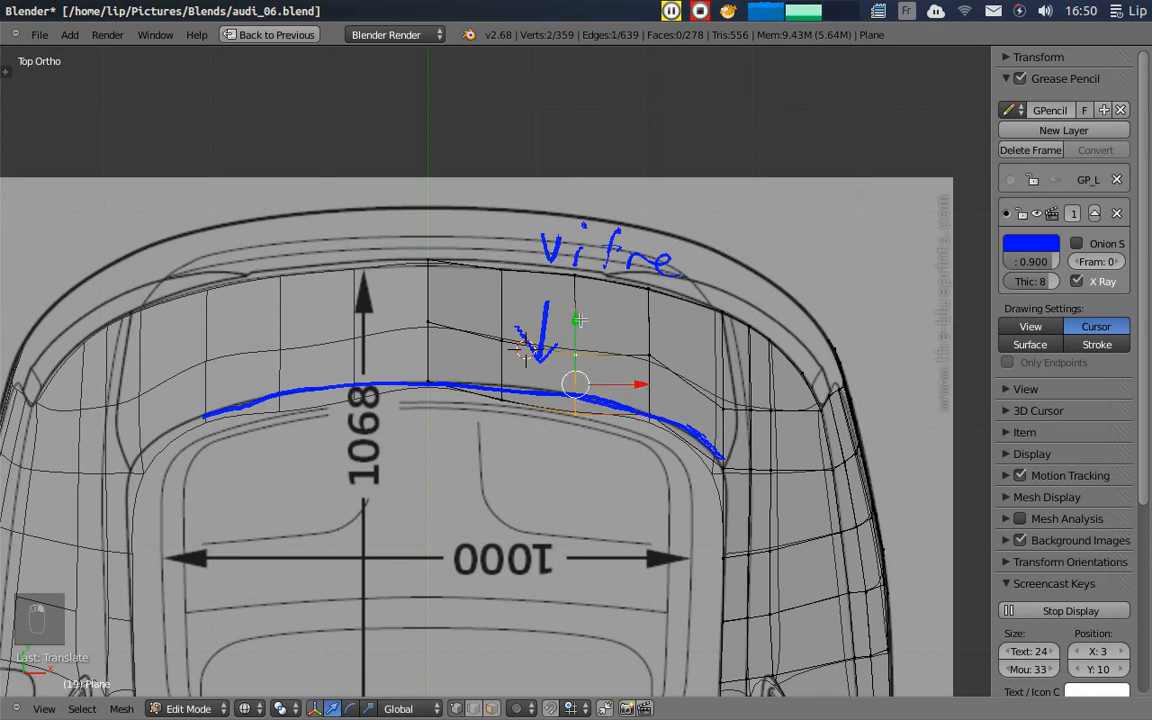
pyautogui.moveTo(579, 319); pyautogui.dragTo(578, 297)
# - Move the two front vertices of the loop nearest the centre line rearward onto the window trace, then deselect everything
pyautogui.rightClick(508, 393)
pyautogui.rightClick(500, 337)
pyautogui.keyDown('shift'); pyautogui.rightClick(501, 396); pyautogui.keyUp('shift')
pyautogui.moveTo(501, 307); pyautogui.dragTo(501, 293)
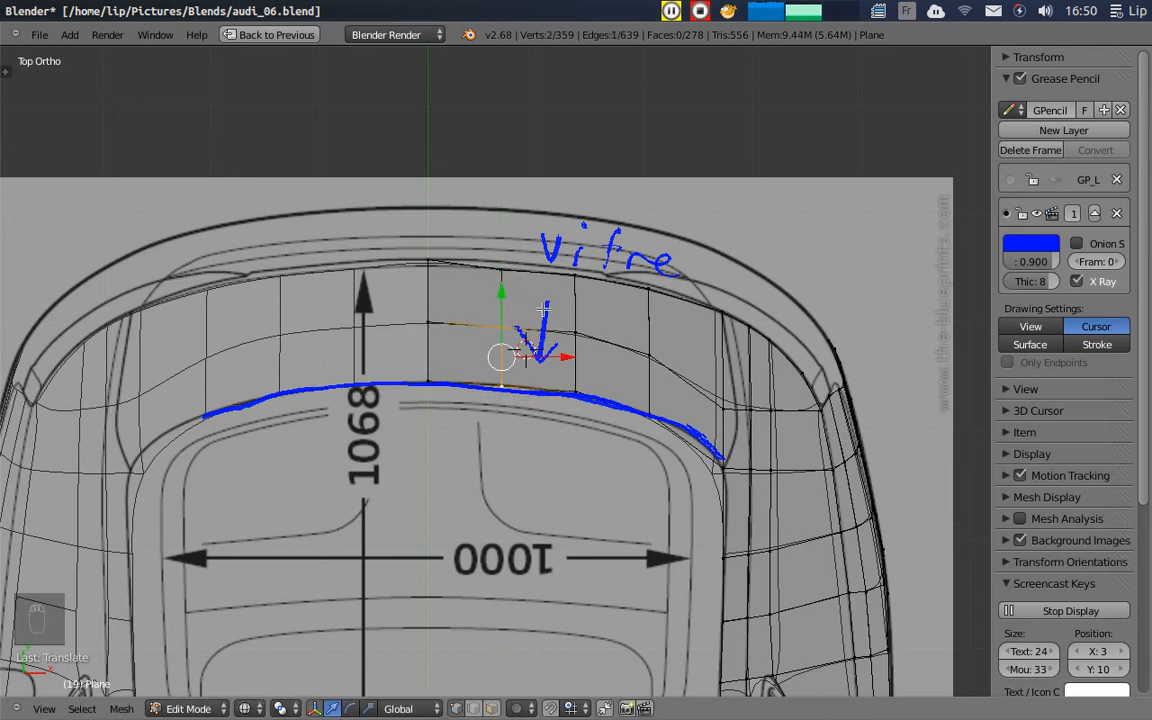
pyautogui.press('a')
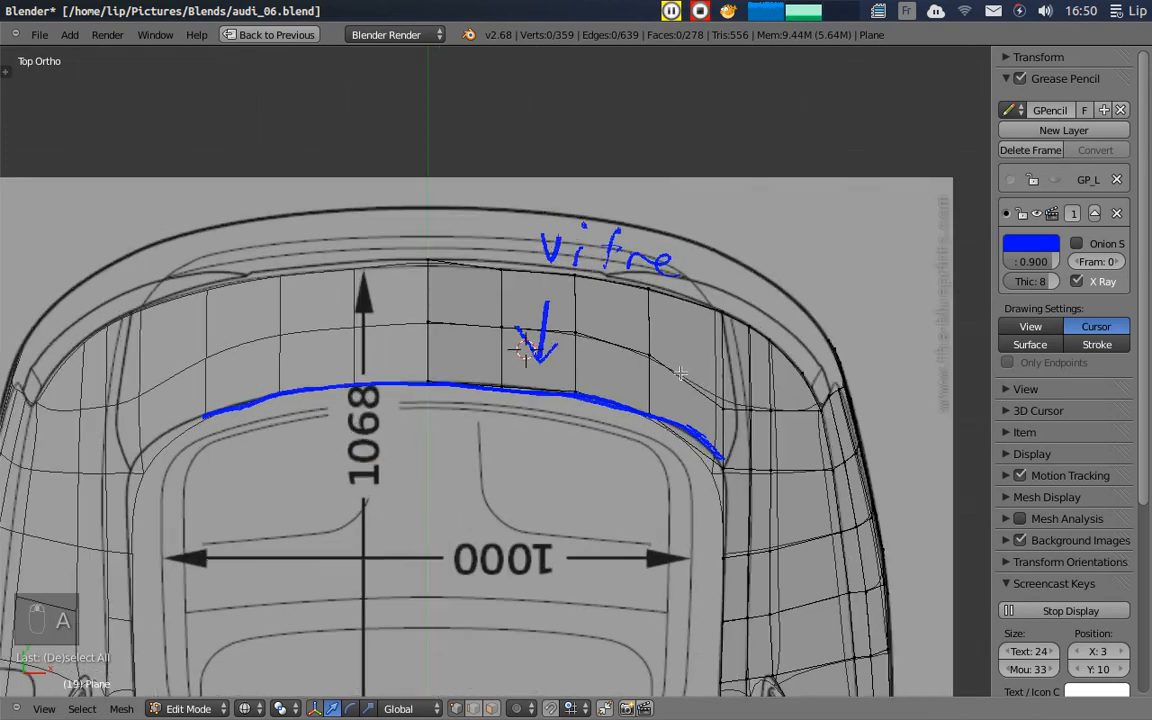
# - Inspect the trunk surface in solid shading from an angle and from above, ending in the top wireframe view
pyautogui.press('z')
pyautogui.moveTo(728, 391)
pyautogui.mouseDown(button='middle')
pyautogui.moveTo(690, 435)
pyautogui.moveTo(489, 291)
pyautogui.moveTo(411, 327)
pyautogui.moveTo(336, 306)
pyautogui.moveTo(231, 321)
pyautogui.moveTo(399, 329)
pyautogui.moveTo(560, 303)
pyautogui.moveTo(612, 264)
pyautogui.moveTo(527, 290)
pyautogui.moveTo(391, 249)
pyautogui.moveTo(514, 257)
pyautogui.moveTo(517, 368)
pyautogui.moveTo(468, 314)
pyautogui.moveTo(532, 319)
pyautogui.moveTo(550, 419)
pyautogui.moveTo(597, 396)
pyautogui.moveTo(628, 418)
pyautogui.mouseUp(button='middle')
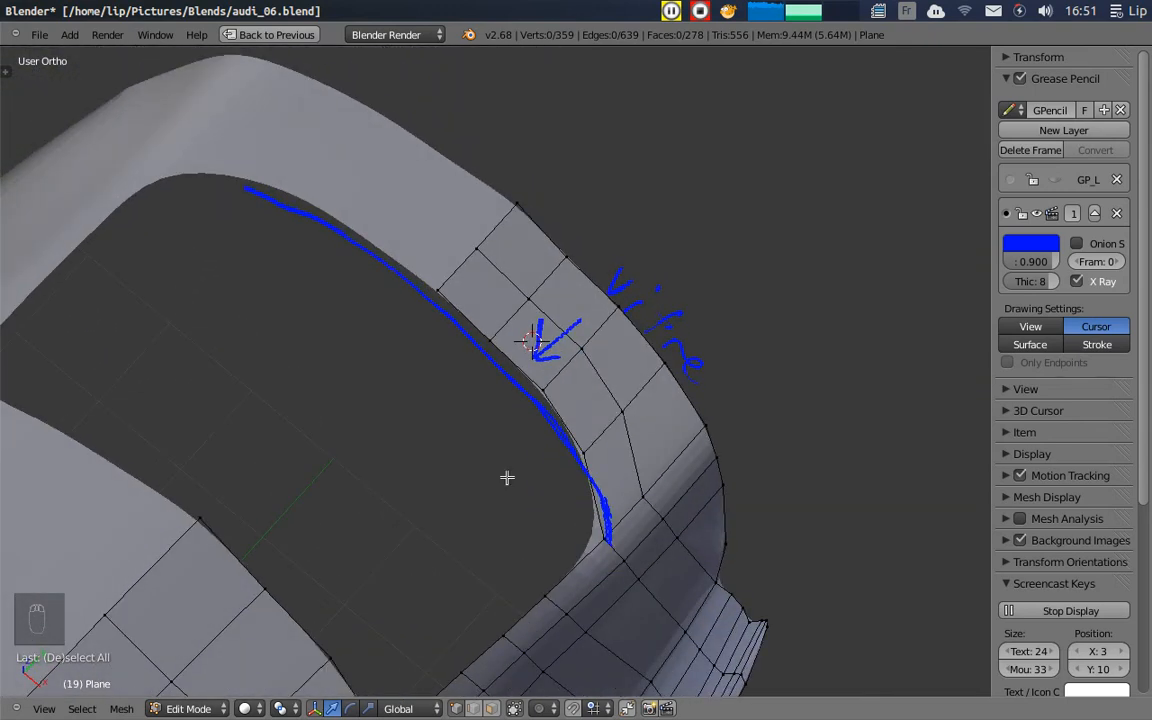
pyautogui.click(45, 708)
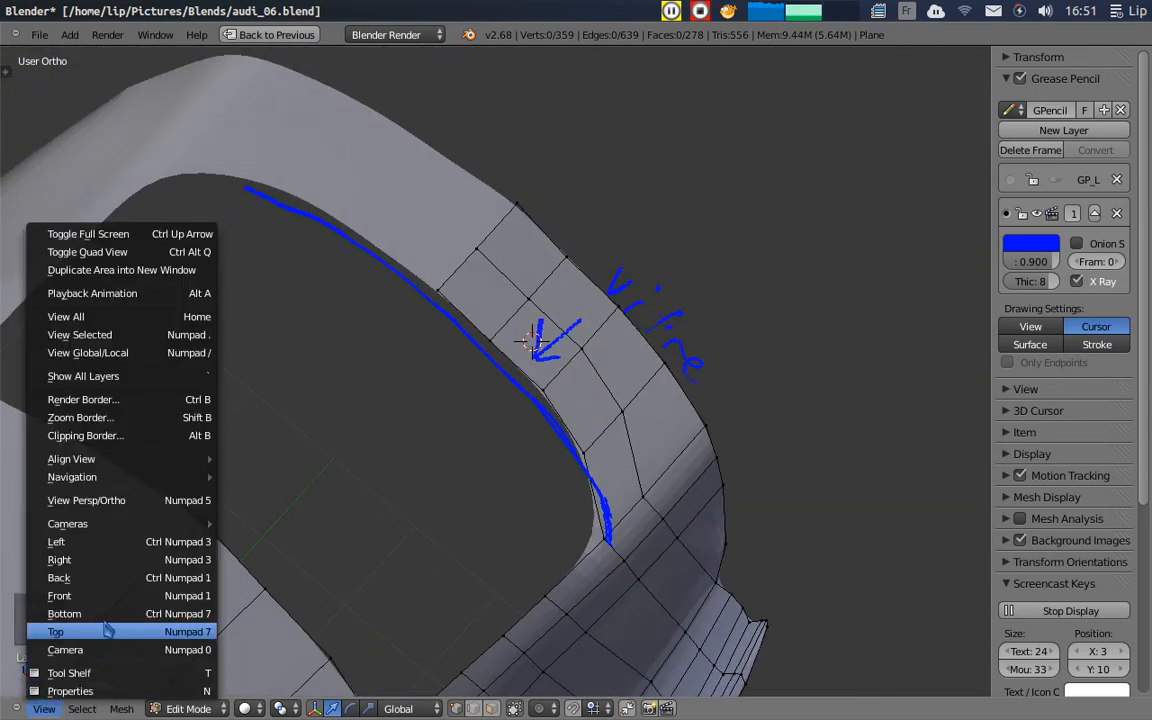
pyautogui.click(101, 636)
pyautogui.scroll(3, 648, 360)
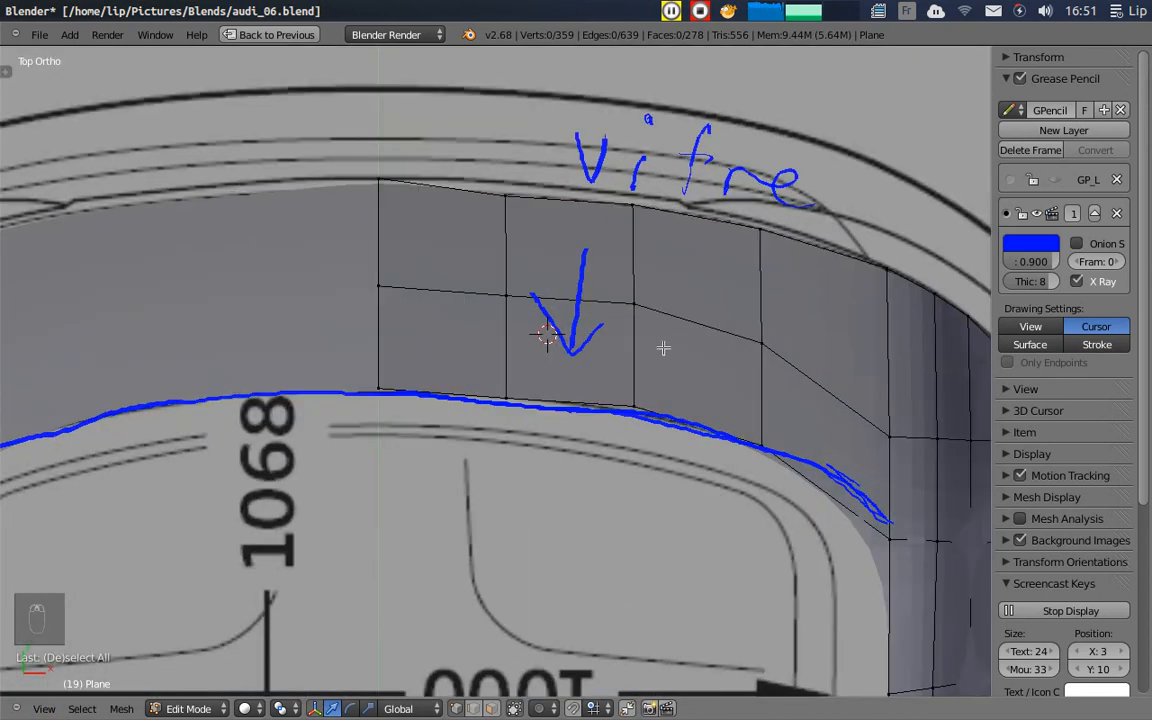
pyautogui.press('a')
pyautogui.press('a')
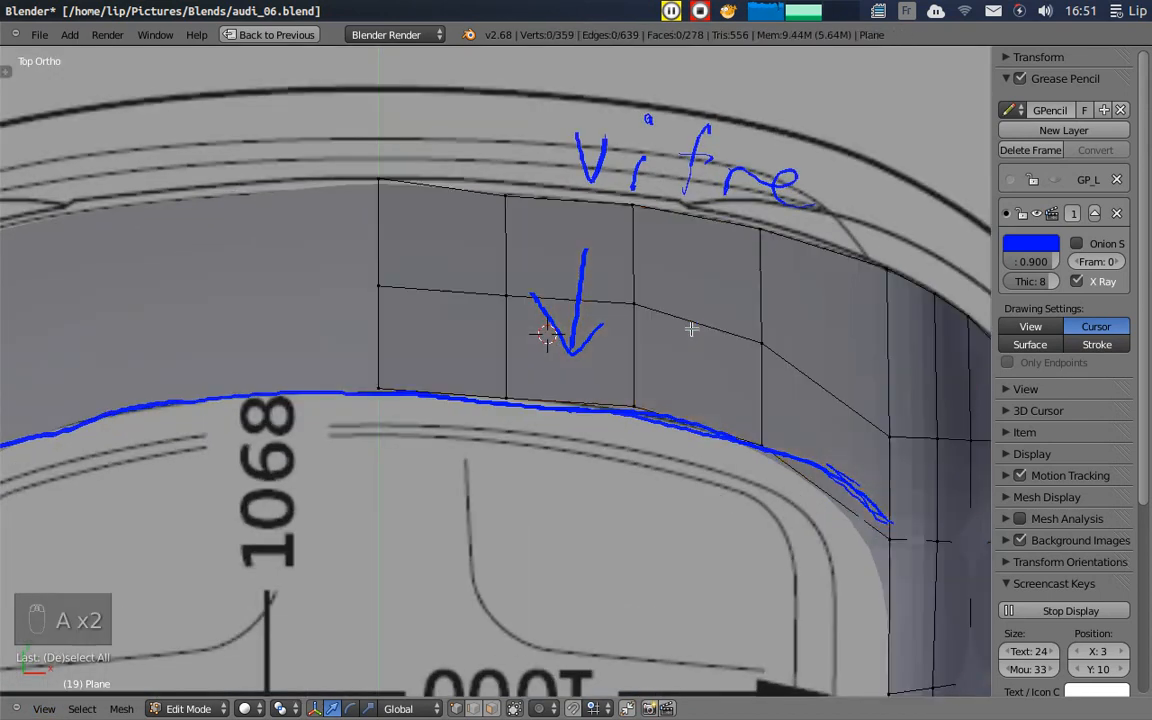
pyautogui.press('z')
pyautogui.scroll(-3, 740, 335)
pyautogui.scroll(1, 696, 367)
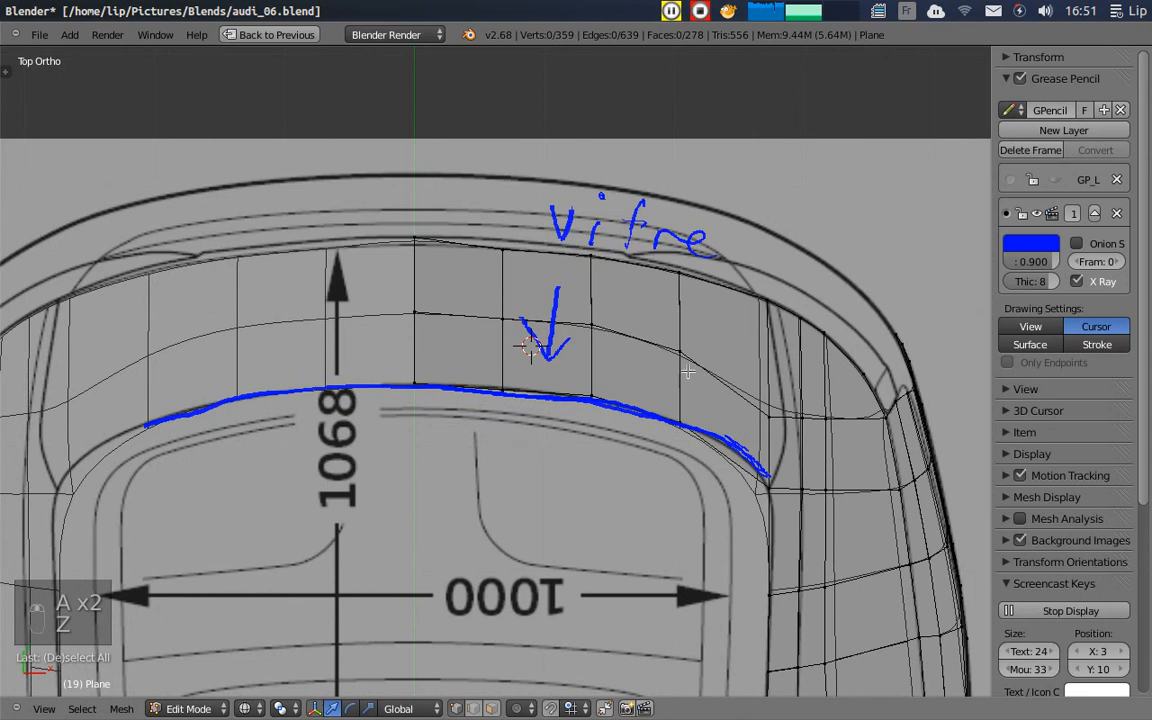
# - Add an edge loop between the outer loop and the fender, and move its two front vertices about 0.12 along Y toward the window trace
pyautogui.hotkey('ctrl', 'r')
pyautogui.click(733, 432)
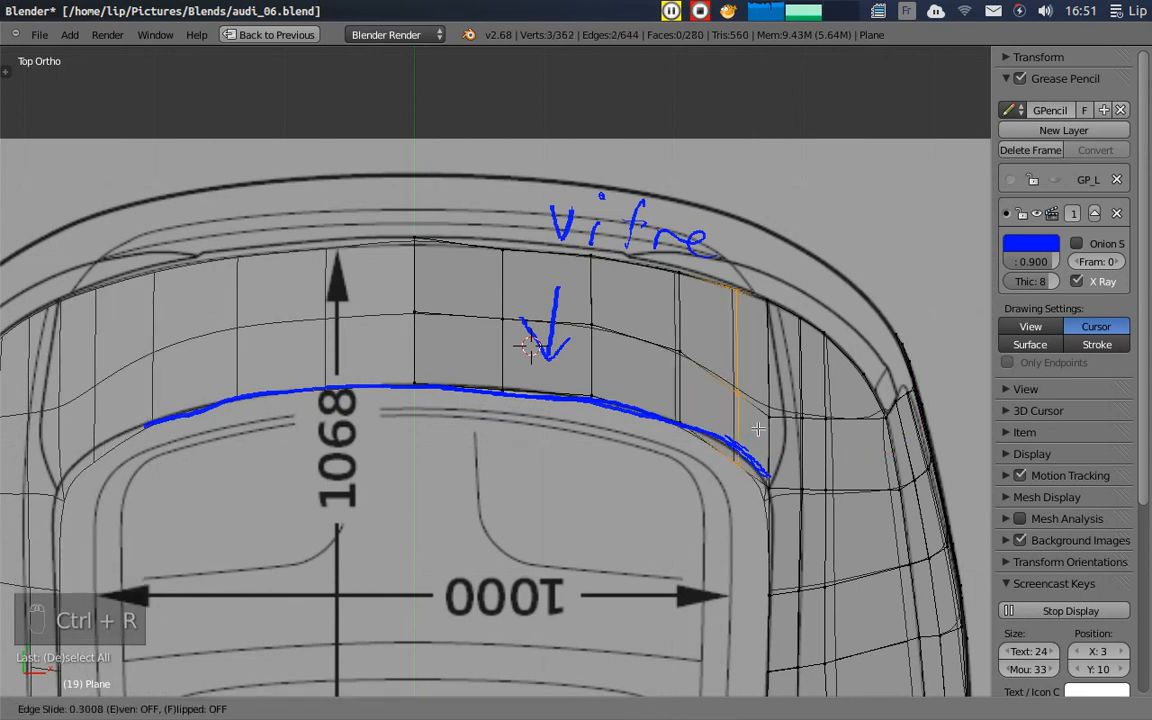
pyautogui.click(745, 452)
pyautogui.click(745, 455)
pyautogui.keyDown('shift'); pyautogui.click(745, 398); pyautogui.keyUp('shift')
pyautogui.press('g')
pyautogui.press('y')
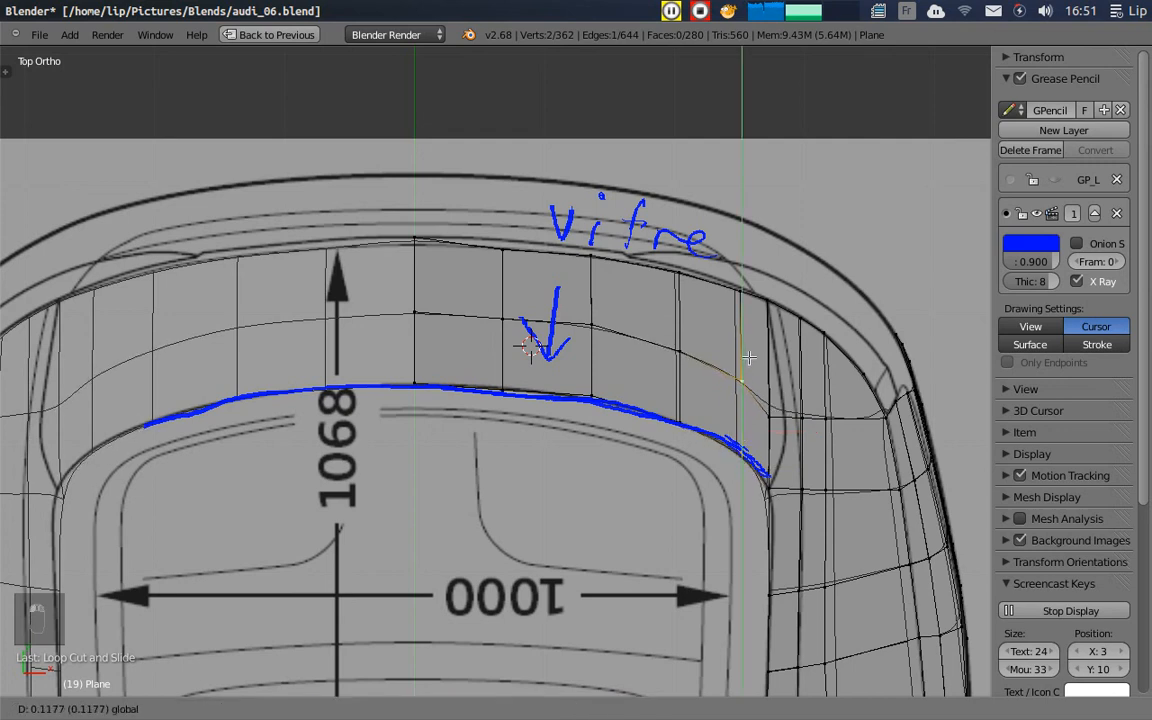
pyautogui.click(749, 356)
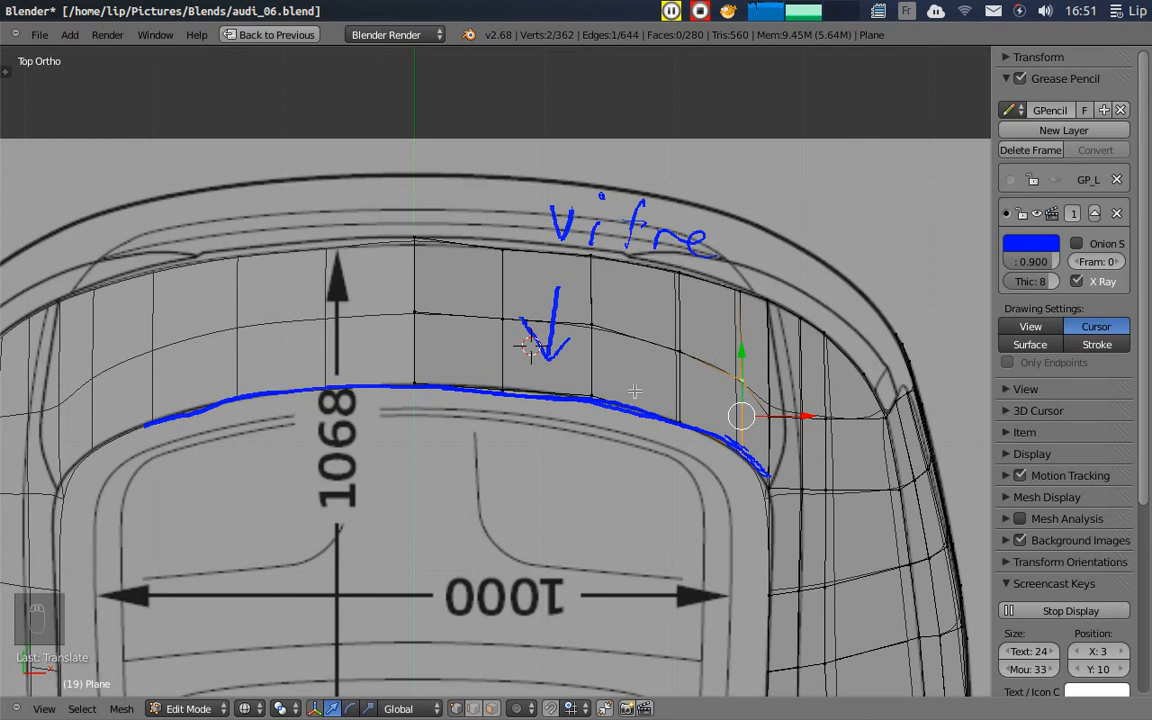
# - Shift the new loop's two front vertices slightly toward the fender, and its rear vertex about 0.02 along X
pyautogui.moveTo(810, 418); pyautogui.dragTo(814, 418)
pyautogui.rightClick(737, 296)
pyautogui.press('g')
pyautogui.press('x')
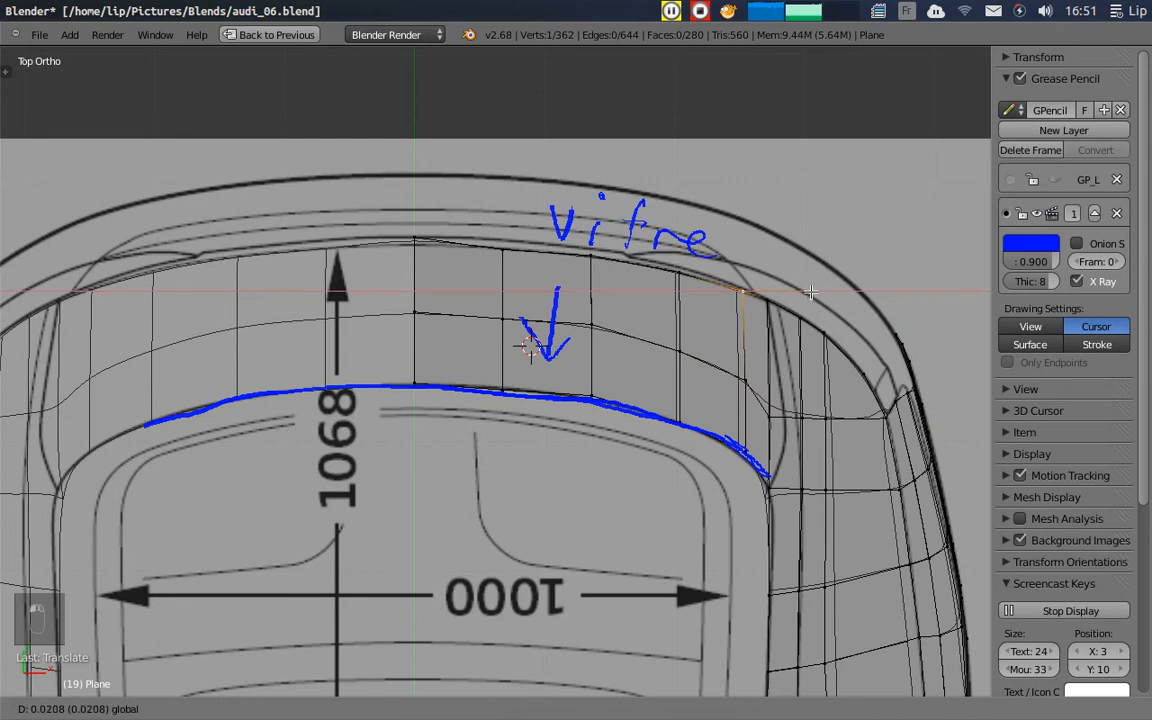
pyautogui.click(810, 291)
pyautogui.press('a')
# - In solid shading, adjust the trunk surface's vertices near the fender junction to smooth the transition
pyautogui.press('z')
pyautogui.moveTo(805, 430)
pyautogui.mouseDown(button='middle')
pyautogui.moveTo(635, 314)
pyautogui.moveTo(599, 309)
pyautogui.moveTo(579, 329)
pyautogui.moveTo(482, 340)
pyautogui.moveTo(440, 382)
pyautogui.mouseUp(button='middle')
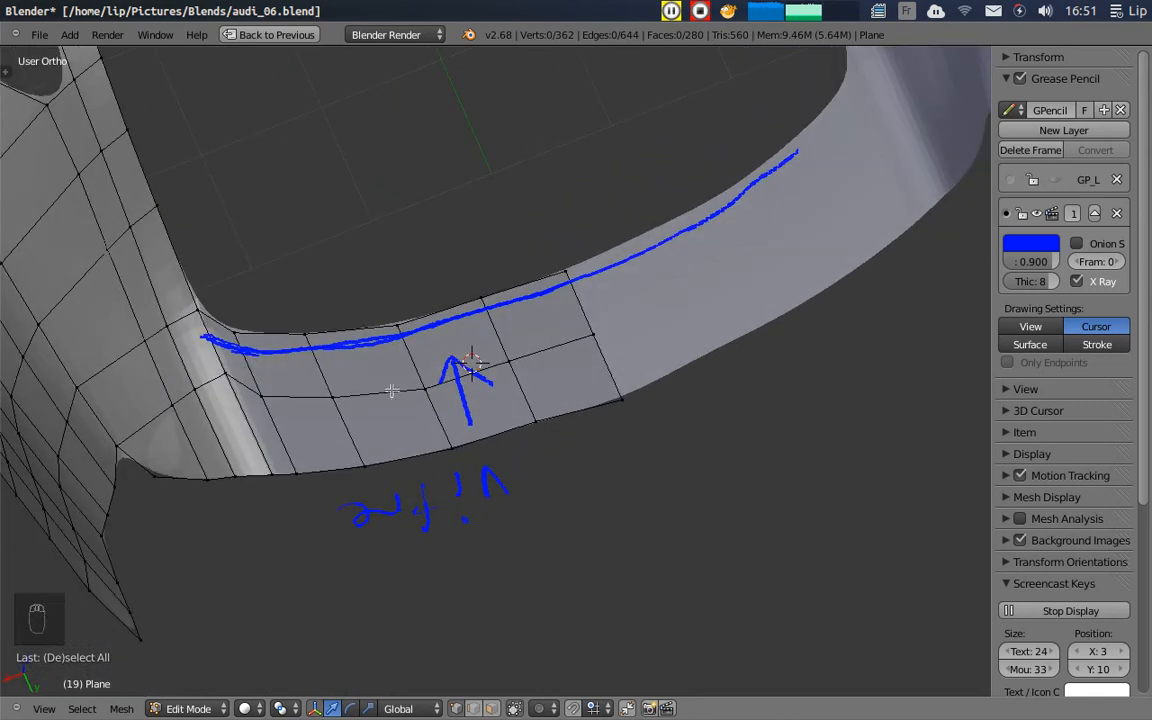
pyautogui.moveTo(294, 422); pyautogui.dragTo(338, 411, button='middle')
pyautogui.rightClick(302, 434)
pyautogui.moveTo(341, 463); pyautogui.dragTo(309, 522)
pyautogui.rightClick(274, 466)
pyautogui.rightClick(264, 502)
pyautogui.scroll(-4, 480, 419)
# - Nudge three vertices on the rear fender around the wheel arch to smooth the side surface
pyautogui.moveTo(553, 440); pyautogui.dragTo(660, 325, button='middle')
pyautogui.scroll(5, 506, 391)
pyautogui.rightClick(382, 401)
pyautogui.moveTo(441, 400); pyautogui.dragTo(446, 403)
pyautogui.rightClick(406, 499)
pyautogui.moveTo(472, 504); pyautogui.dragTo(474, 504)
pyautogui.rightClick(306, 508)
pyautogui.moveTo(370, 509); pyautogui.dragTo(366, 512)
# - Examine the rear fender and trunk shape from several angles in solid and wireframe display
pyautogui.scroll(-5, 412, 429)
pyautogui.moveTo(474, 413)
pyautogui.mouseDown(button='middle')
pyautogui.moveTo(392, 450)
pyautogui.moveTo(419, 365)
pyautogui.moveTo(478, 342)
pyautogui.moveTo(386, 466)
pyautogui.moveTo(483, 383)
pyautogui.moveTo(365, 263)
pyautogui.mouseUp(button='middle')
pyautogui.moveTo(332, 324)
pyautogui.mouseDown(button='middle')
pyautogui.moveTo(566, 200)
pyautogui.moveTo(685, 206)
pyautogui.moveTo(674, 277)
pyautogui.moveTo(368, 316)
pyautogui.moveTo(448, 301)
pyautogui.mouseUp(button='middle')
pyautogui.press('z')
pyautogui.scroll(5, 430, 355)
pyautogui.moveTo(406, 373); pyautogui.dragTo(503, 295, button='middle')
pyautogui.scroll(-4, 514, 278)
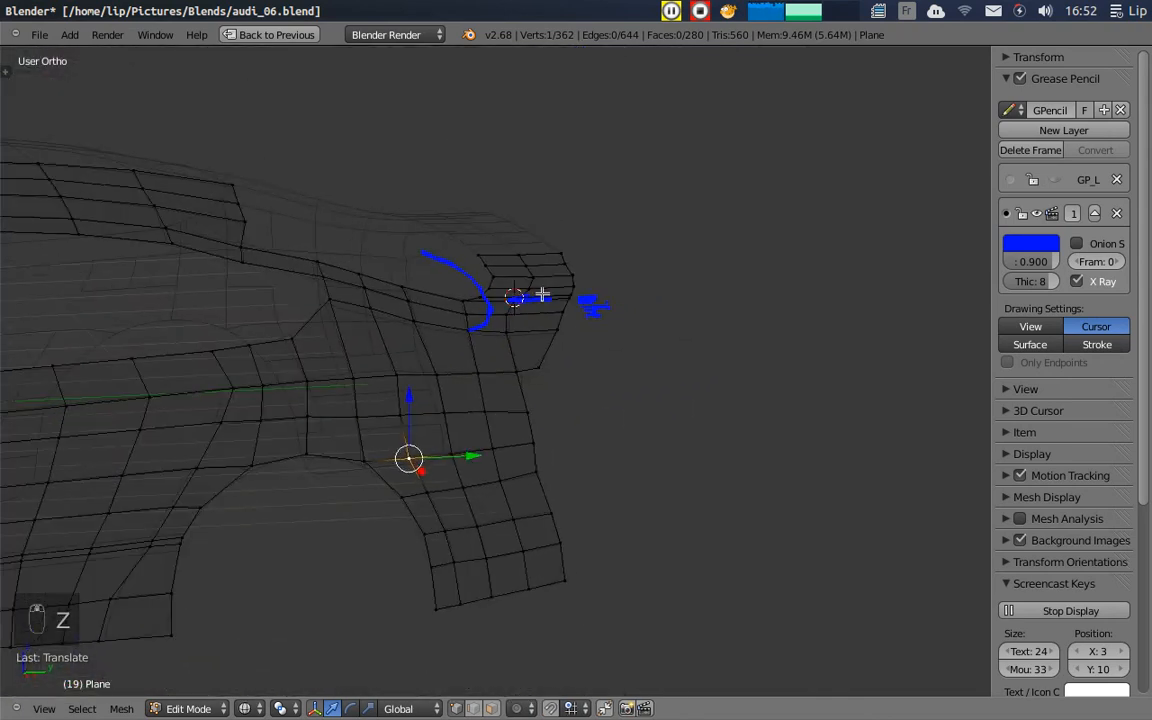
pyautogui.scroll(-3, 542, 296)
# - Set both 3D viewports to the back view and maximize the one showing the rear blueprint in wireframe
pyautogui.hotkey('shift', 'space')
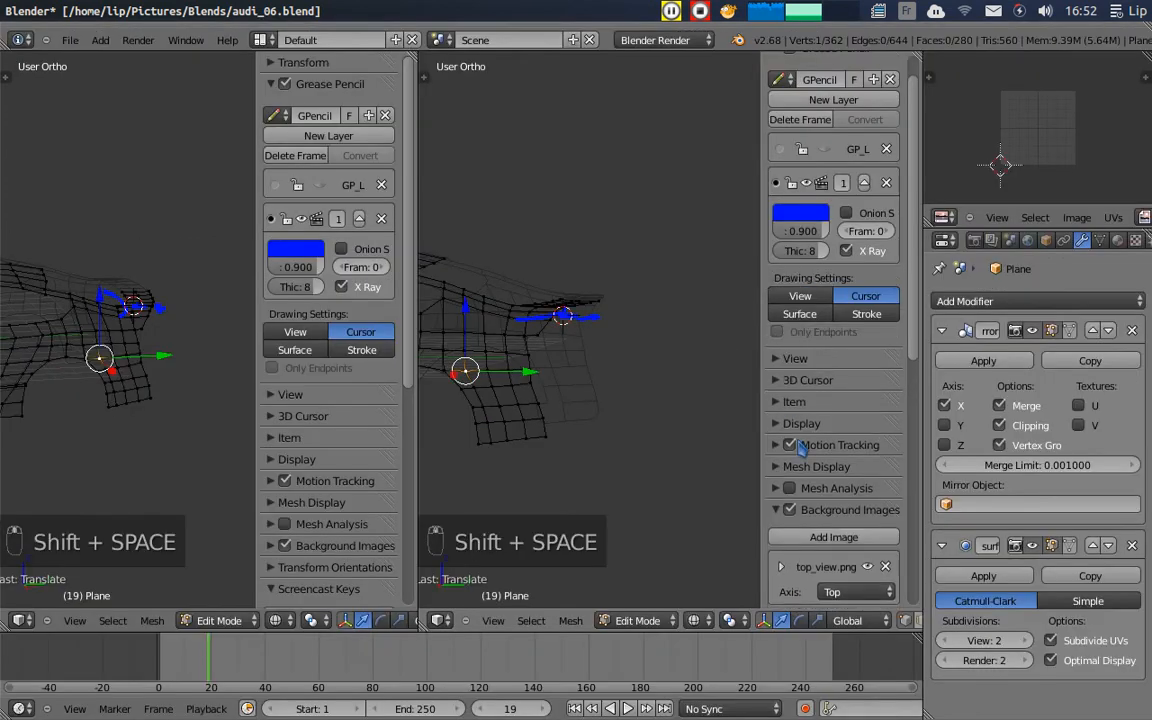
pyautogui.scroll(-2, 722, 404)
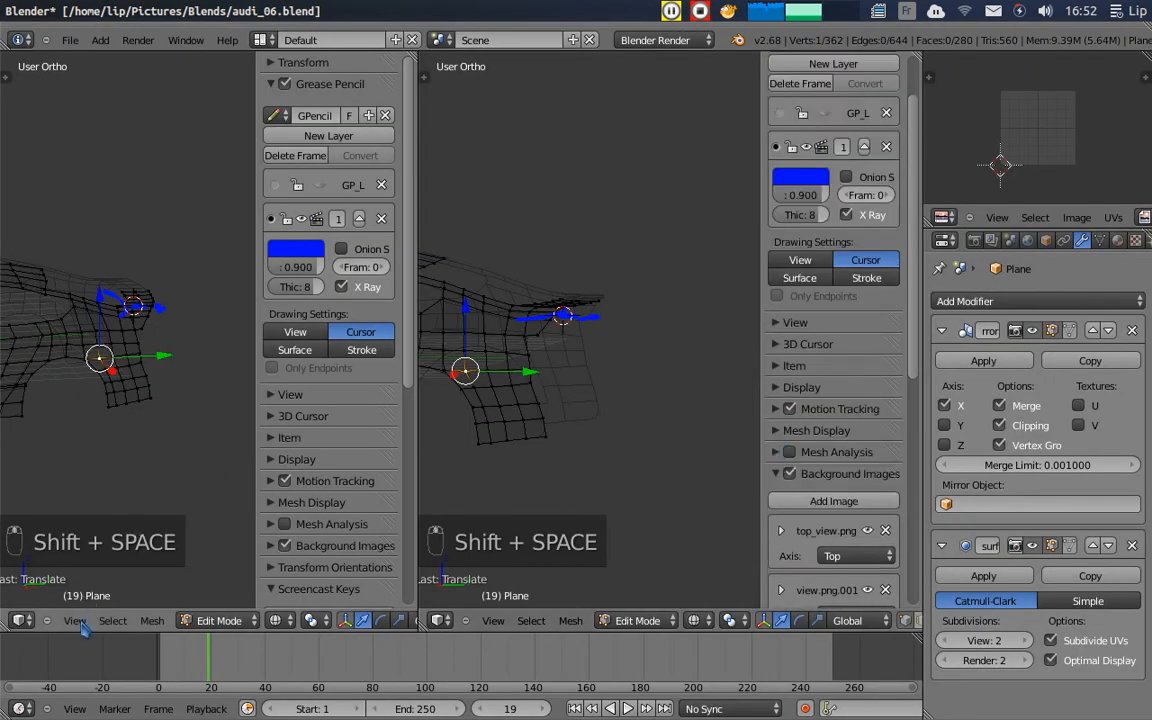
pyautogui.click(78, 621)
pyautogui.click(124, 489)
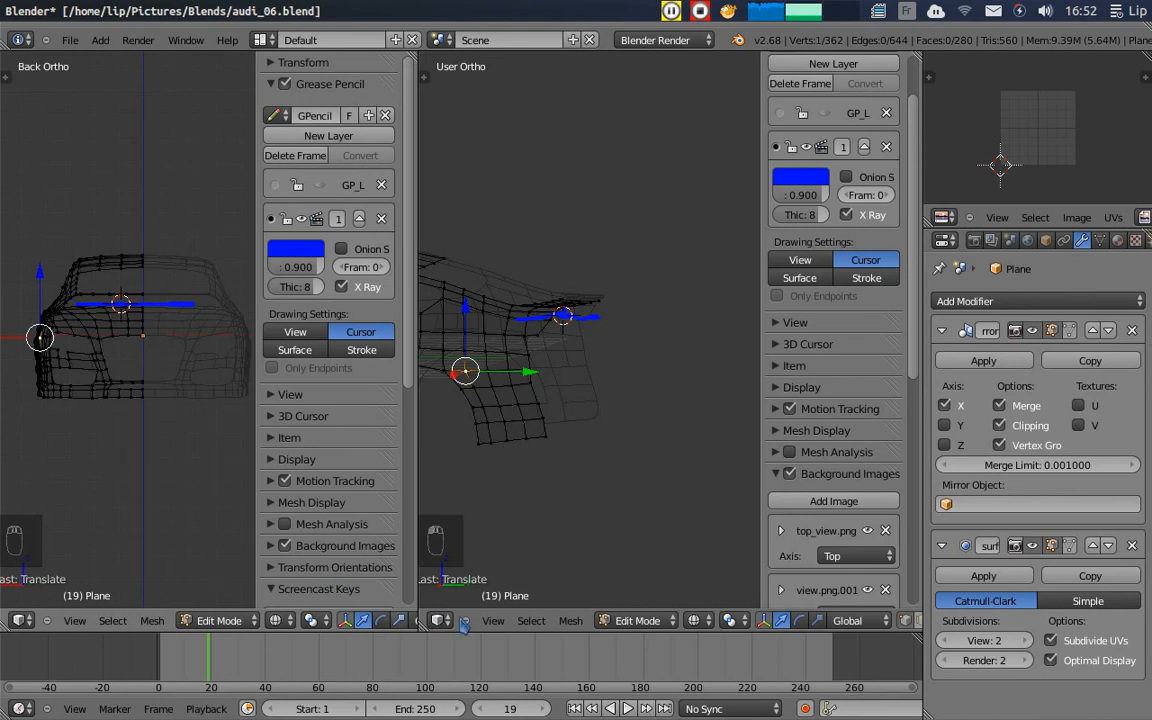
pyautogui.click(494, 621)
pyautogui.click(512, 489)
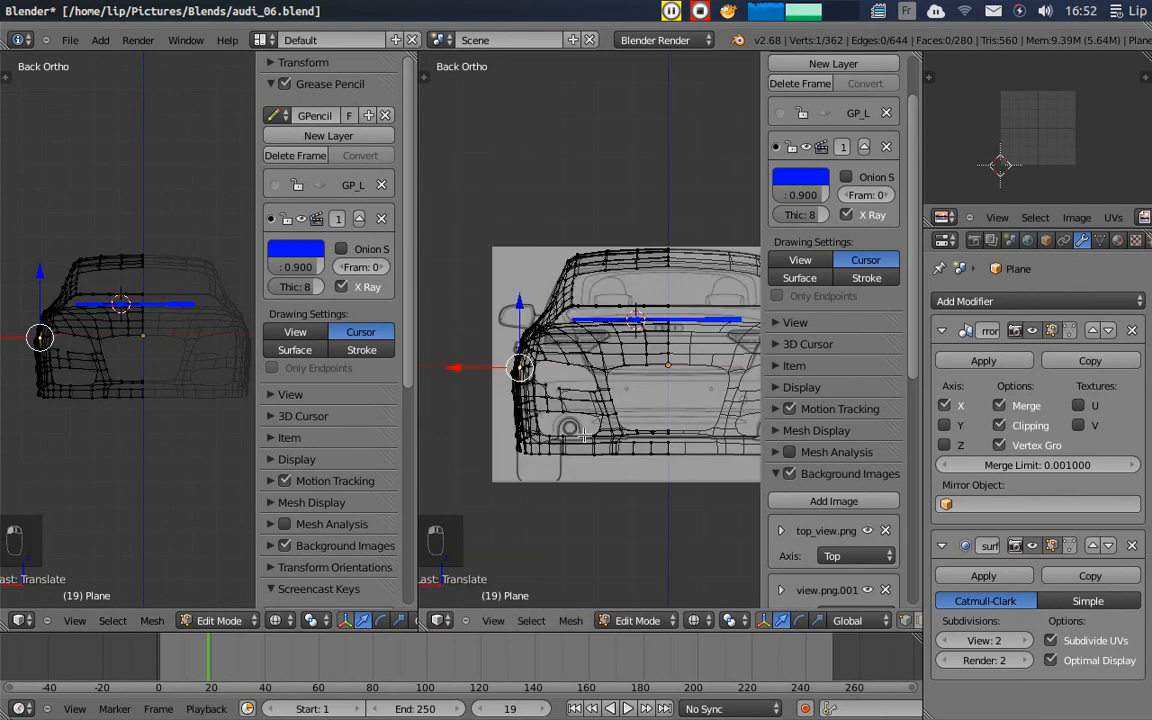
pyautogui.press('z')
pyautogui.press('z')
pyautogui.scroll(4, 665, 392)
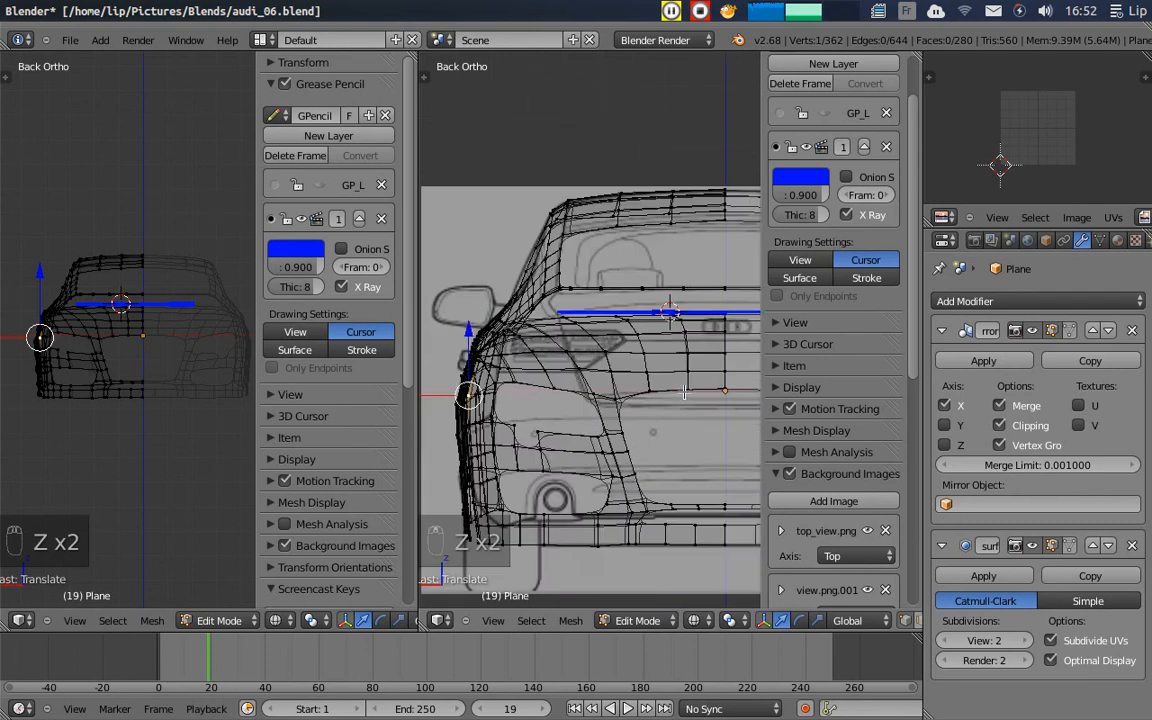
pyautogui.hotkey('shift', 'space')
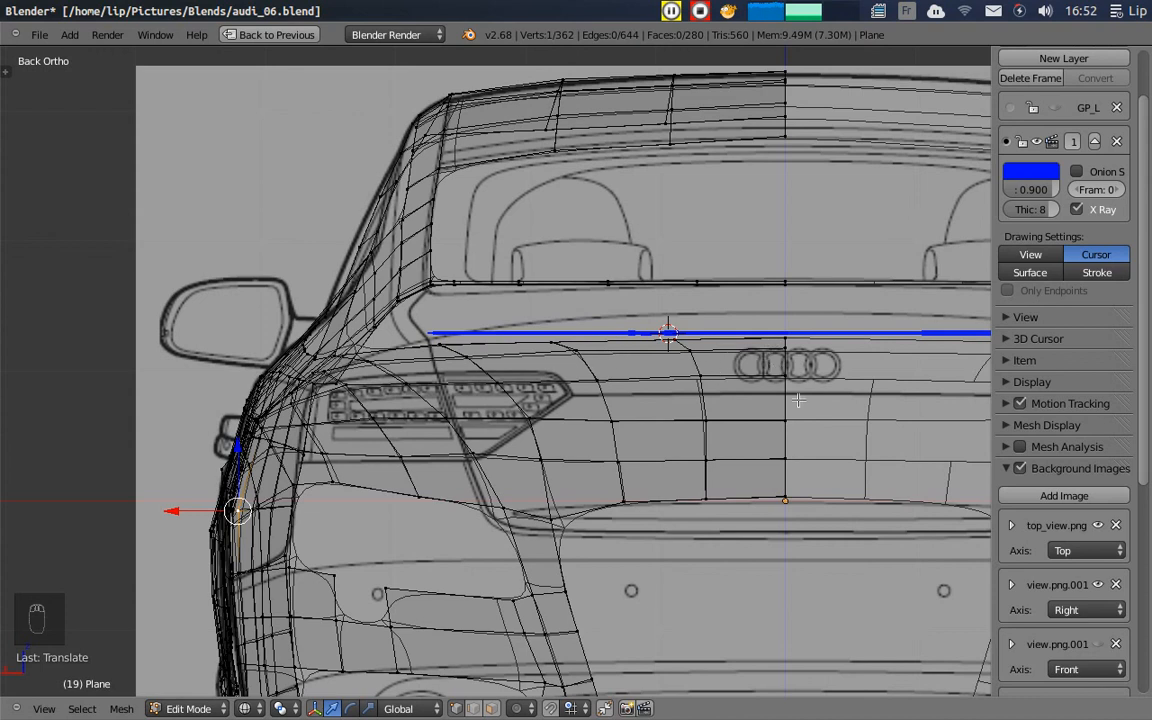
# - Review the background image list and the settings of rear_view.png, then collapse them
pyautogui.click(1012, 468)
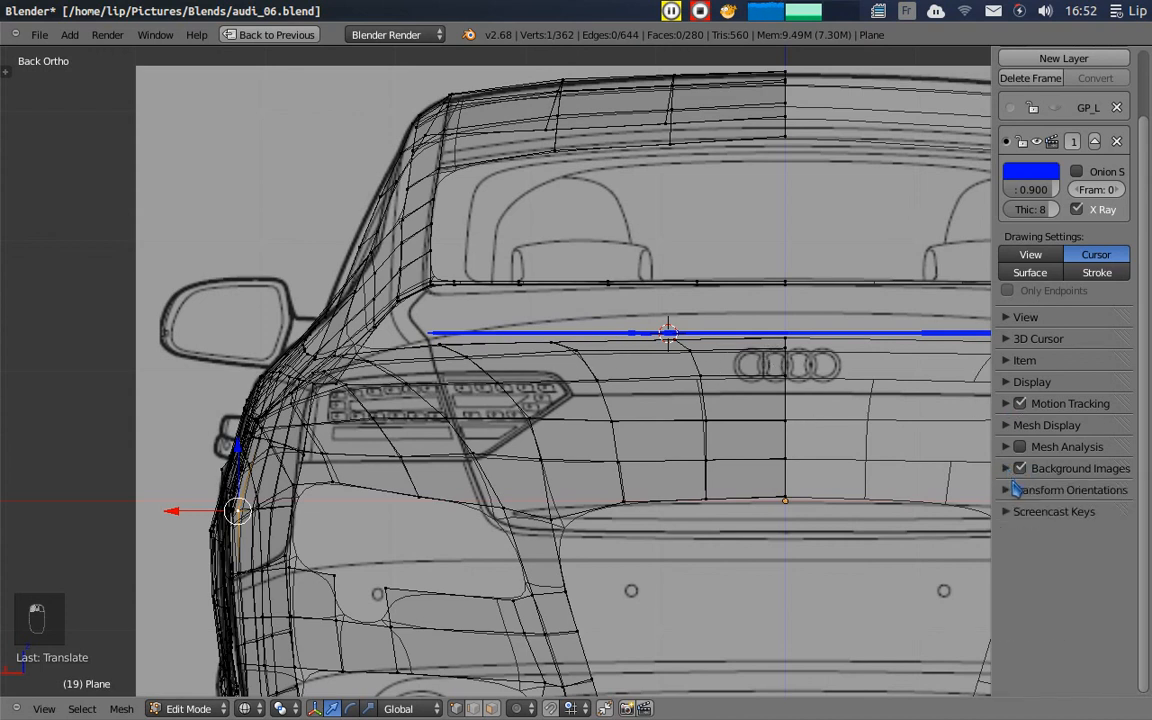
pyautogui.click(1008, 468)
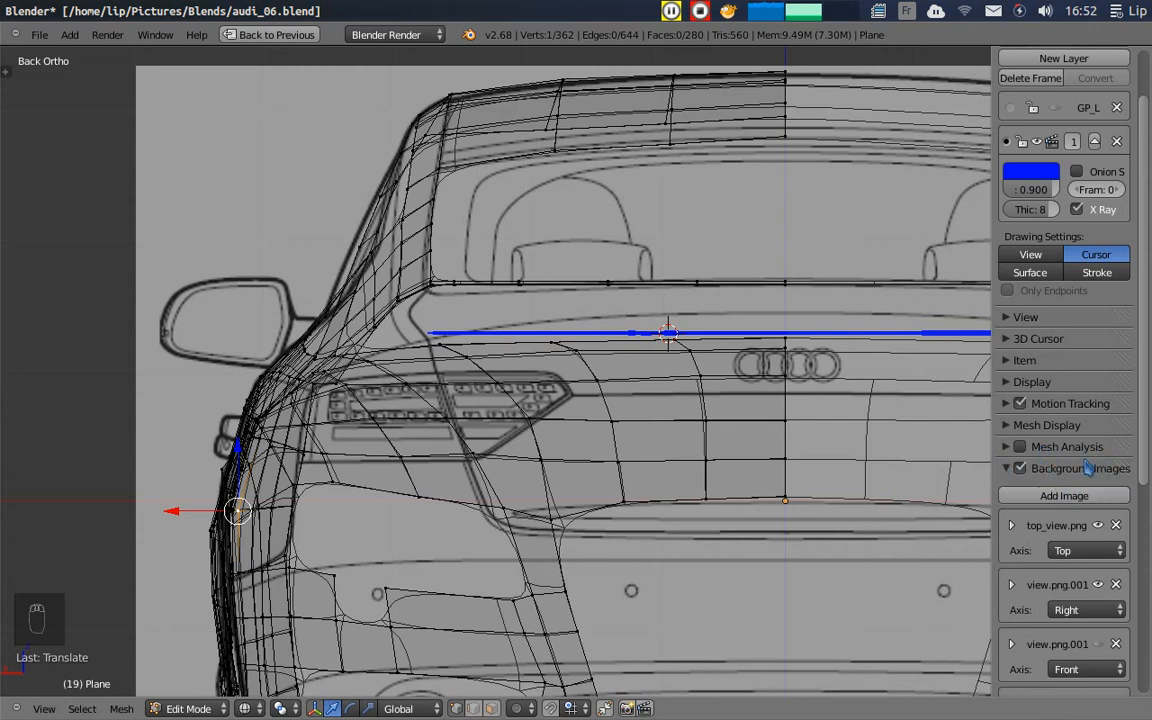
pyautogui.scroll(-8, 1064, 420)
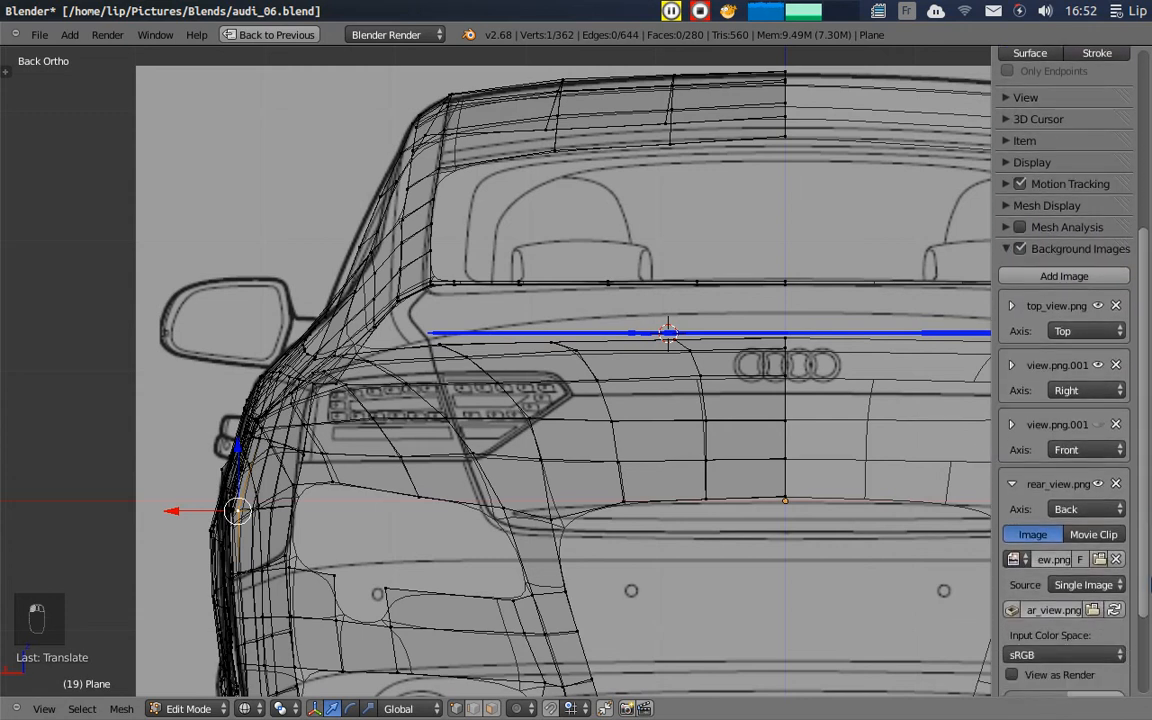
pyautogui.scroll(-1, 995, 506)
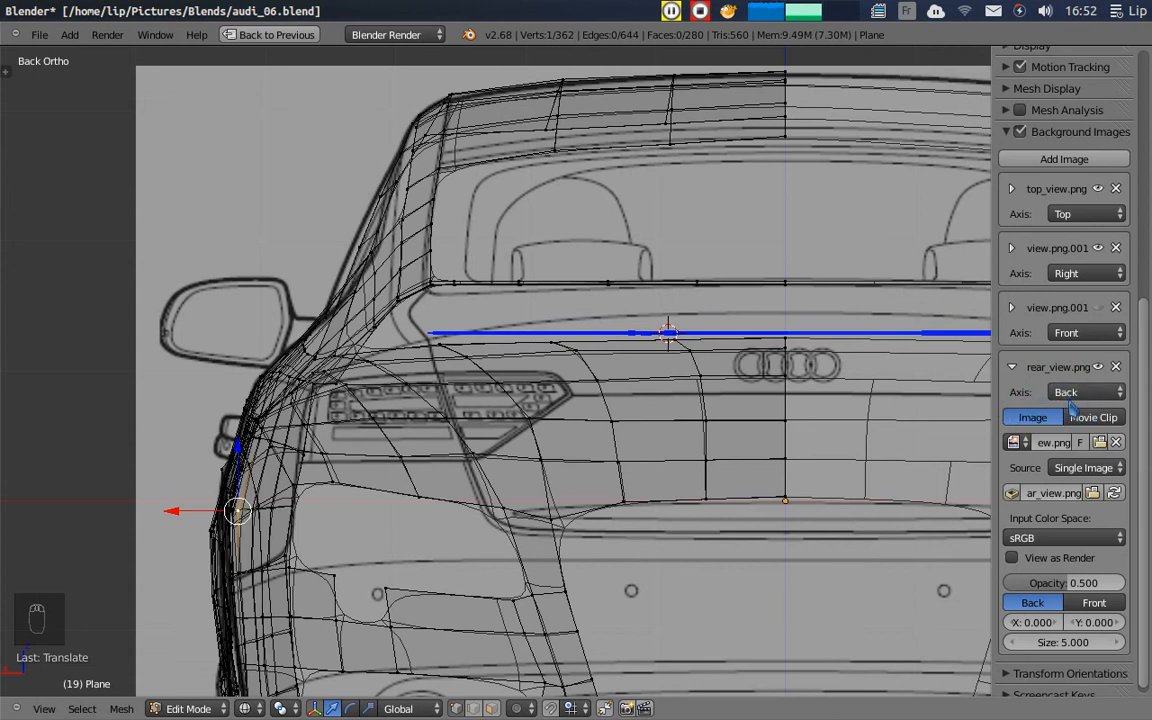
pyautogui.click(1012, 368)
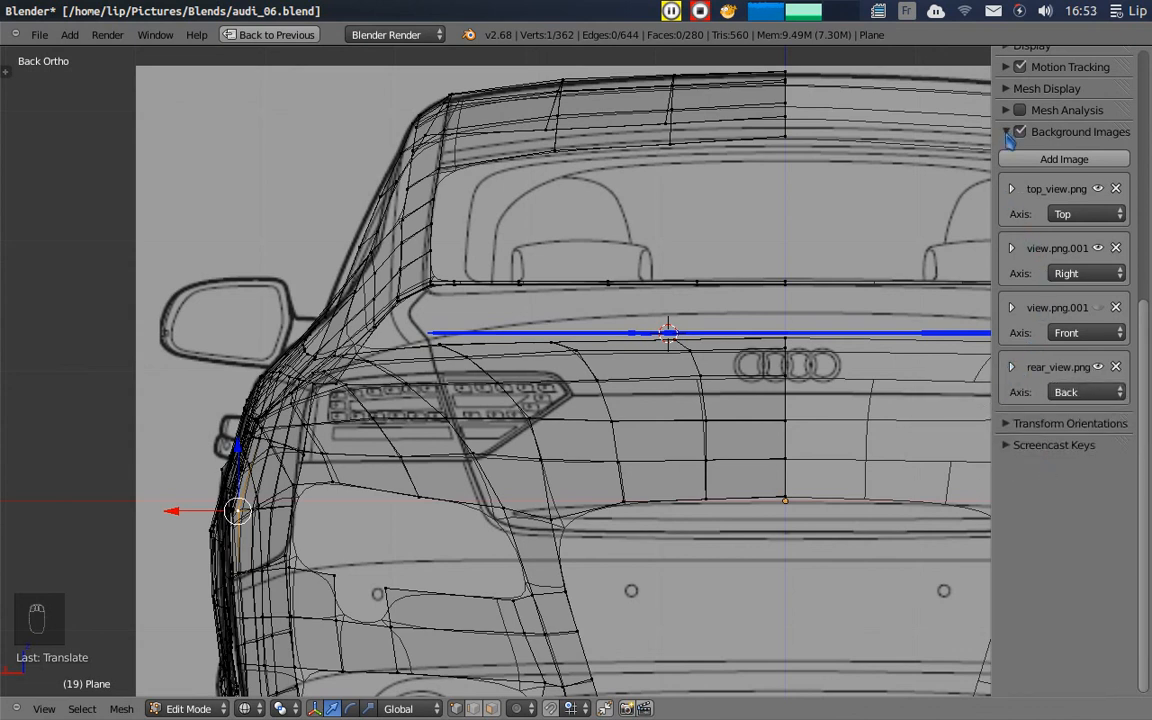
pyautogui.click(1007, 132)
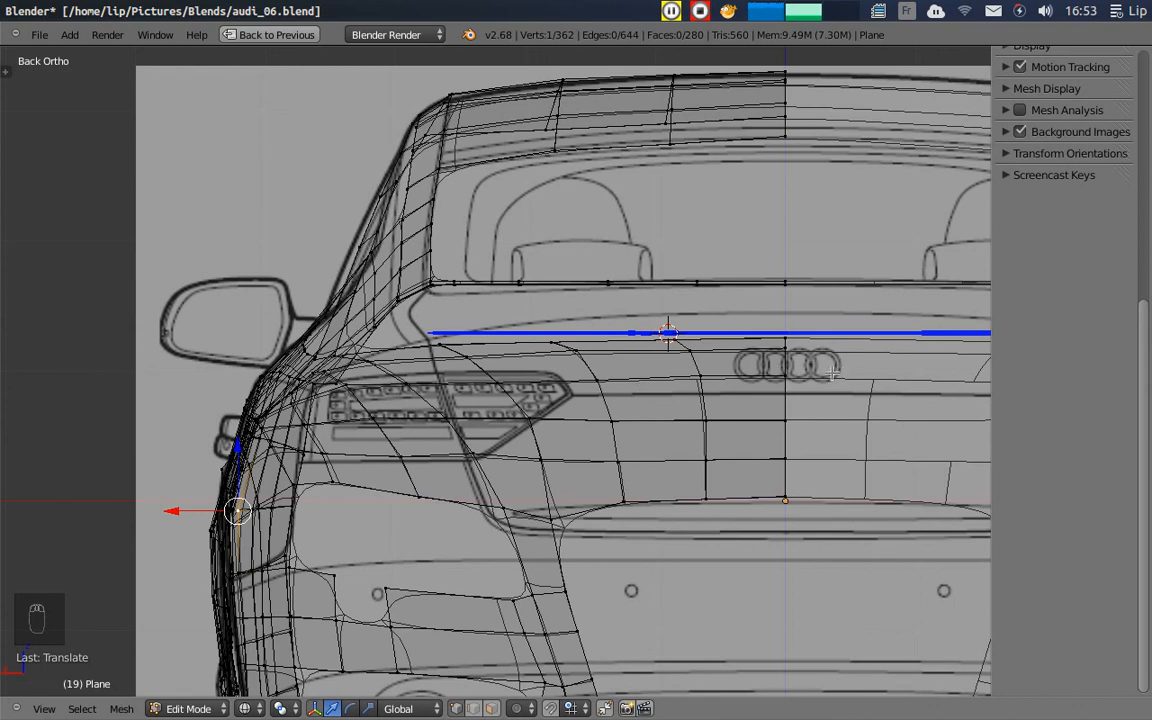
# - Compare the rear wireframe with the rear blueprint, examine it from several angles, and select the vertex at the trunk's front fender corner
pyautogui.scroll(-6, 787, 383)
pyautogui.scroll(6, 760, 382)
pyautogui.scroll(-2, 728, 380)
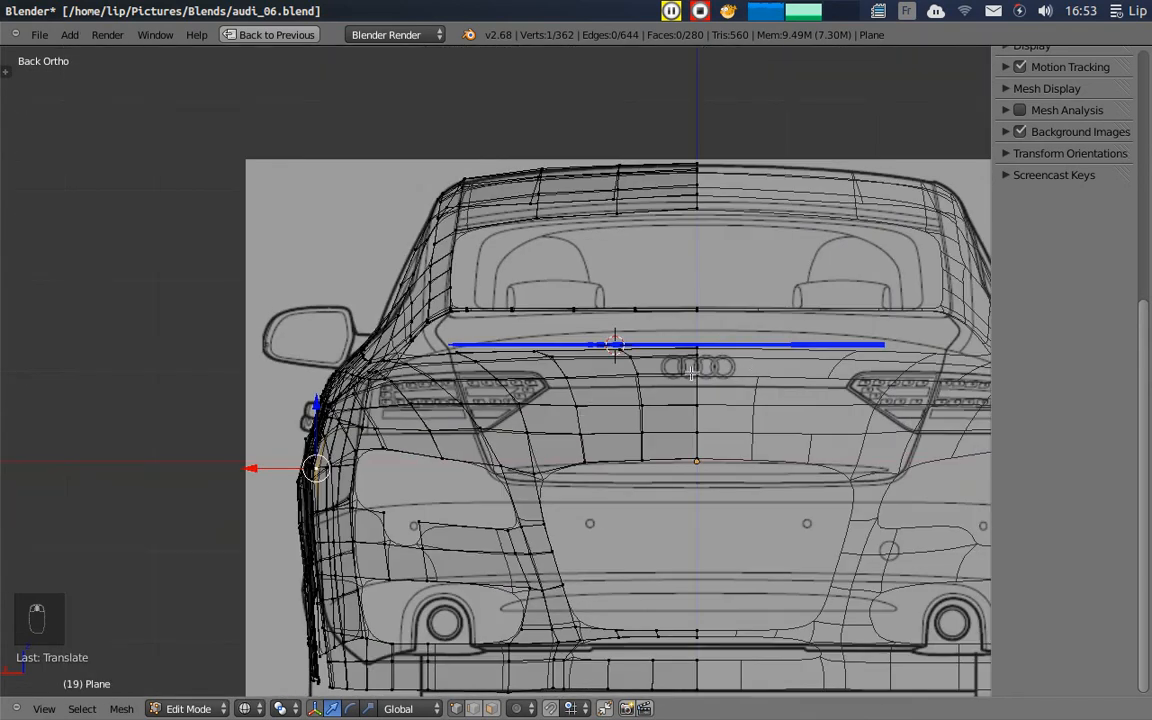
pyautogui.moveTo(755, 327); pyautogui.dragTo(768, 394, button='middle')
pyautogui.scroll(-3, 702, 357)
pyautogui.press('a')
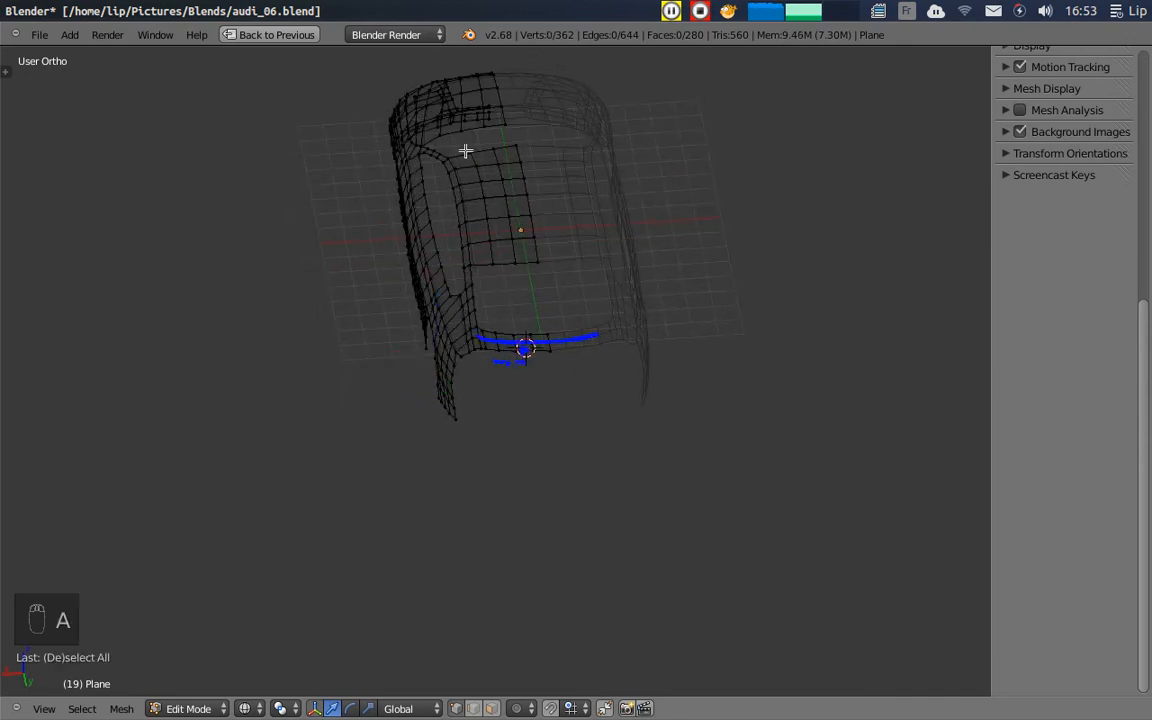
pyautogui.moveTo(579, 398)
pyautogui.mouseDown(button='middle')
pyautogui.moveTo(545, 283)
pyautogui.moveTo(545, 211)
pyautogui.moveTo(571, 334)
pyautogui.mouseUp(button='middle')
pyautogui.scroll(11, 571, 334)
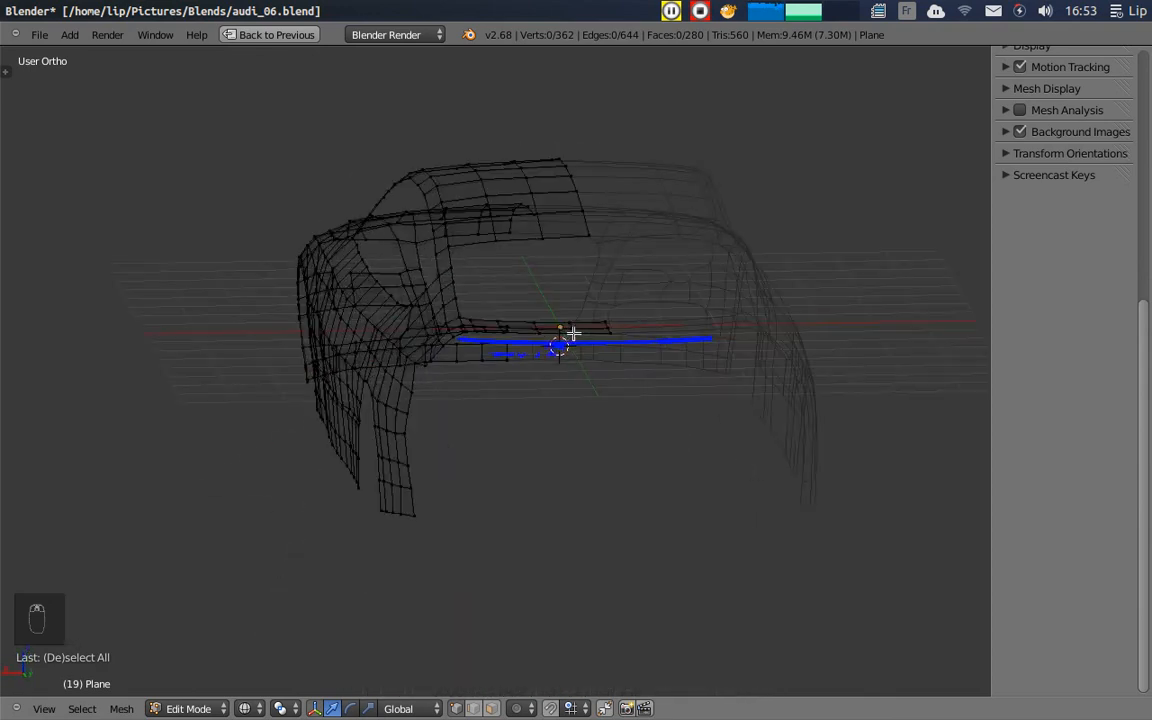
pyautogui.scroll(-4, 419, 233)
pyautogui.scroll(4, 468, 265)
pyautogui.scroll(-4, 465, 285)
pyautogui.scroll(1, 442, 319)
pyautogui.moveTo(465, 365)
pyautogui.mouseDown(button='middle')
pyautogui.moveTo(530, 381)
pyautogui.moveTo(690, 371)
pyautogui.mouseUp(button='middle')
pyautogui.rightClick(441, 327)
pyautogui.moveTo(531, 335); pyautogui.dragTo(352, 298, button='middle')
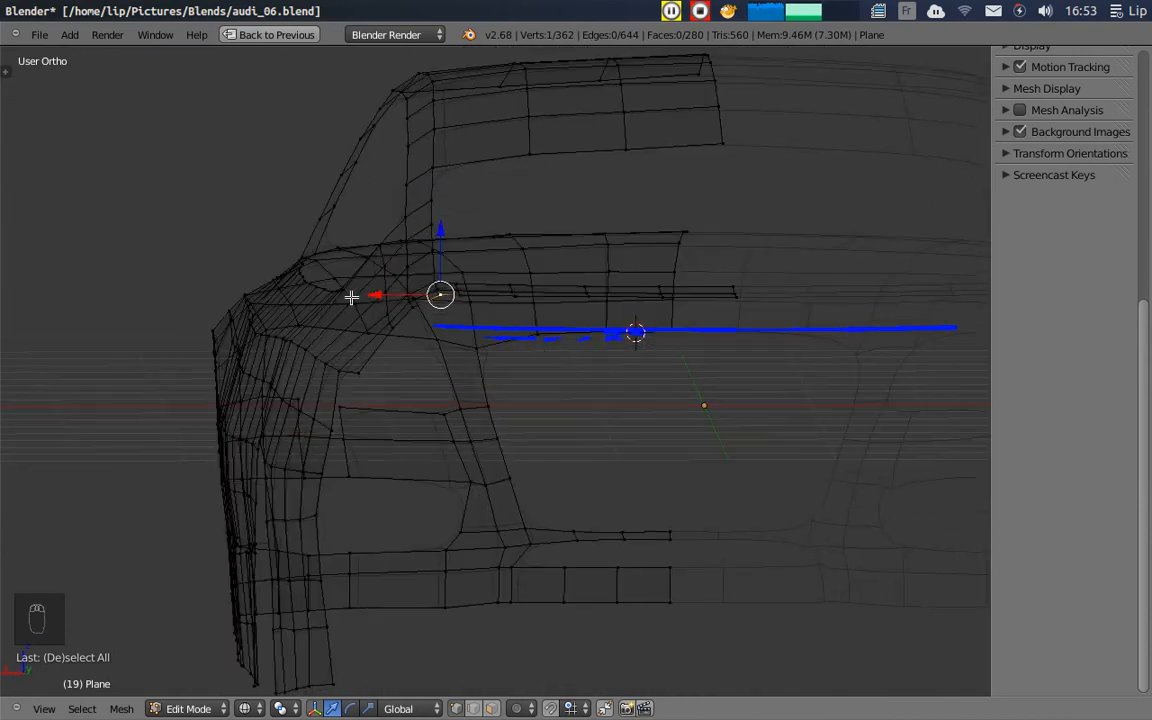
# - Deselect all vertices, restore the split layout, and show the wireframe against the rear blueprint in the larger viewport's back view
pyautogui.moveTo(474, 341); pyautogui.dragTo(504, 337, button='middle')
pyautogui.press('a')
pyautogui.moveTo(590, 371); pyautogui.dragTo(566, 378, button='middle')
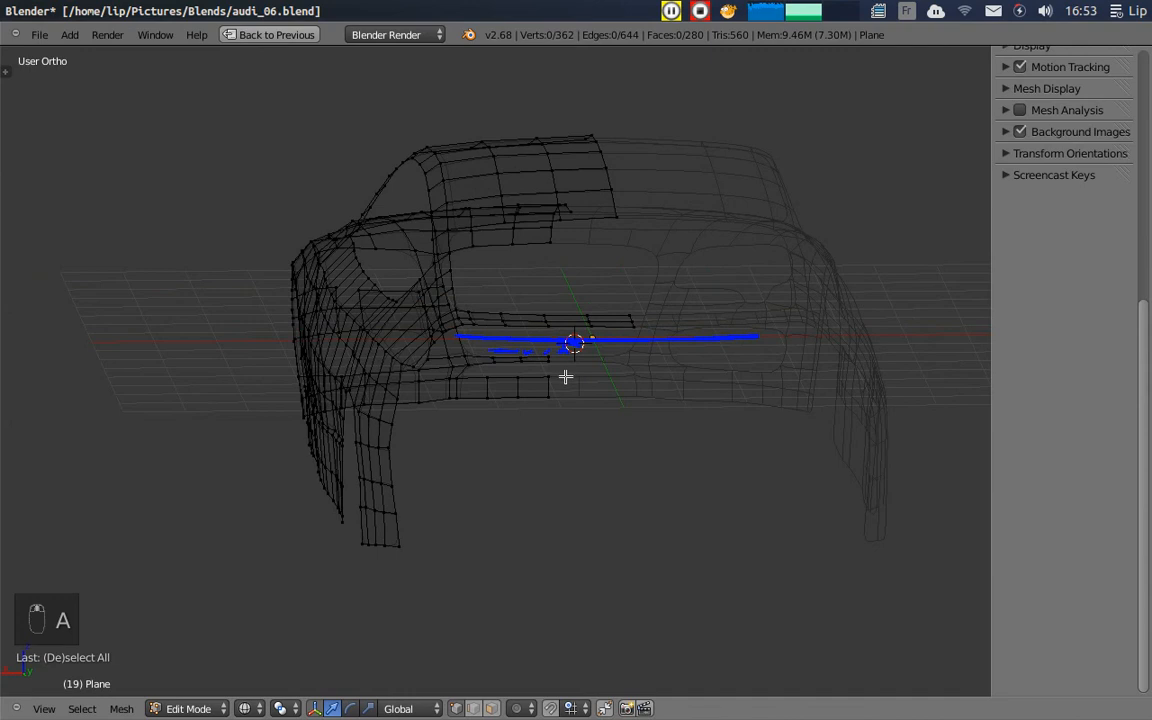
pyautogui.hotkey('shift', 'space')
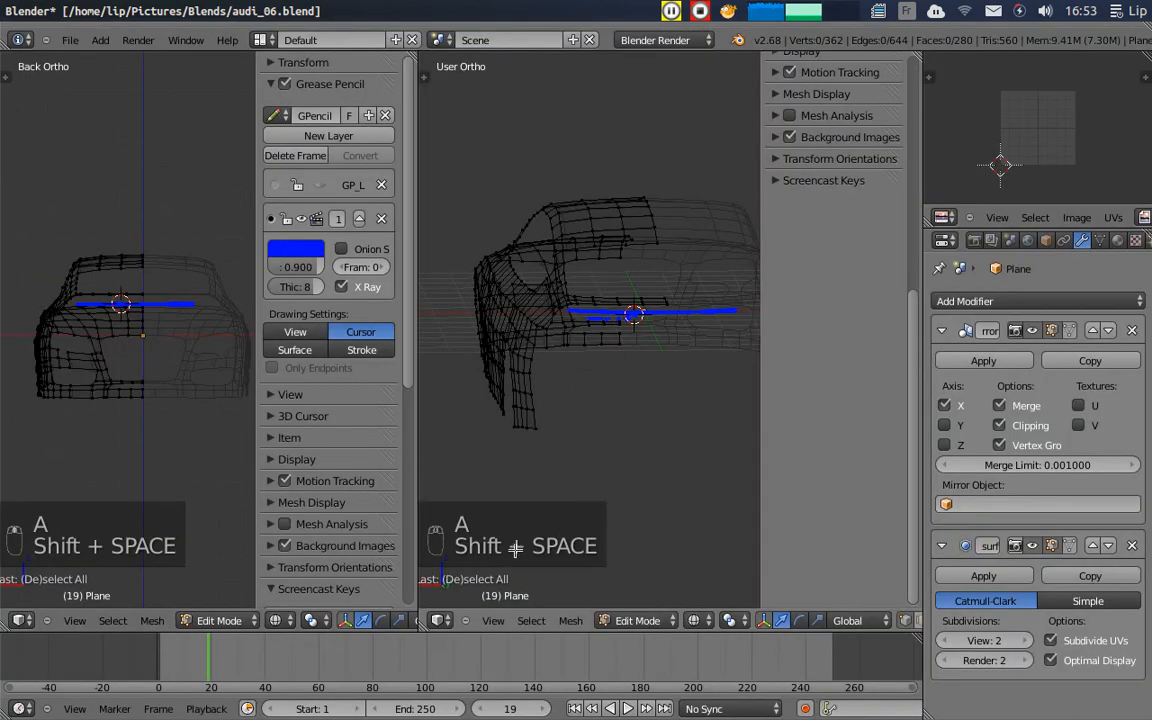
pyautogui.click(493, 620)
pyautogui.click(510, 490)
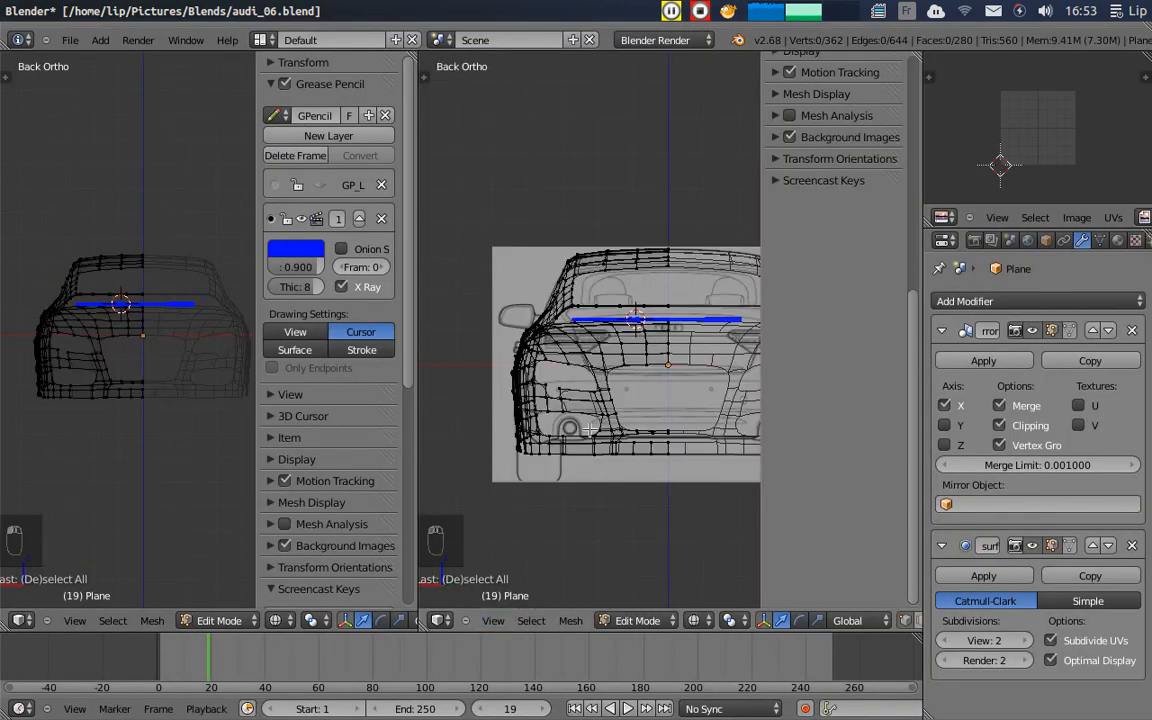
pyautogui.scroll(7, 614, 373)
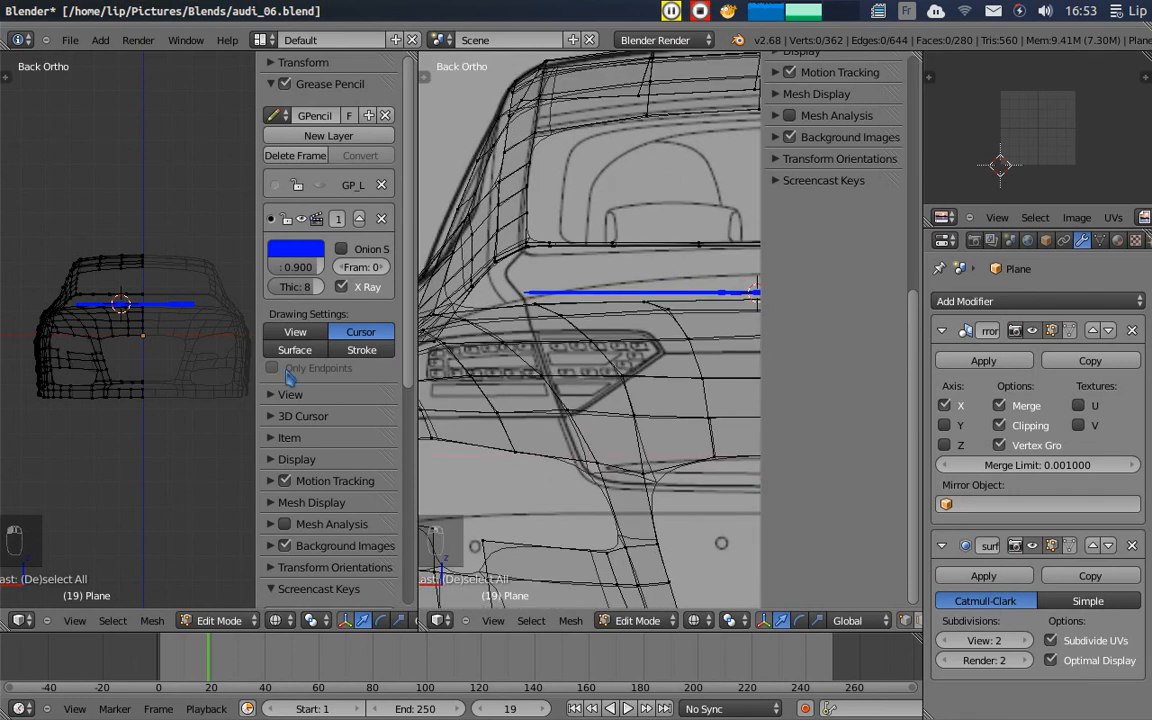
# - Hide the blue Grease Pencil layer and close the properties sidebars of both 3D viewports
pyautogui.moveTo(113, 393); pyautogui.dragTo(150, 445, button='middle')
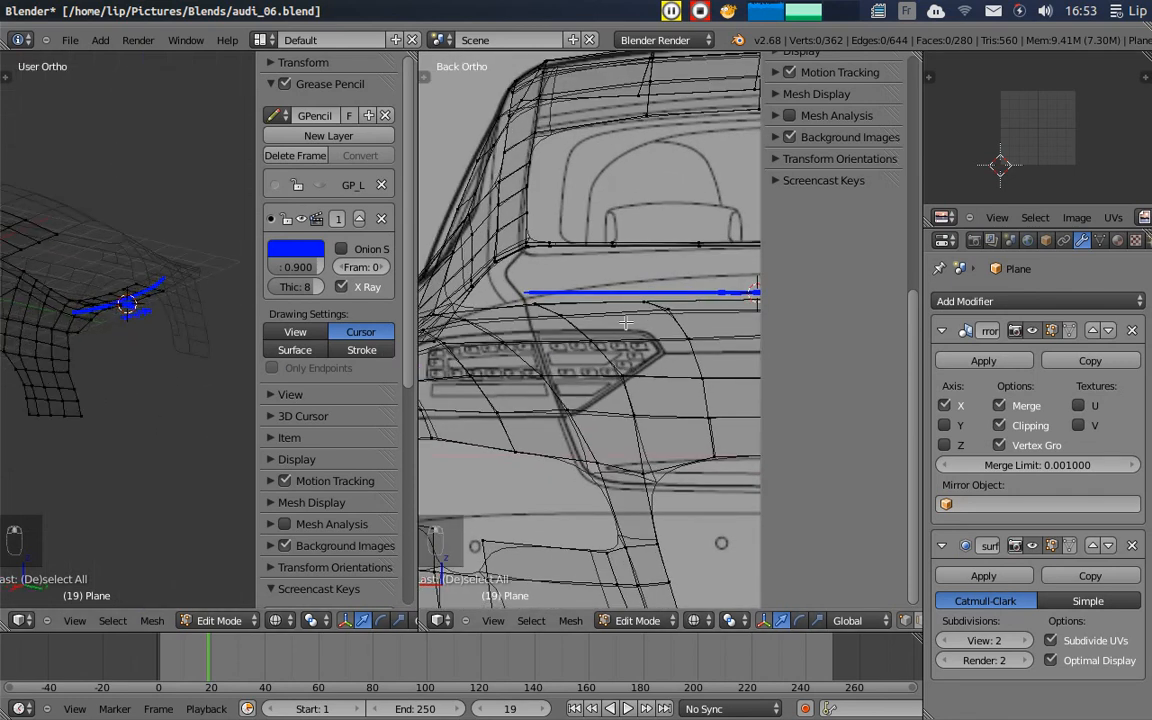
pyautogui.scroll(10, 810, 217)
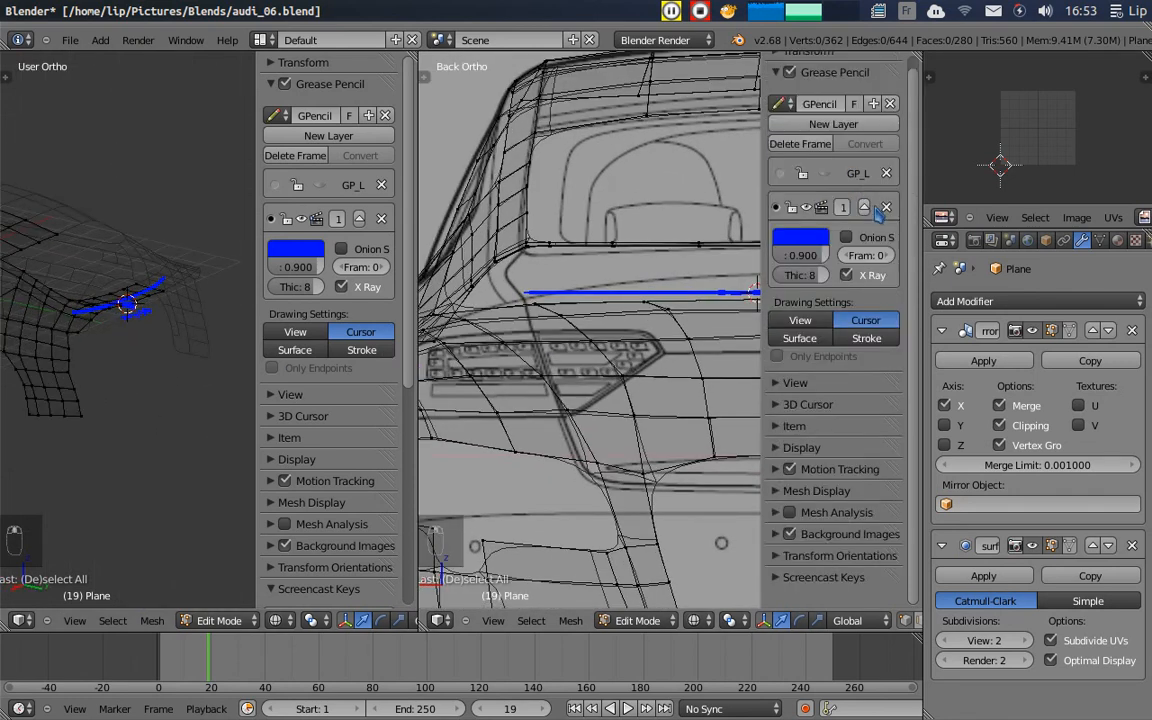
pyautogui.click(815, 207)
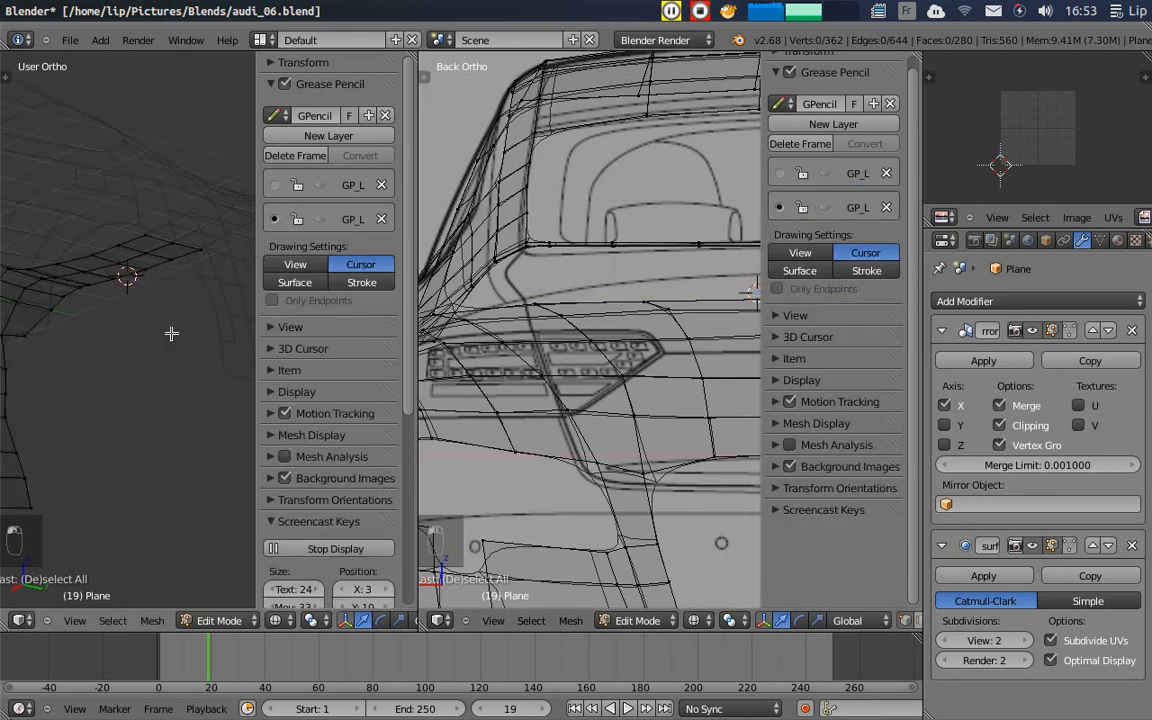
pyautogui.press('n')
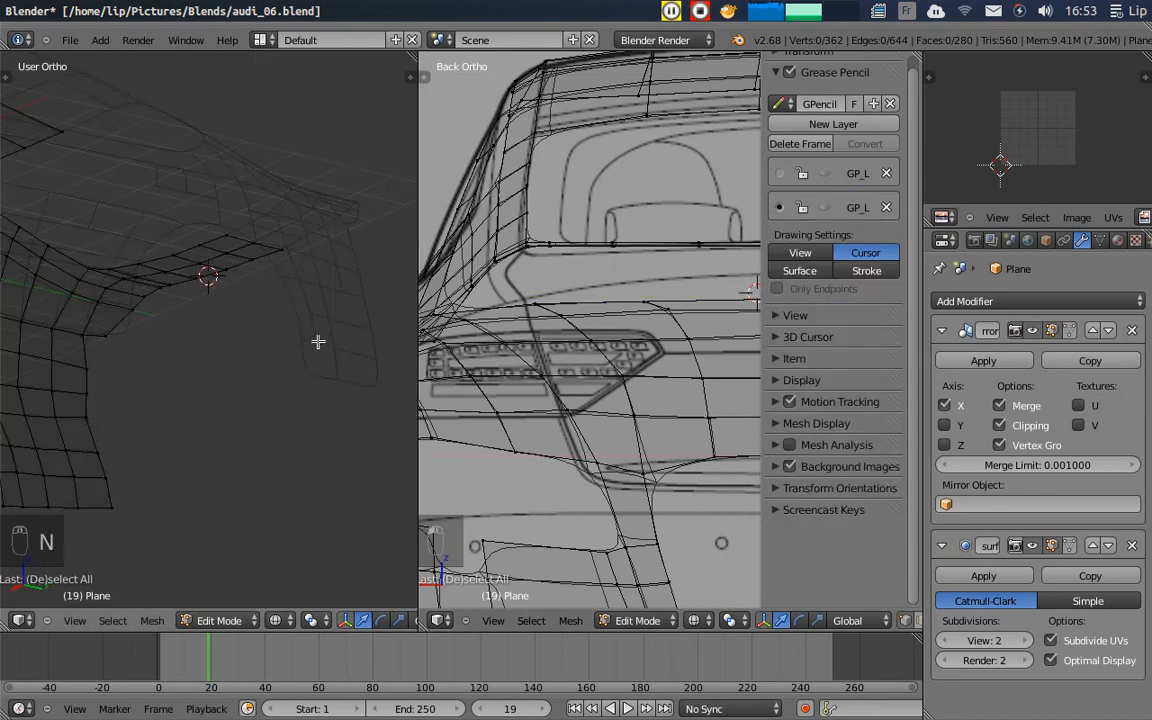
pyautogui.scroll(1, 318, 341)
pyautogui.press('n')
# - Adjust the height of the trunk-edge vertices near the fender corner to match the rear blueprint's trunk line
pyautogui.moveTo(351, 303); pyautogui.dragTo(322, 384, button='middle')
pyautogui.rightClick(203, 371)
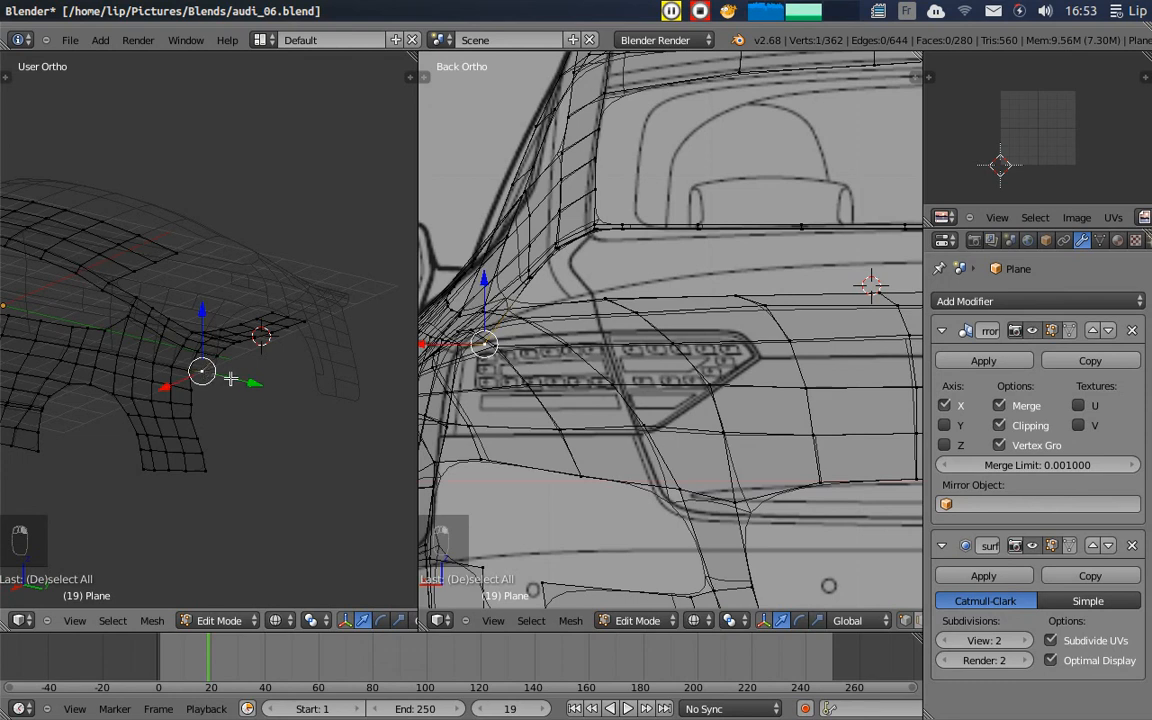
pyautogui.moveTo(485, 280); pyautogui.dragTo(494, 262)
pyautogui.rightClick(219, 359)
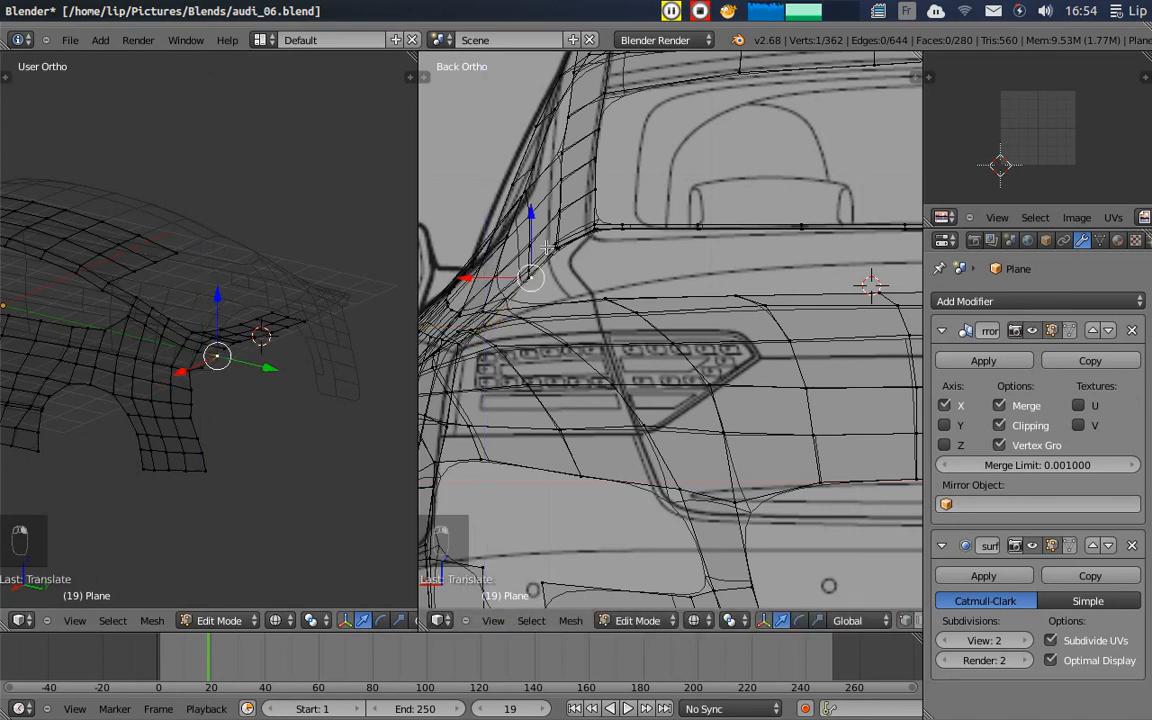
pyautogui.moveTo(532, 213); pyautogui.dragTo(540, 243)
pyautogui.moveTo(290, 327); pyautogui.dragTo(300, 345, button='middle')
pyautogui.scroll(2, 300, 345)
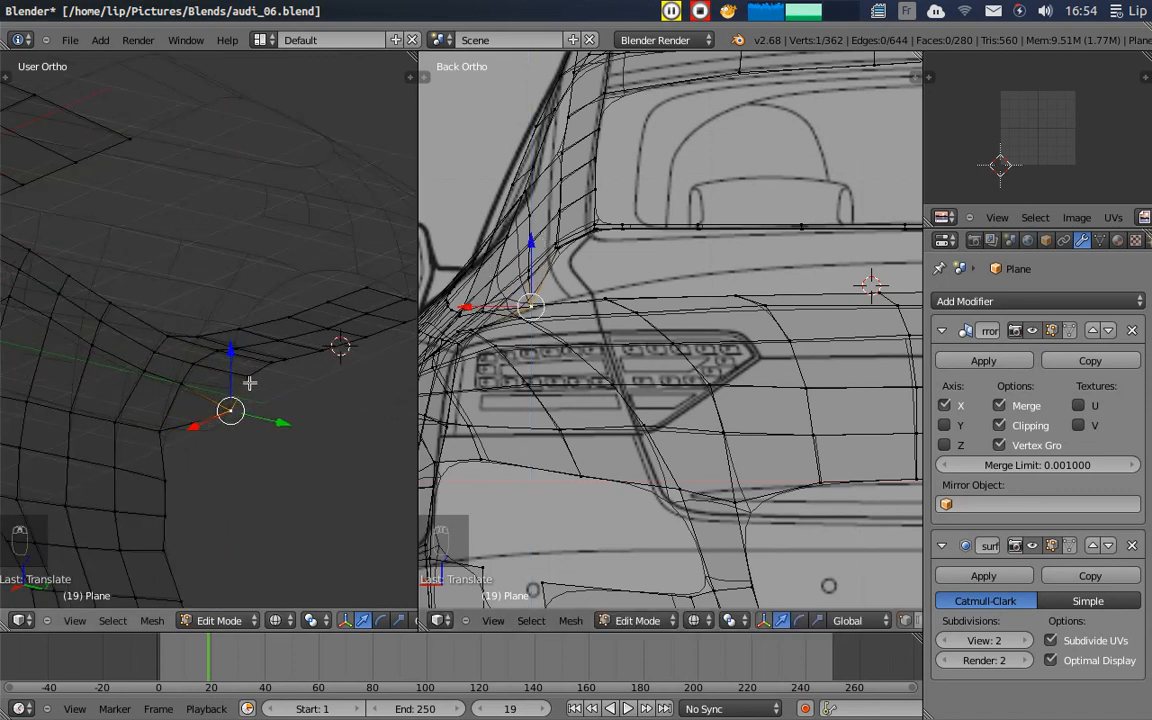
pyautogui.moveTo(557, 190); pyautogui.dragTo(518, 210)
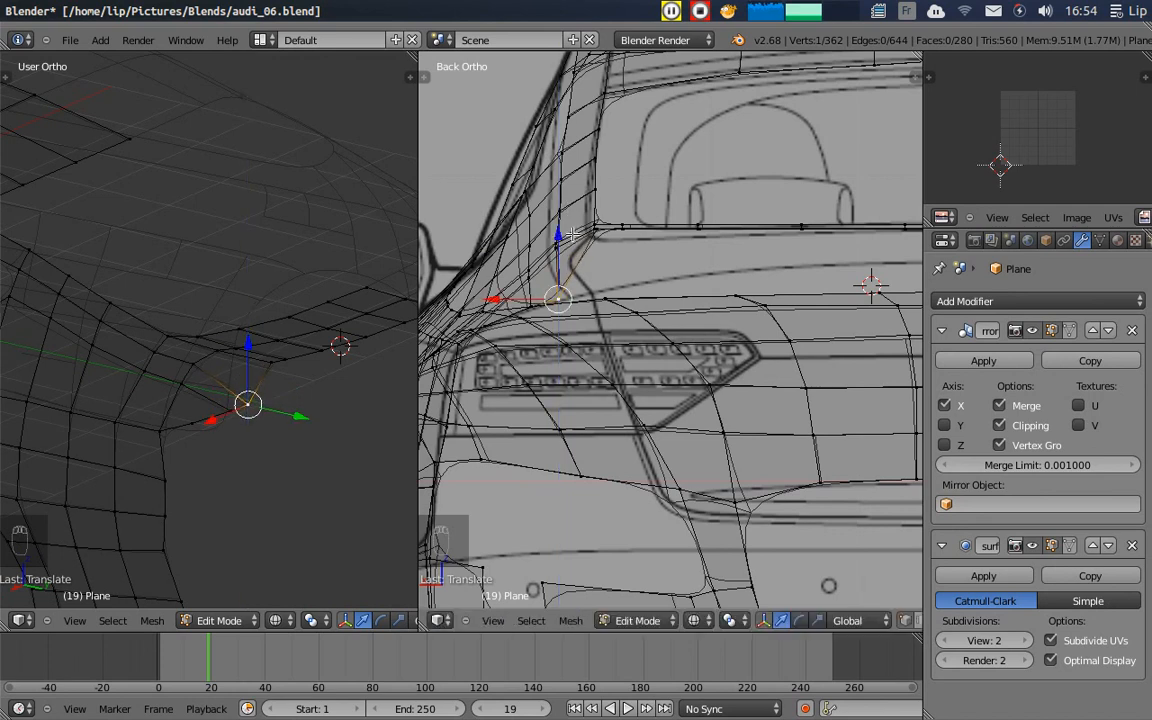
# - Lower three consecutive vertices of the trunk's rear edge, inward from the fender corner, onto the blueprint's curved trunk line
pyautogui.rightClick(288, 346)
pyautogui.moveTo(596, 176); pyautogui.dragTo(596, 238)
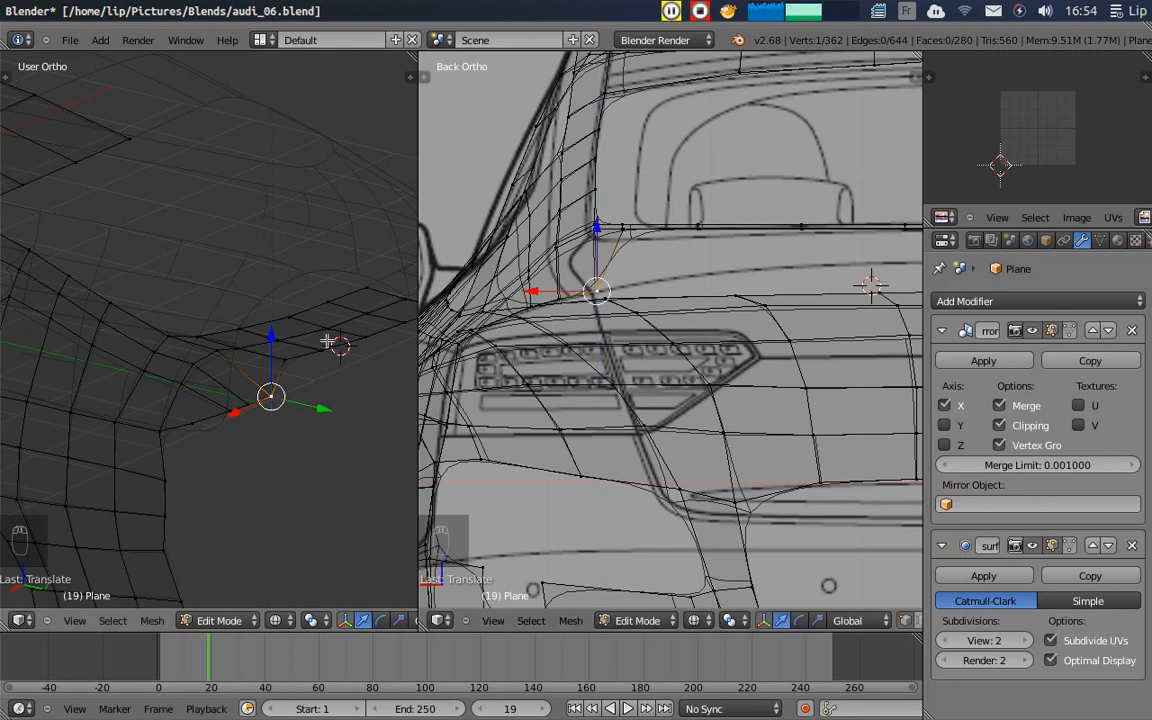
pyautogui.rightClick(286, 354)
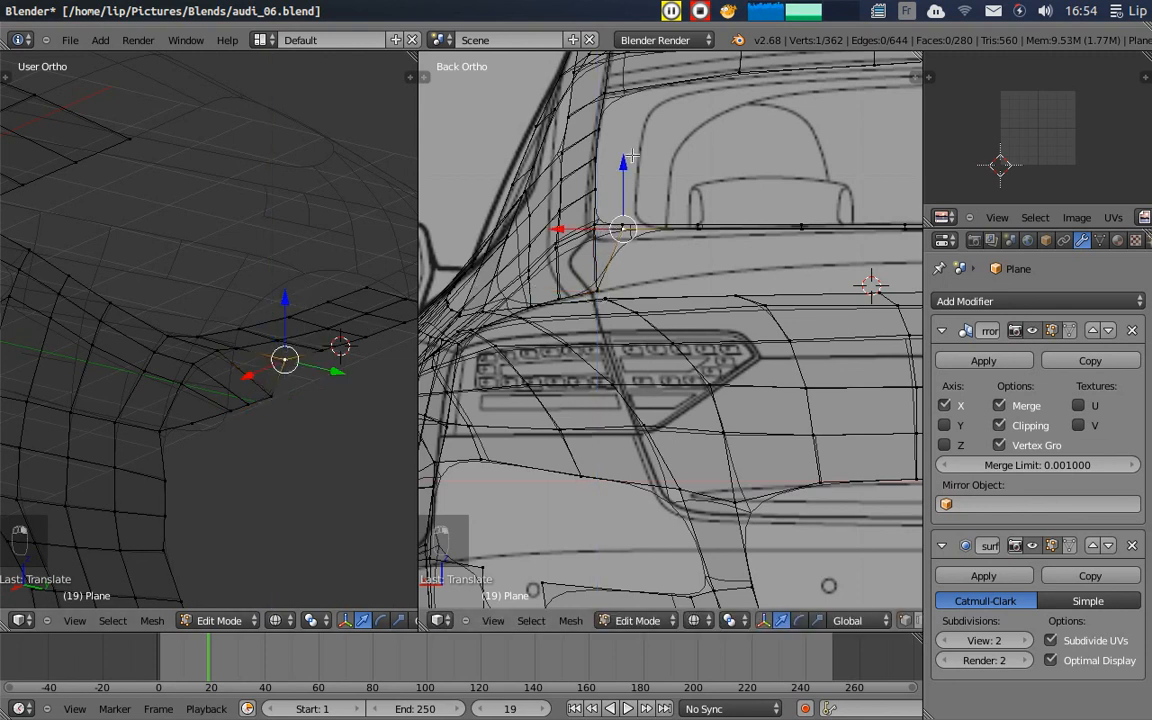
pyautogui.moveTo(625, 174); pyautogui.dragTo(625, 229)
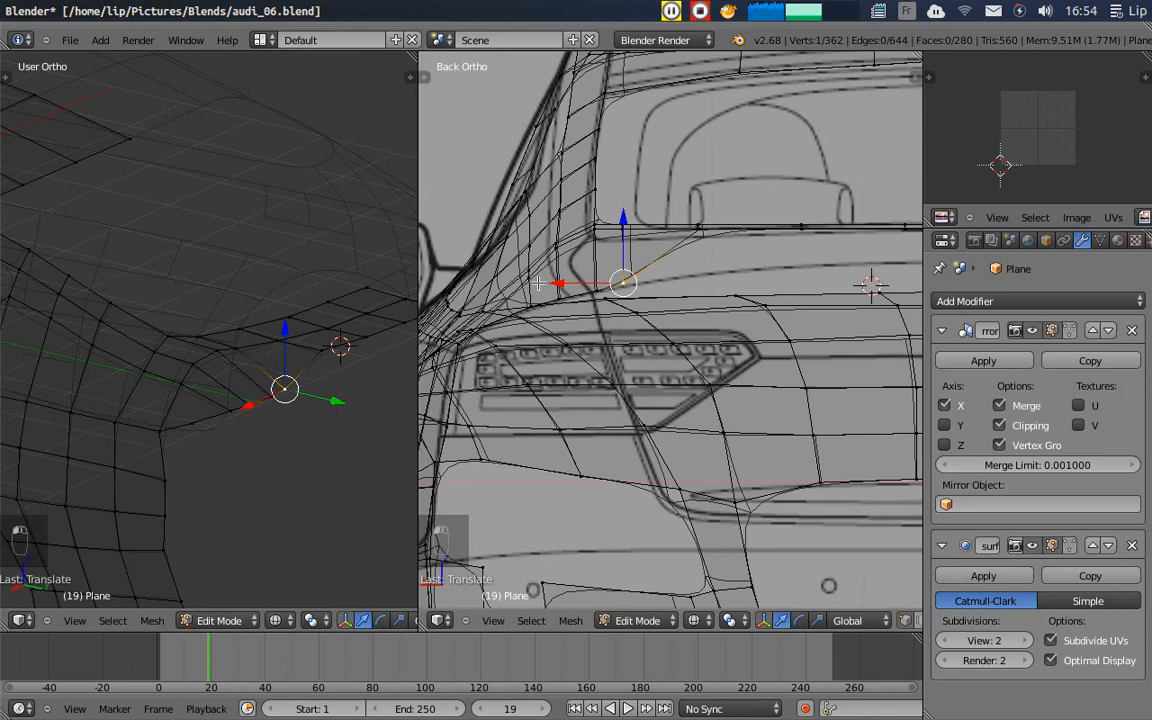
pyautogui.rightClick(316, 351)
pyautogui.moveTo(321, 288); pyautogui.dragTo(331, 314)
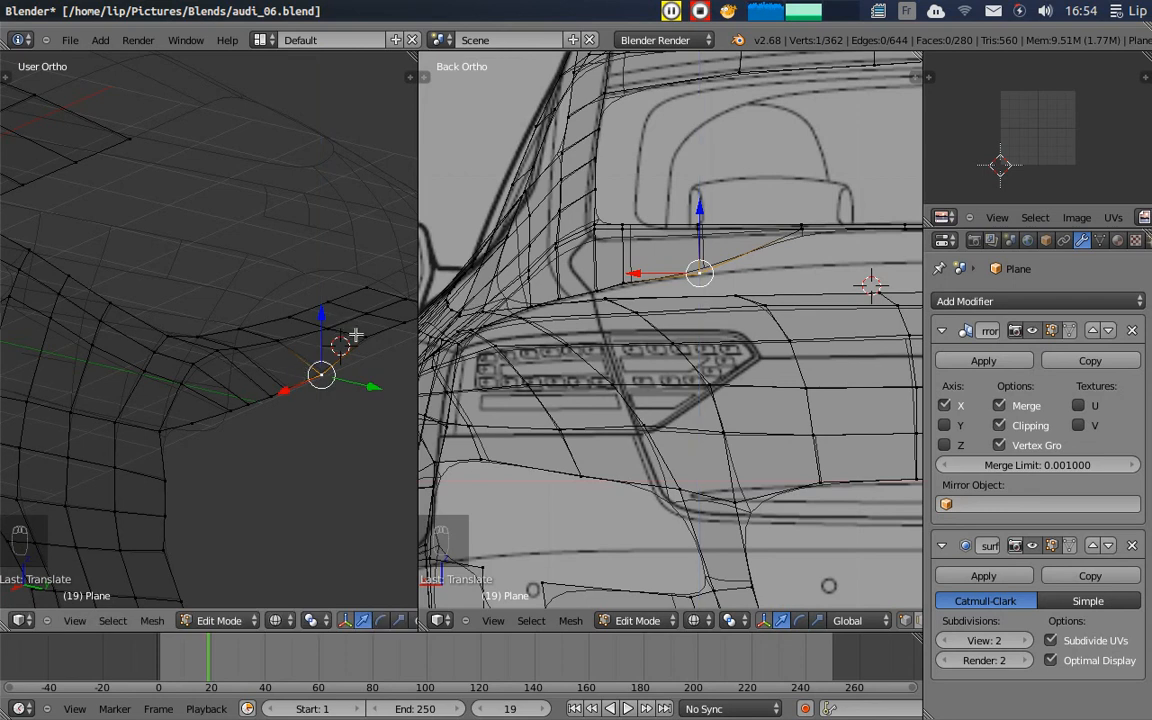
# - Lower the remaining vertices of the trunk's rear edge, up to the centre line, onto the blueprint's trunk line
pyautogui.keyDown('ctrl'); pyautogui.scroll(-4, 350, 363); pyautogui.keyUp('ctrl')
pyautogui.keyDown('ctrl'); pyautogui.scroll(9, 345, 361); pyautogui.keyUp('ctrl')
pyautogui.rightClick(223, 337)
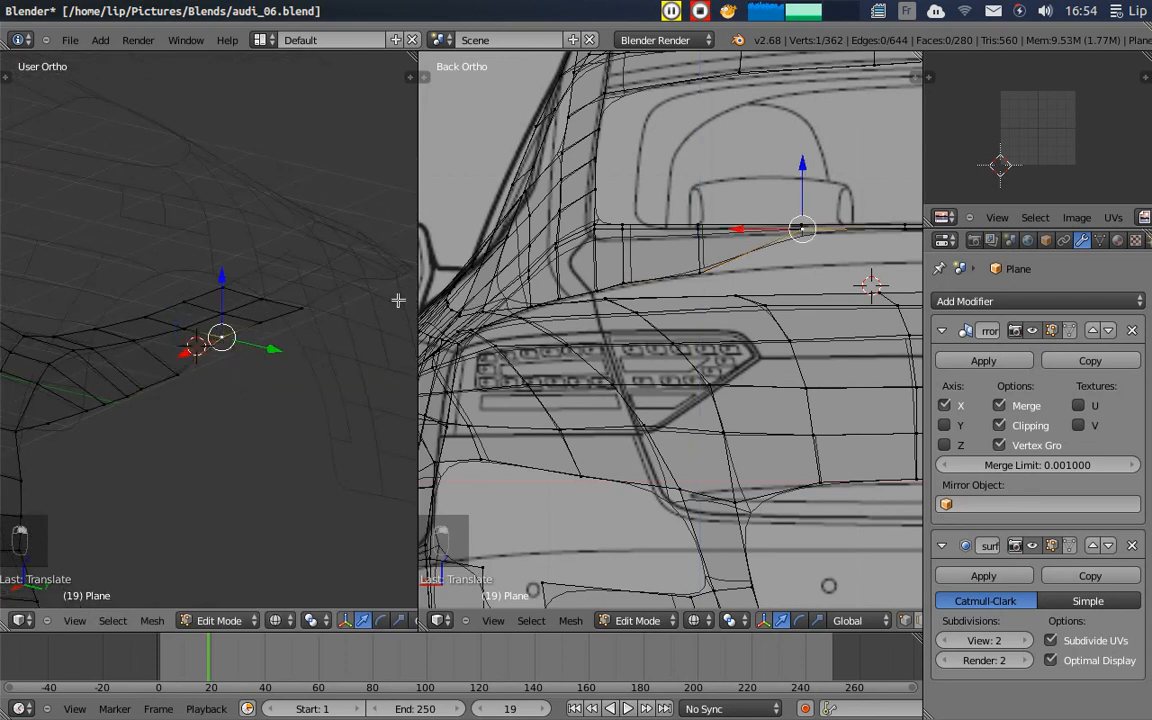
pyautogui.moveTo(806, 168); pyautogui.dragTo(792, 207)
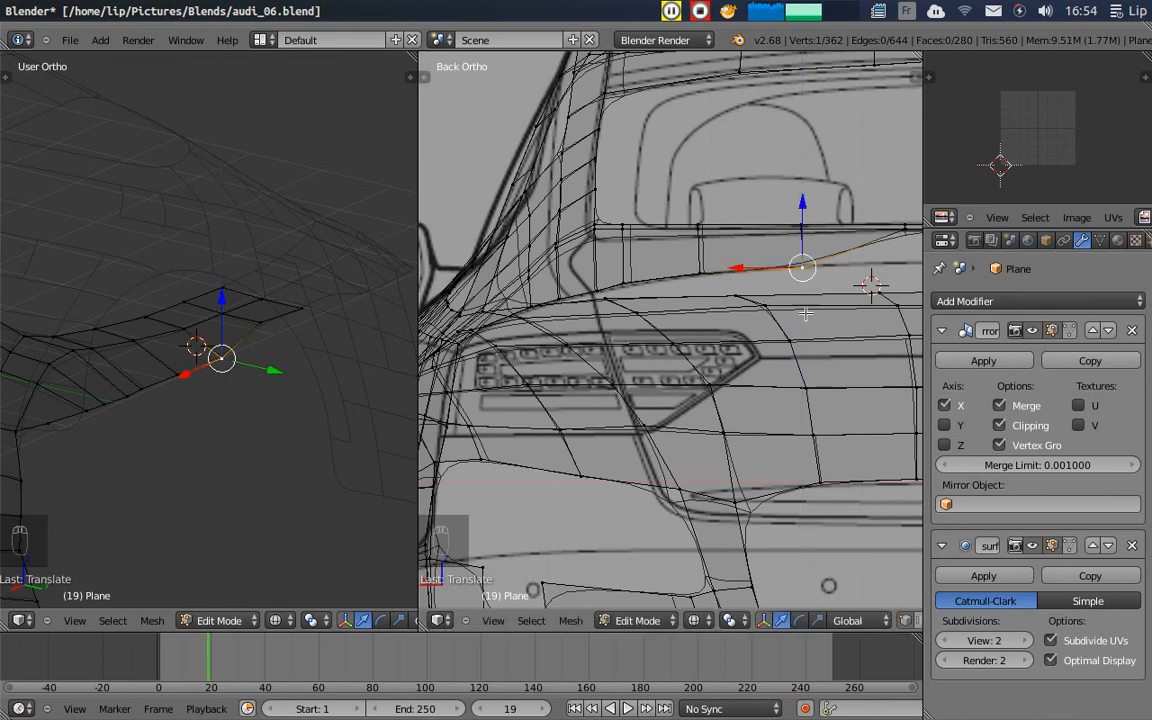
pyautogui.keyDown('ctrl'); pyautogui.scroll(7, 806, 314); pyautogui.keyUp('ctrl')
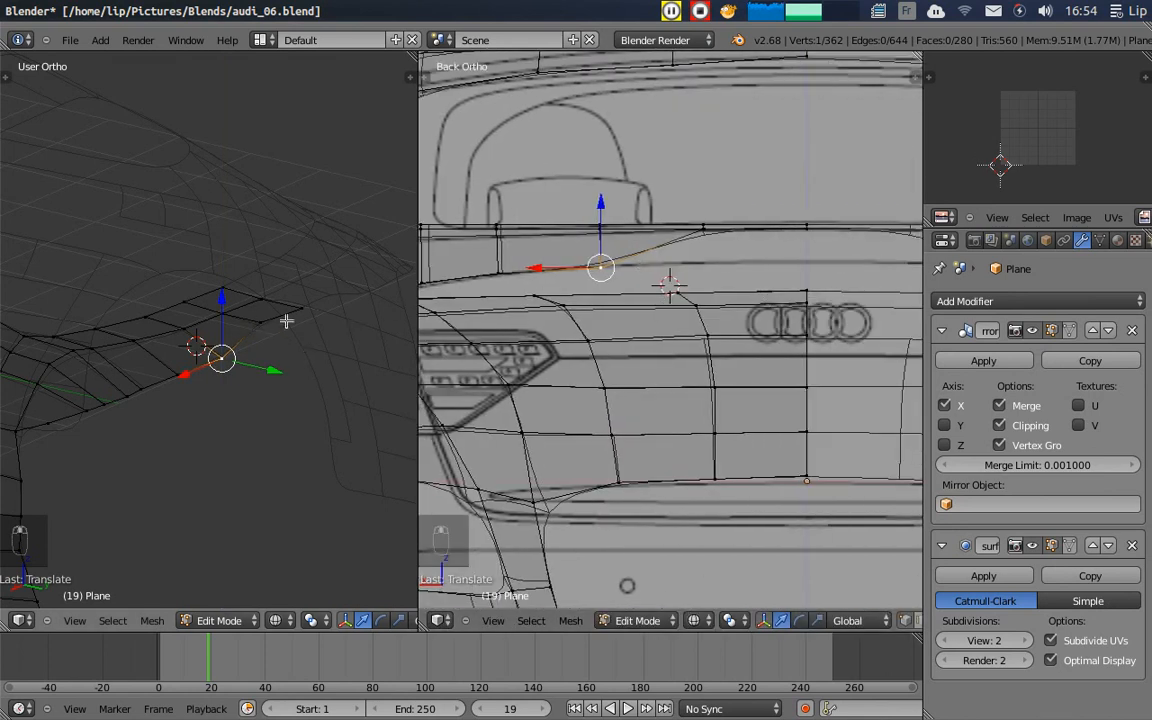
pyautogui.rightClick(286, 321)
pyautogui.moveTo(706, 163); pyautogui.dragTo(705, 194)
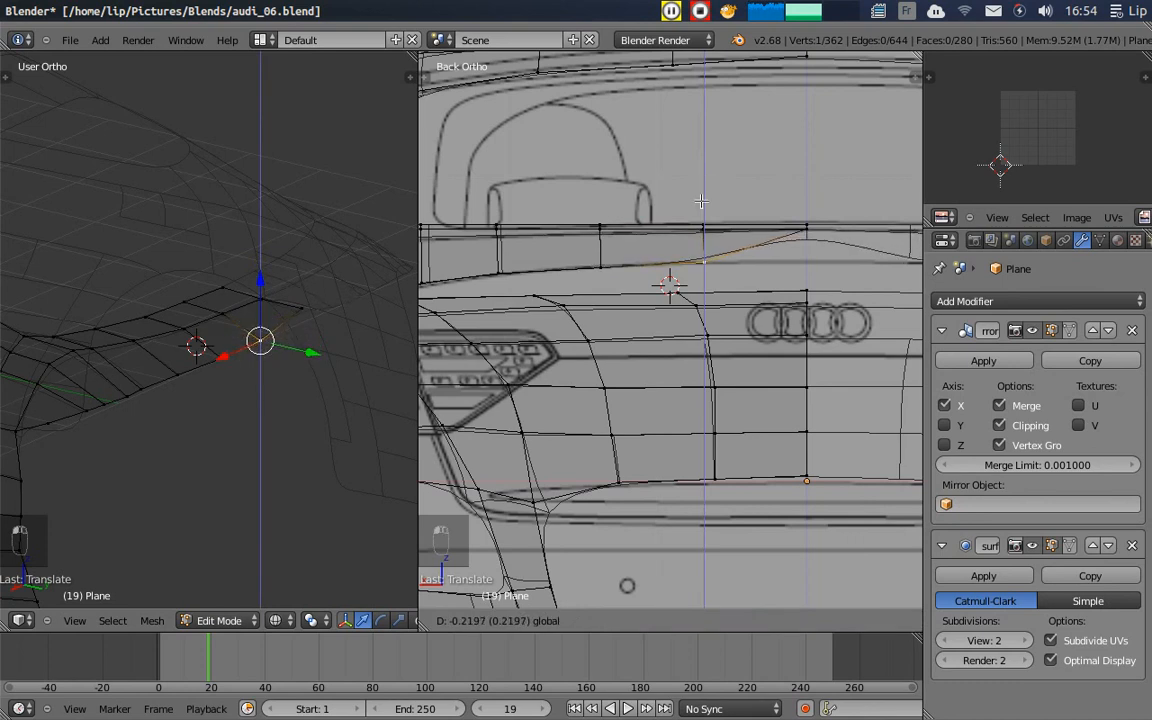
pyautogui.rightClick(810, 233)
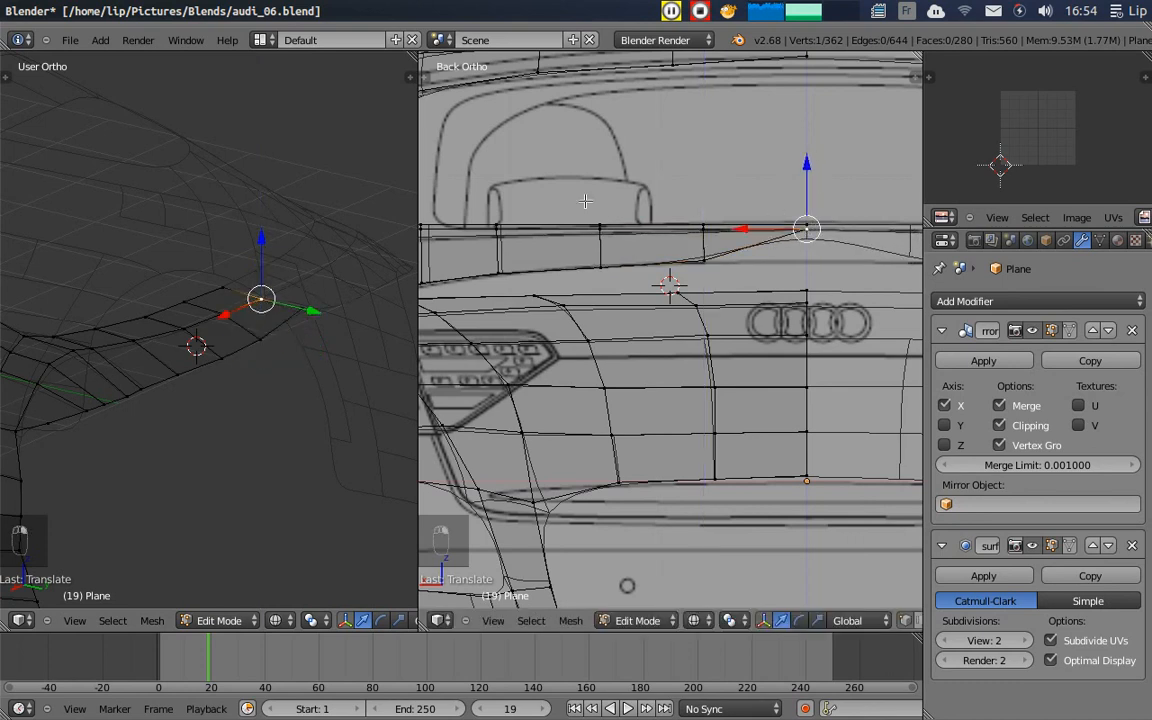
pyautogui.rightClick(302, 308)
pyautogui.moveTo(808, 165); pyautogui.dragTo(810, 195)
pyautogui.scroll(-7, 772, 265)
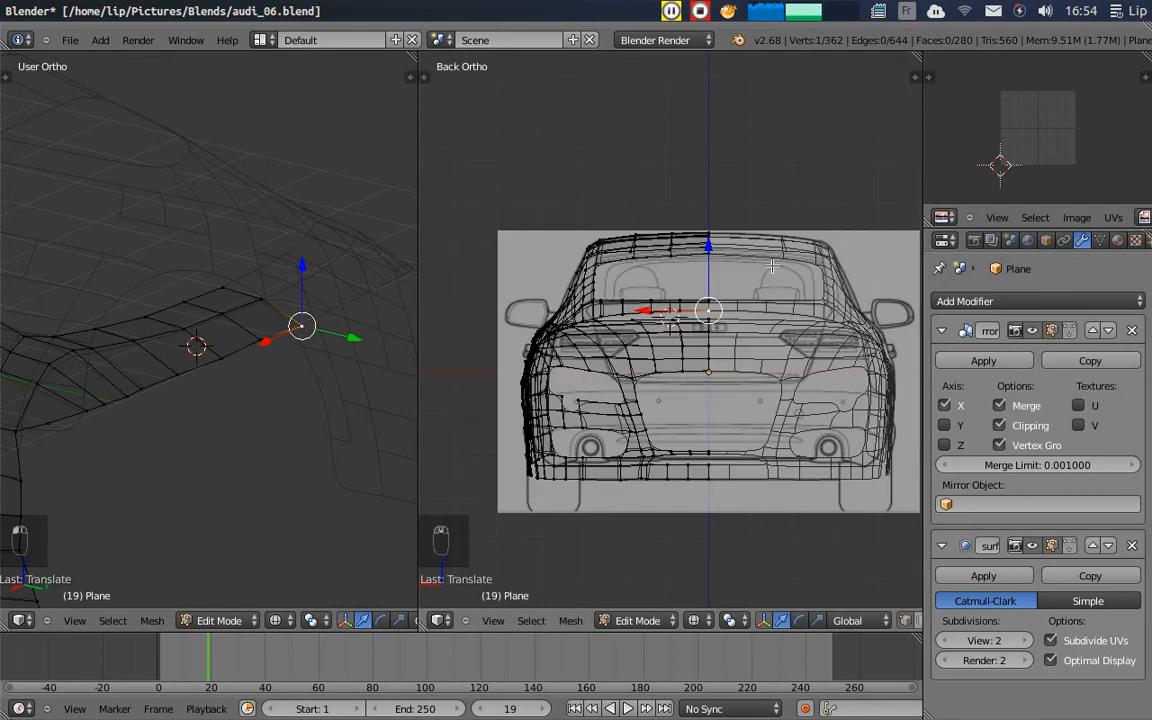
# - Select the trunk's middle-row vertex on the centre line in solid display and lower it in the back-view wireframe
pyautogui.press('z')
pyautogui.moveTo(759, 287)
pyautogui.mouseDown(button='middle')
pyautogui.moveTo(699, 365)
pyautogui.moveTo(581, 404)
pyautogui.moveTo(527, 330)
pyautogui.moveTo(637, 288)
pyautogui.moveTo(616, 438)
pyautogui.moveTo(583, 482)
pyautogui.mouseUp(button='middle')
pyautogui.rightClick(655, 409)
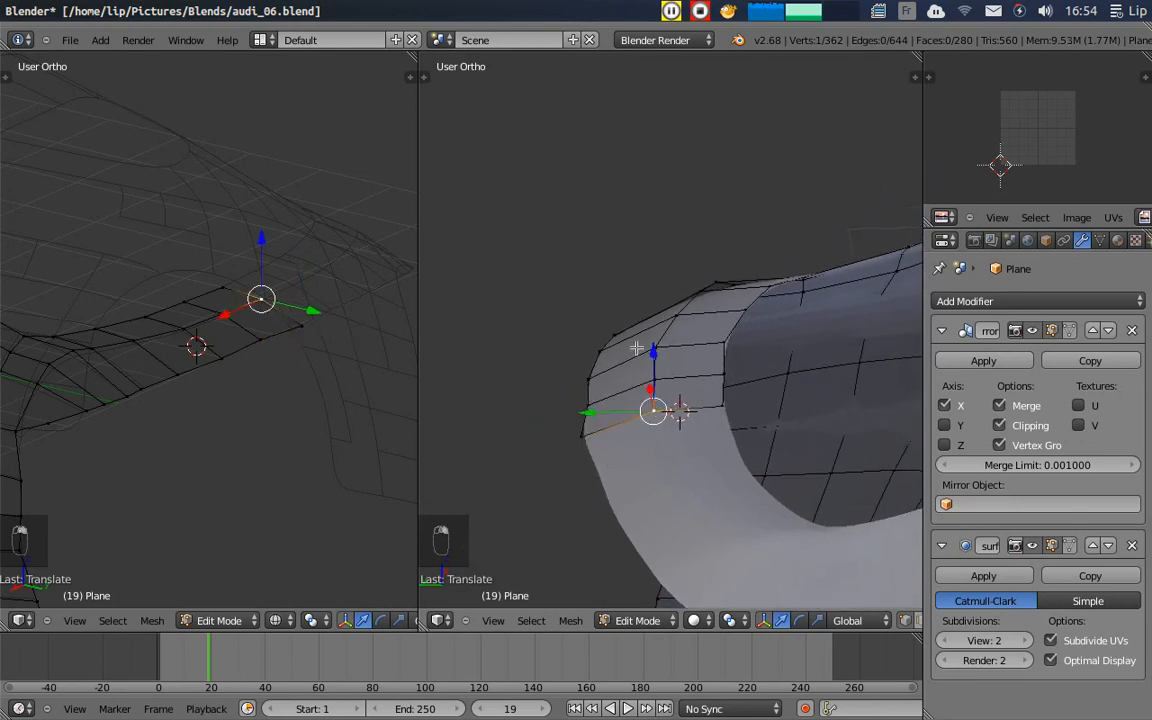
pyautogui.click(493, 620)
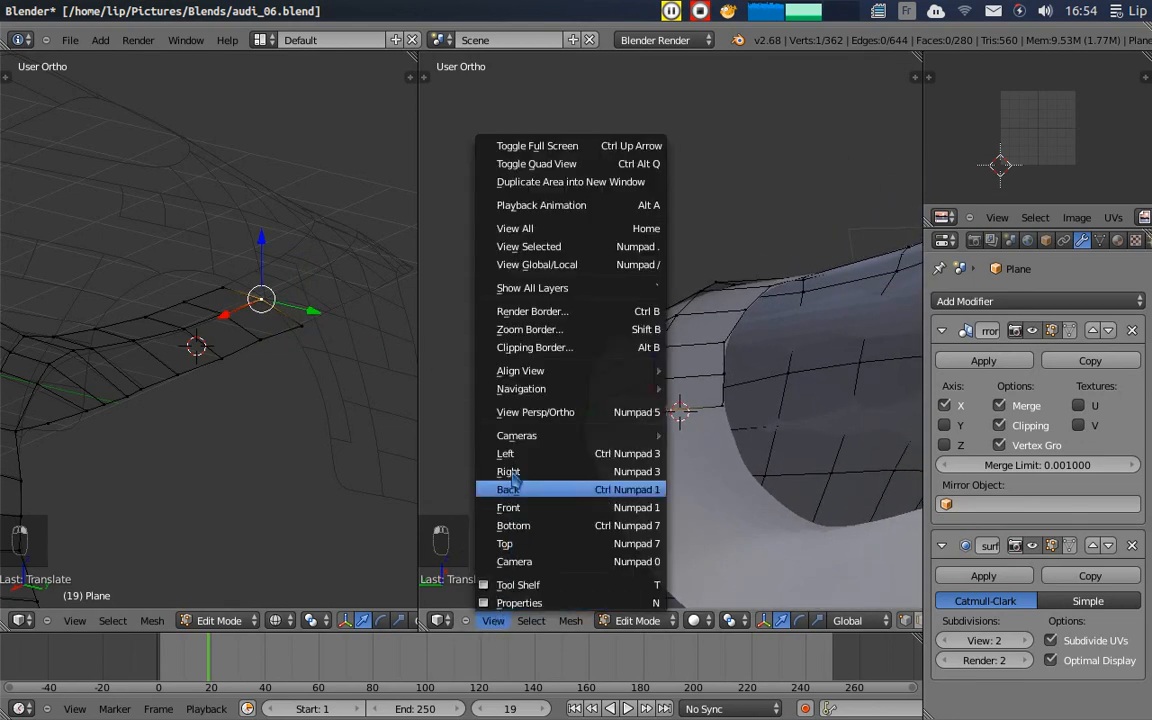
pyautogui.click(510, 489)
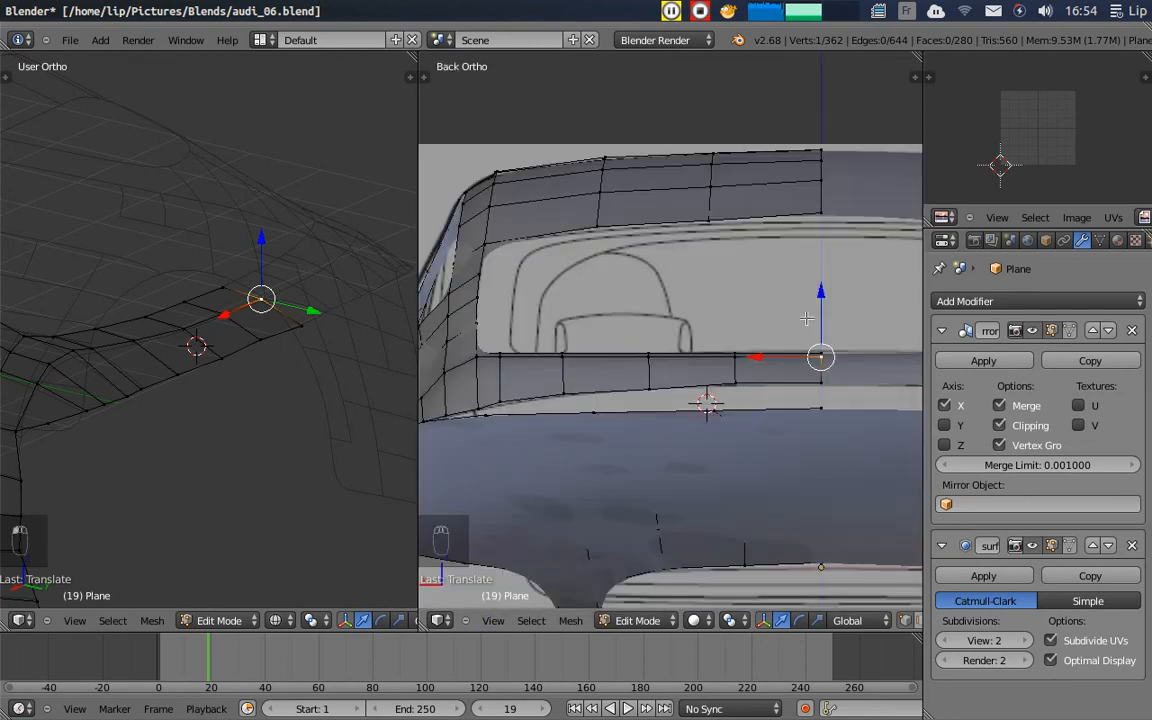
pyautogui.press('z')
pyautogui.moveTo(822, 292)
pyautogui.mouseDown()
pyautogui.moveTo(834, 319)
pyautogui.moveTo(836, 310)
pyautogui.mouseUp()
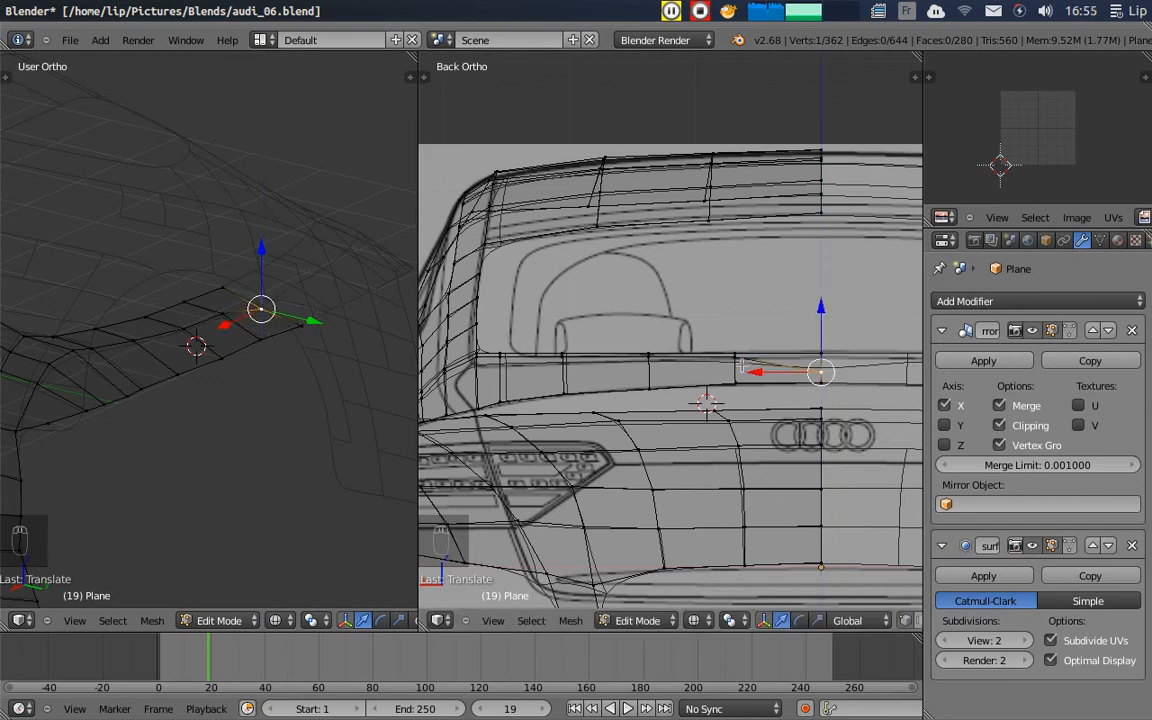
# - Lower the other middle-row trunk vertices from beside the centre line out toward the fender corner, between the upper and lower edges
pyautogui.rightClick(734, 360)
pyautogui.moveTo(735, 328); pyautogui.dragTo(740, 316)
pyautogui.rightClick(648, 340)
pyautogui.moveTo(650, 308); pyautogui.dragTo(648, 318)
pyautogui.rightClick(563, 355)
pyautogui.moveTo(562, 308); pyautogui.dragTo(564, 325)
pyautogui.rightClick(500, 356)
pyautogui.moveTo(499, 308); pyautogui.dragTo(448, 322)
# - Undo the last corner adjustment and refine the heights of the middle-row vertices around the trunk's fender corner
pyautogui.rightClick(476, 357)
pyautogui.rightClick(447, 370)
pyautogui.hotkey('ctrl', 'z')
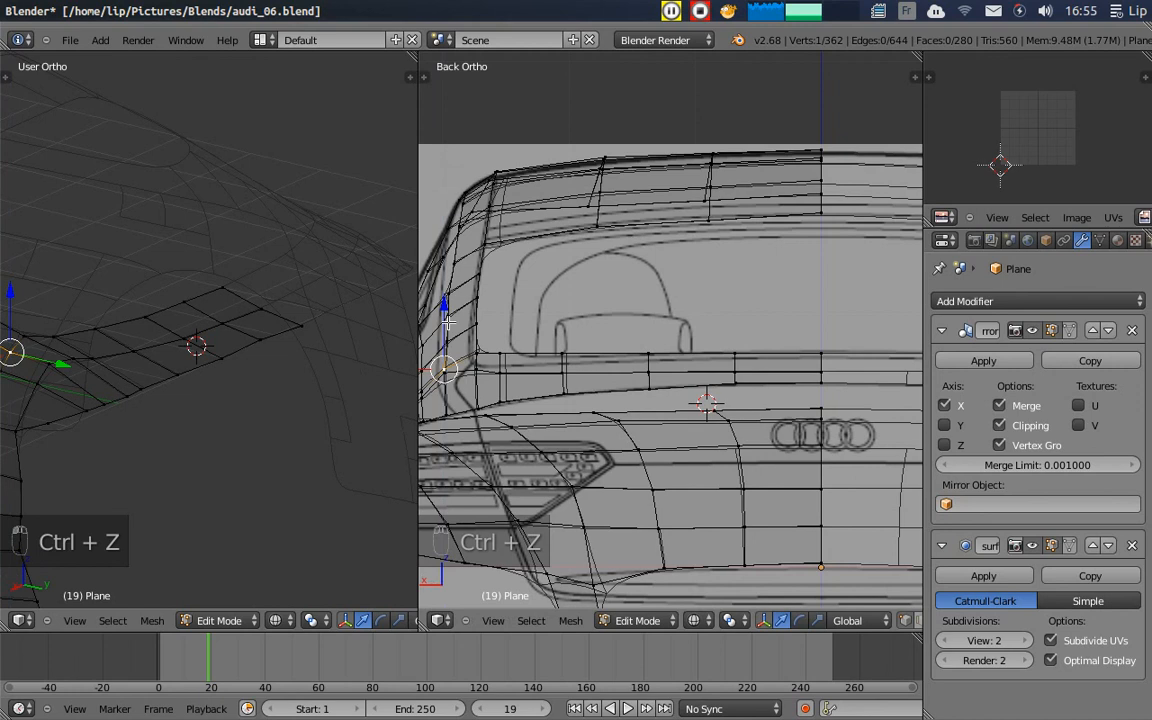
pyautogui.rightClick(52, 363)
pyautogui.moveTo(443, 318); pyautogui.dragTo(495, 316)
pyautogui.rightClick(476, 369)
pyautogui.rightClick(497, 370)
# - Select the six vertices along the trunk's rear edge and extrude them downward by about 0.26 in the back view
pyautogui.moveTo(216, 401)
pyautogui.mouseDown(button='middle')
pyautogui.moveTo(300, 360)
pyautogui.moveTo(185, 337)
pyautogui.moveTo(31, 368)
pyautogui.moveTo(3, 338)
pyautogui.moveTo(244, 352)
pyautogui.moveTo(303, 325)
pyautogui.moveTo(266, 325)
pyautogui.mouseUp(button='middle')
pyautogui.press('z')
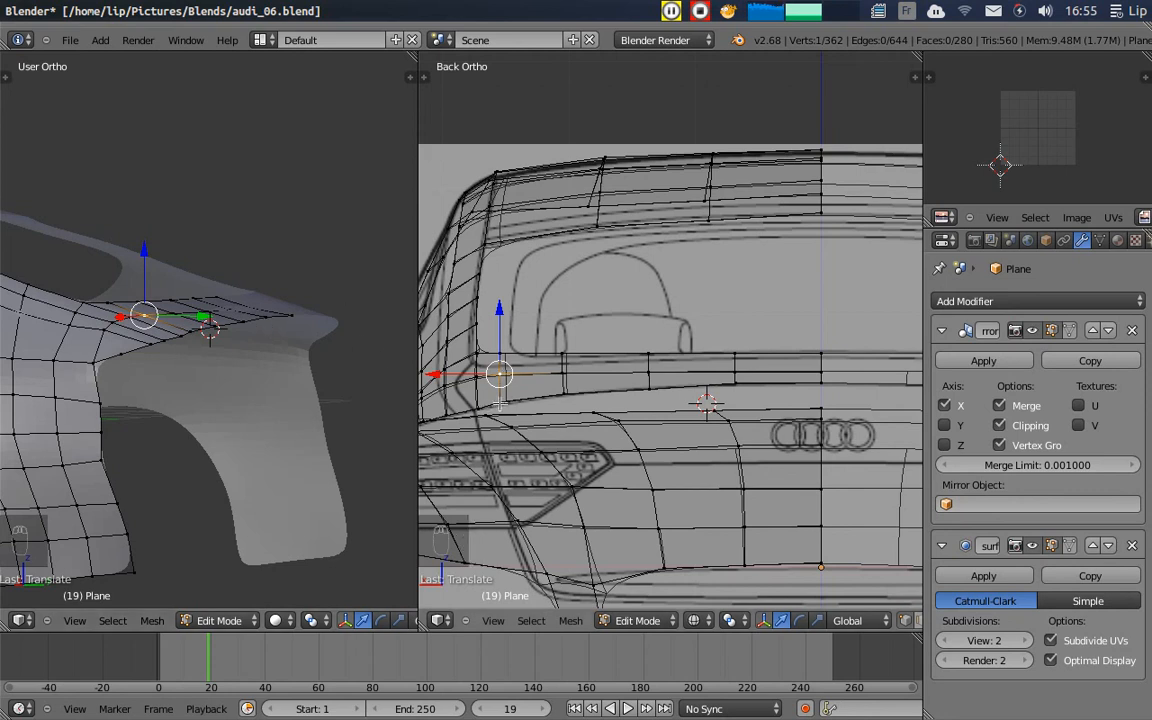
pyautogui.moveTo(193, 322); pyautogui.dragTo(205, 425, button='middle')
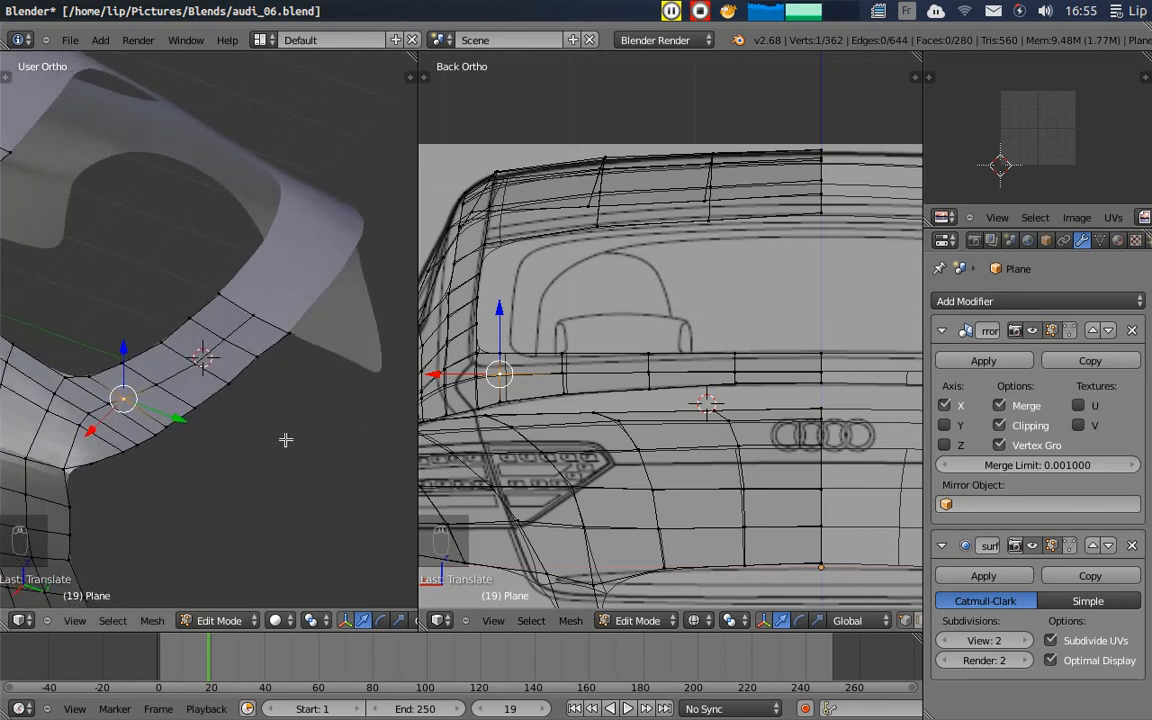
pyautogui.rightClick(478, 410)
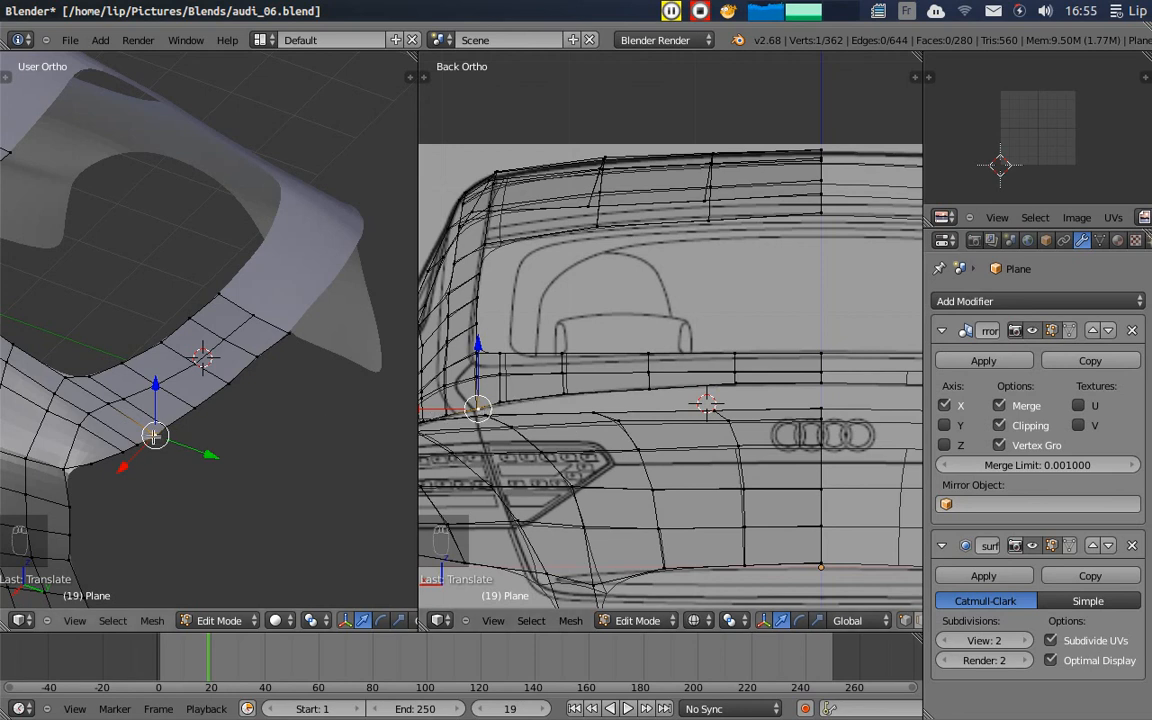
pyautogui.keyDown('shift'); pyautogui.rightClick(287, 333); pyautogui.keyUp('shift')
pyautogui.keyDown('shift'); pyautogui.rightClick(258, 355); pyautogui.keyUp('shift')
pyautogui.keyDown('shift'); pyautogui.rightClick(199, 405); pyautogui.keyUp('shift')
pyautogui.keyDown('shift'); pyautogui.rightClick(229, 382); pyautogui.keyUp('shift')
pyautogui.keyDown('shift'); pyautogui.rightClick(166, 427); pyautogui.keyUp('shift')
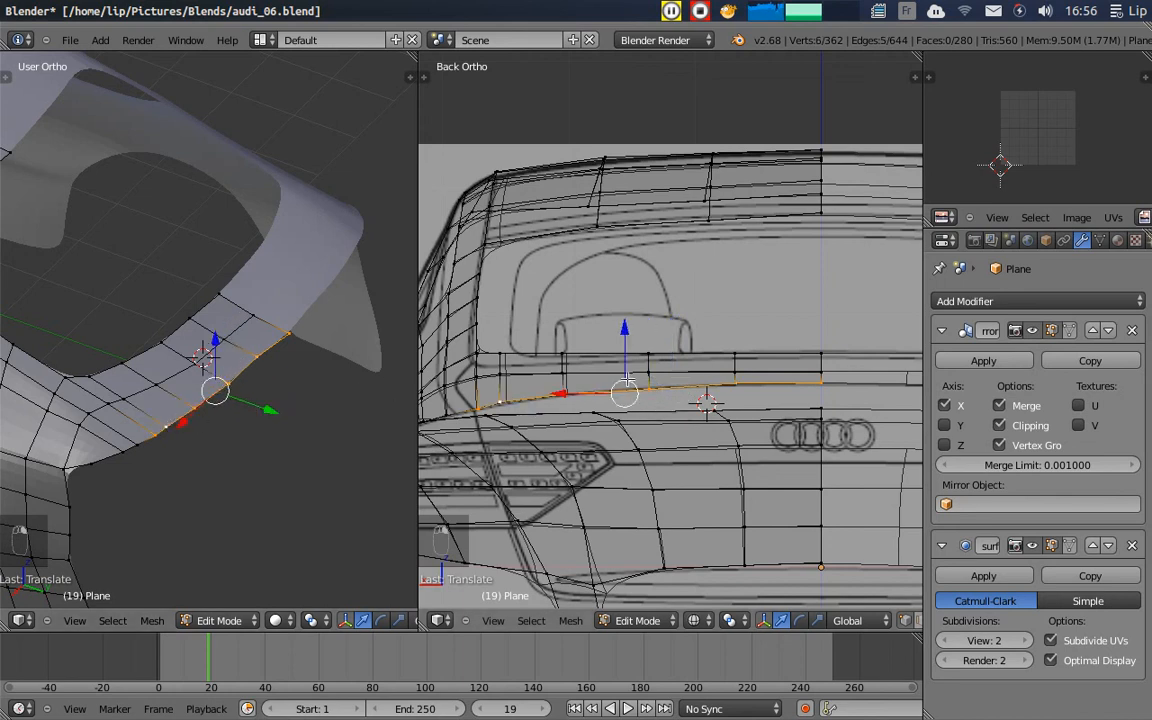
pyautogui.press('e')
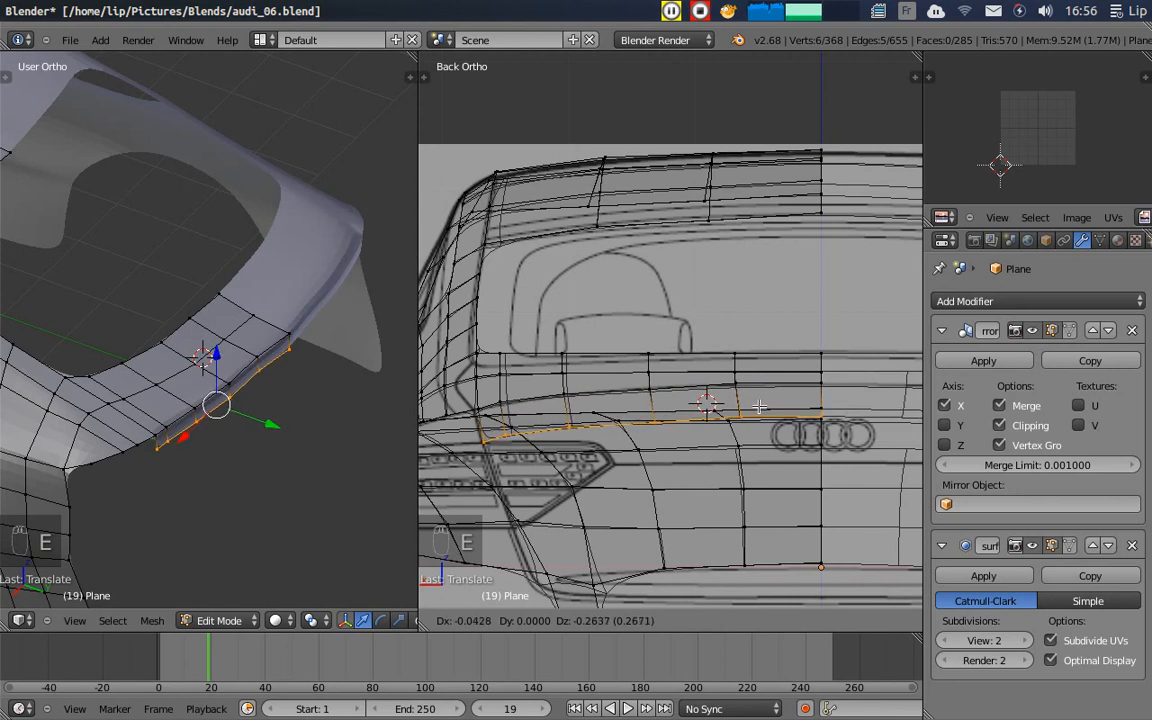
pyautogui.click(760, 407)
# - Lower the newly extruded edge's vertices one by one from the fender corner inward, levelling them just above the tail light
pyautogui.rightClick(510, 425)
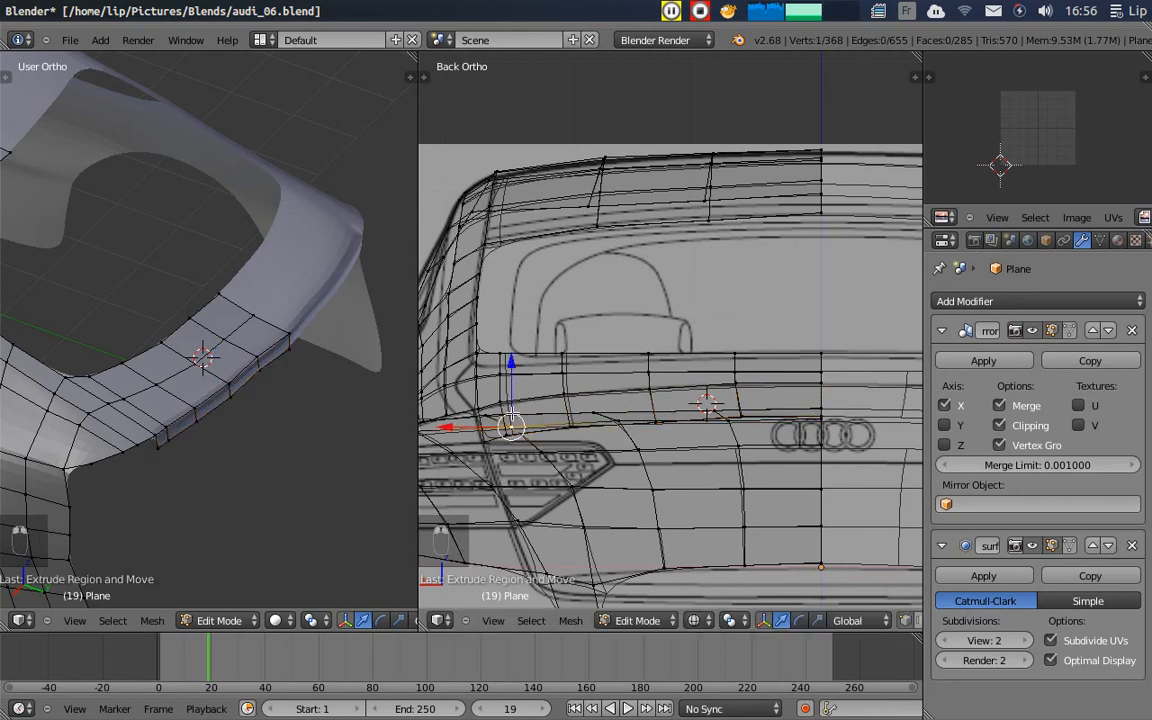
pyautogui.rightClick(168, 440)
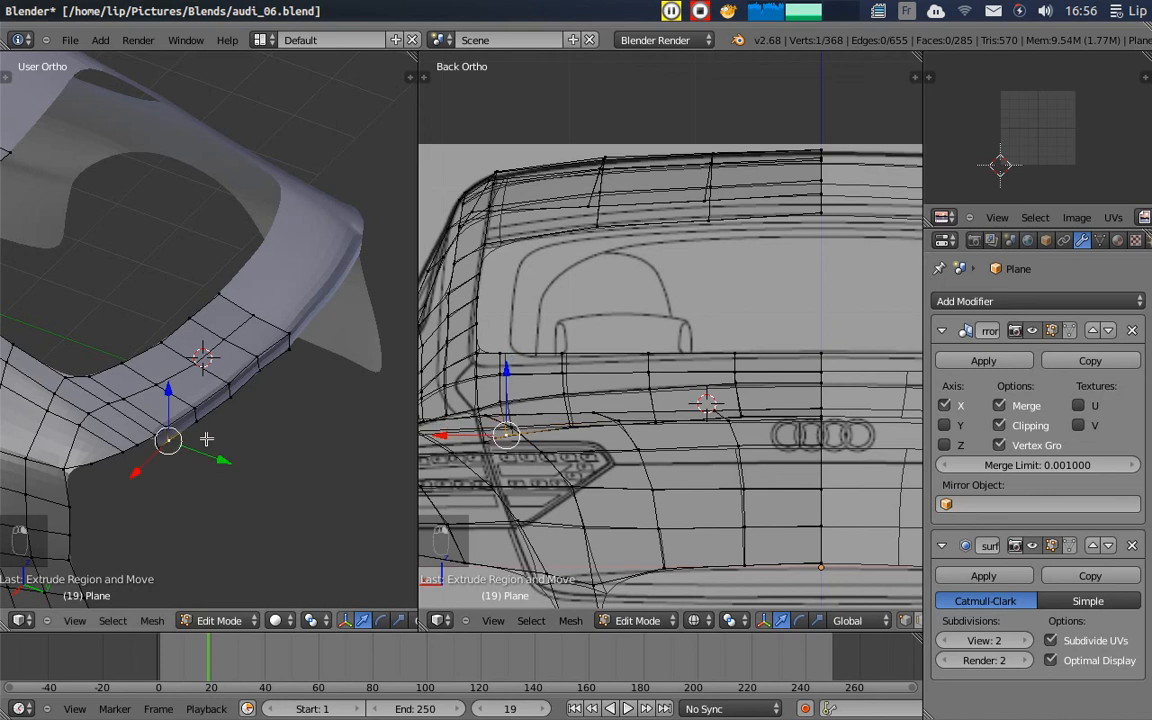
pyautogui.moveTo(505, 371); pyautogui.dragTo(568, 376)
pyautogui.rightClick(569, 426)
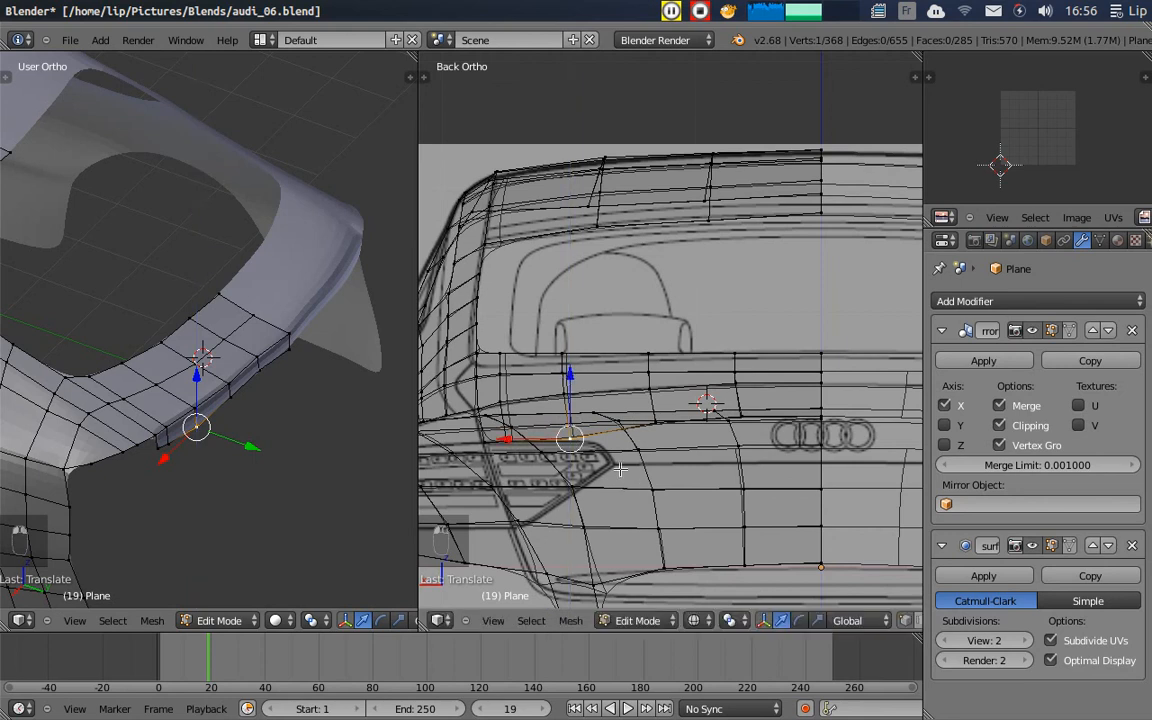
pyautogui.rightClick(657, 420)
pyautogui.moveTo(653, 362); pyautogui.dragTo(657, 382)
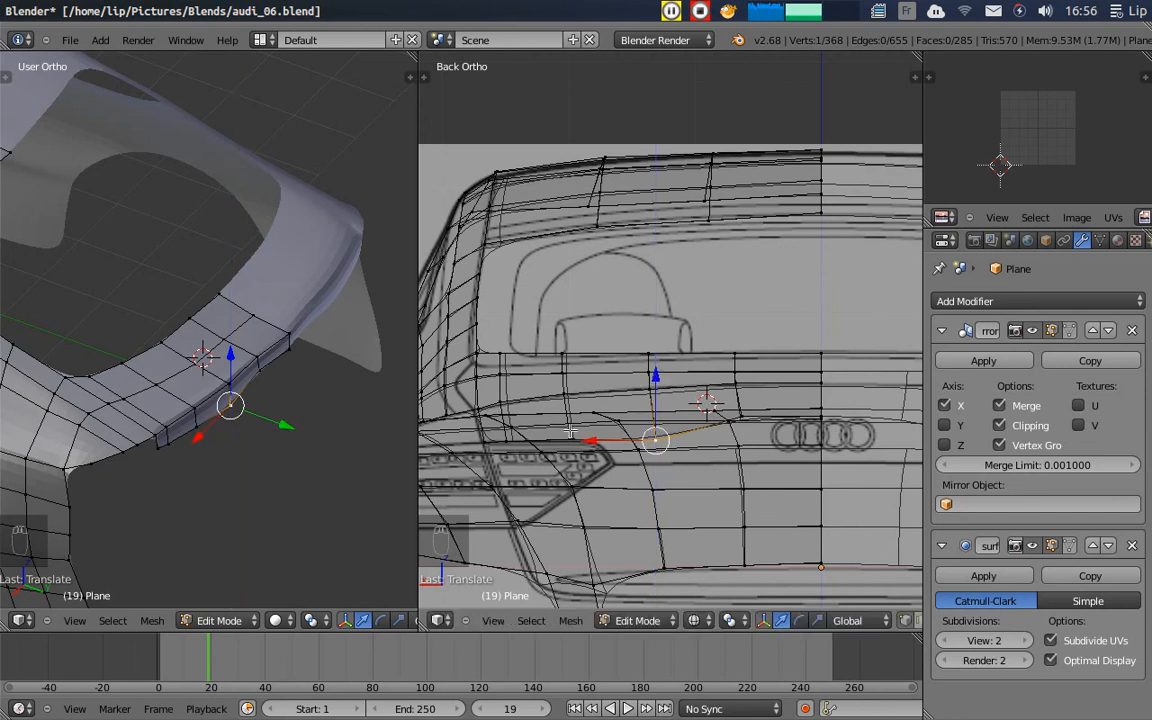
# - Select the column of four trunk vertices above the tail light and shift it sideways toward the centre line
pyautogui.rightClick(570, 433)
pyautogui.keyDown('shift'); pyautogui.rightClick(568, 397); pyautogui.keyUp('shift')
pyautogui.keyDown('shift'); pyautogui.rightClick(564, 376); pyautogui.keyUp('shift')
pyautogui.keyDown('shift'); pyautogui.rightClick(565, 355); pyautogui.keyUp('shift')
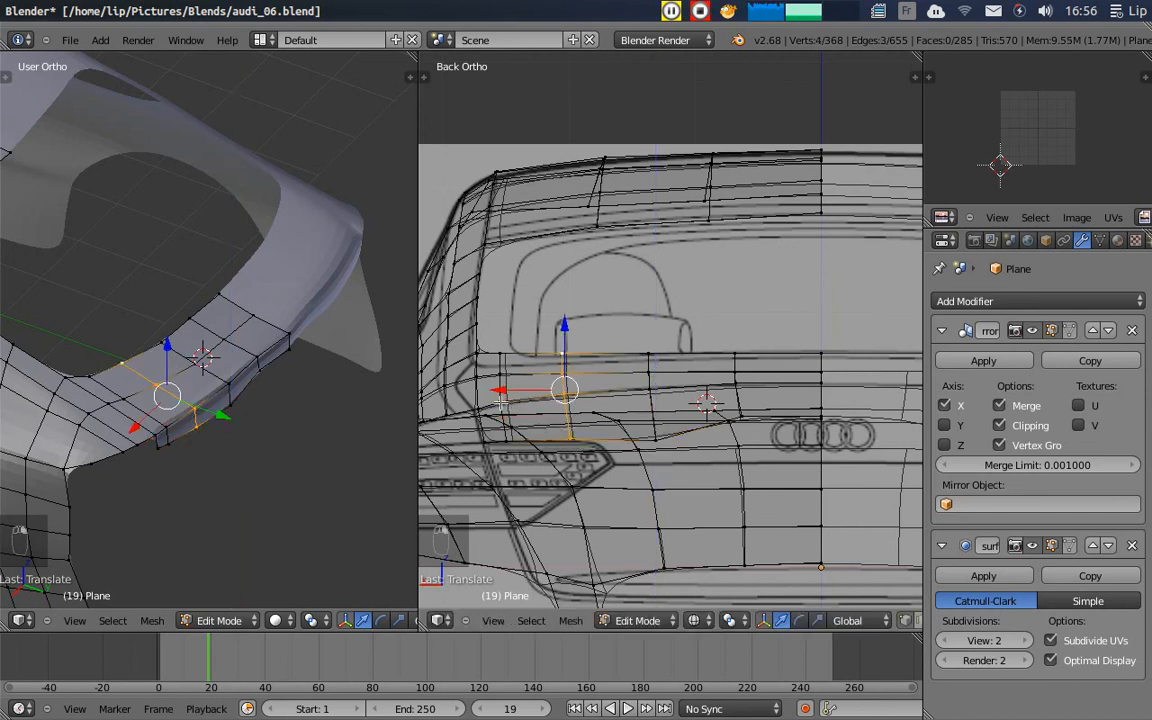
pyautogui.moveTo(502, 393); pyautogui.dragTo(525, 394)
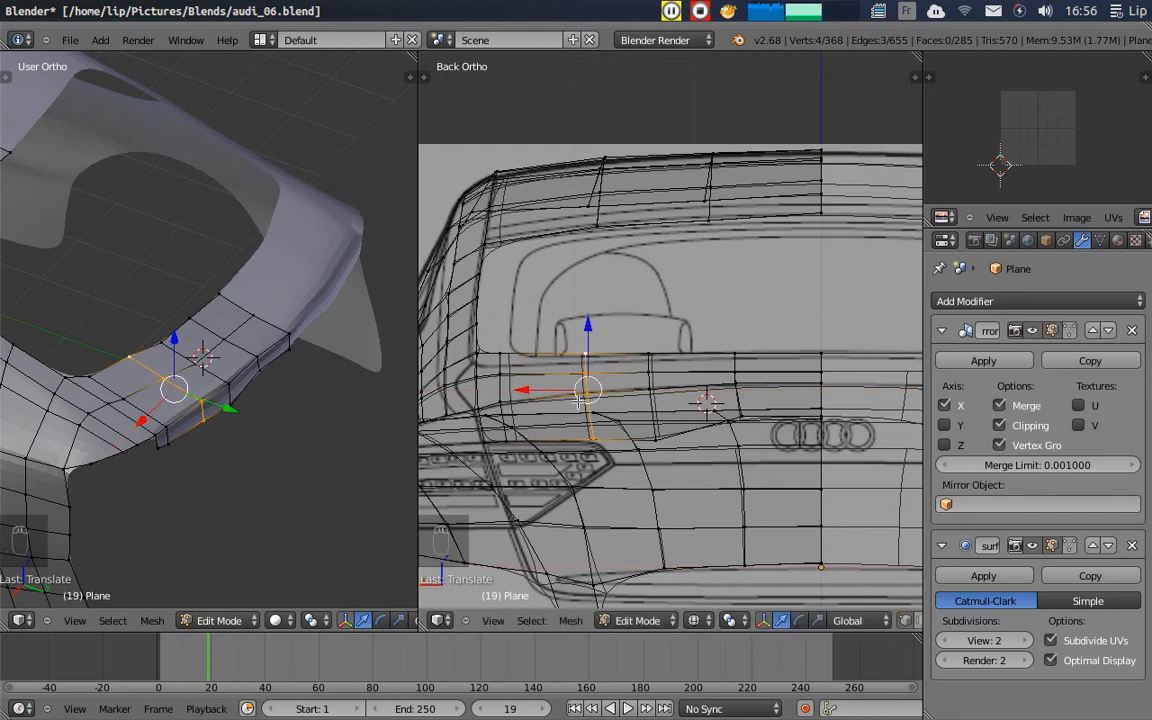
# - Lower the extruded edge's vertex beside the centre line by about 0.16 and the one on the centre line by about 0.15
pyautogui.press('a')
pyautogui.rightClick(651, 436)
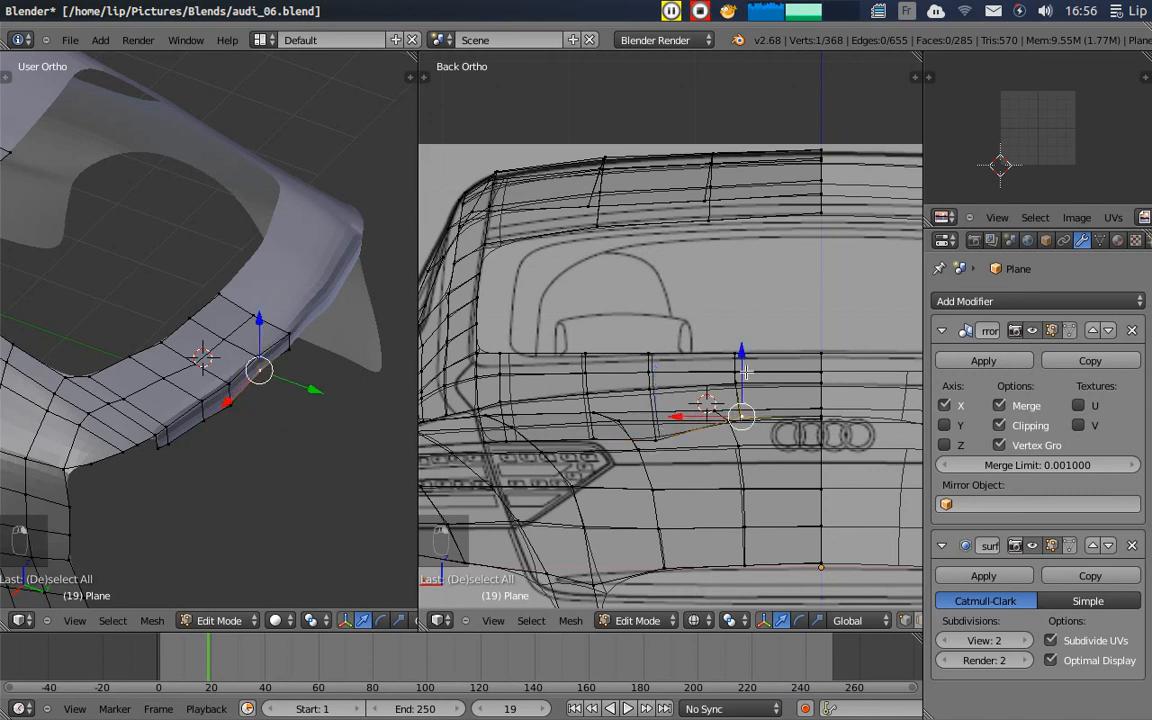
pyautogui.press('g')
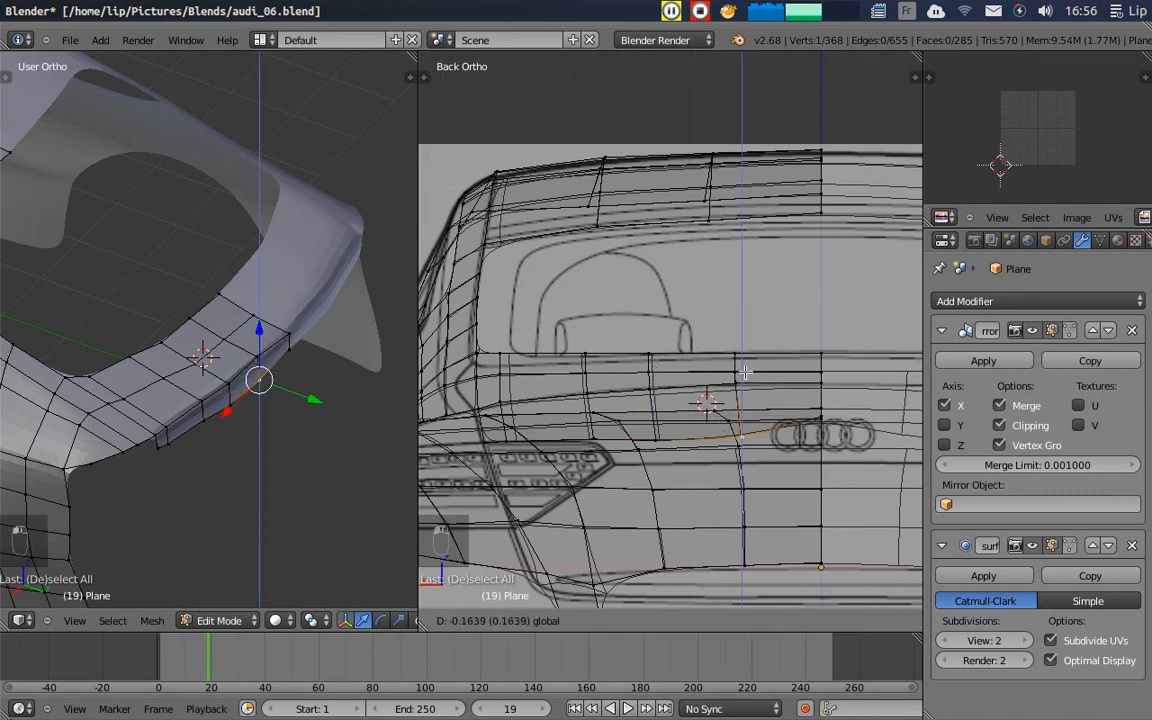
pyautogui.click(746, 372)
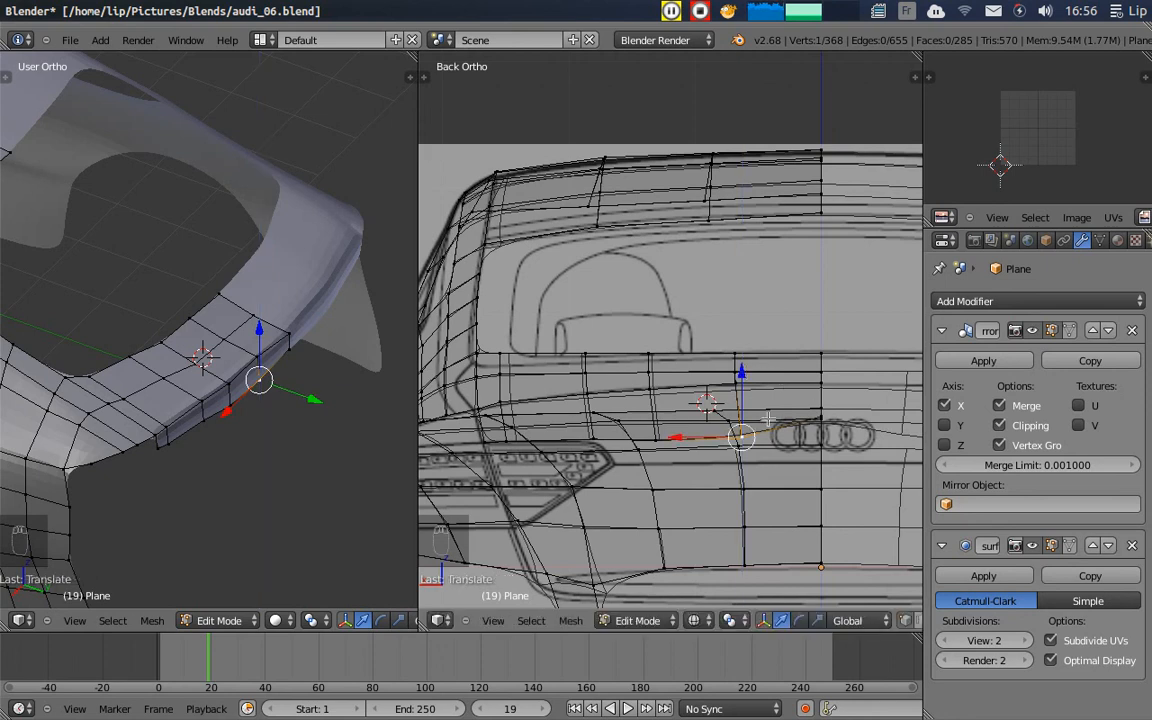
pyautogui.rightClick(294, 351)
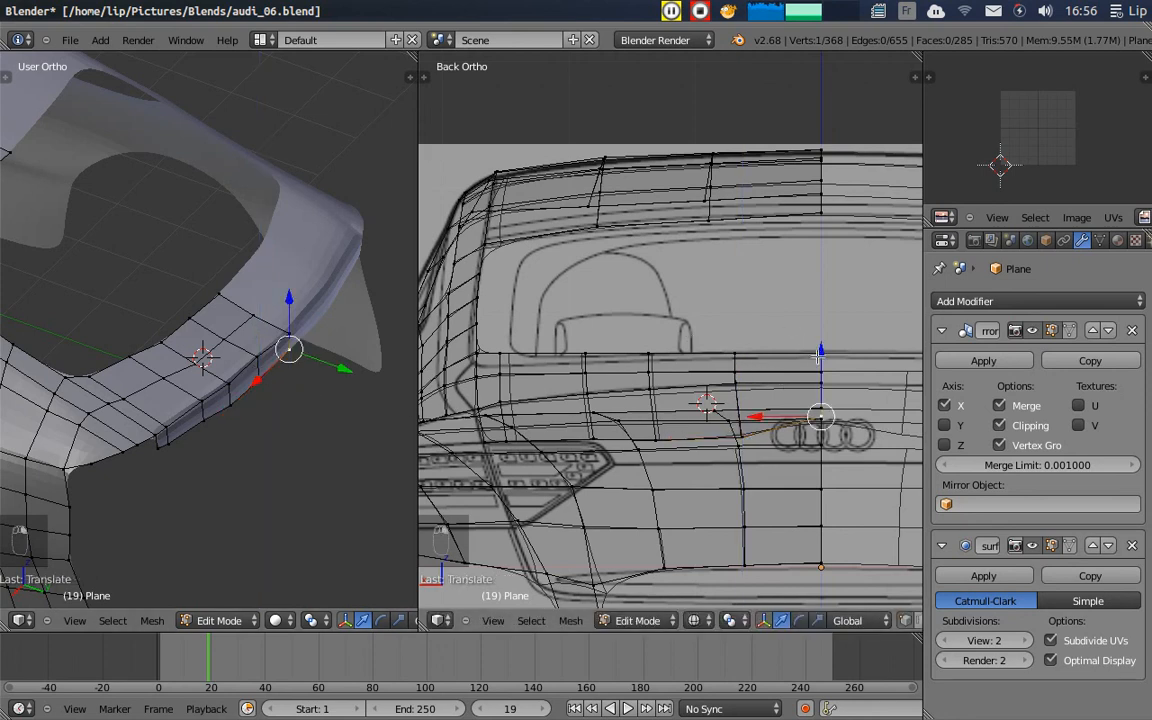
pyautogui.moveTo(819, 352); pyautogui.dragTo(822, 375)
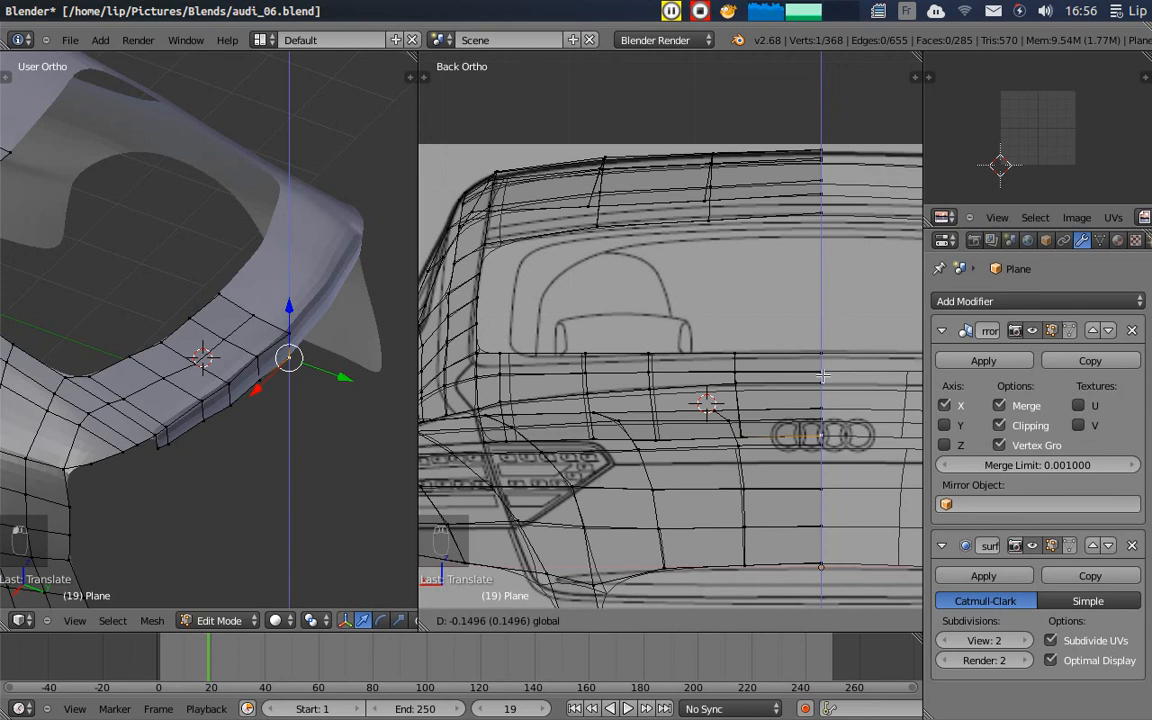
pyautogui.moveTo(822, 375); pyautogui.dragTo(820, 372)
# - Move two of the extruded edge's vertices slightly rearward along the Y axis to smooth the curve seen from above
pyautogui.moveTo(700, 390); pyautogui.dragTo(723, 479, button='middle')
pyautogui.rightClick(684, 425)
pyautogui.press('g')
pyautogui.press('y')
pyautogui.click(738, 458)
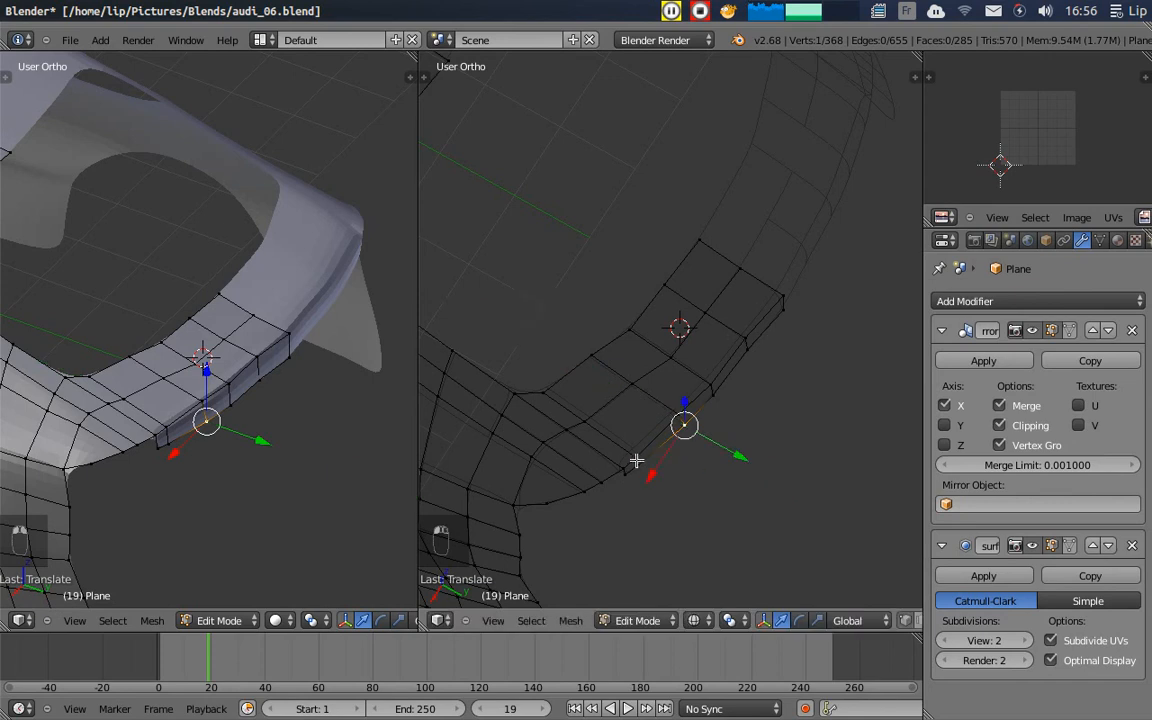
pyautogui.moveTo(764, 405); pyautogui.dragTo(761, 365, button='middle')
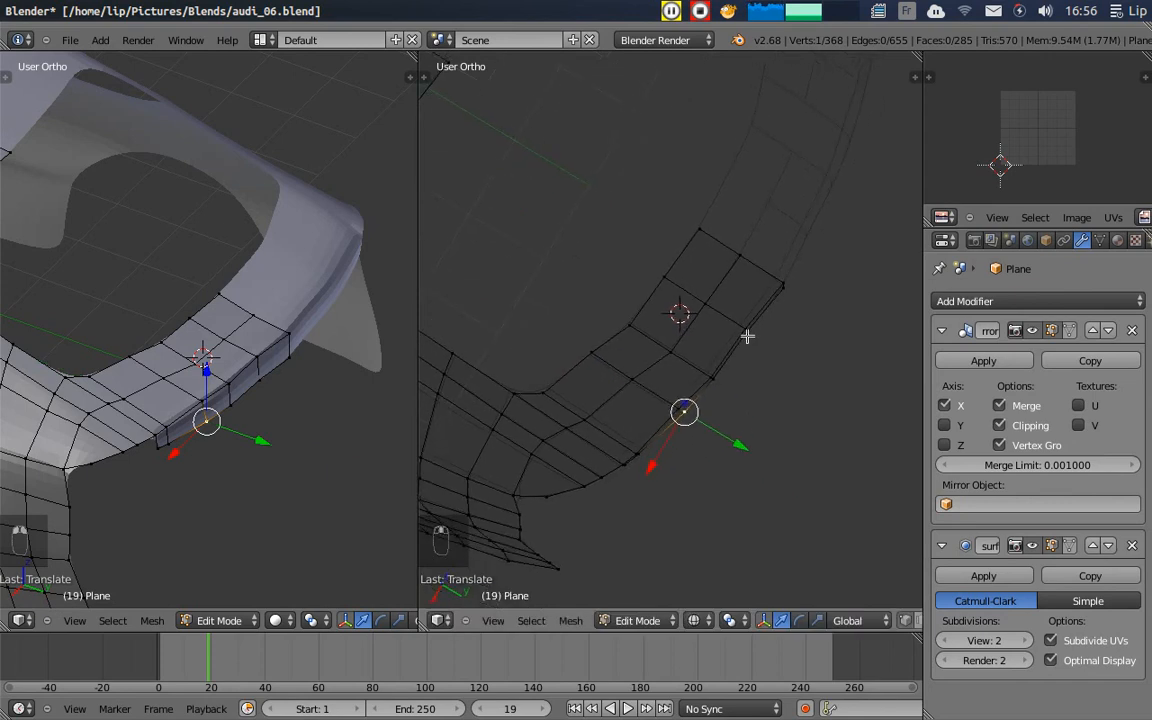
pyautogui.rightClick(748, 333)
pyautogui.press('g')
pyautogui.press('y')
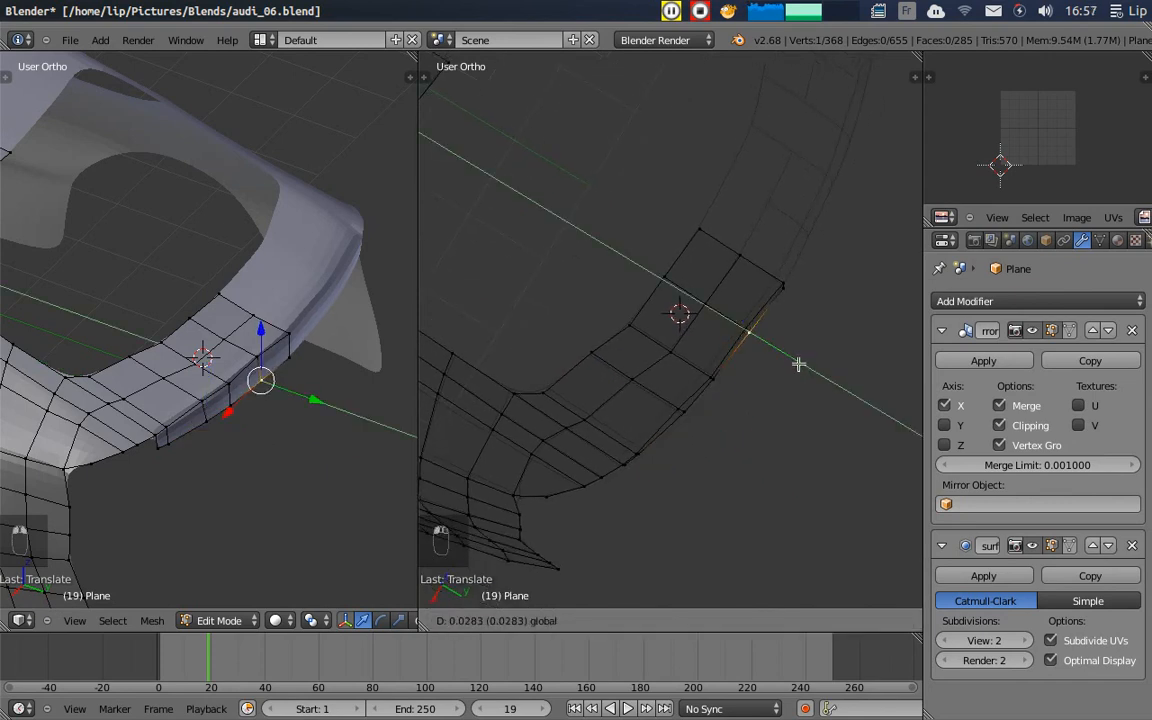
pyautogui.click(798, 364)
# - In the top view, move the trunk's window-side edge vertices near the corner along Y to follow the blueprint's window curve
pyautogui.rightClick(629, 325)
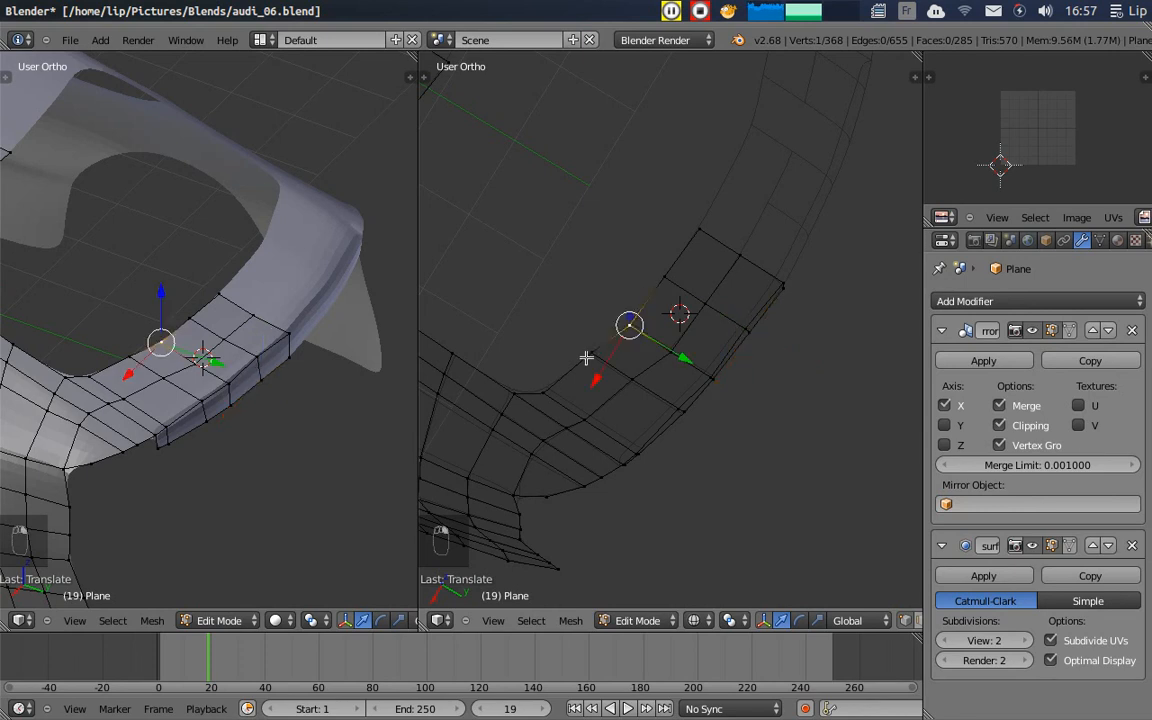
pyautogui.click(493, 620)
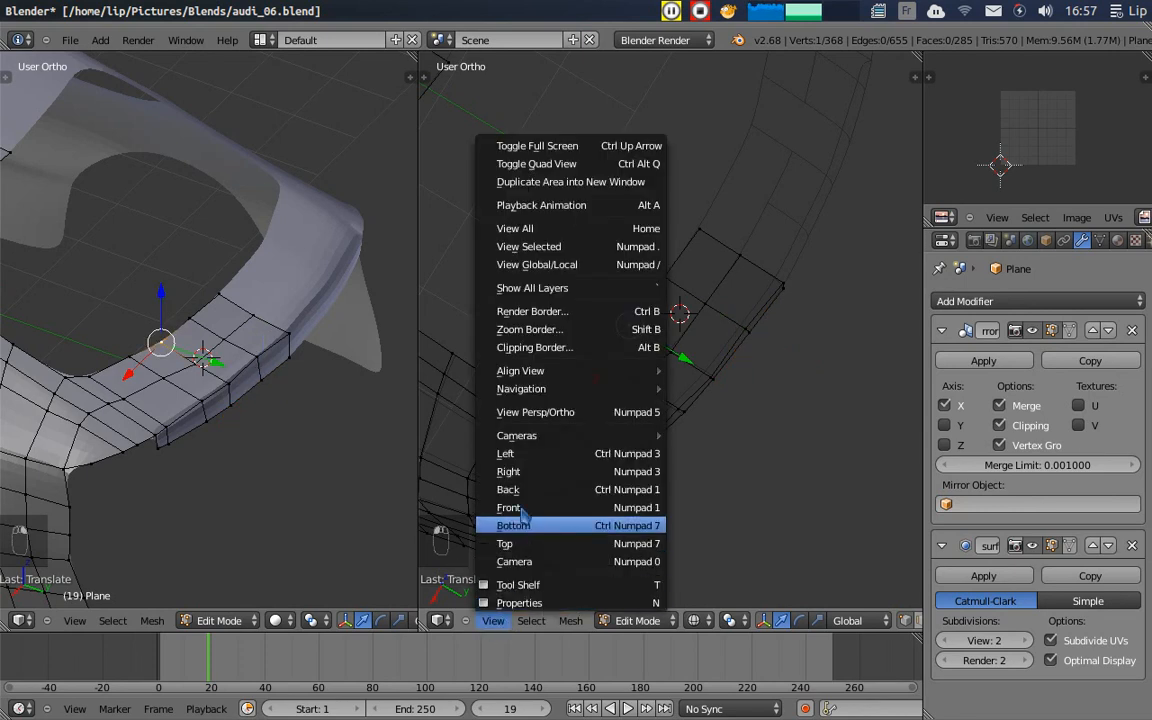
pyautogui.click(526, 543)
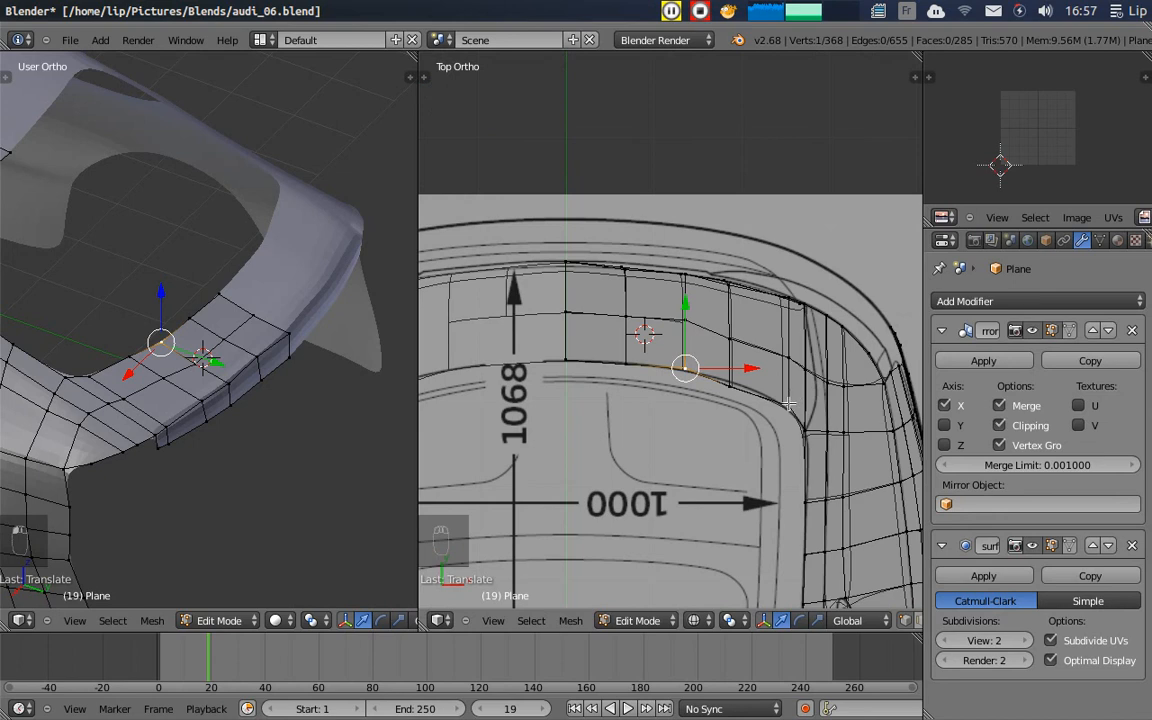
pyautogui.press('z')
pyautogui.rightClick(730, 381)
pyautogui.press('z')
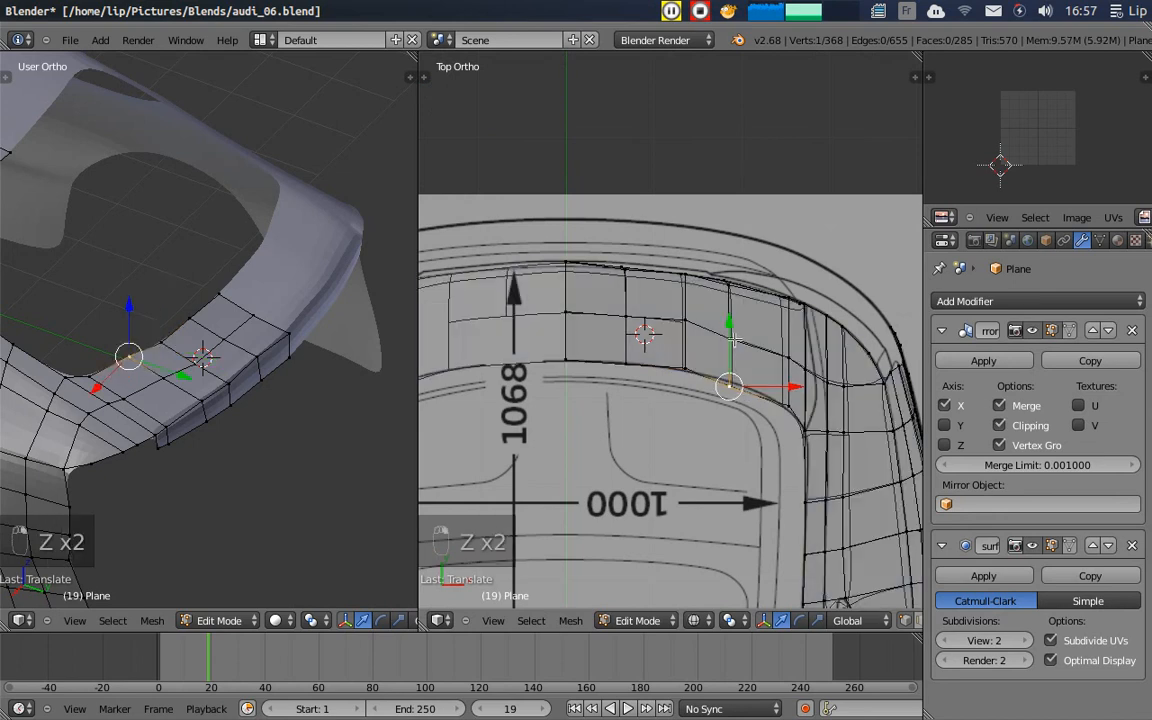
pyautogui.press('g')
pyautogui.press('y')
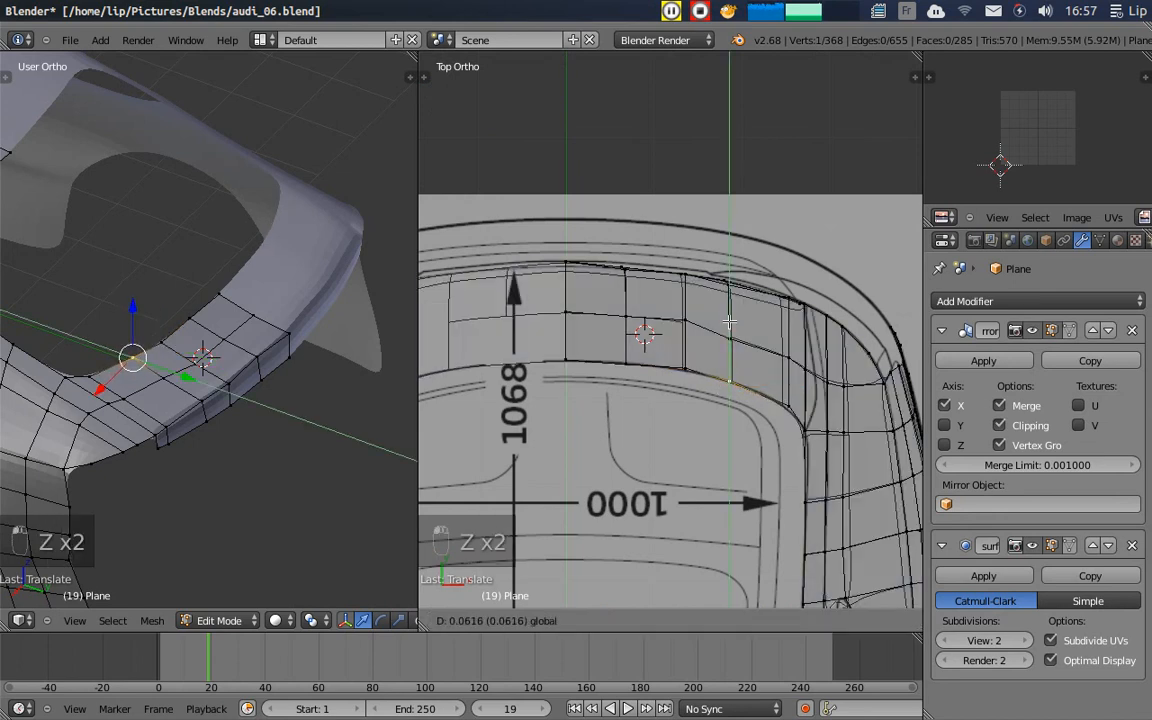
pyautogui.moveTo(729, 322); pyautogui.dragTo(729, 322)
pyautogui.rightClick(789, 406)
pyautogui.moveTo(790, 349); pyautogui.dragTo(790, 349)
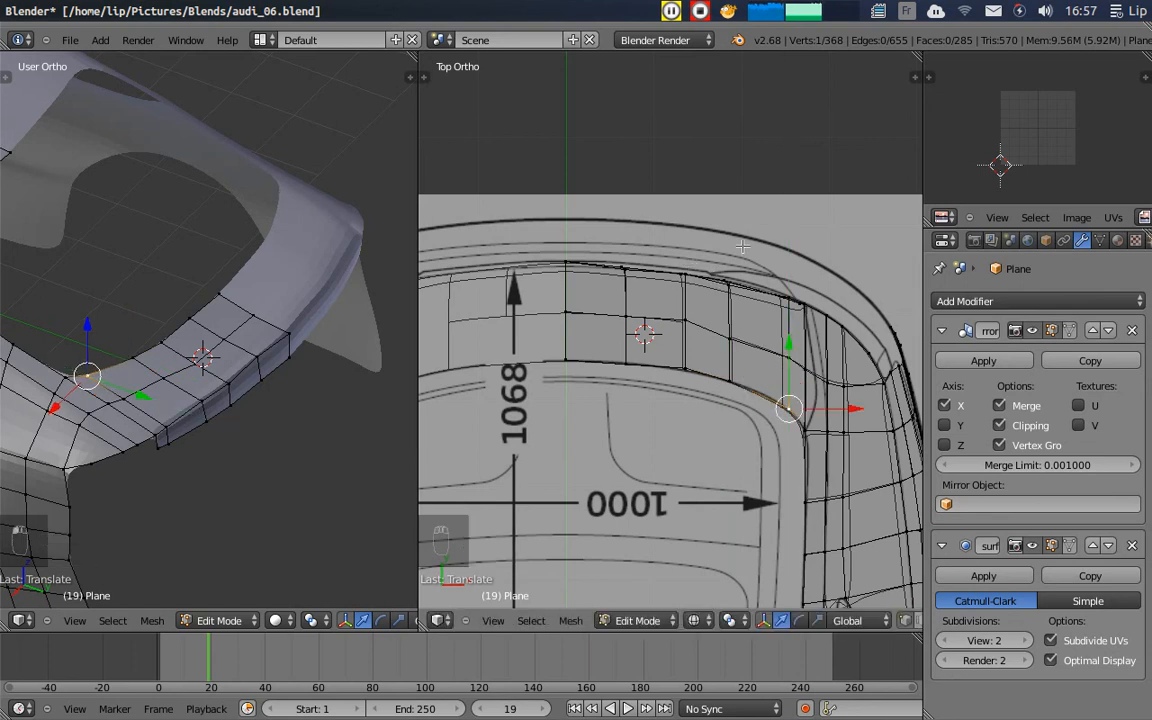
# - Shift the extruded rear edge's vertices outward along Y in the top view, from beside the centre line to the fender corner
pyautogui.rightClick(622, 265)
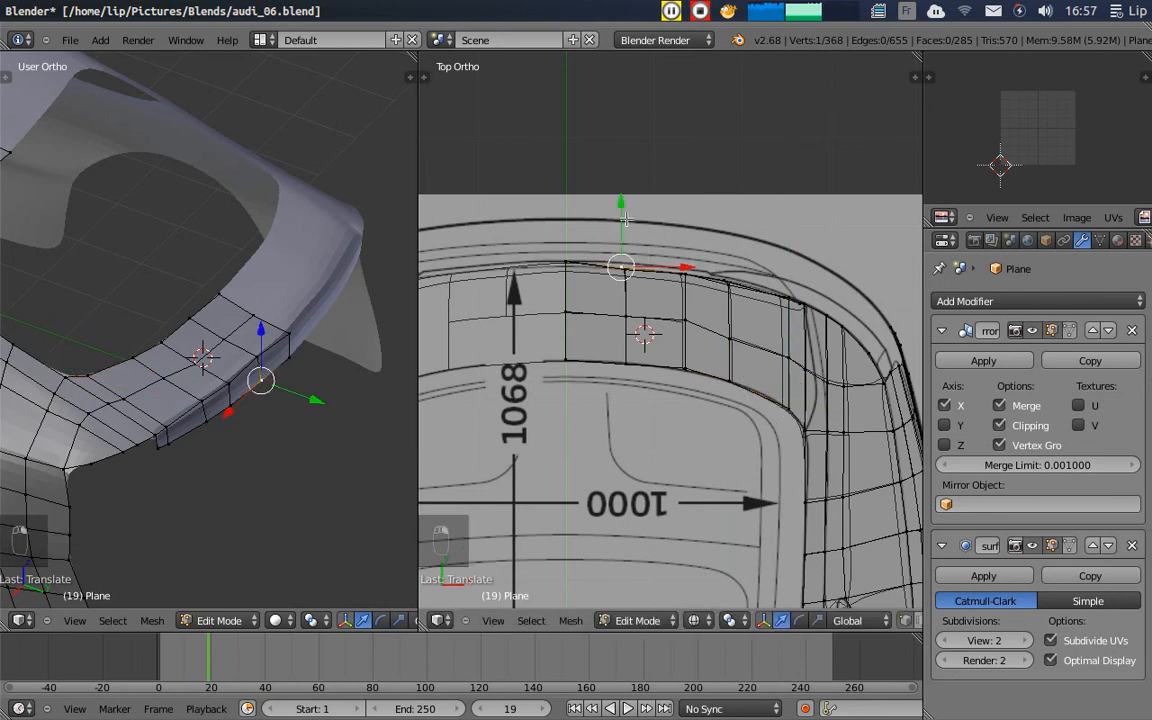
pyautogui.moveTo(622, 205); pyautogui.dragTo(608, 216)
pyautogui.rightClick(678, 270)
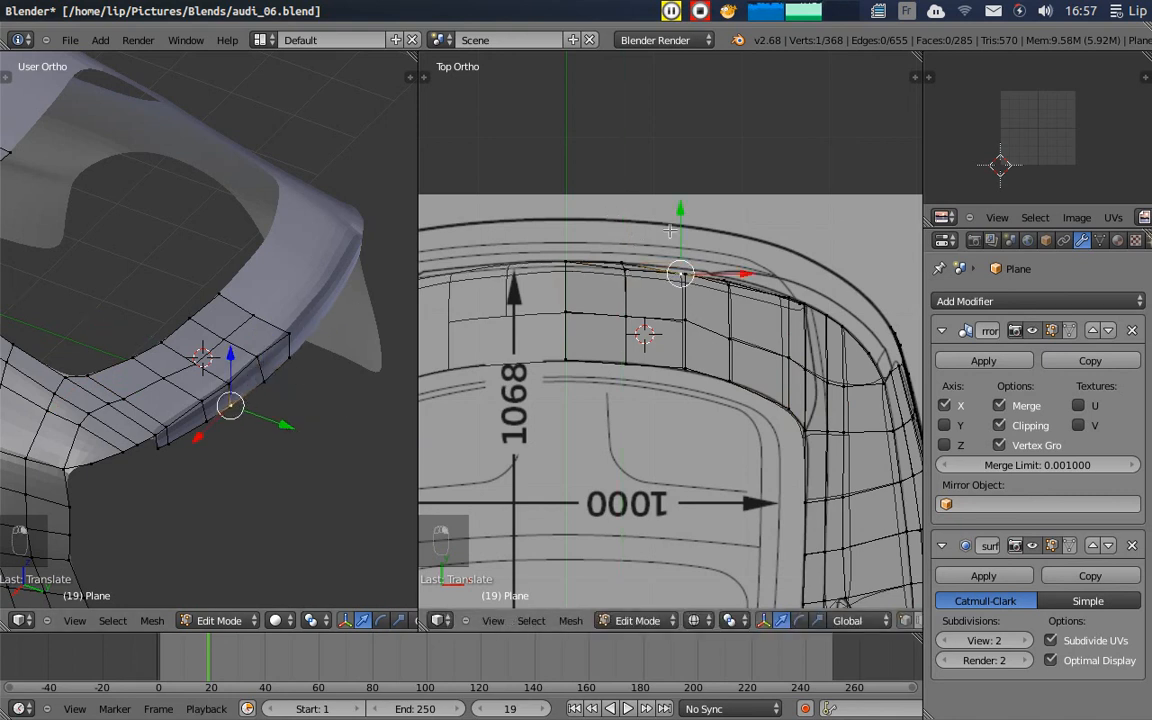
pyautogui.moveTo(682, 213); pyautogui.dragTo(725, 222)
pyautogui.rightClick(627, 278)
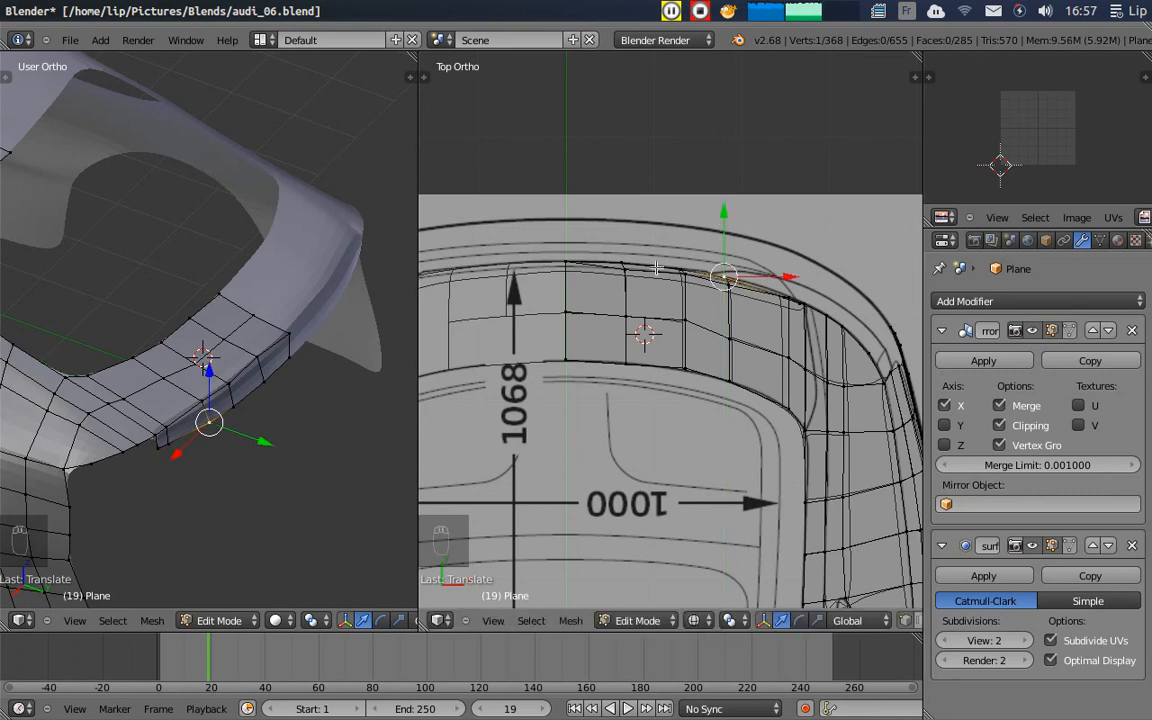
pyautogui.rightClick(175, 437)
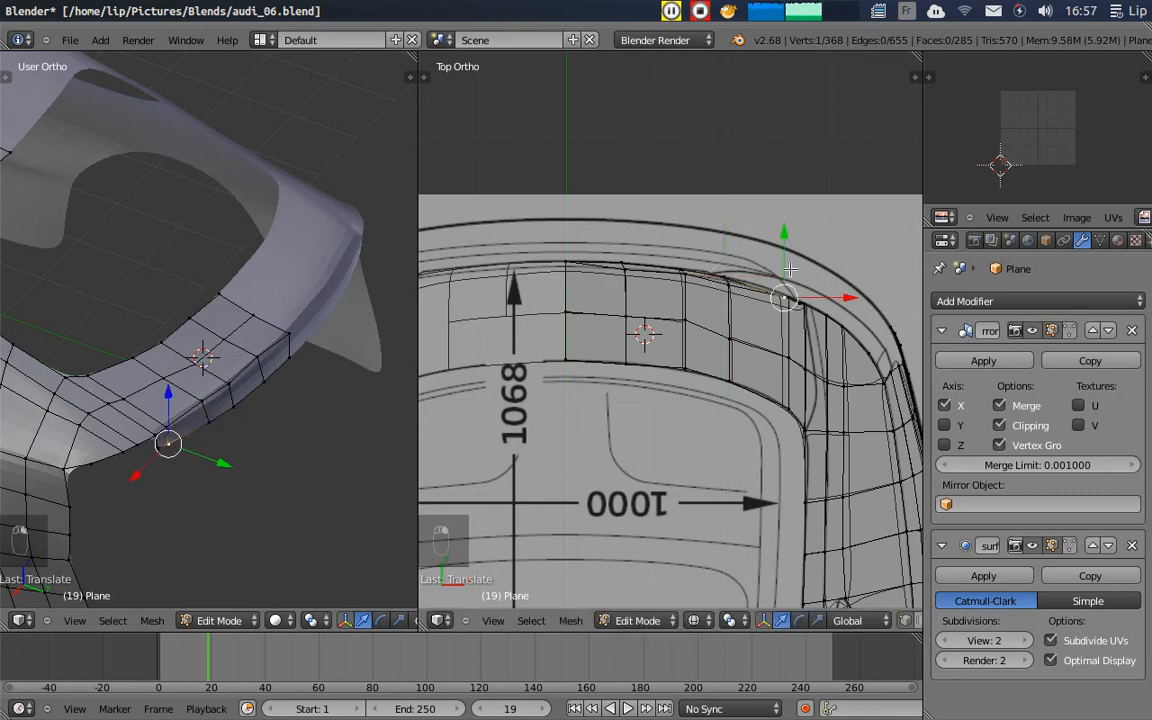
pyautogui.moveTo(784, 236); pyautogui.dragTo(784, 229)
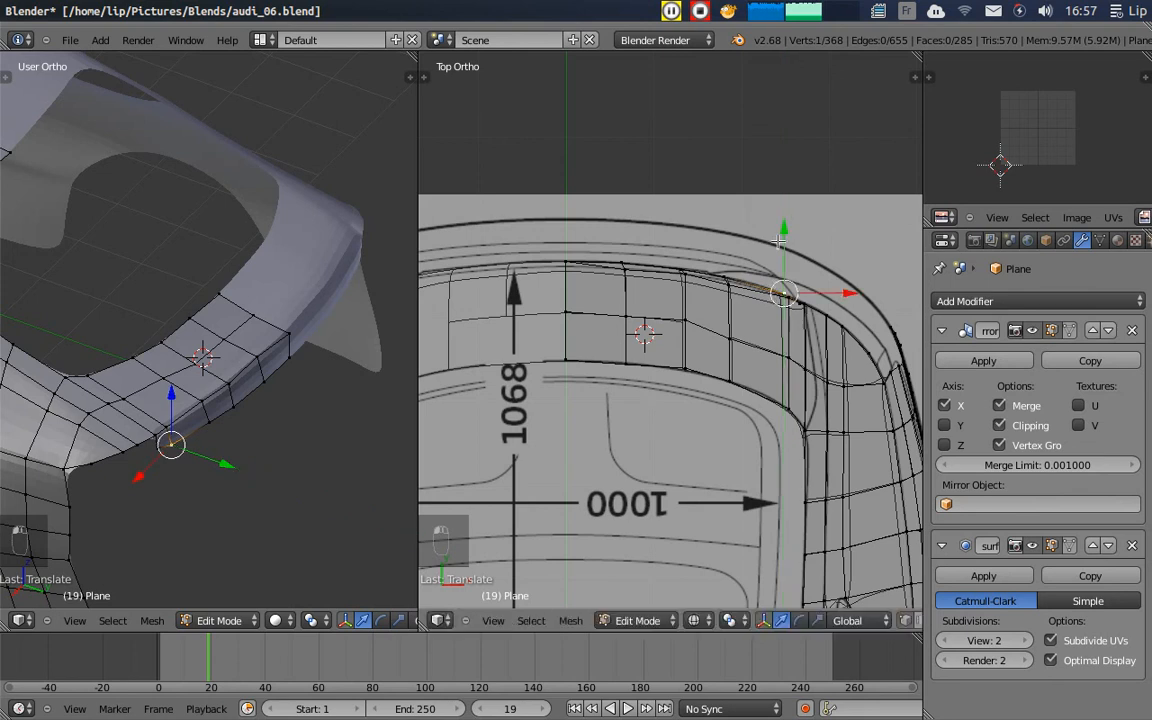
pyautogui.rightClick(205, 435)
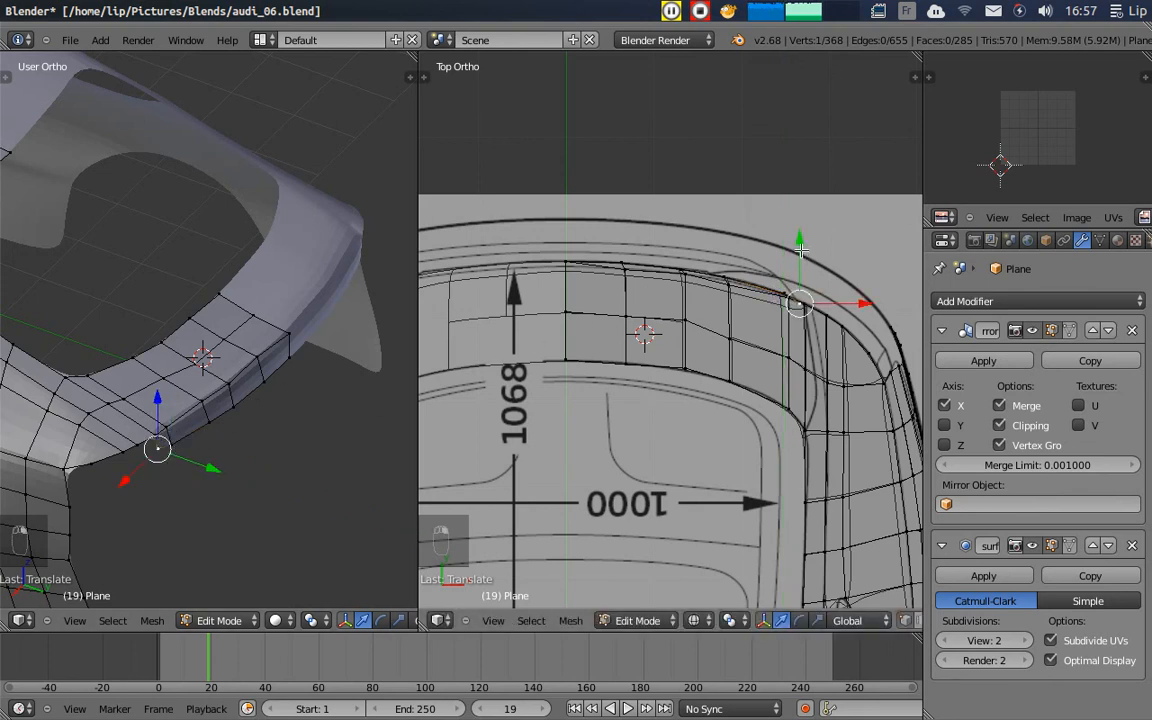
pyautogui.moveTo(800, 241); pyautogui.dragTo(800, 238)
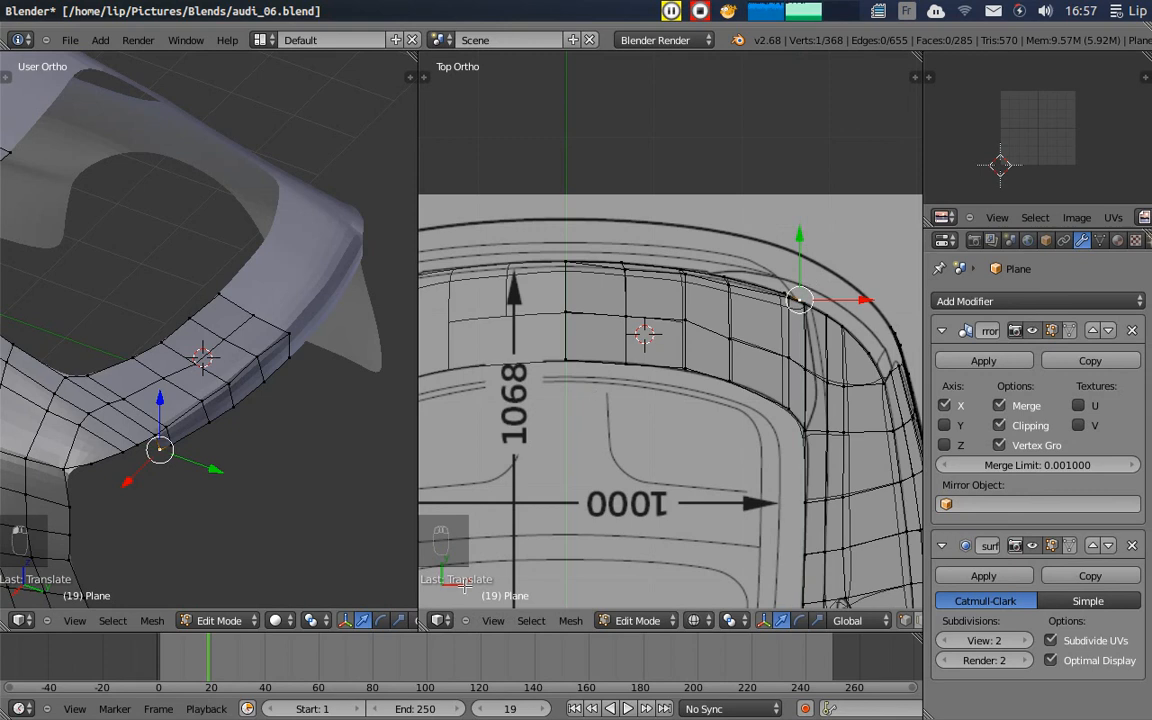
# - In the back-view wireframe, select the lower edge's four vertices from the tail light to the centre line and extrude them down about 0.21
pyautogui.click(488, 620)
pyautogui.click(494, 478)
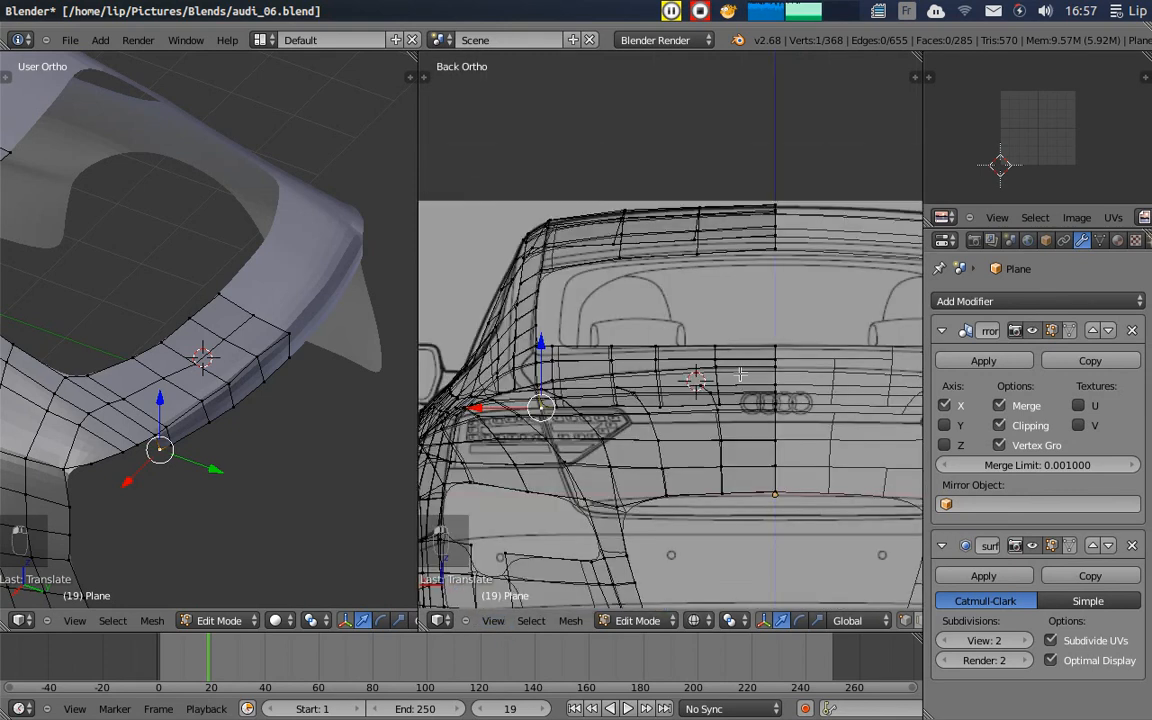
pyautogui.press('z')
pyautogui.moveTo(740, 374)
pyautogui.mouseDown(button='middle')
pyautogui.moveTo(836, 481)
pyautogui.moveTo(789, 509)
pyautogui.moveTo(668, 499)
pyautogui.moveTo(687, 399)
pyautogui.moveTo(747, 463)
pyautogui.moveTo(697, 465)
pyautogui.moveTo(680, 480)
pyautogui.mouseUp(button='middle')
pyautogui.click(493, 620)
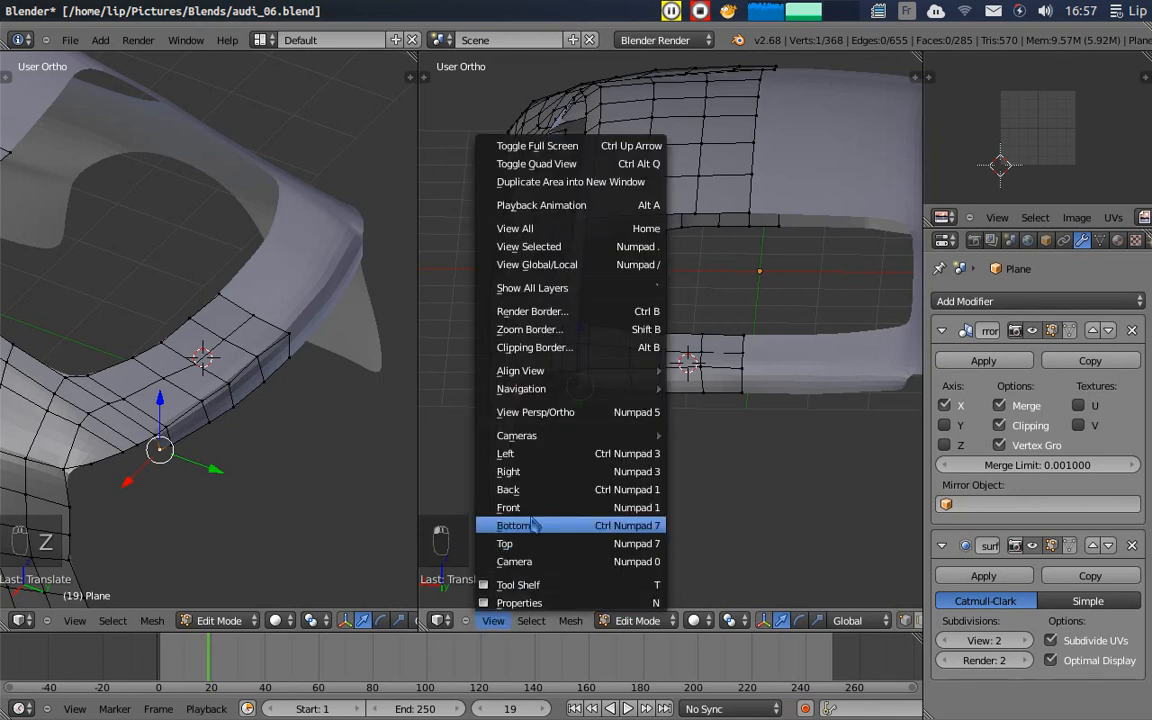
pyautogui.click(510, 489)
pyautogui.press('z')
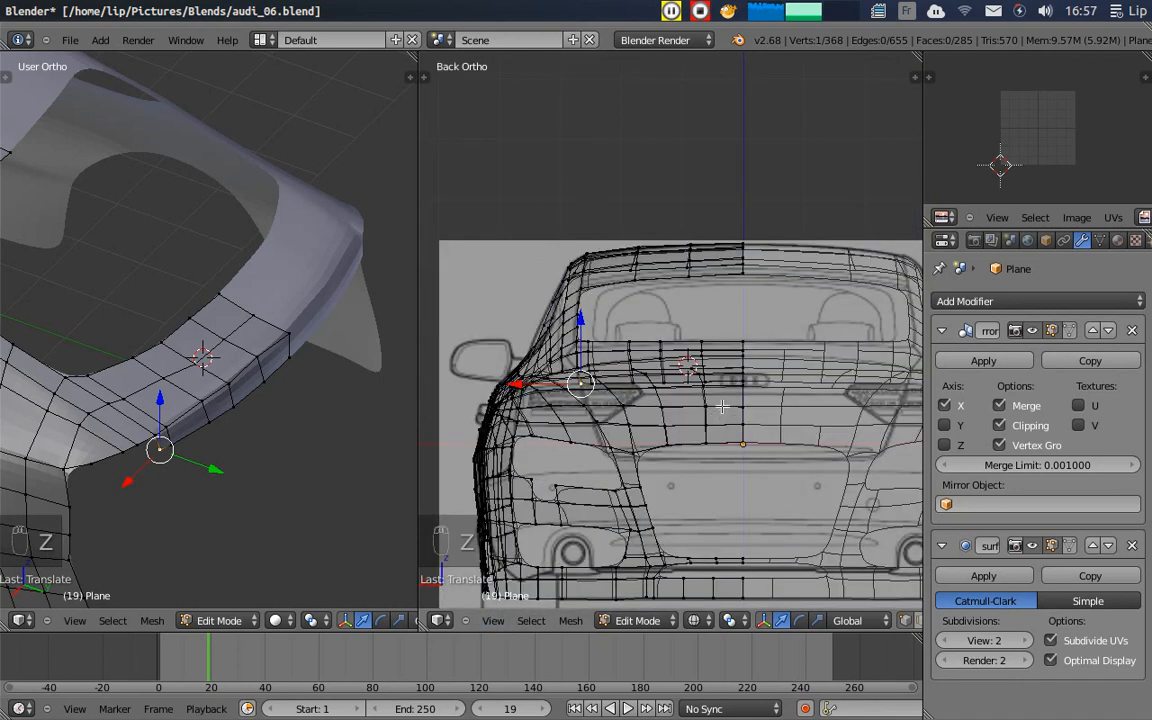
pyautogui.scroll(5, 724, 390)
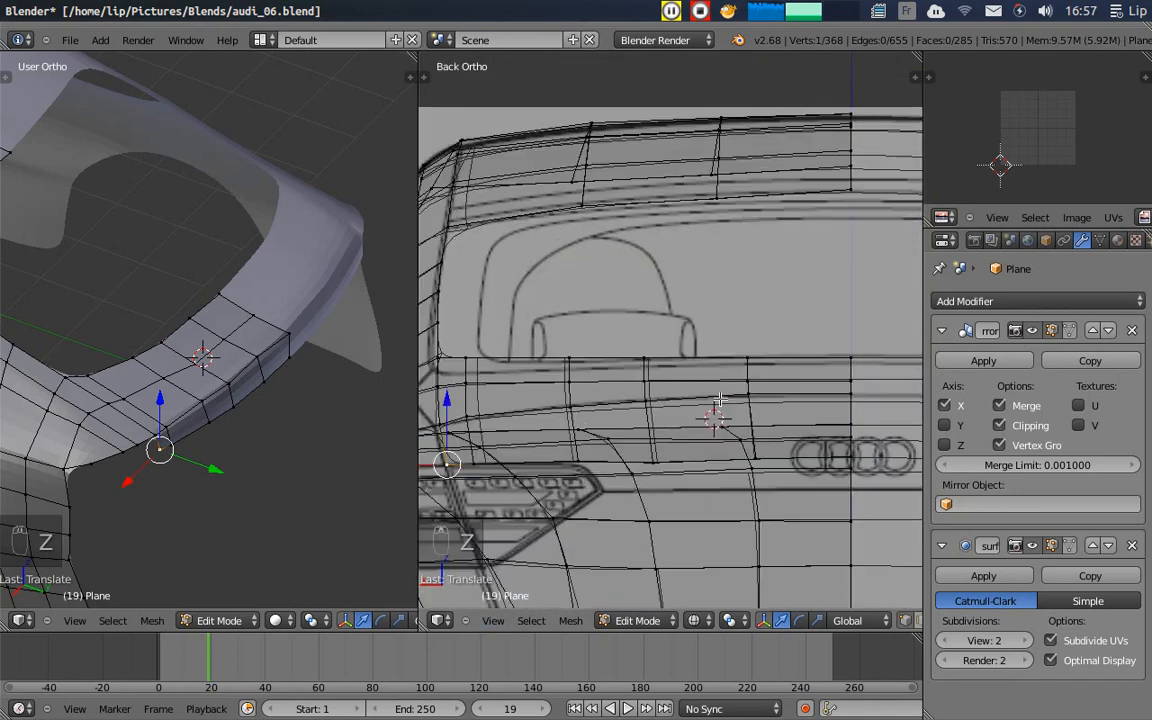
pyautogui.keyDown('alt'); pyautogui.rightClick(175, 440); pyautogui.keyUp('alt')
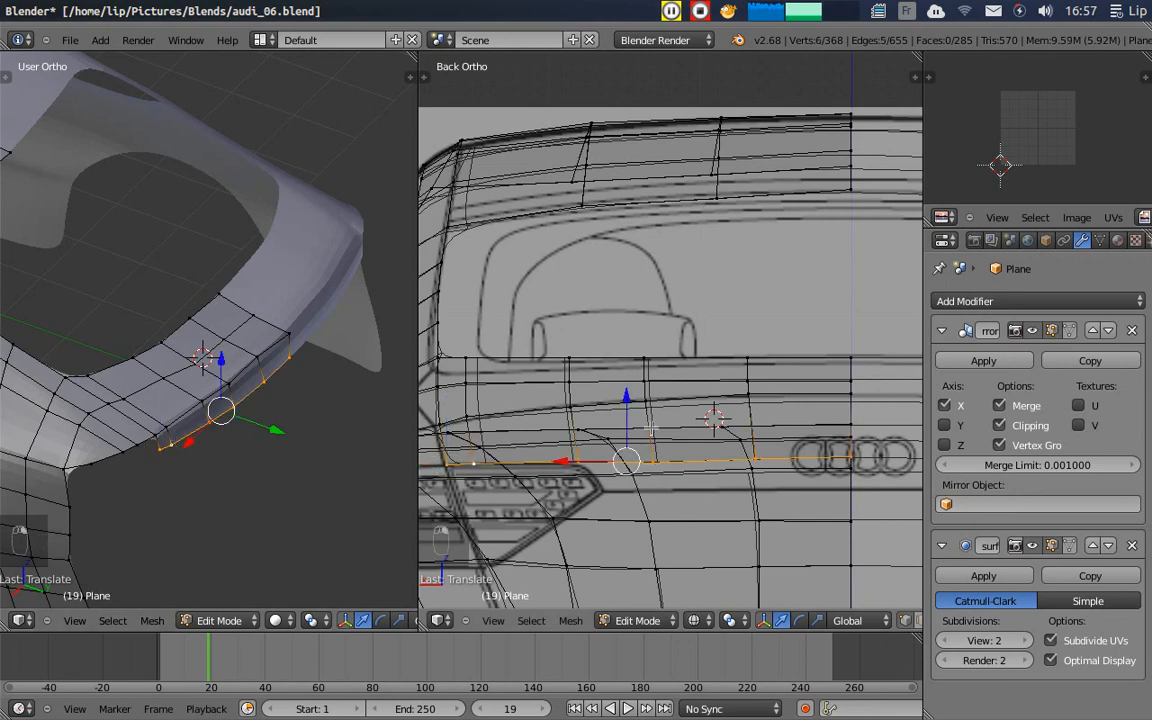
pyautogui.keyDown('shift'); pyautogui.rightClick(472, 464); pyautogui.keyUp('shift')
pyautogui.keyDown('shift'); pyautogui.rightClick(453, 465); pyautogui.keyUp('shift')
pyautogui.press('e')
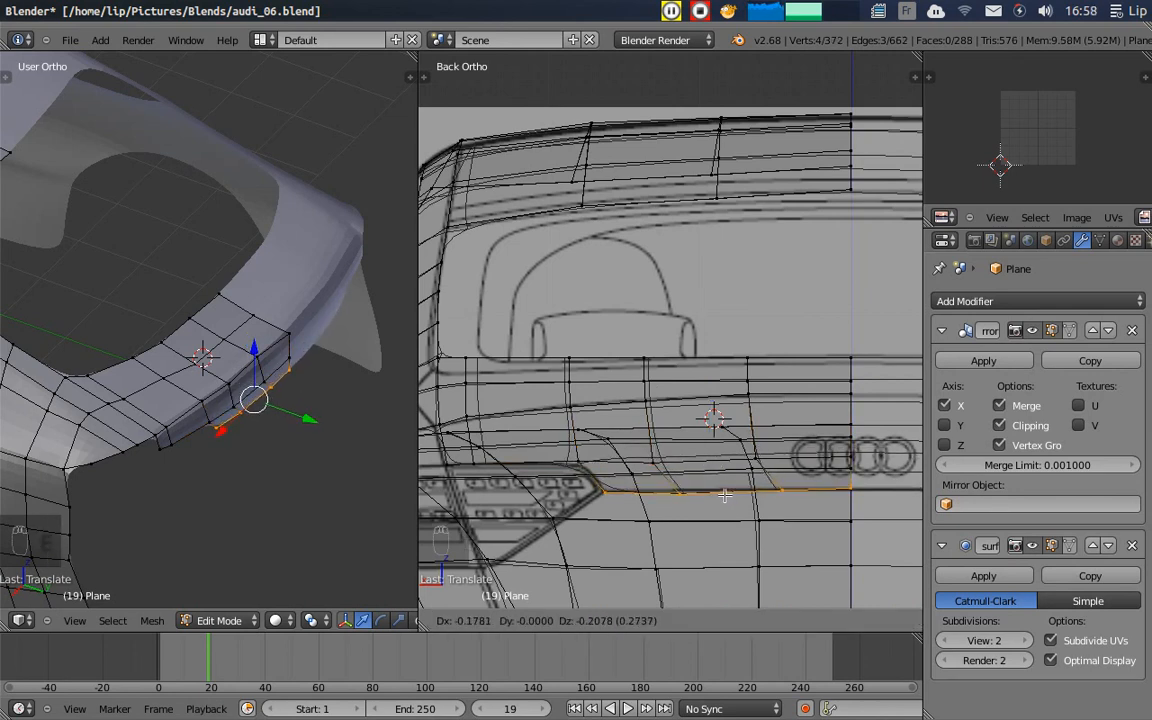
# - Extrude the trunk lid's rear edge down to the blueprint line in back view, and raise it about 0.06 vertically in right view
pyautogui.click(724, 496)
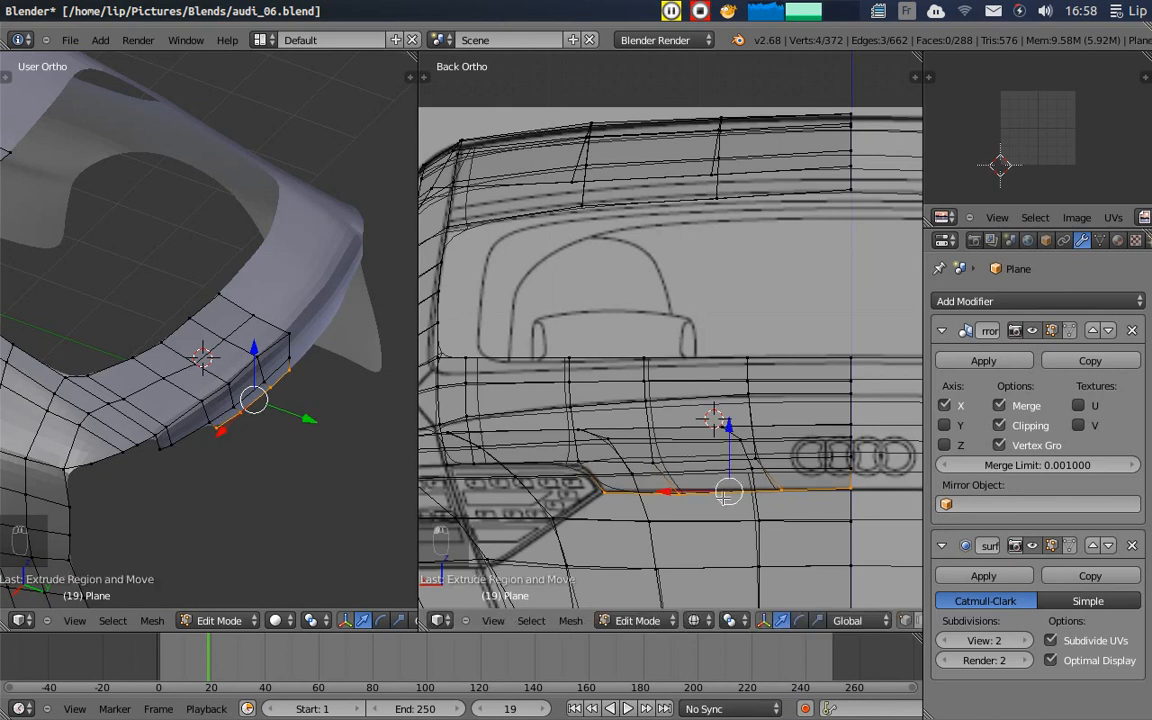
pyautogui.moveTo(664, 563); pyautogui.dragTo(789, 562, button='middle')
pyautogui.click(485, 620)
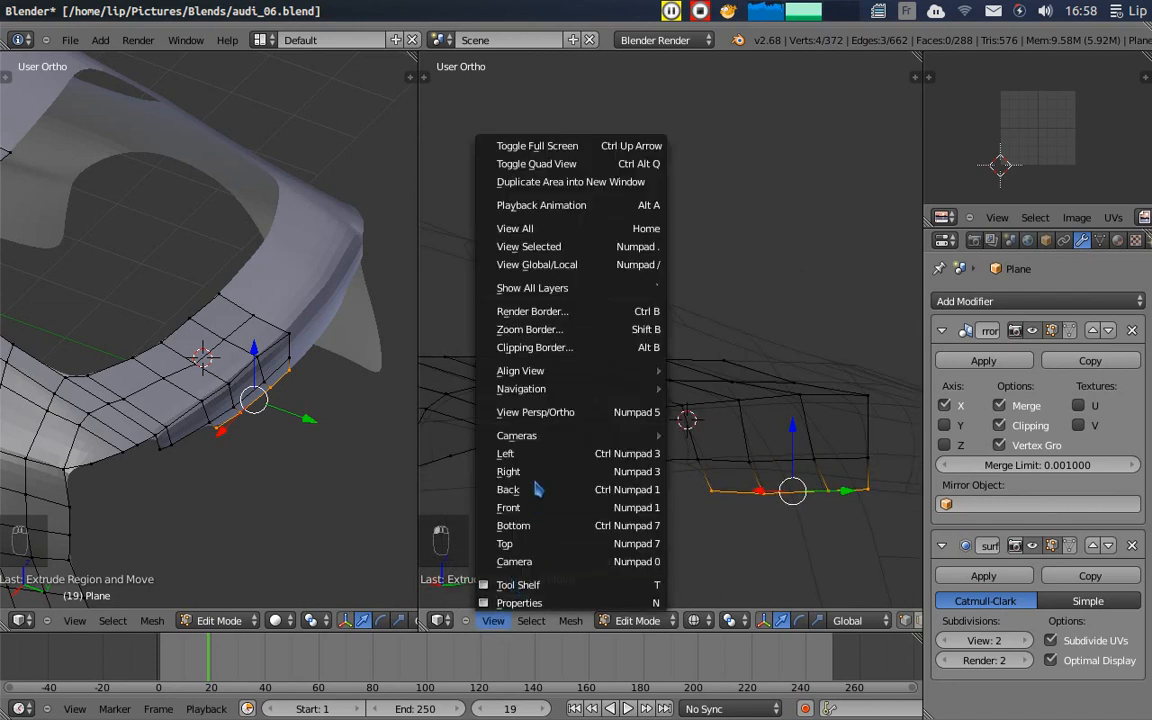
pyautogui.click(502, 470)
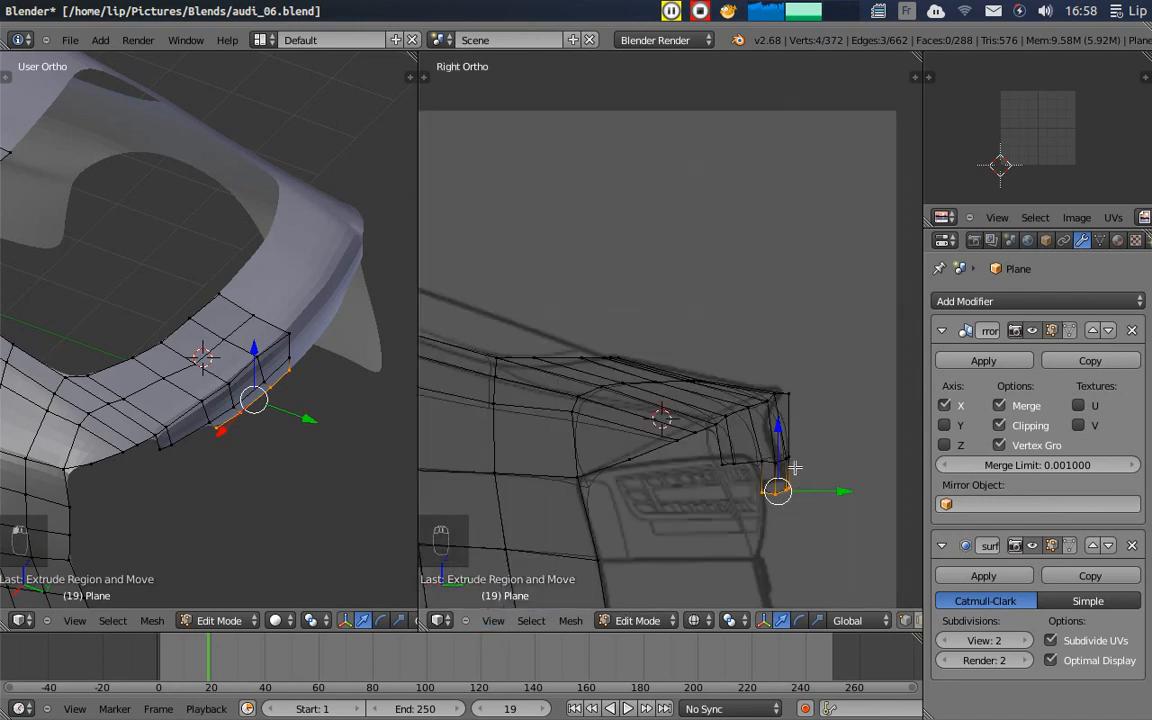
pyautogui.press('g')
pyautogui.press('z')
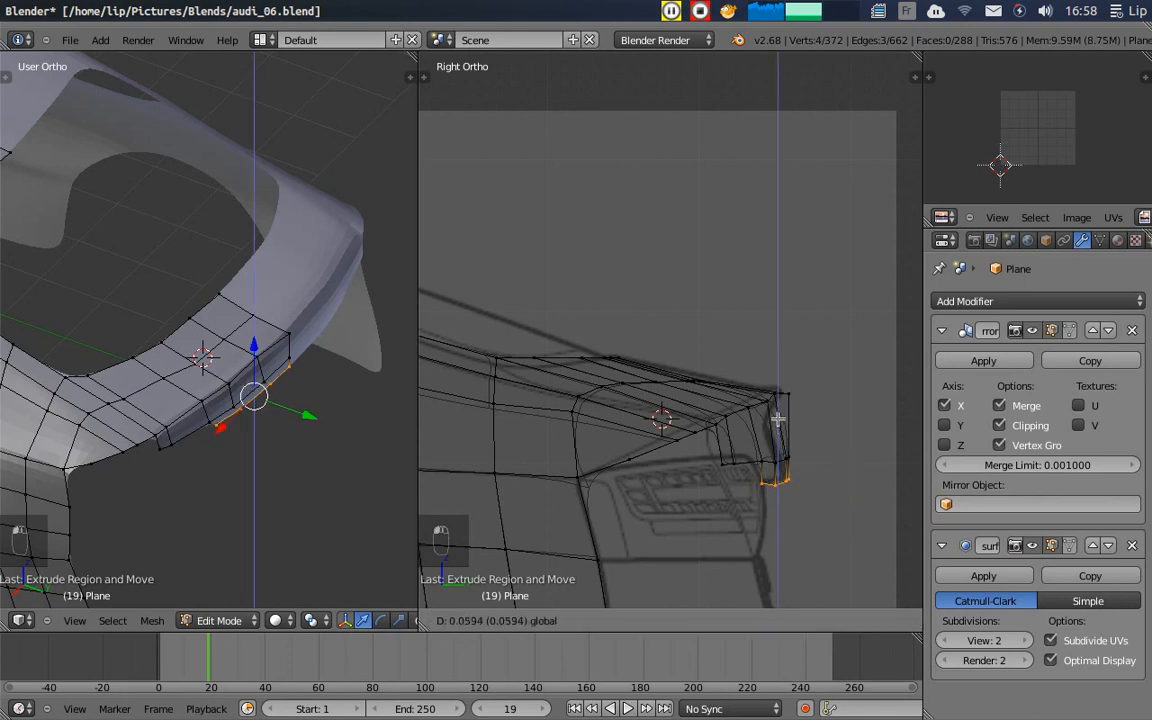
pyautogui.click(778, 420)
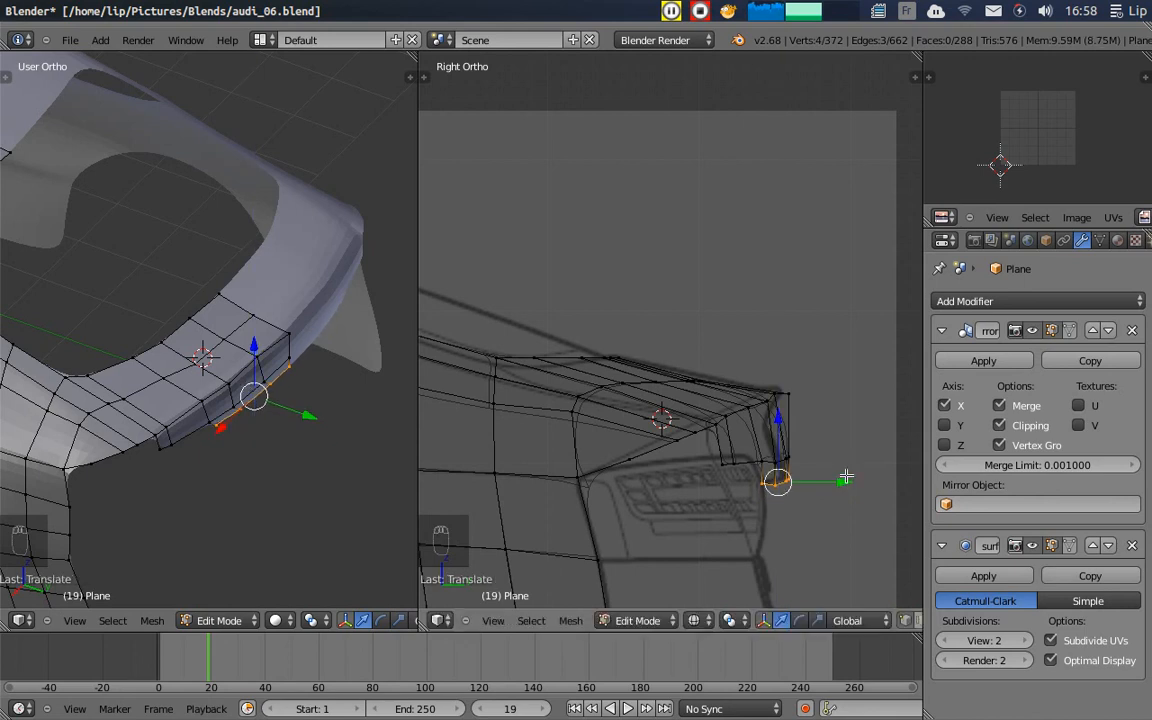
# - Show the red grease pencil guide layer and extrude the selected rear edge about 0.36 inward toward the car body
pyautogui.scroll(-2, 830, 404)
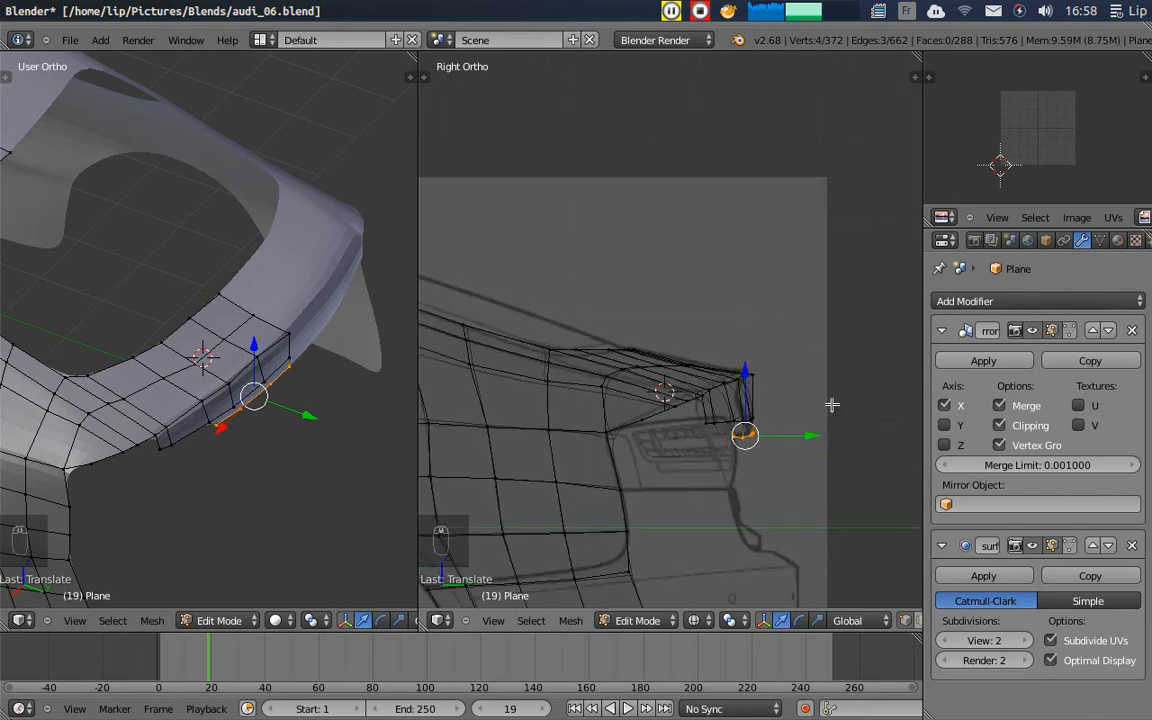
pyautogui.press('n')
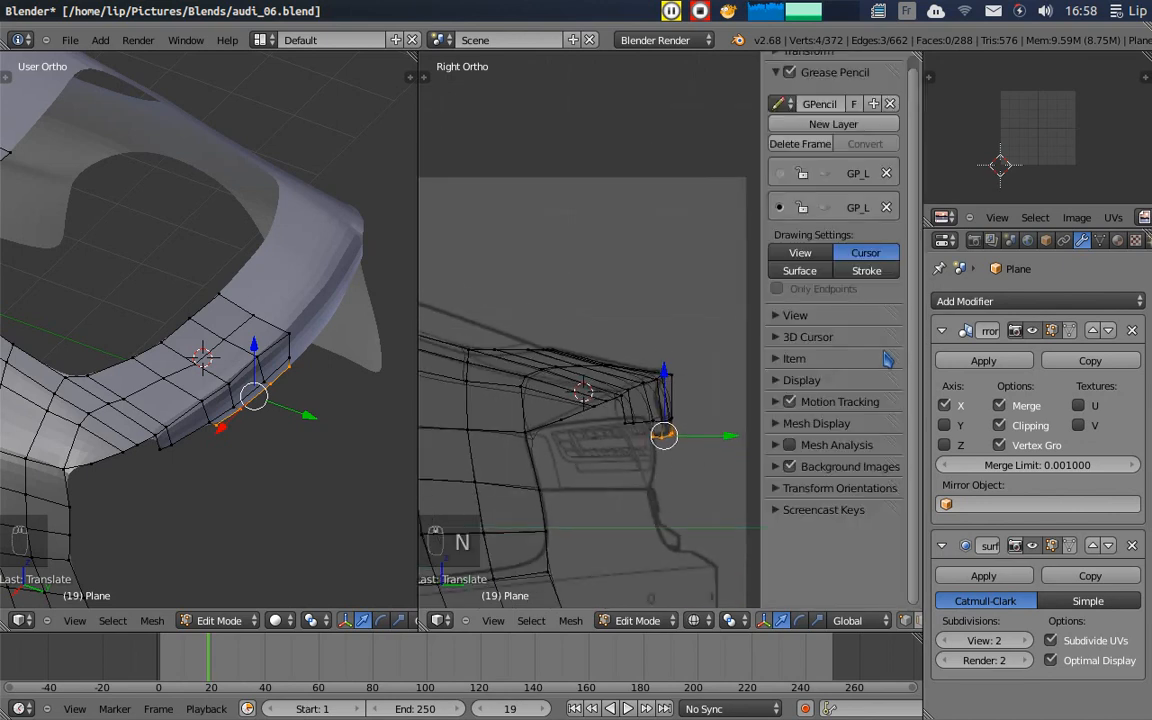
pyautogui.click(822, 173)
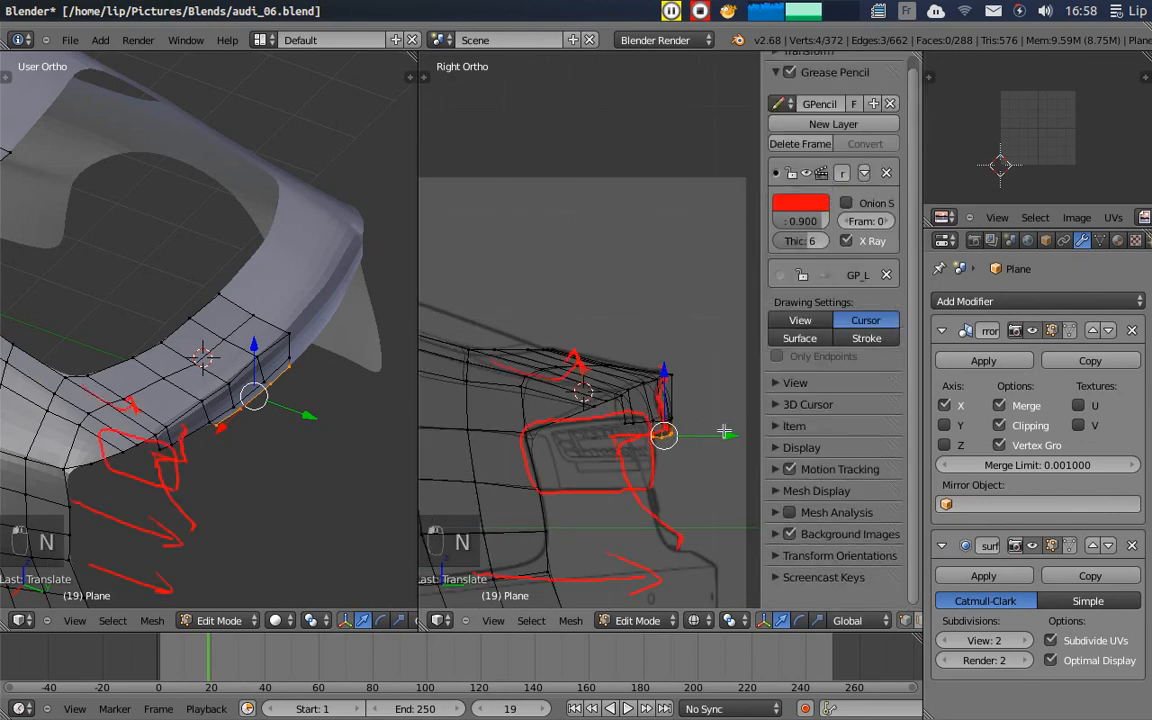
pyautogui.press('e')
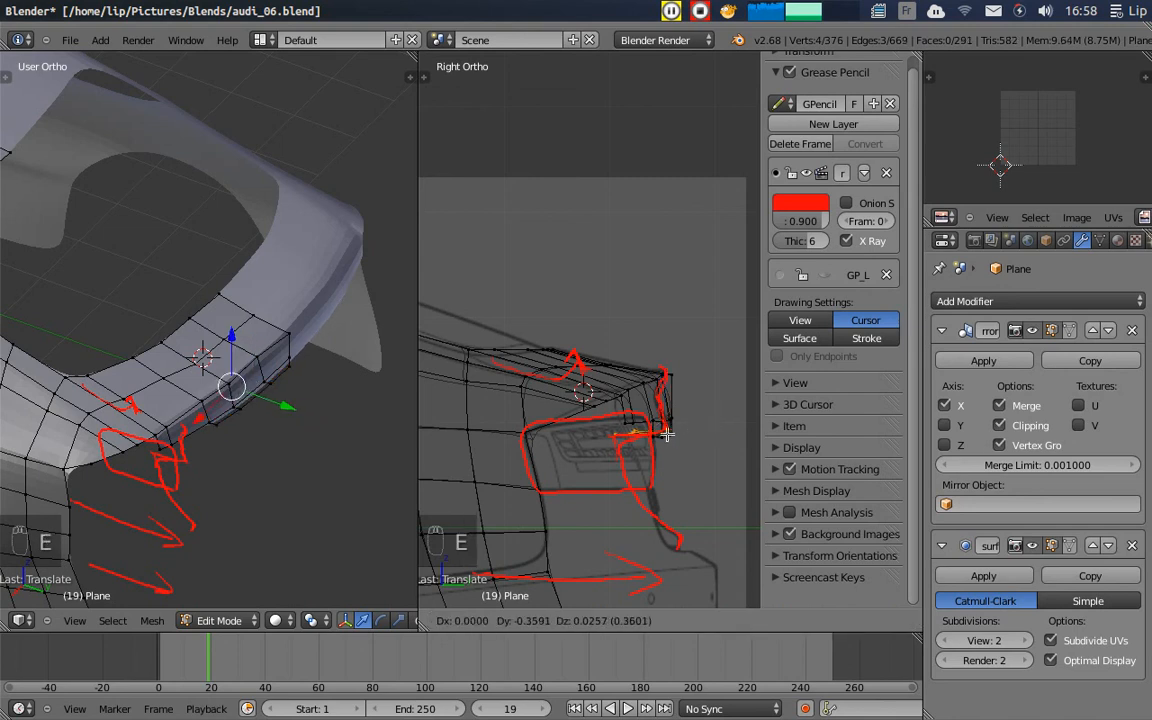
pyautogui.click(664, 437)
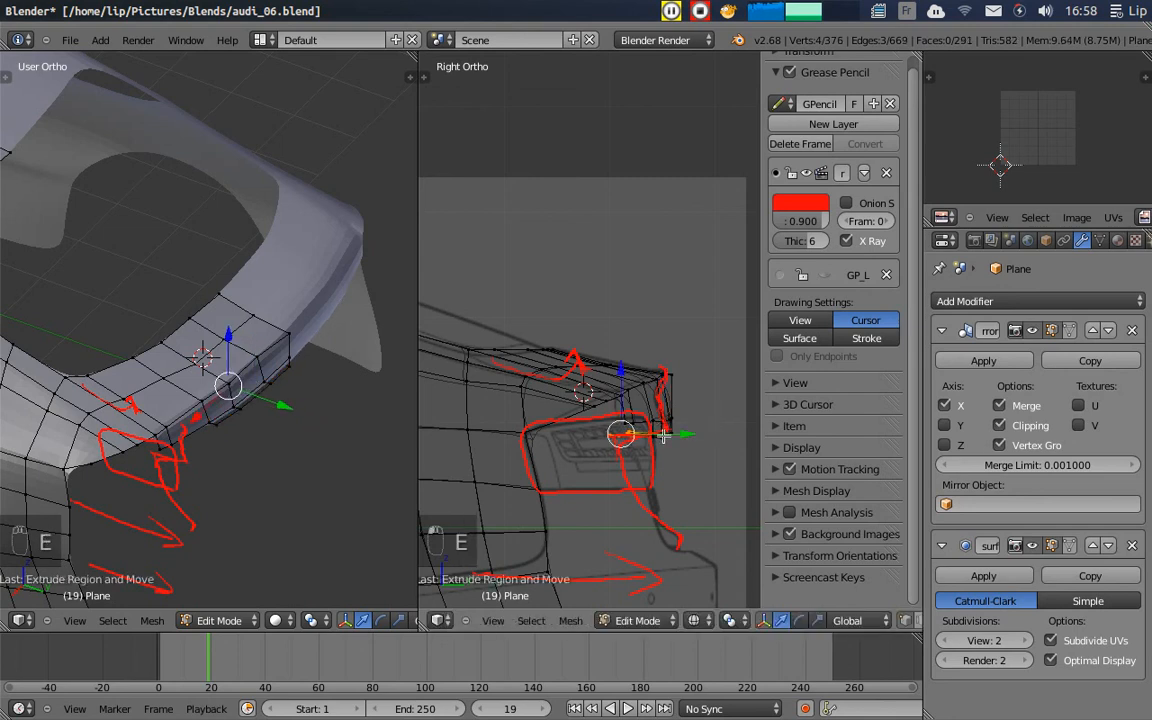
# - Extrude the edge downward in three successive segments along the side guide line to the top of the bumper
pyautogui.press('e')
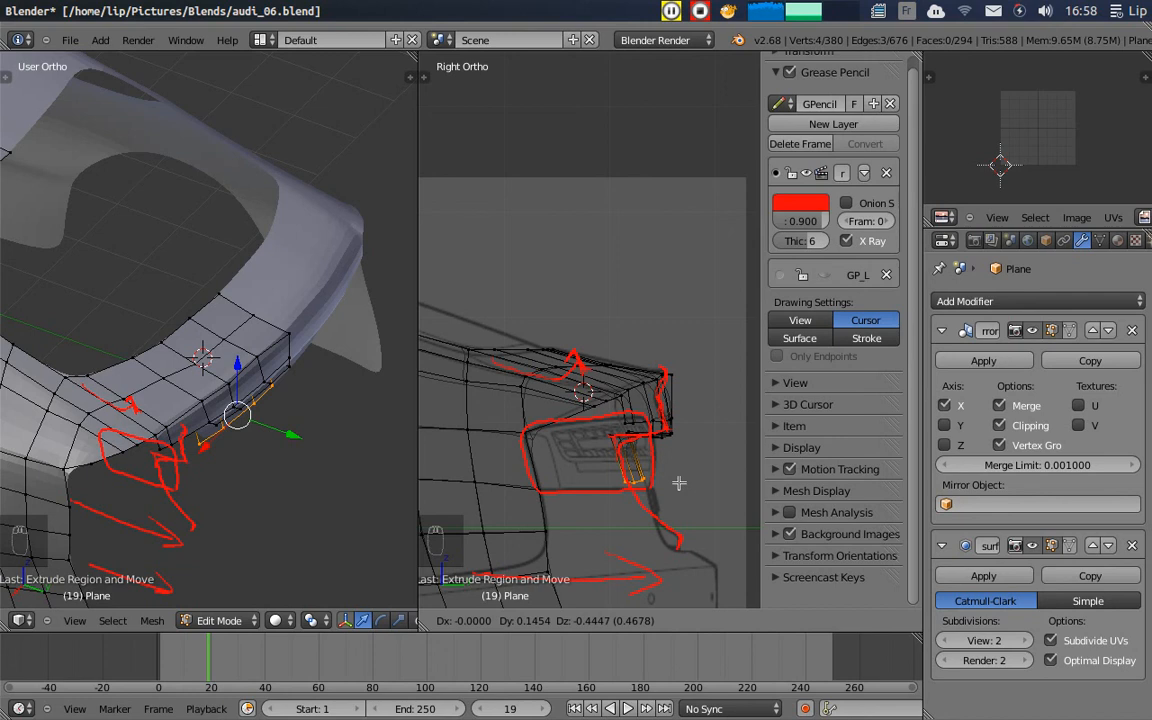
pyautogui.click(679, 483)
pyautogui.press('e')
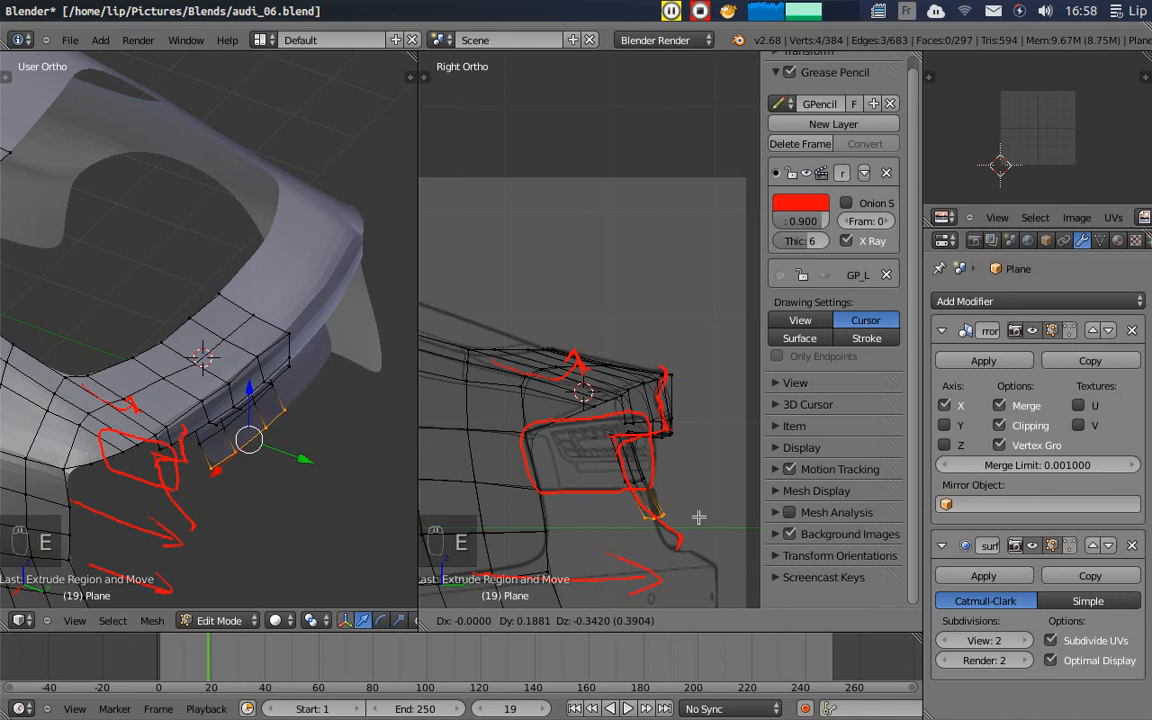
pyautogui.click(689, 514)
pyautogui.press('e')
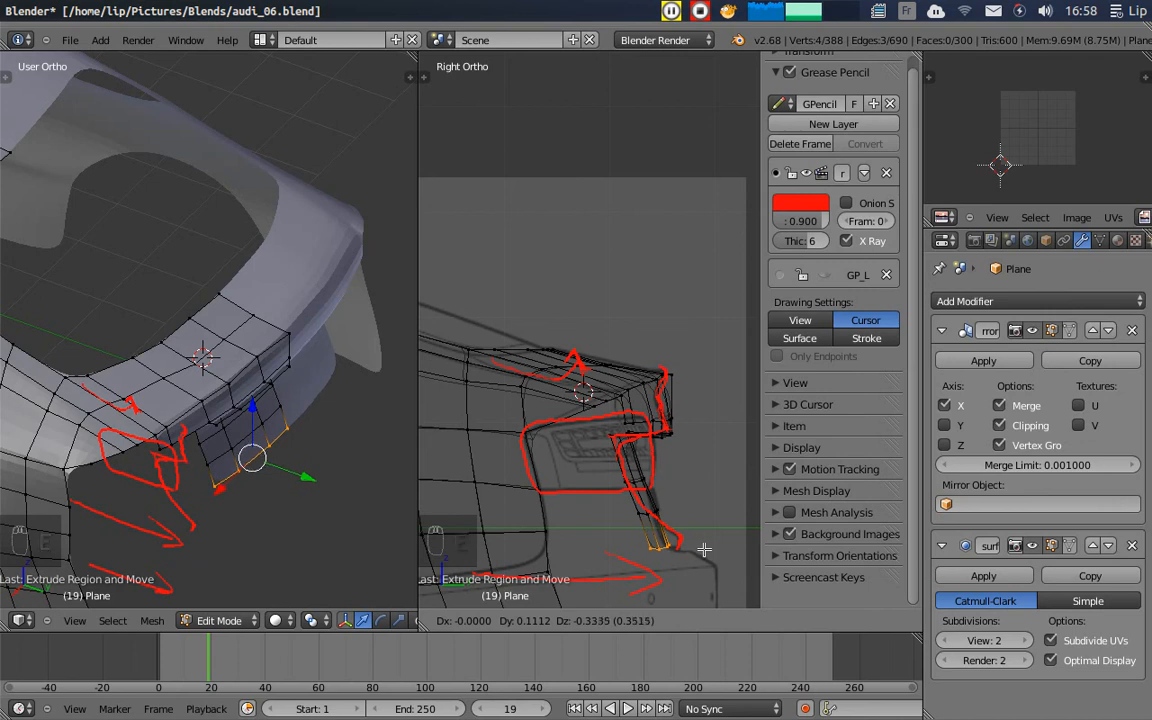
pyautogui.click(704, 550)
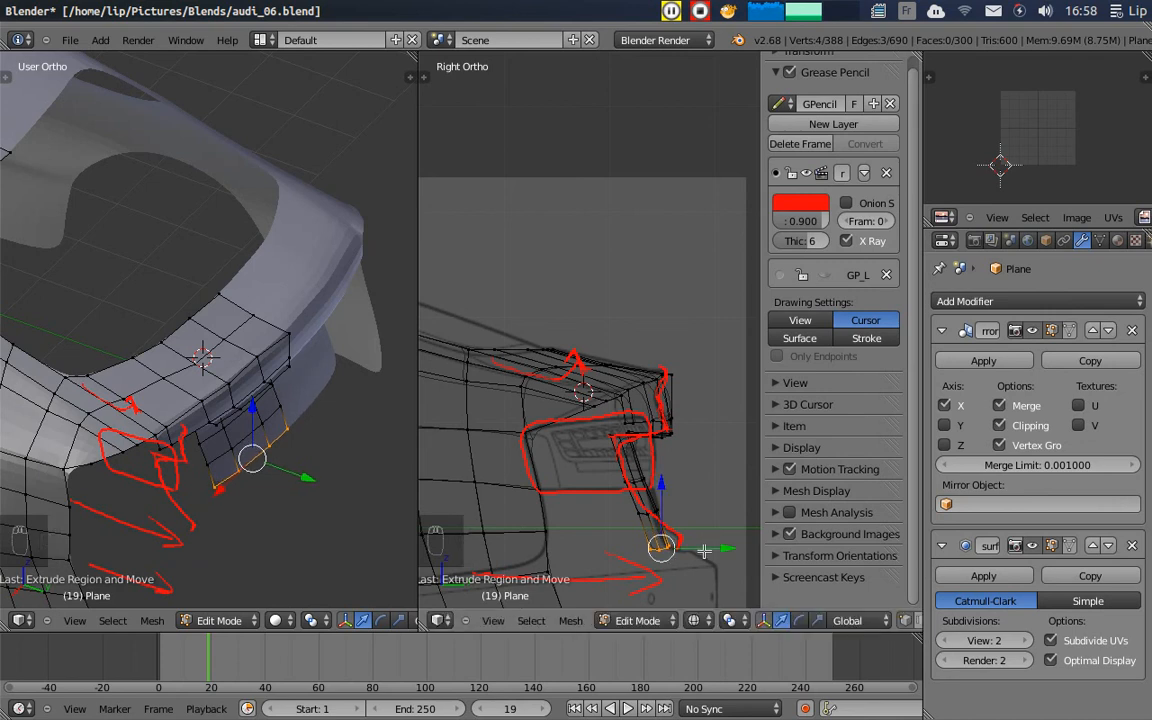
# - Check the new rear panel in solid shading from behind and save over audi_06.blend
pyautogui.scroll(-2, 694, 442)
pyautogui.moveTo(690, 457); pyautogui.dragTo(581, 478, button='middle')
pyautogui.press('z')
pyautogui.moveTo(670, 451); pyautogui.dragTo(575, 444, button='middle')
pyautogui.hotkey('ctrl', 's')
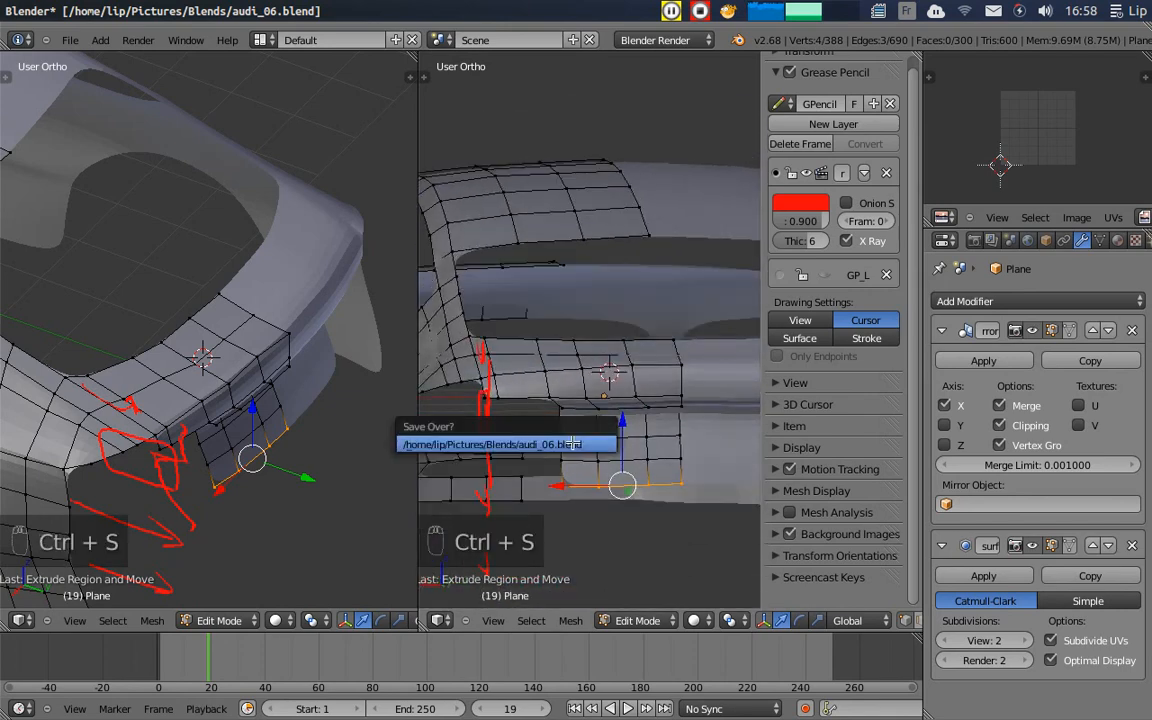
pyautogui.click(572, 443)
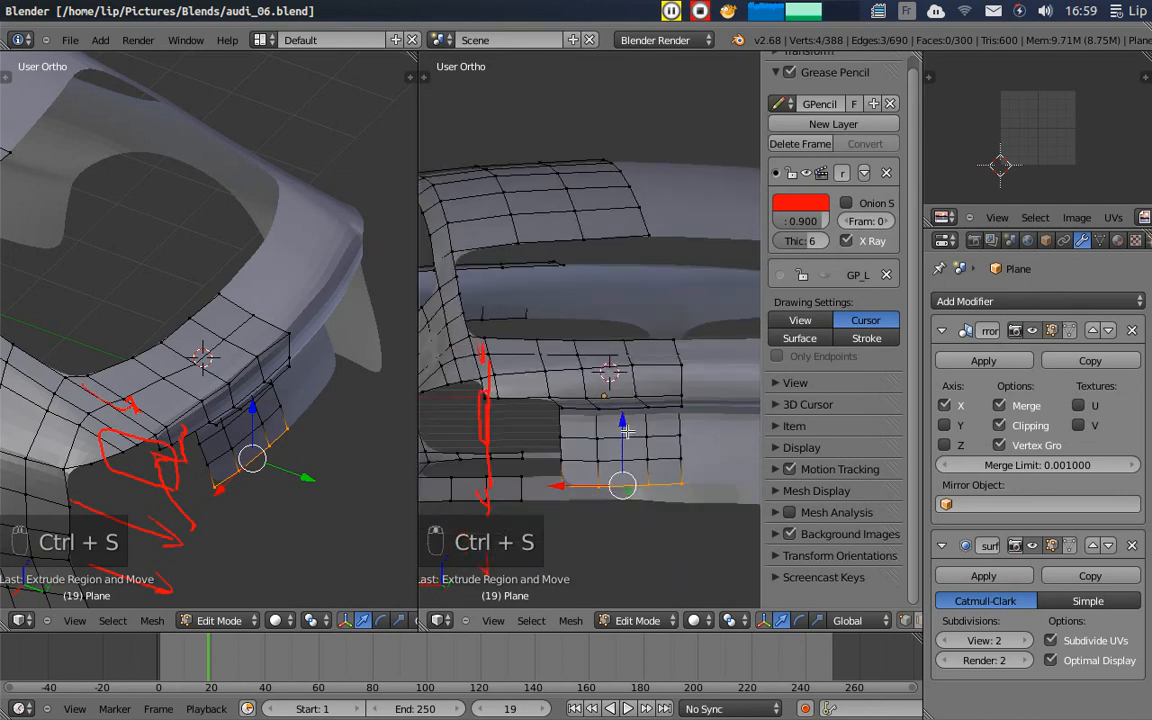
# - In a maximized right wireframe view, nudge the vertices at the trunk lip's outer corner to follow the blueprint
pyautogui.scroll(3, 623, 428)
pyautogui.moveTo(637, 457)
pyautogui.mouseDown(button='middle')
pyautogui.moveTo(748, 450)
pyautogui.moveTo(590, 466)
pyautogui.moveTo(606, 484)
pyautogui.mouseUp(button='middle')
pyautogui.click(505, 622)
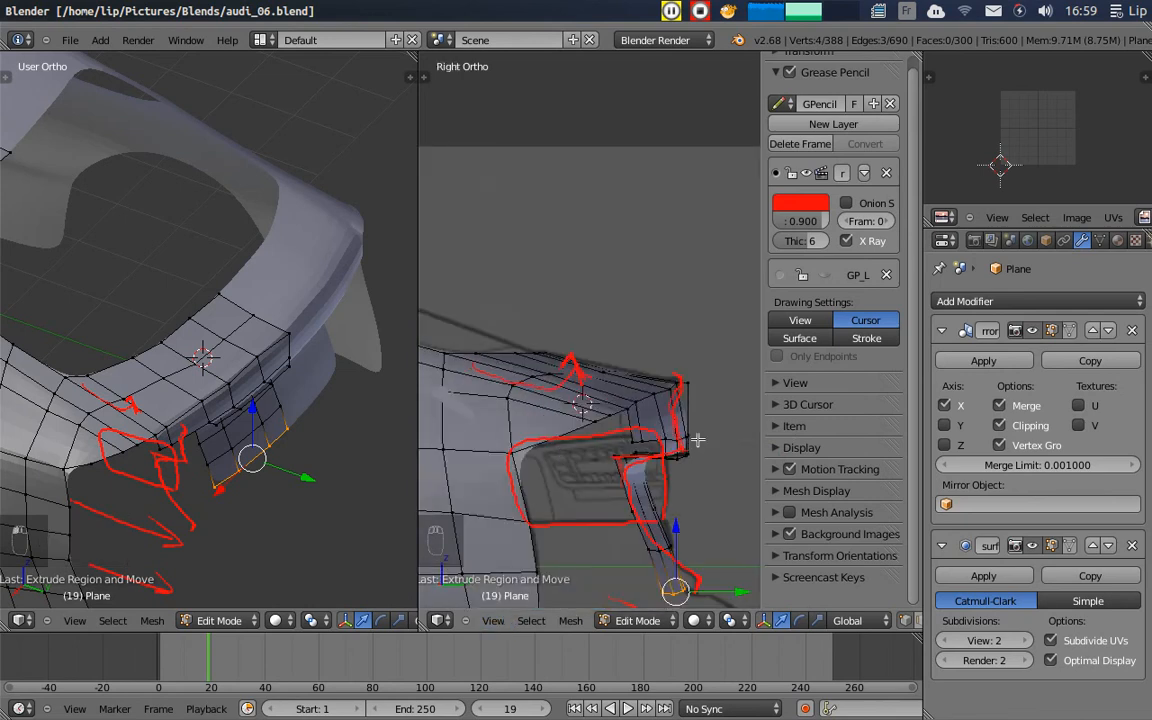
pyautogui.hotkey('shift', 'space')
pyautogui.press('z')
pyautogui.keyDown('shift'); pyautogui.scroll(-8, 703, 528); pyautogui.keyUp('shift')
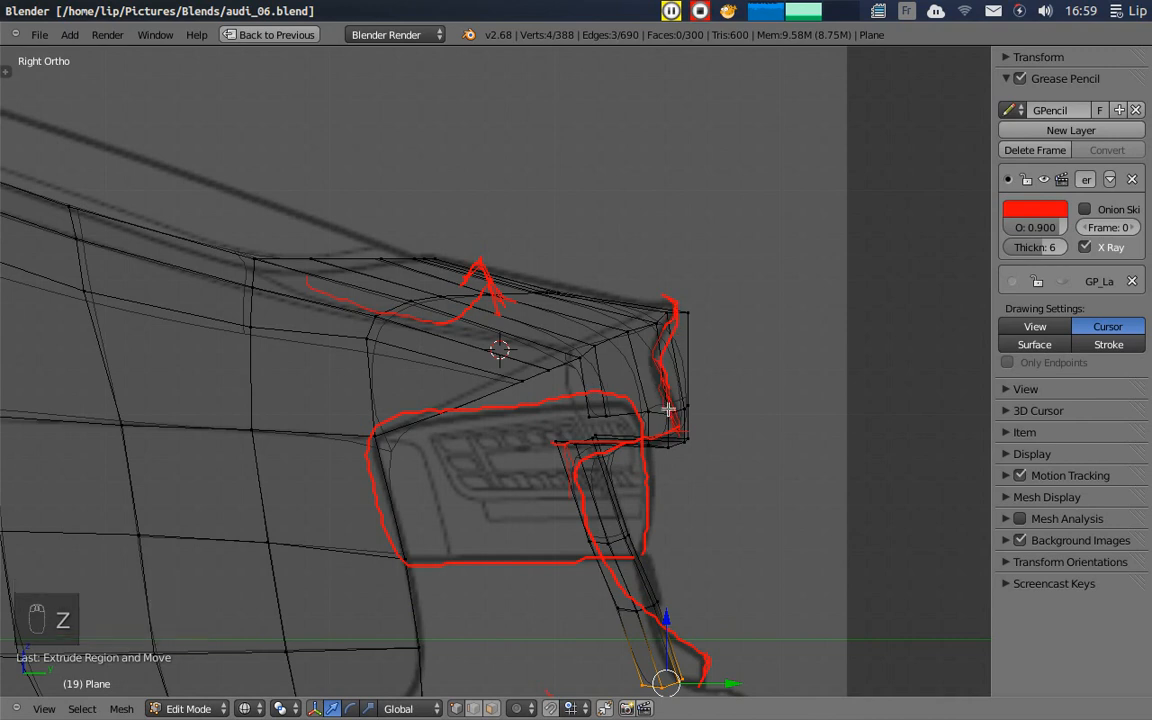
pyautogui.rightClick(584, 357)
pyautogui.moveTo(637, 358); pyautogui.dragTo(667, 346)
pyautogui.rightClick(599, 346)
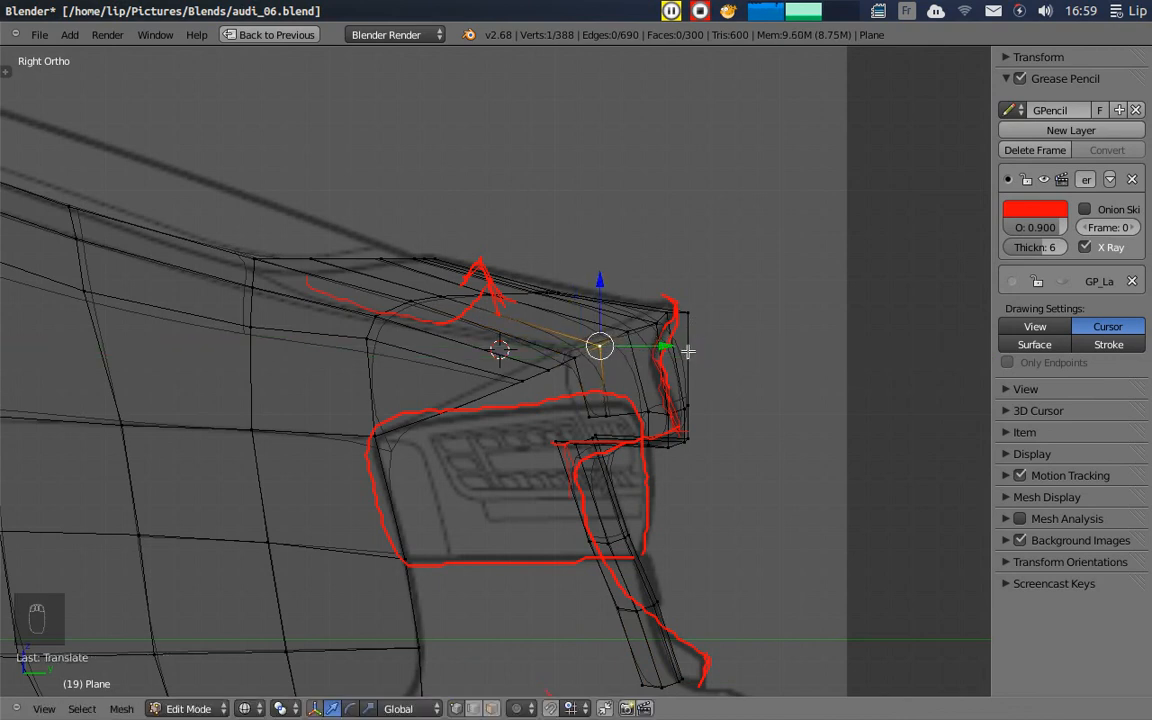
# - Add a loop cut around the middle of the trunk lip's rear face and move it inward and slightly down to the guide line
pyautogui.press('a')
pyautogui.hotkey('ctrl', 'r')
pyautogui.click(684, 358)
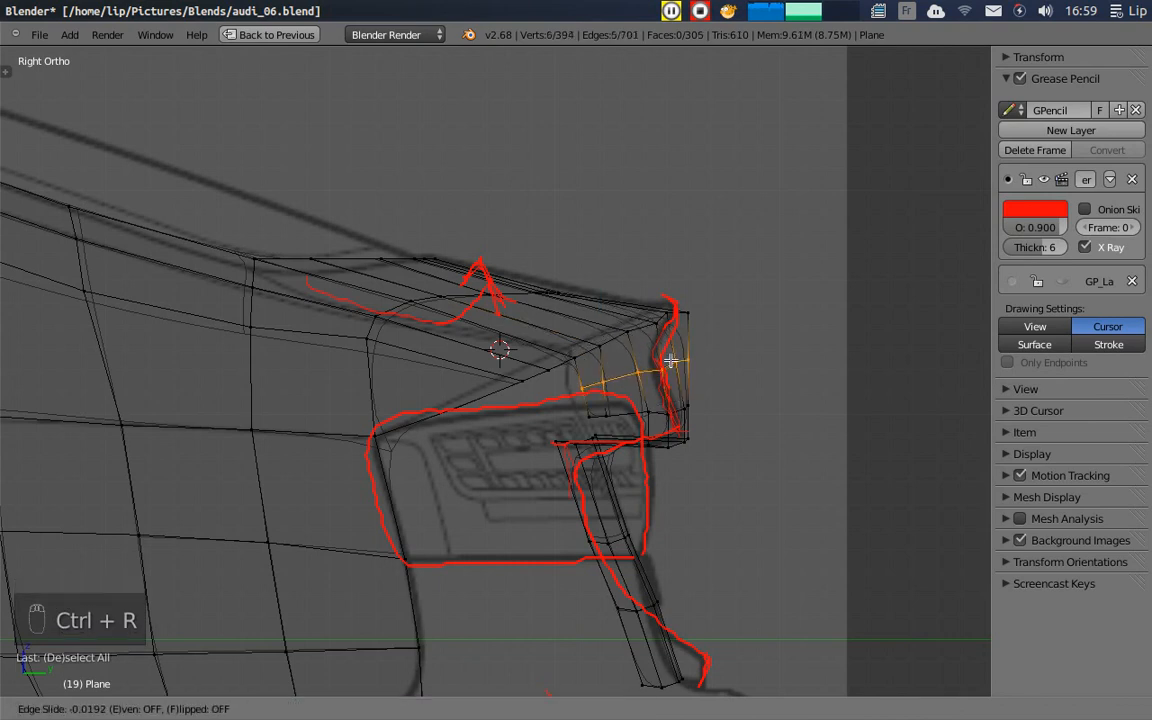
pyautogui.click(670, 359)
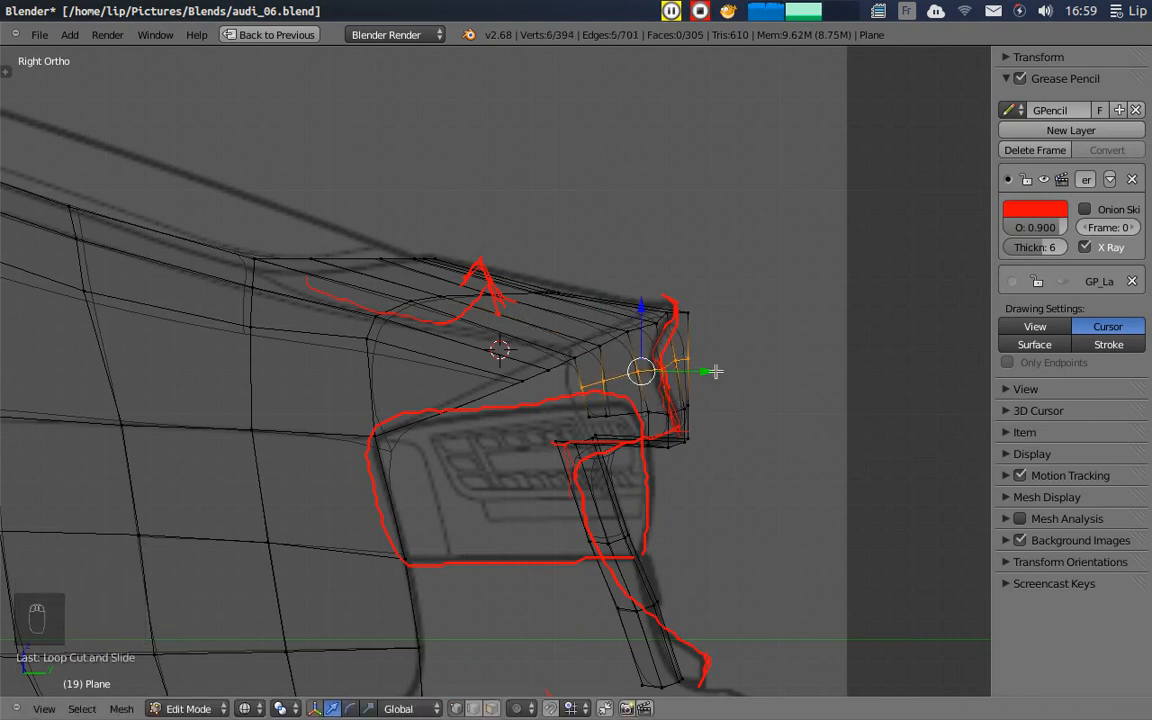
pyautogui.moveTo(690, 373); pyautogui.dragTo(660, 366)
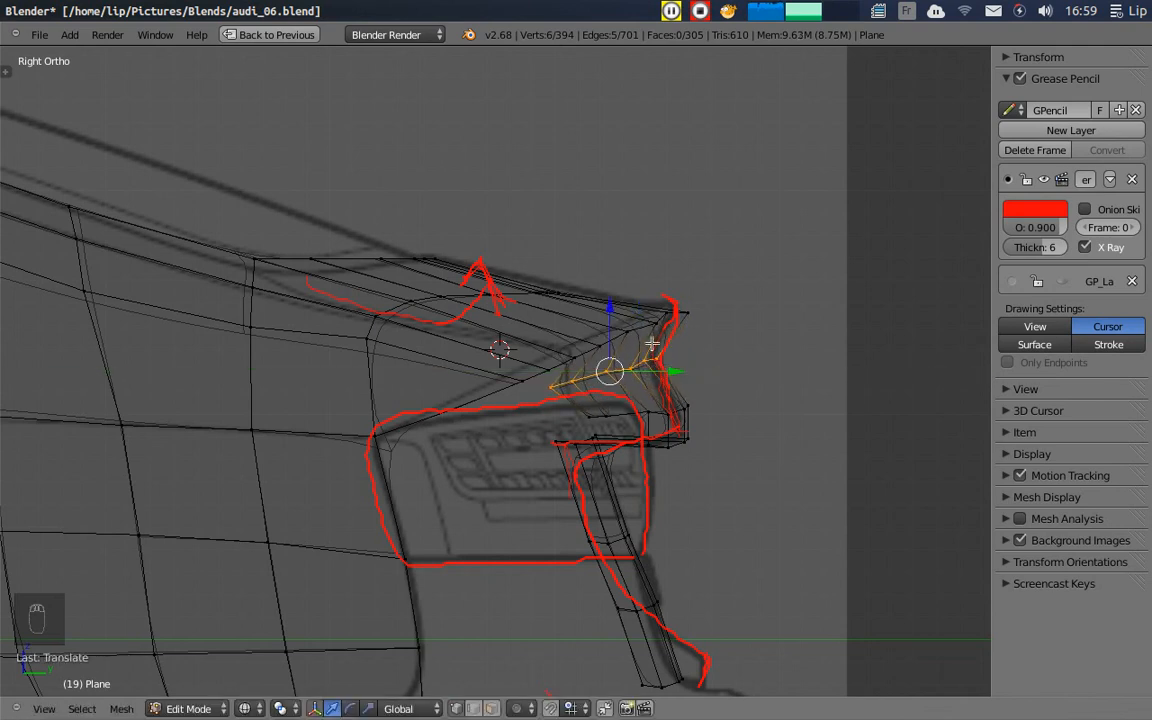
pyautogui.moveTo(608, 312); pyautogui.dragTo(609, 317)
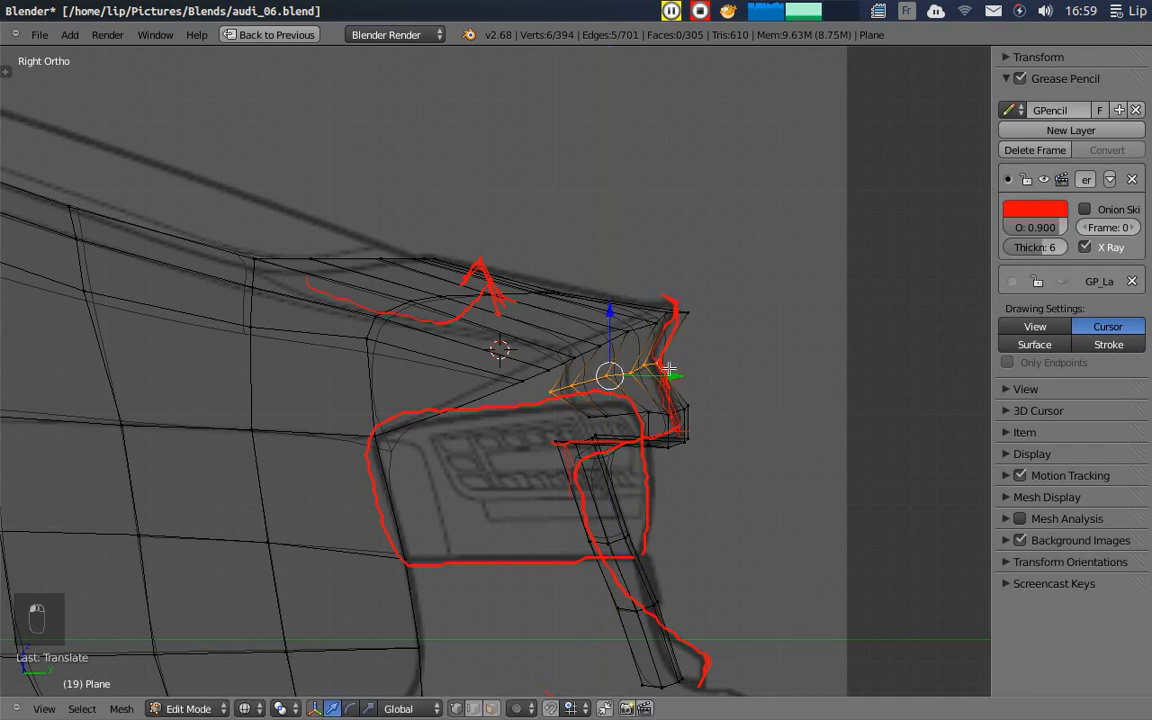
pyautogui.moveTo(670, 375); pyautogui.dragTo(665, 374)
# - Adjust the vertices along the trunk lip's upper edge to match the side blueprint
pyautogui.rightClick(654, 322)
pyautogui.moveTo(658, 271); pyautogui.dragTo(690, 258)
pyautogui.rightClick(688, 308)
# - Leave mesh editing, hide the red grease pencil layer and inspect the smoothed rear lip in solid shading
pyautogui.press('Tab')
pyautogui.press('z')
pyautogui.moveTo(735, 329)
pyautogui.mouseDown(button='middle')
pyautogui.moveTo(766, 344)
pyautogui.moveTo(488, 391)
pyautogui.moveTo(396, 370)
pyautogui.moveTo(553, 393)
pyautogui.moveTo(727, 383)
pyautogui.moveTo(761, 365)
pyautogui.moveTo(769, 321)
pyautogui.moveTo(753, 307)
pyautogui.moveTo(653, 378)
pyautogui.moveTo(586, 391)
pyautogui.moveTo(753, 399)
pyautogui.moveTo(766, 352)
pyautogui.moveTo(578, 406)
pyautogui.moveTo(442, 614)
pyautogui.moveTo(607, 404)
pyautogui.moveTo(733, 393)
pyautogui.moveTo(979, 266)
pyautogui.mouseUp(button='middle')
pyautogui.scroll(-6, 606, 390)
pyautogui.click(1045, 181)
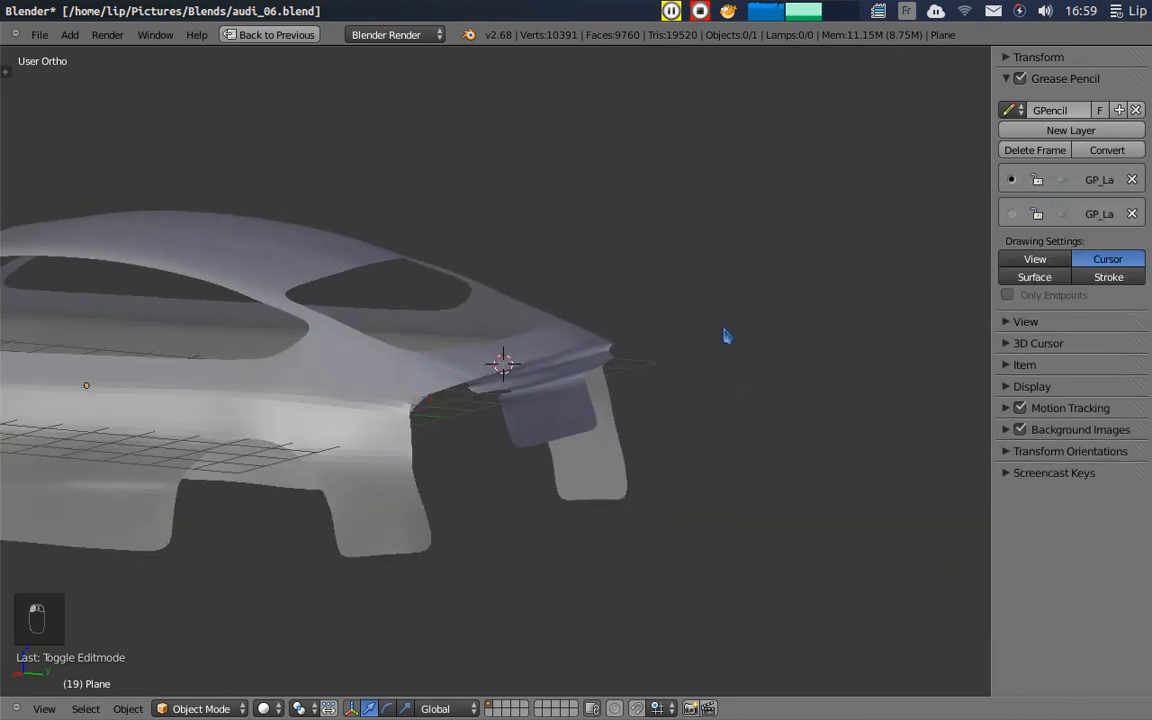
pyautogui.scroll(5, 720, 340)
pyautogui.moveTo(703, 349); pyautogui.dragTo(706, 396, button='middle')
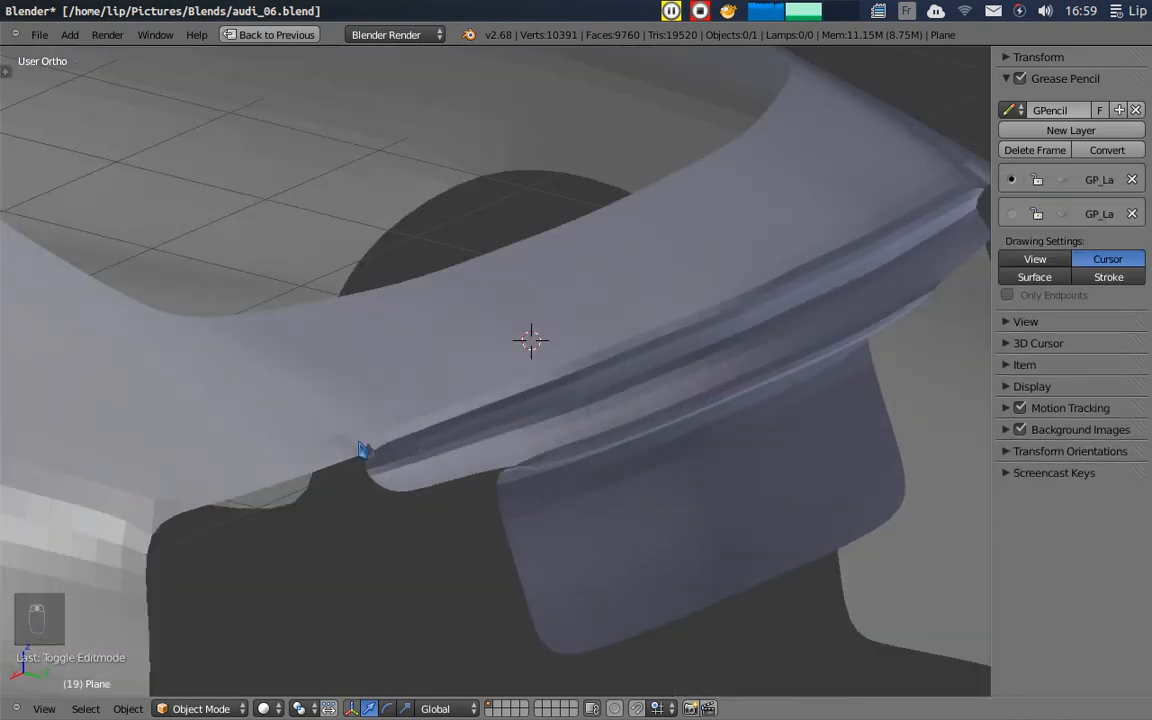
# - Show the blue grease pencil layer and circle the notch at the outer end of the trunk lip
pyautogui.press('d')
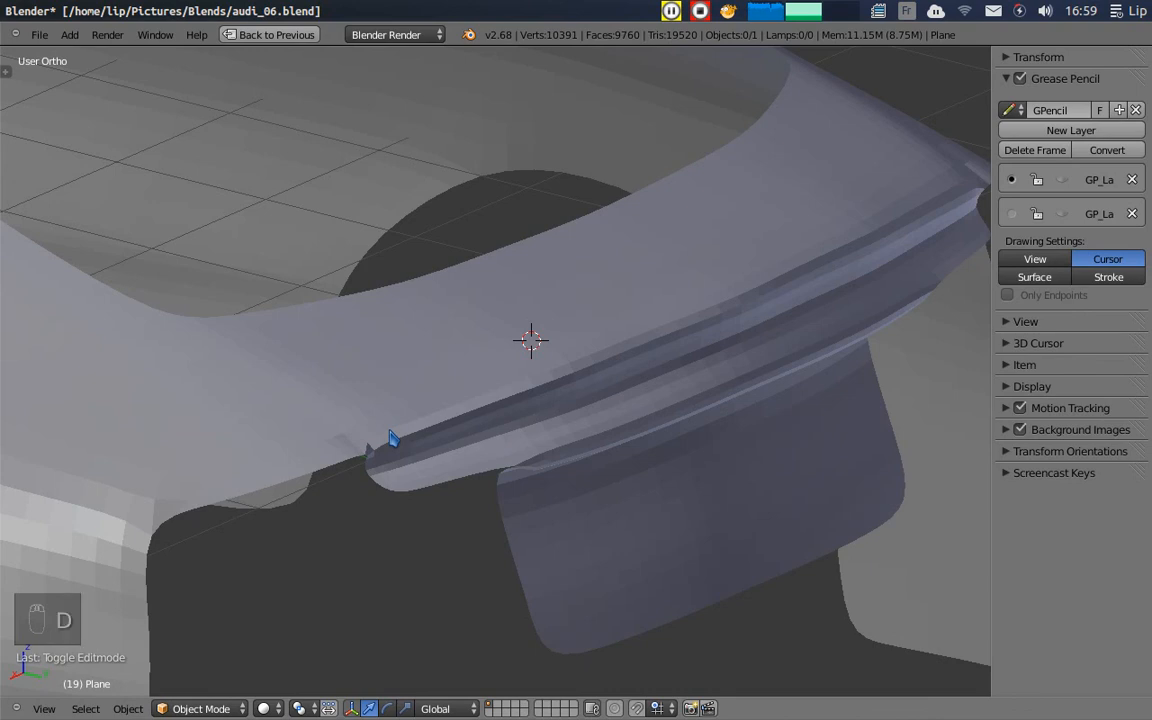
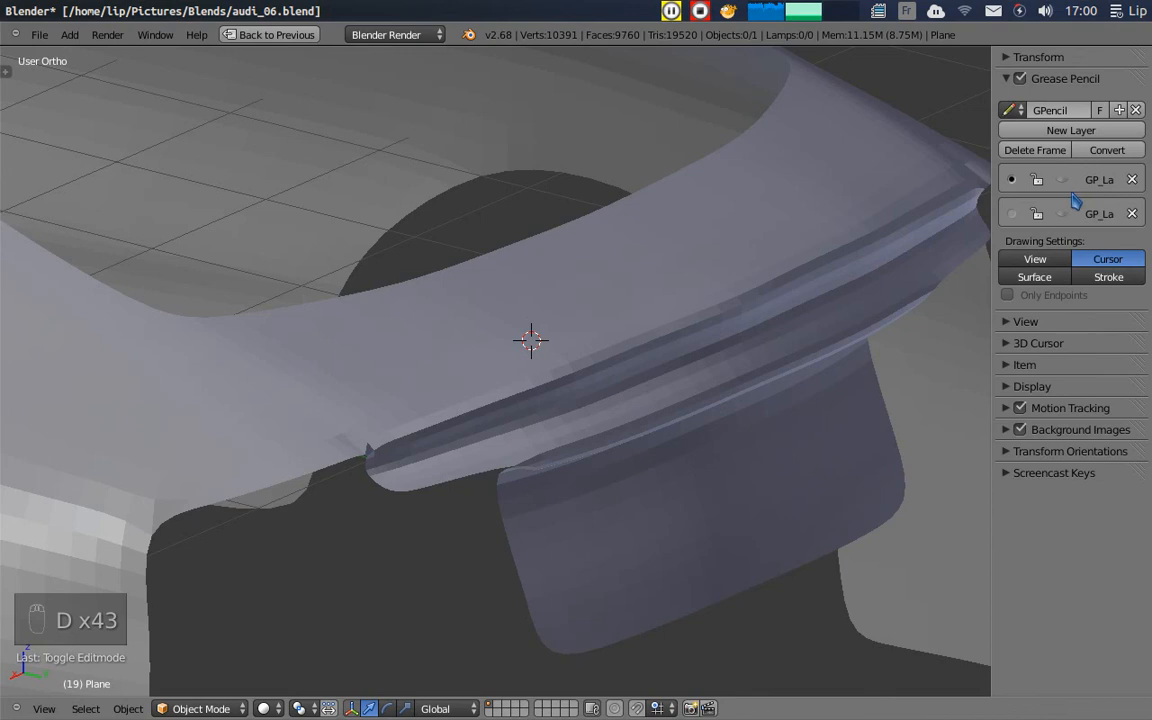
pyautogui.click(1066, 216)
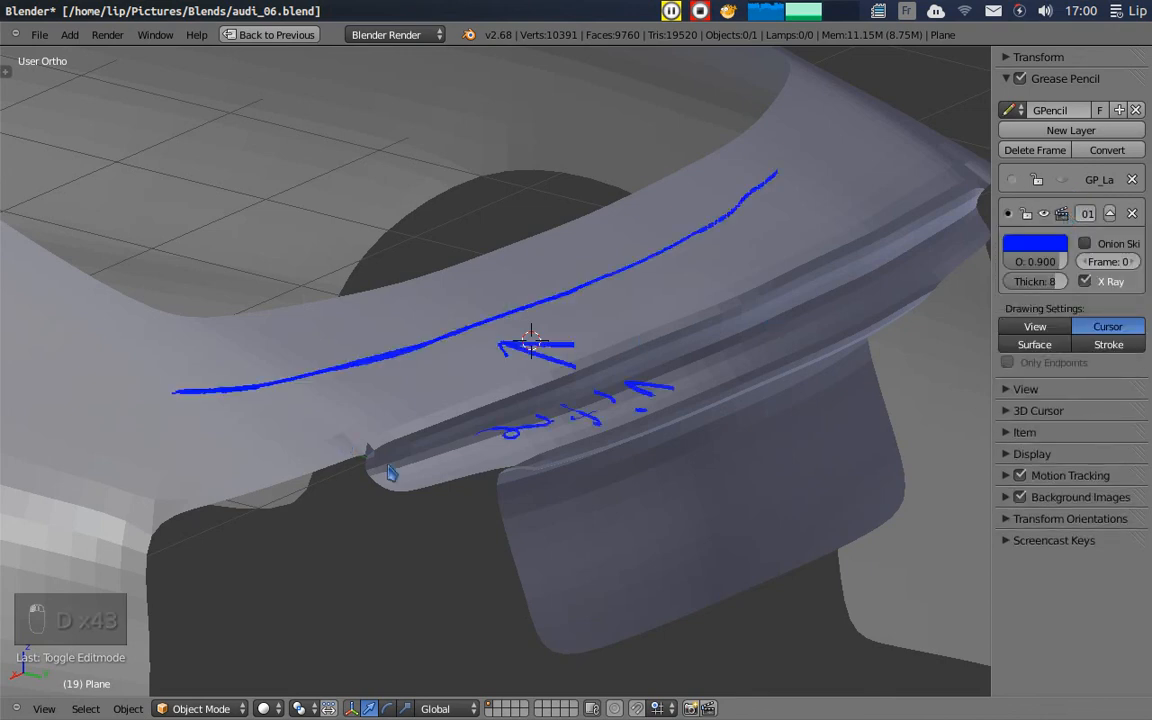
pyautogui.press('d')
pyautogui.moveTo(350, 424)
pyautogui.mouseDown()
pyautogui.moveTo(335, 485)
pyautogui.moveTo(392, 440)
pyautogui.mouseUp()
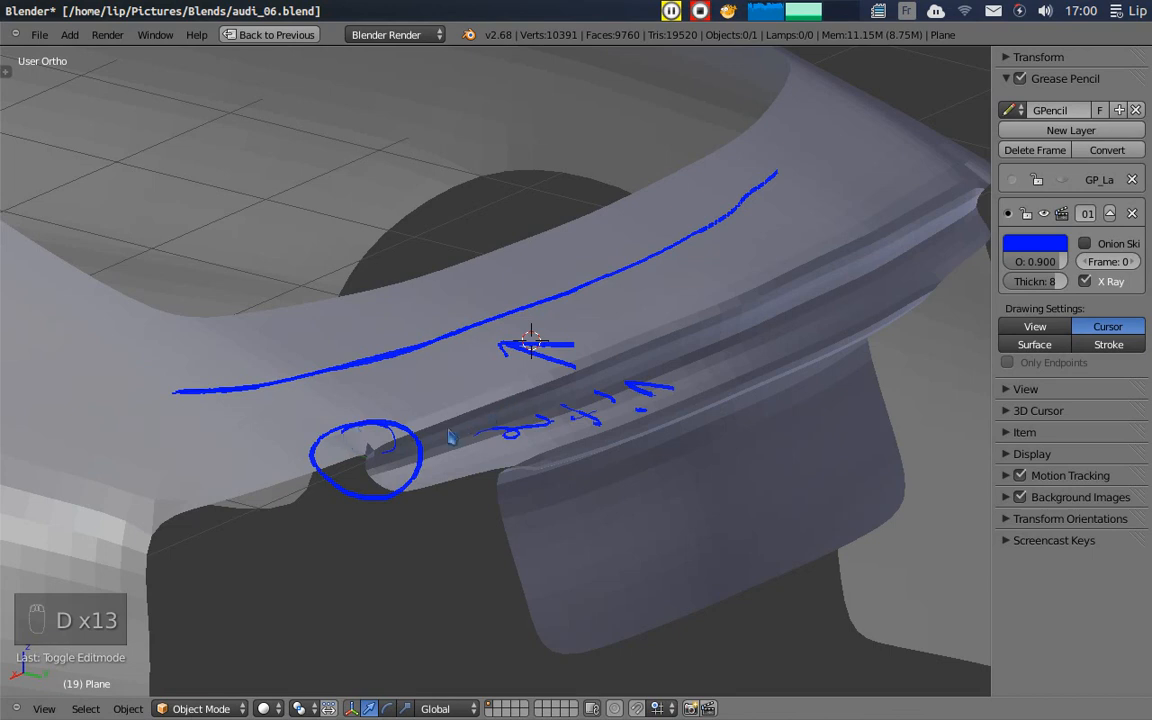
pyautogui.moveTo(398, 506)
pyautogui.mouseDown(button='middle')
pyautogui.moveTo(460, 524)
pyautogui.moveTo(476, 478)
pyautogui.moveTo(437, 470)
pyautogui.moveTo(473, 455)
pyautogui.moveTo(494, 391)
pyautogui.moveTo(410, 460)
pyautogui.moveTo(406, 496)
pyautogui.moveTo(415, 381)
pyautogui.mouseUp(button='middle')
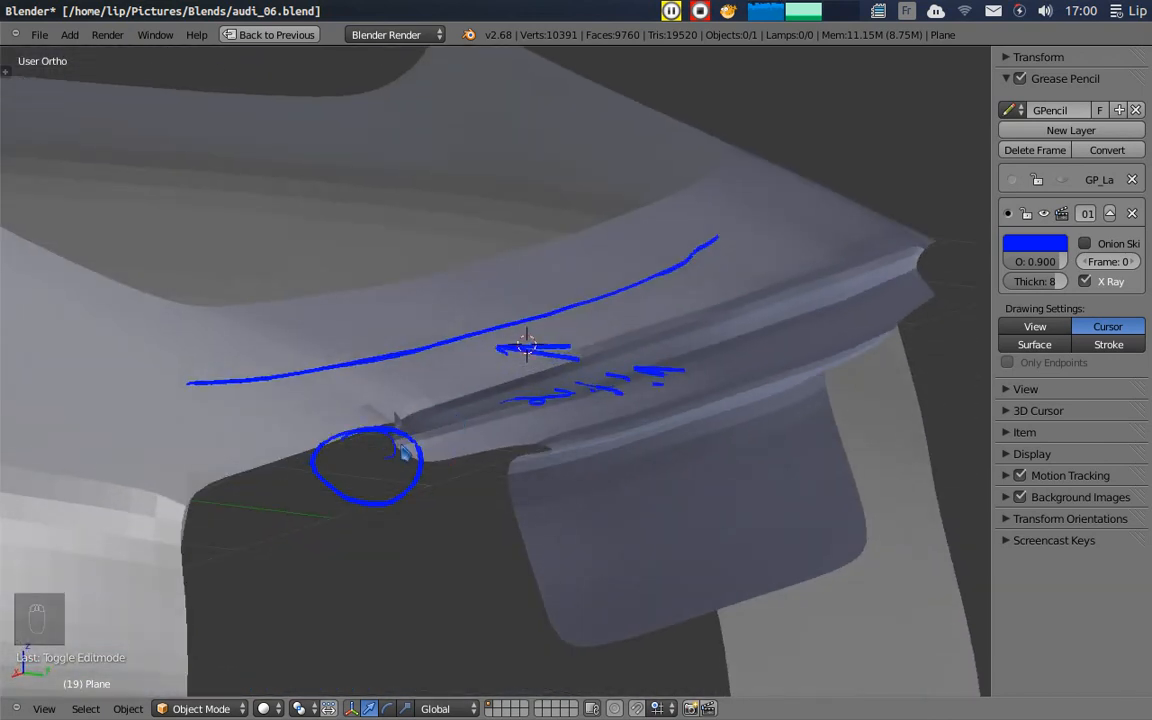
# - Delete the blue grease pencil layer and inspect the car's rear from behind
pyautogui.click(1132, 214)
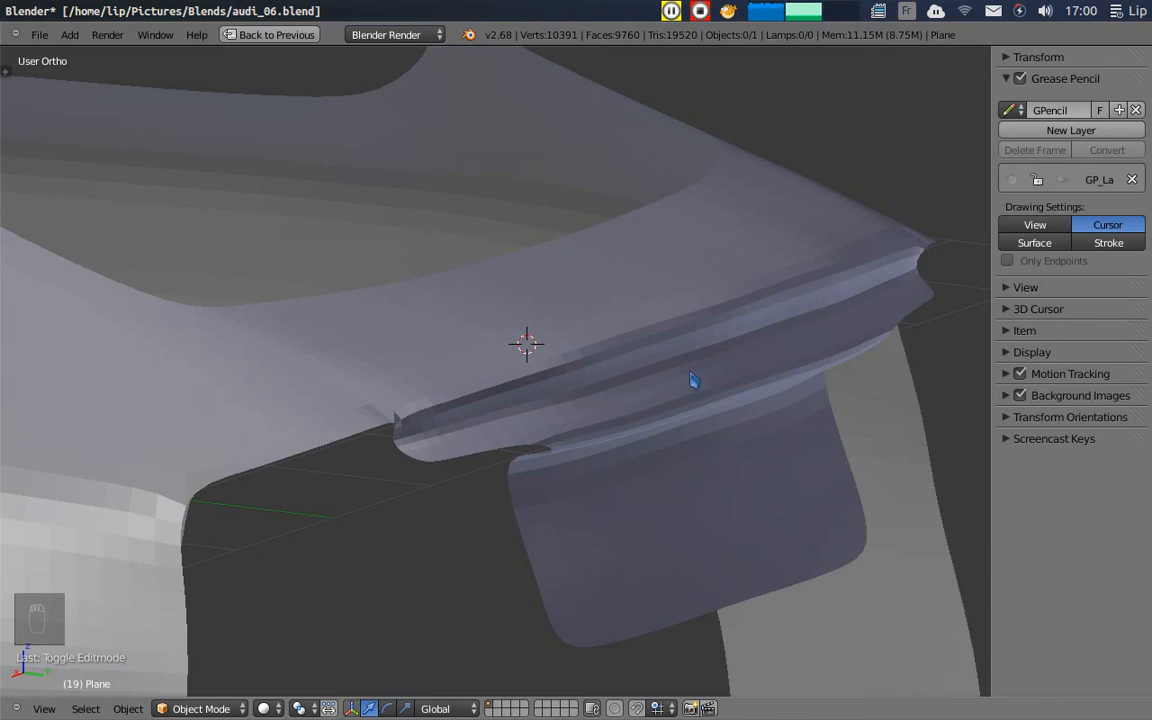
pyautogui.moveTo(676, 381); pyautogui.dragTo(527, 432, button='middle')
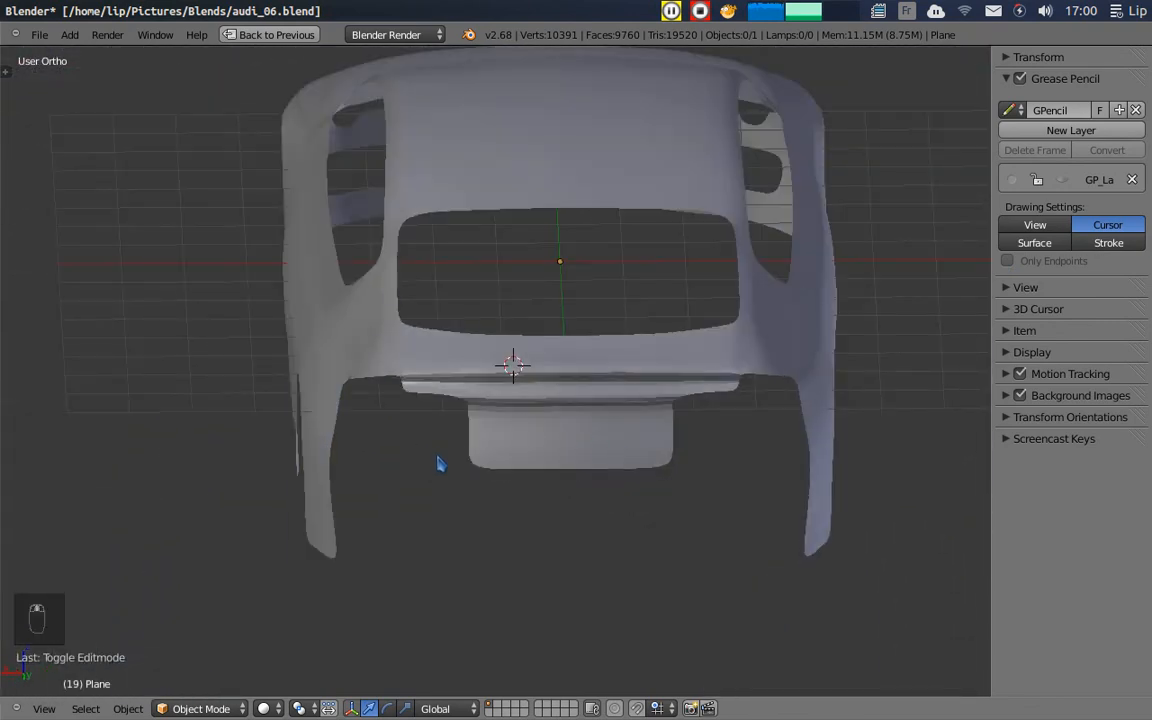
pyautogui.scroll(3, 440, 463)
pyautogui.moveTo(423, 469); pyautogui.dragTo(429, 434, button='middle')
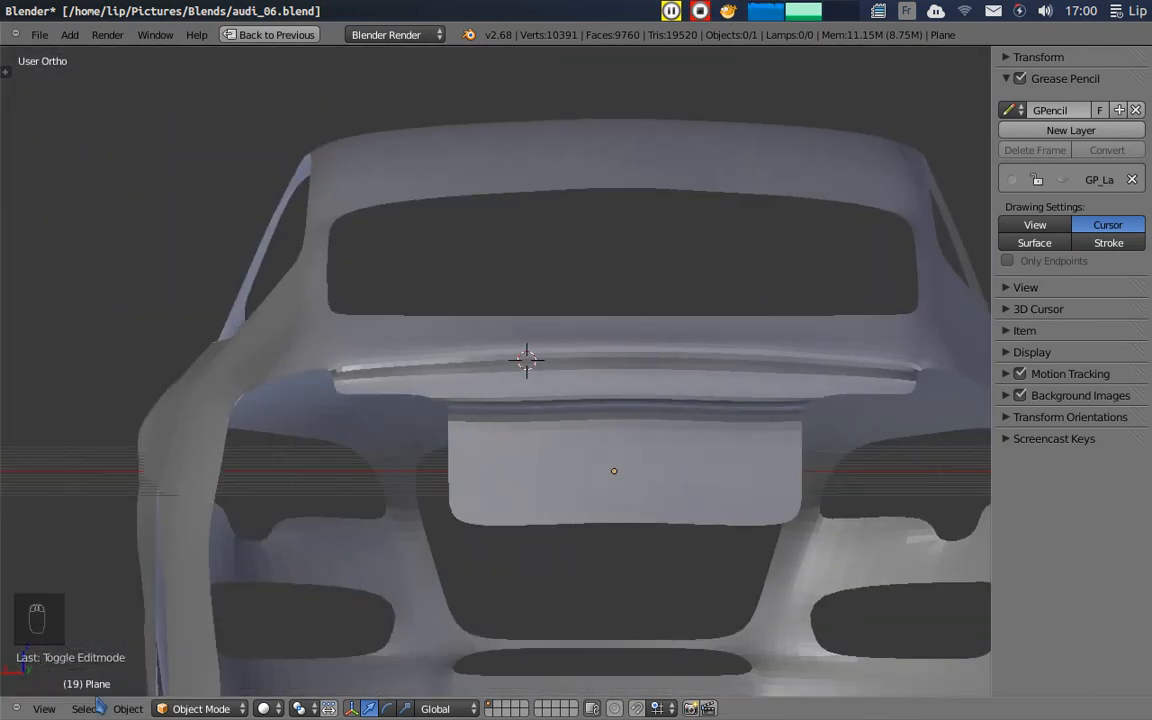
# - Show the car body in right-side orthographic wireframe and enter mesh editing
pyautogui.click(44, 708)
pyautogui.press('Escape')
pyautogui.press('KP_3')
pyautogui.press('z')
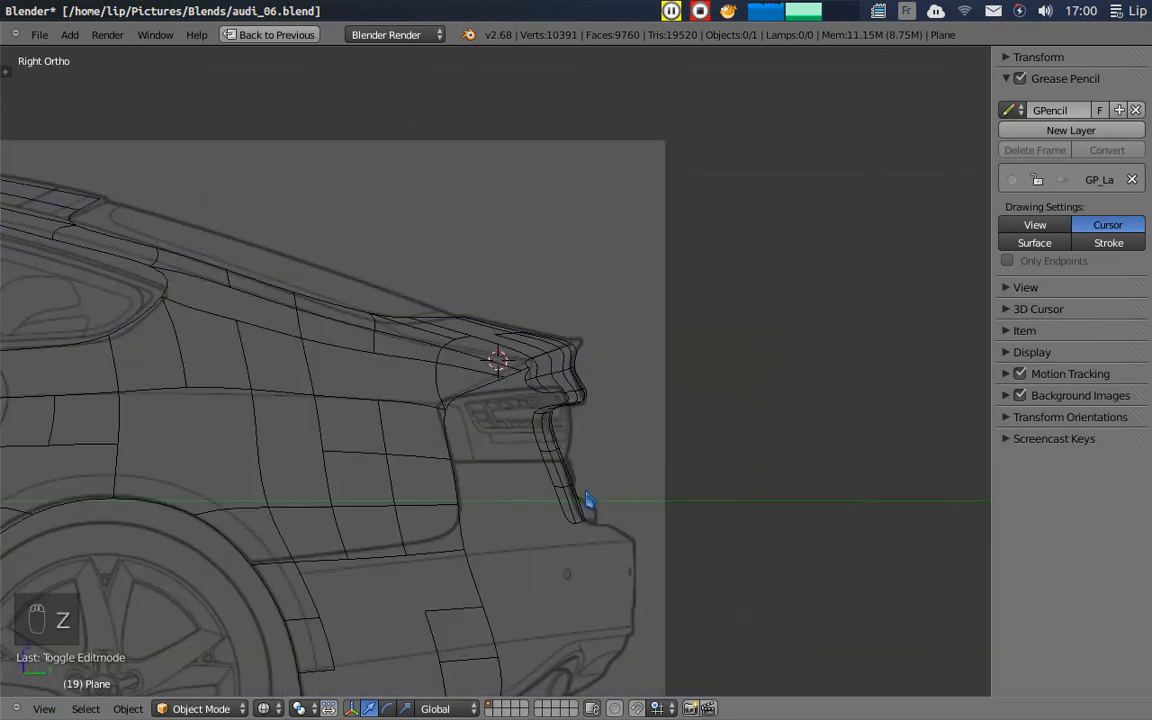
pyautogui.scroll(2, 580, 507)
pyautogui.scroll(-1, 520, 515)
pyautogui.press('Tab')
# - Extrude the quarter panel's vertical edge just below the tail light rearward three times to form a strip
pyautogui.rightClick(447, 479)
pyautogui.rightClick(450, 528)
pyautogui.rightClick(453, 578)
pyautogui.rightClick(443, 493)
pyautogui.rightClick(450, 530)
pyautogui.rightClick(449, 492)
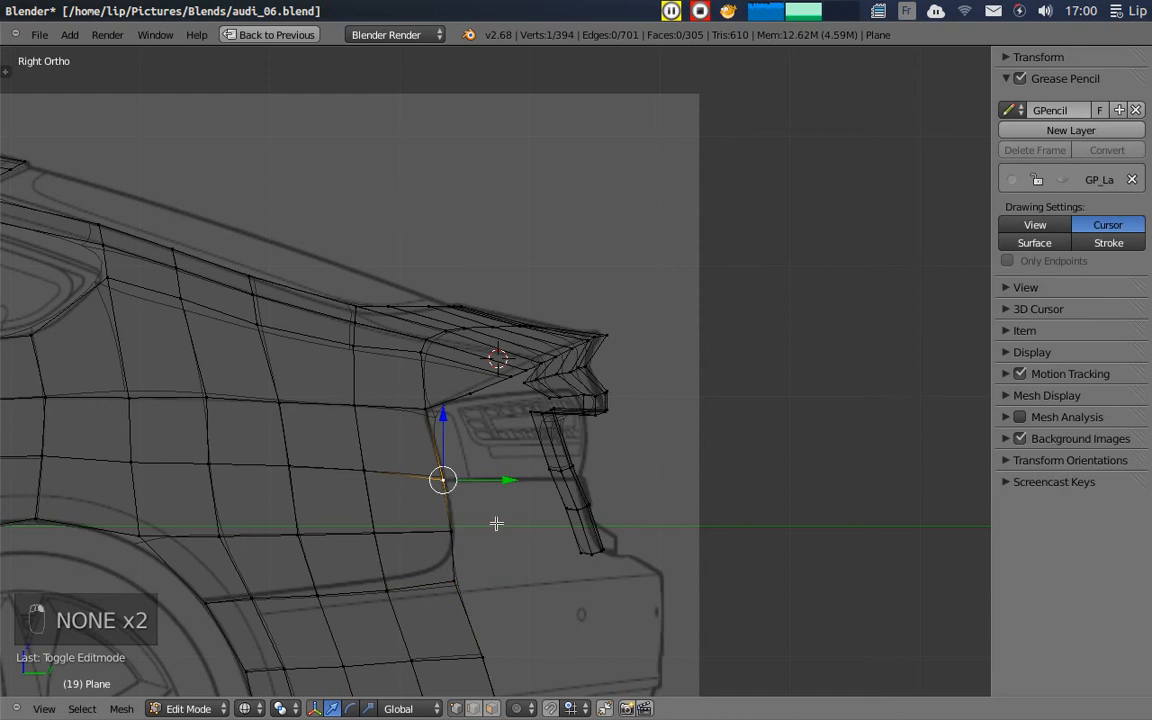
pyautogui.keyDown('shift'); pyautogui.rightClick(459, 518); pyautogui.keyUp('shift')
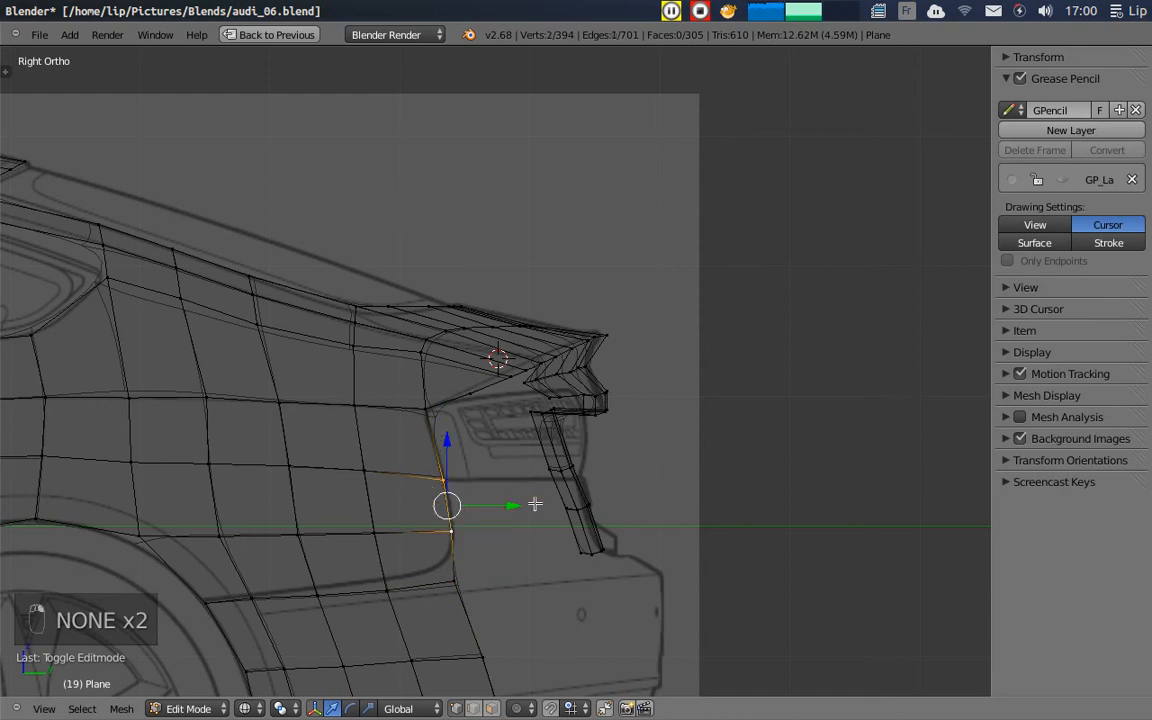
pyautogui.press('z')
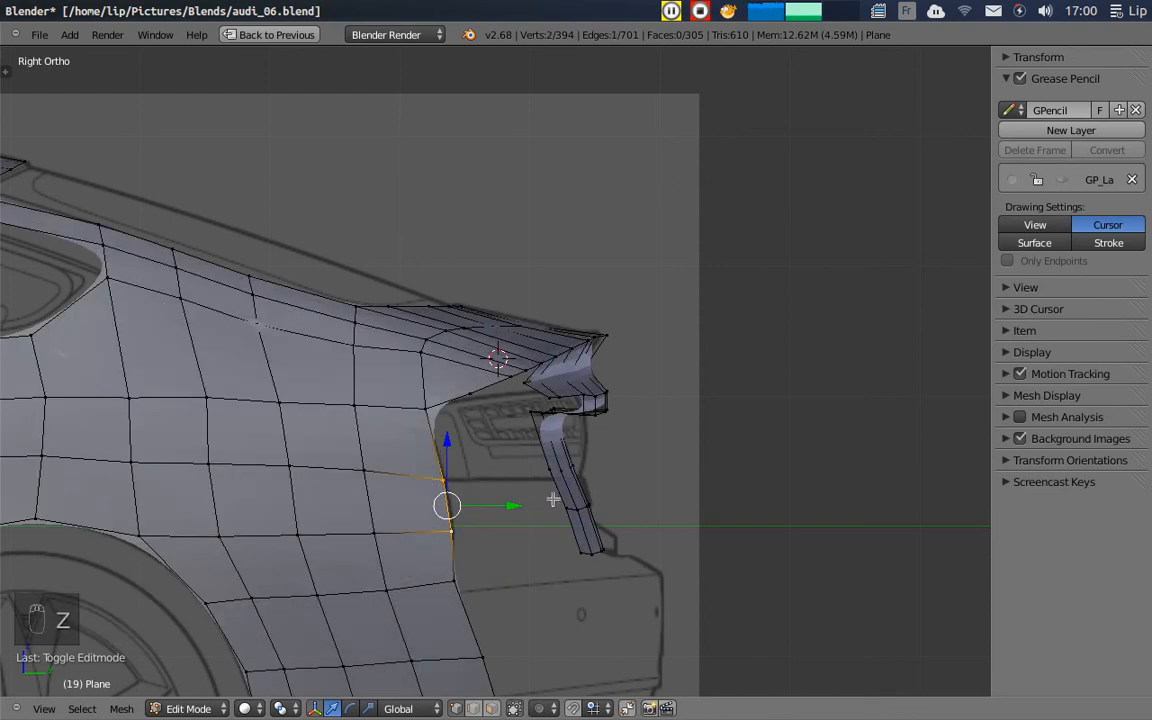
pyautogui.press('z')
pyautogui.press('e')
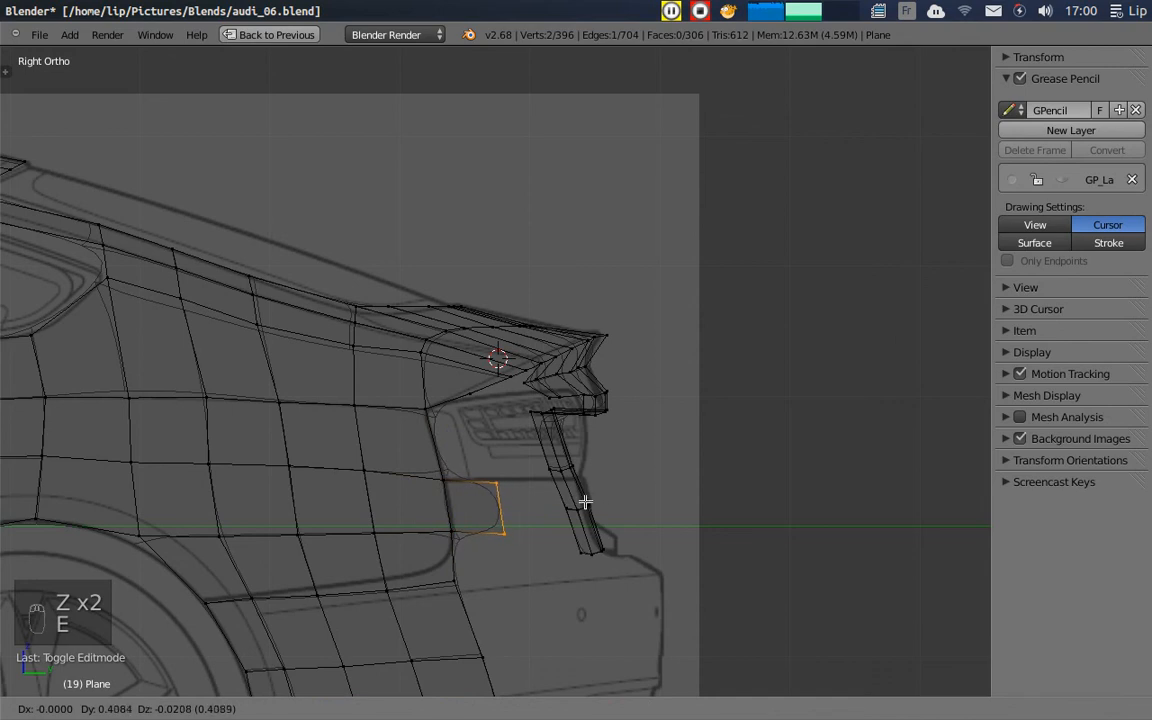
pyautogui.click(583, 502)
pyautogui.press('e')
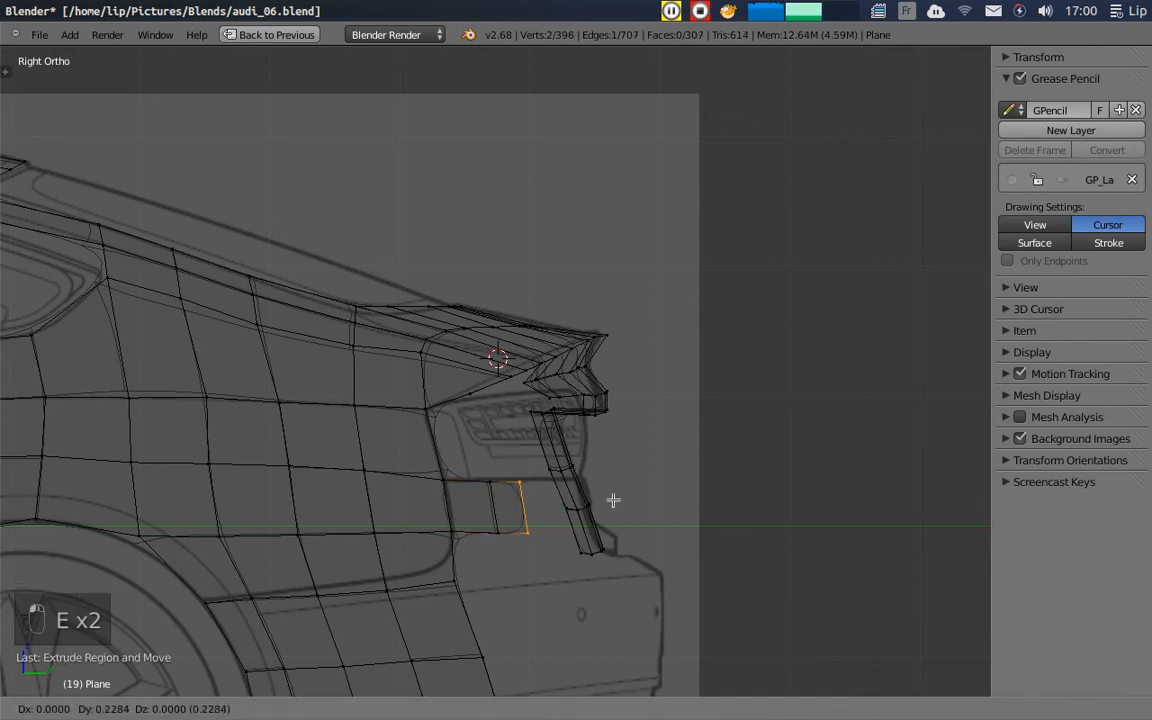
pyautogui.click(620, 499)
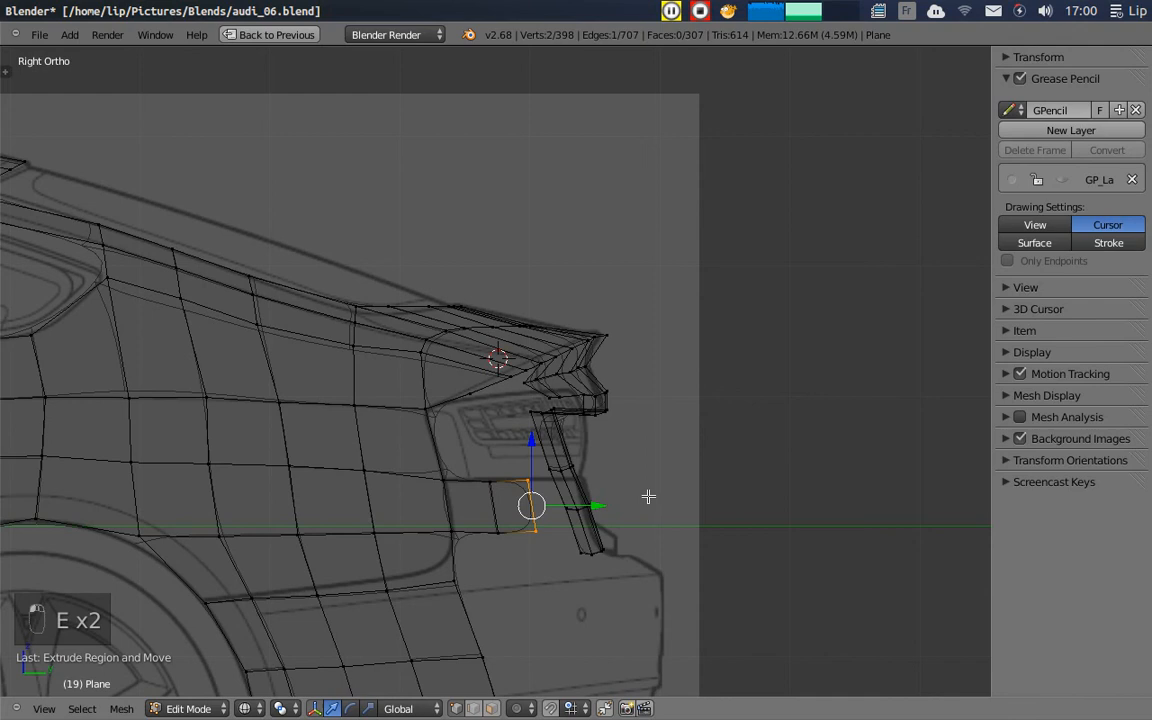
pyautogui.press('e')
pyautogui.click(620, 501)
# - Move the new strip's end edge and the edge before it inward towards the car's centre to wrap the rear corner
pyautogui.moveTo(620, 501); pyautogui.dragTo(535, 581, button='middle')
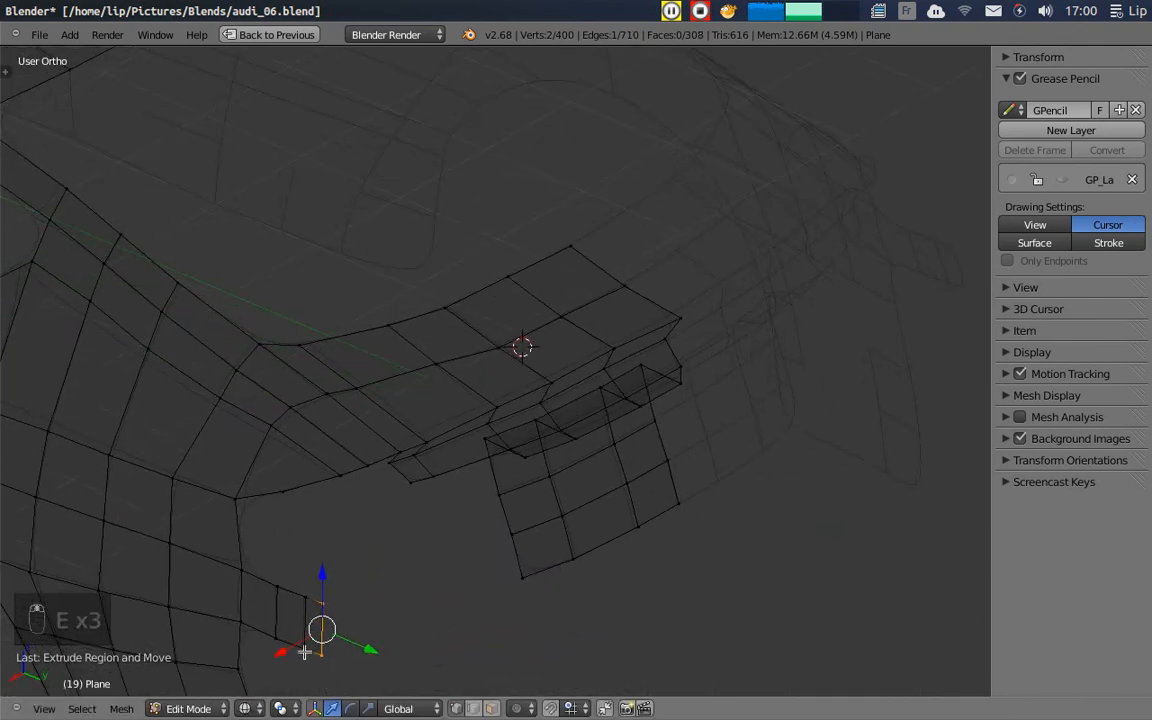
pyautogui.press('e')
pyautogui.press('x')
pyautogui.rightClick(311, 599)
pyautogui.press('g')
pyautogui.click(327, 600)
pyautogui.press('Escape')
pyautogui.scroll(-4, 507, 561)
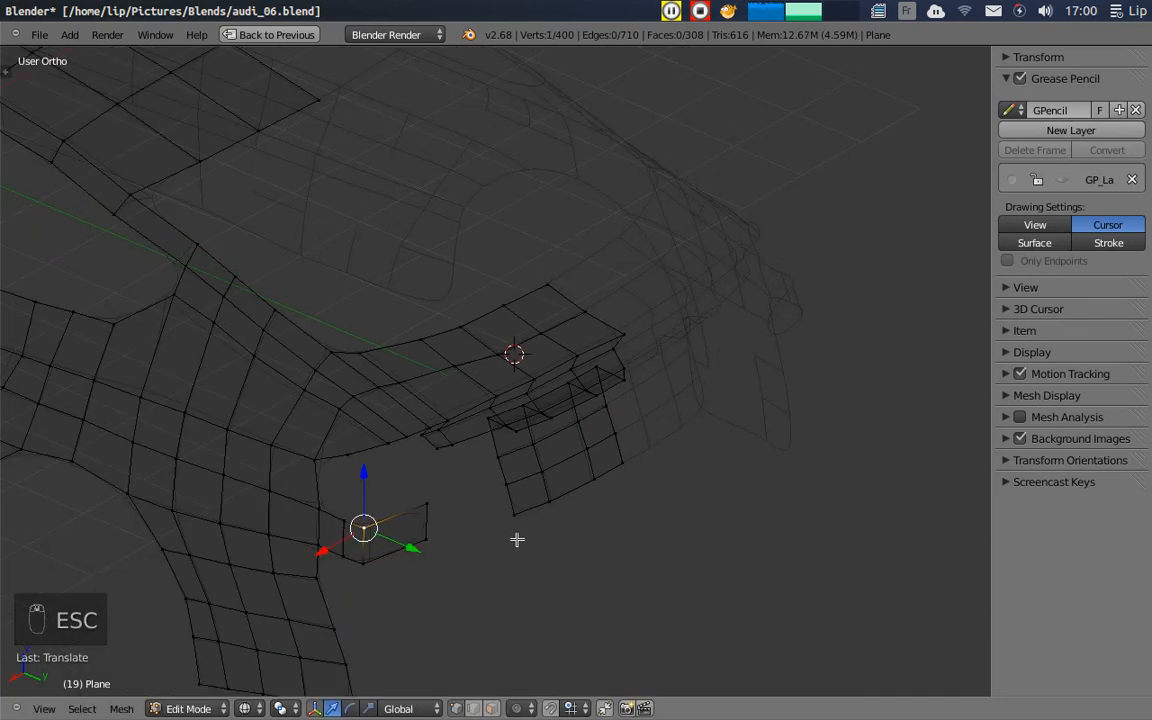
pyautogui.keyDown('shift'); pyautogui.rightClick(404, 503); pyautogui.keyUp('shift')
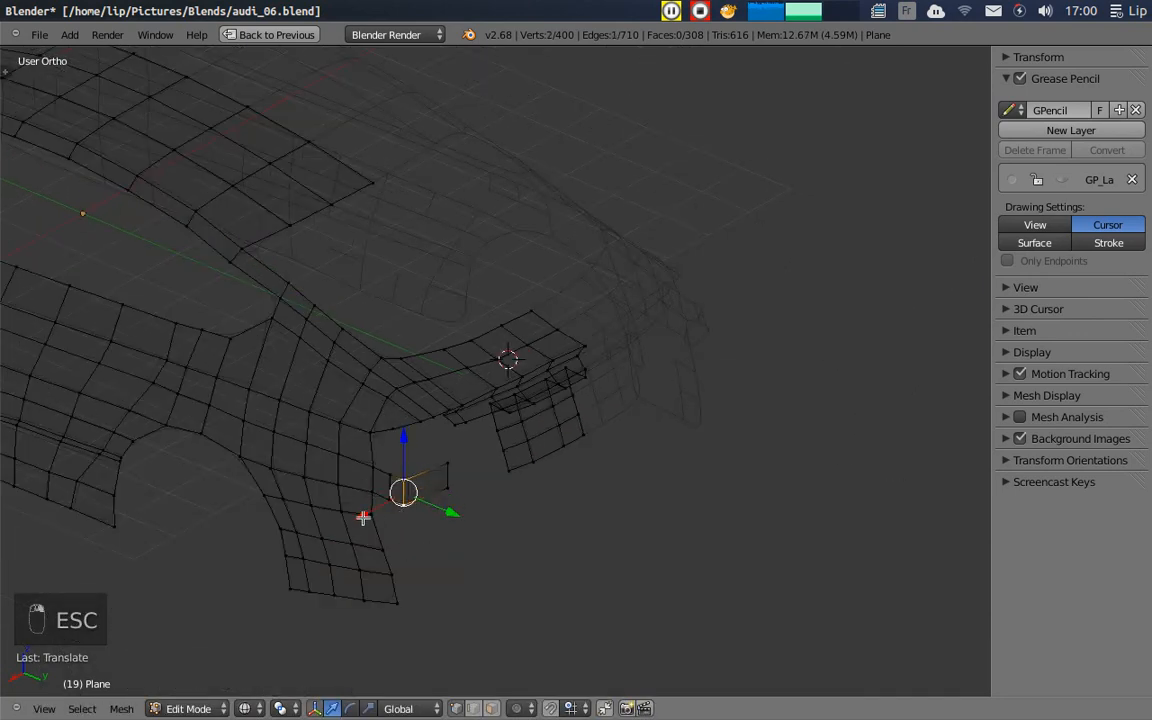
pyautogui.press('g')
pyautogui.click(383, 506)
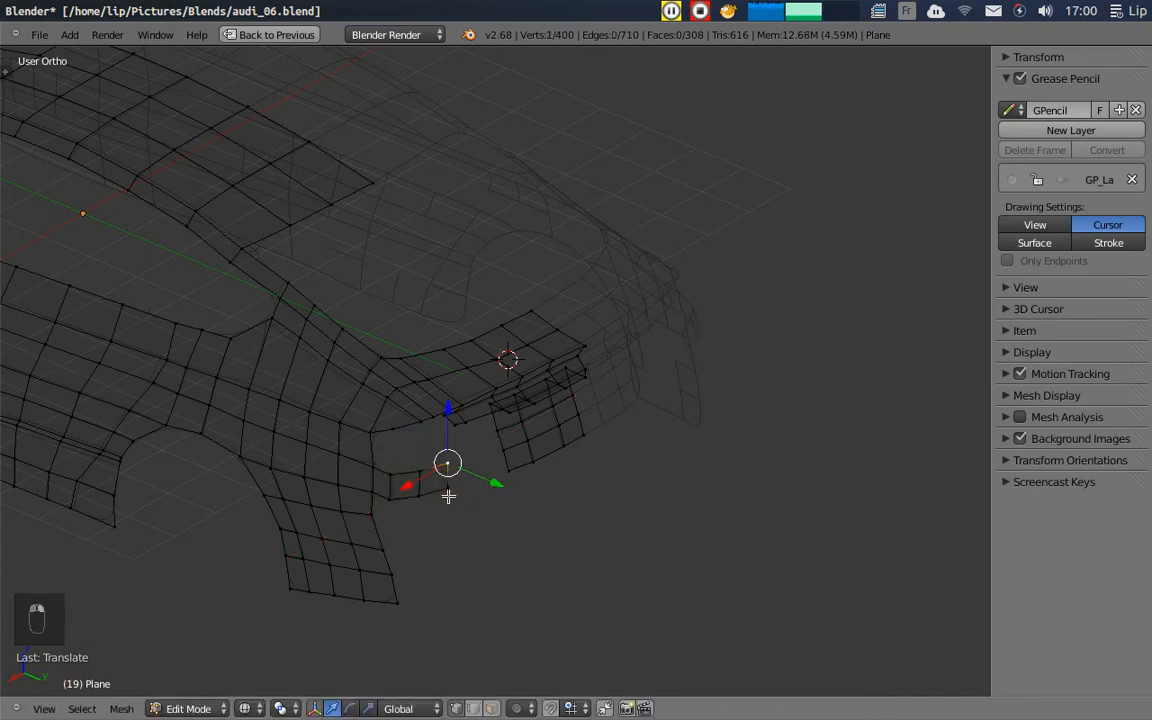
# - Move the strip's end edge and middle edge further towards the centre panel to space the faces evenly
pyautogui.press('g')
pyautogui.click(422, 471)
pyautogui.rightClick(421, 472)
pyautogui.keyDown('shift'); pyautogui.rightClick(420, 497); pyautogui.keyUp('shift')
pyautogui.moveTo(391, 501); pyautogui.dragTo(408, 494)
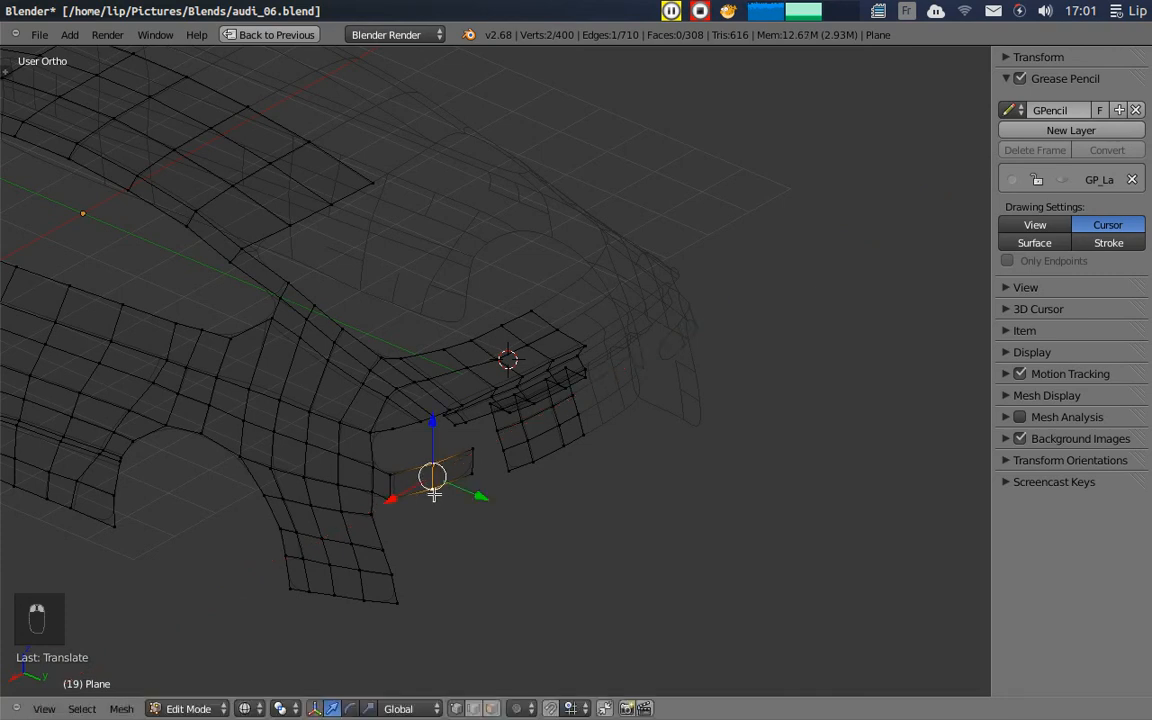
pyautogui.press('a')
# - In the back view, scale the centre panel's horizontal row of four vertices by about 1.58 to widen it towards the tail light
pyautogui.moveTo(658, 375); pyautogui.dragTo(514, 412, button='middle')
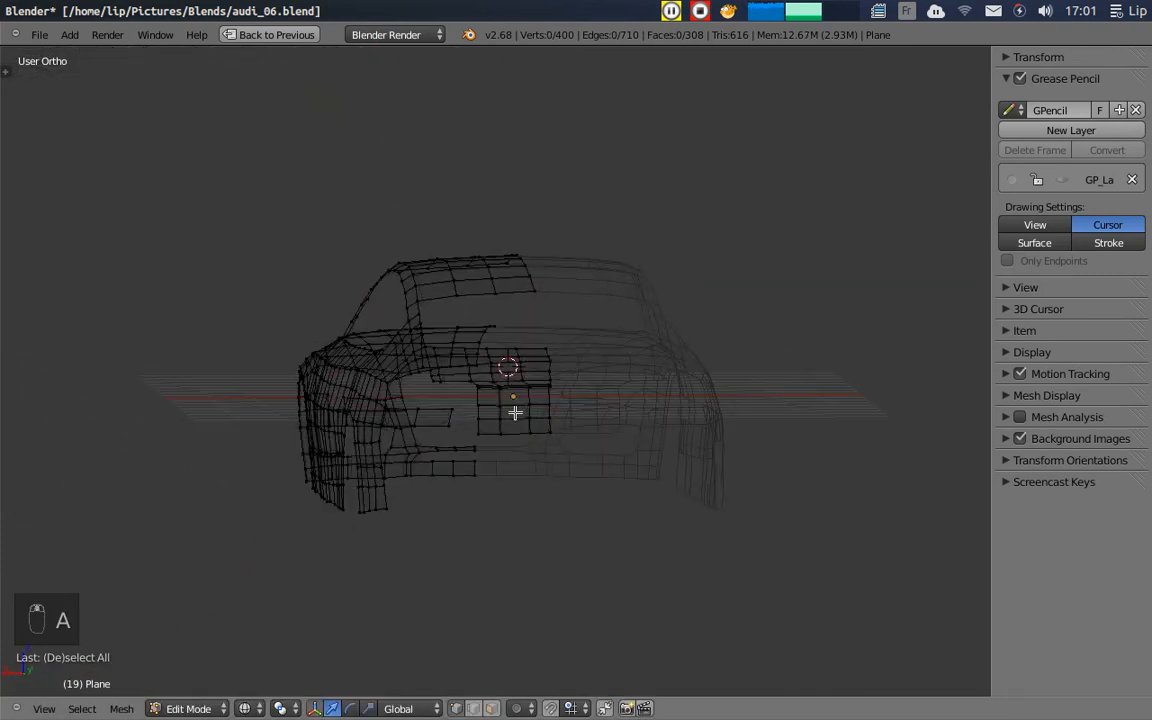
pyautogui.click(60, 709)
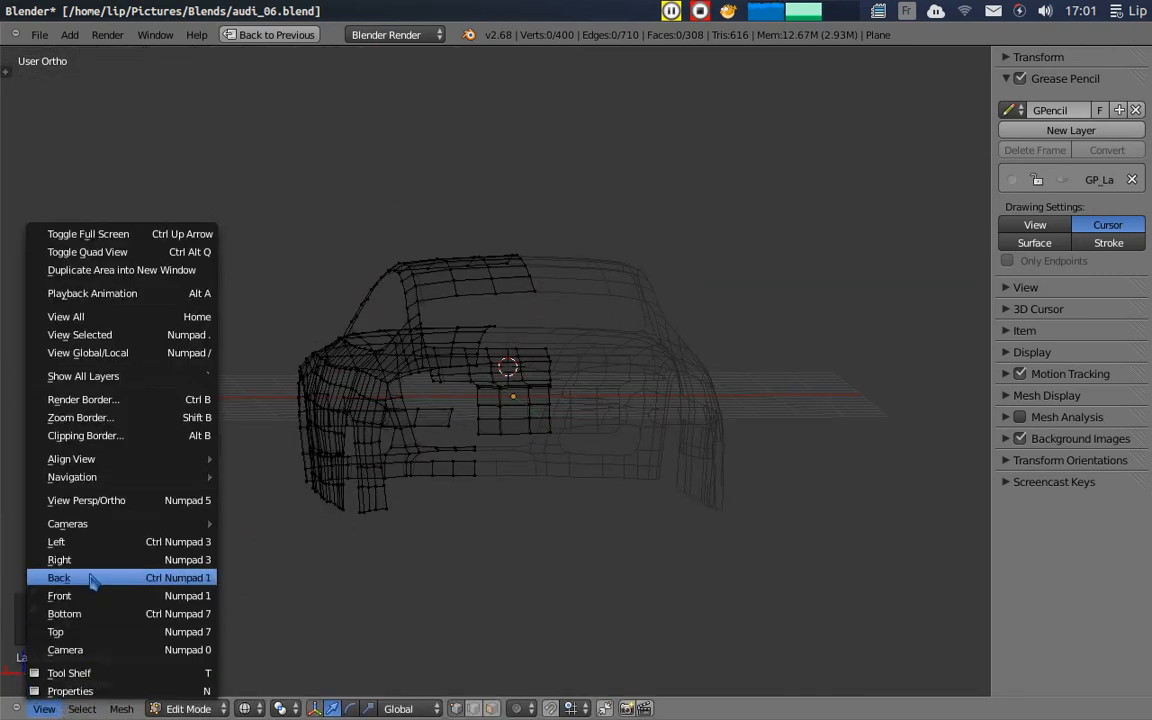
pyautogui.click(90, 577)
pyautogui.scroll(6, 429, 463)
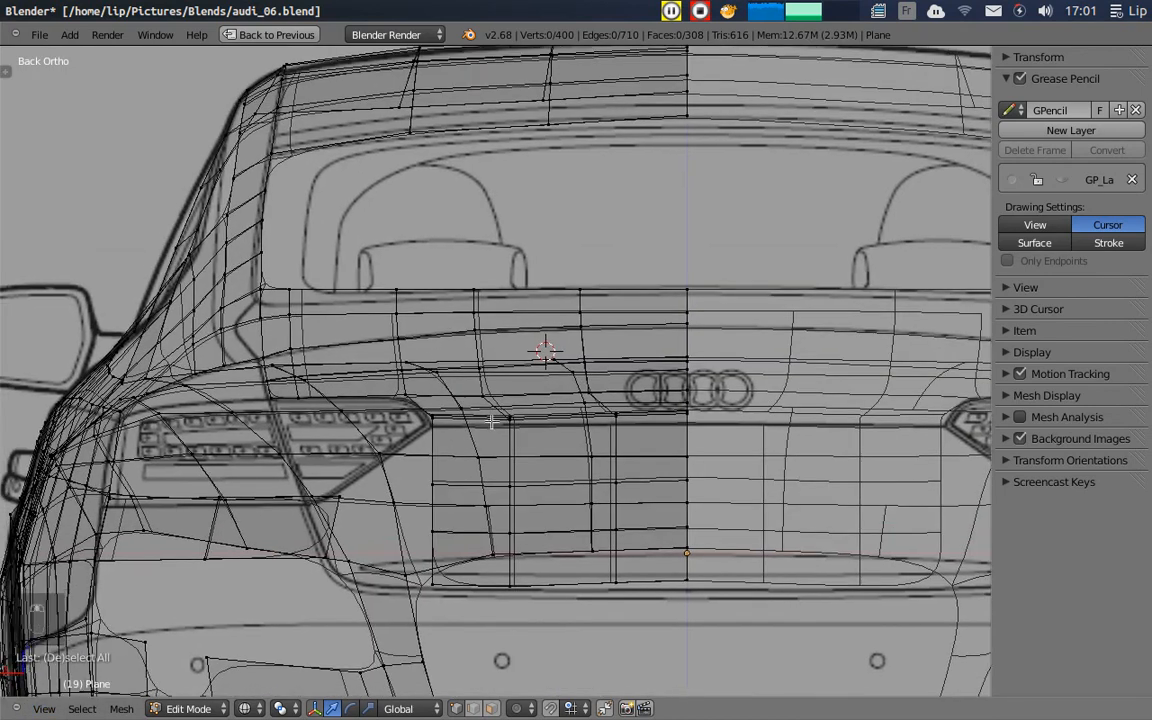
pyautogui.keyDown('shift'); pyautogui.moveTo(429, 463); pyautogui.dragTo(494, 418, button='middle'); pyautogui.keyUp('shift')
pyautogui.rightClick(483, 450)
pyautogui.keyDown('shift'); pyautogui.rightClick(560, 443); pyautogui.keyUp('shift')
pyautogui.keyDown('shift'); pyautogui.rightClick(664, 442); pyautogui.keyUp('shift')
pyautogui.keyDown('shift'); pyautogui.rightClick(713, 443); pyautogui.keyUp('shift')
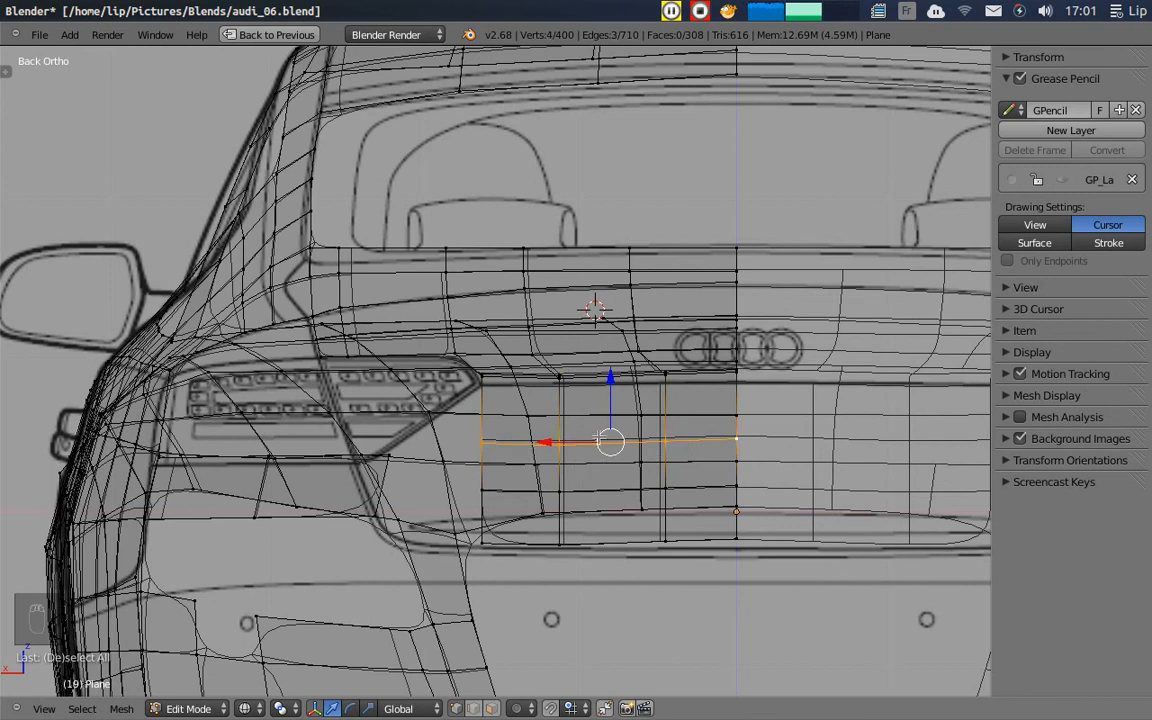
pyautogui.press('s')
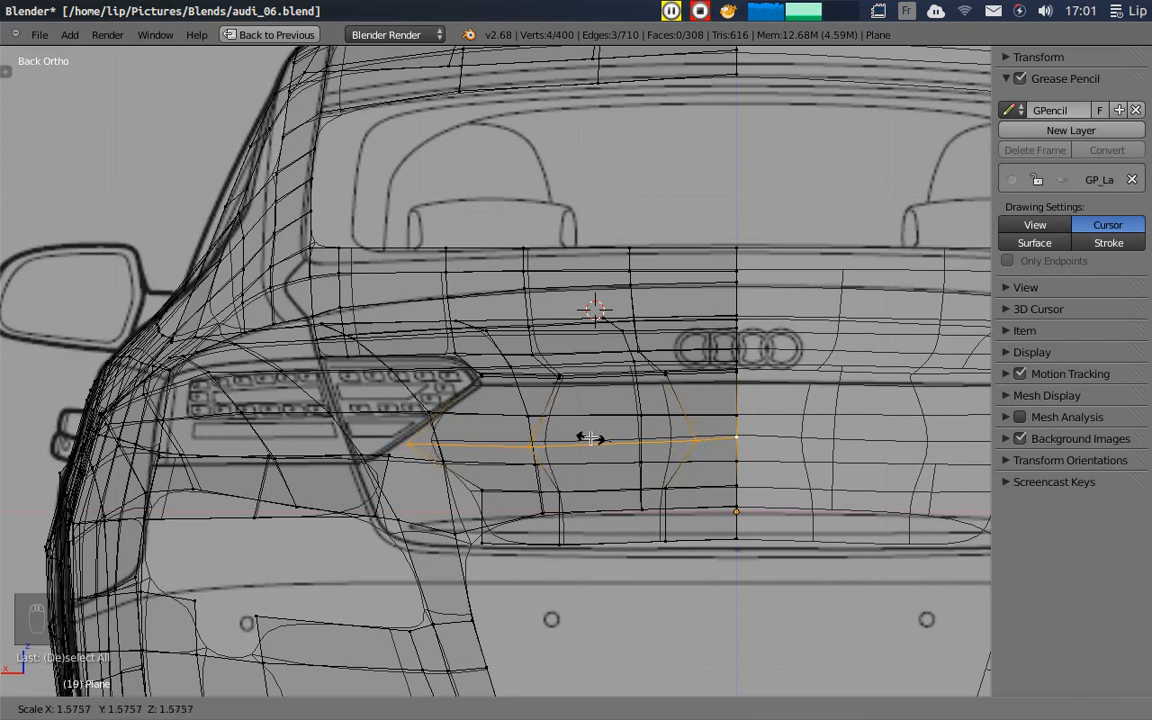
pyautogui.click(590, 437)
# - Select the centre panel's top edge row and lower it along Z to the crease line on the back blueprint
pyautogui.keyDown('alt'); pyautogui.keyDown('shift'); pyautogui.rightClick(483, 378); pyautogui.keyUp('shift'); pyautogui.keyUp('alt')
pyautogui.moveTo(570, 417)
pyautogui.mouseDown(button='middle')
pyautogui.moveTo(576, 445)
pyautogui.moveTo(557, 435)
pyautogui.mouseUp(button='middle')
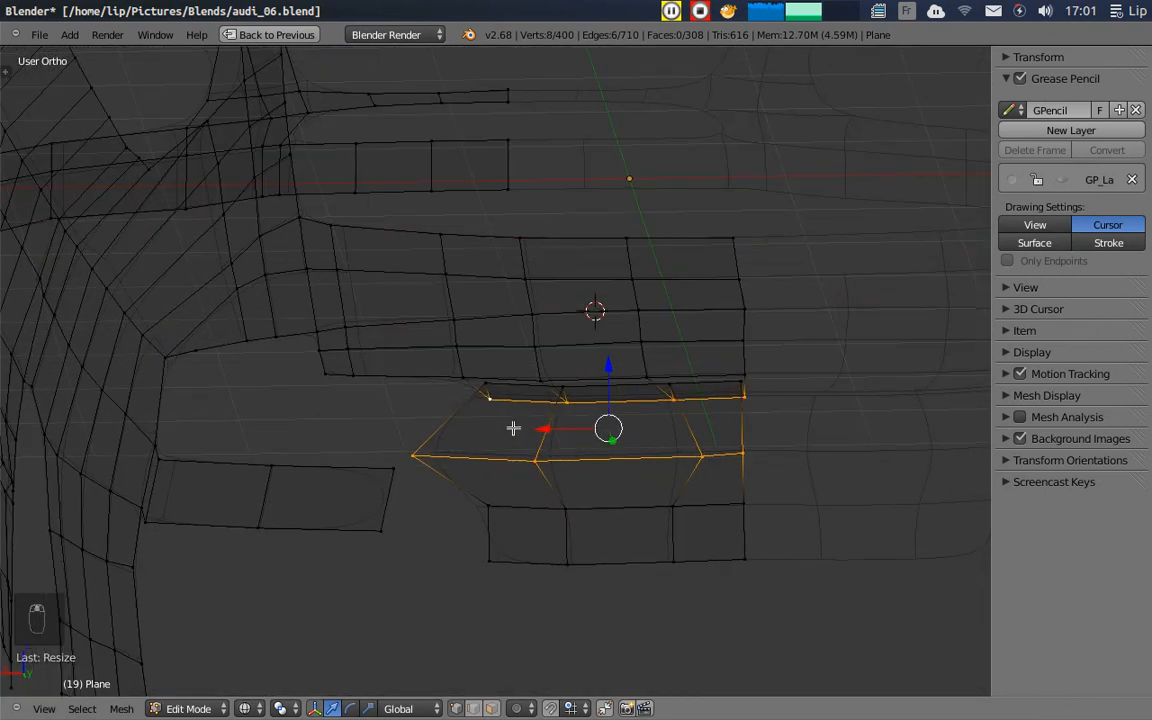
pyautogui.press('a')
pyautogui.rightClick(490, 388)
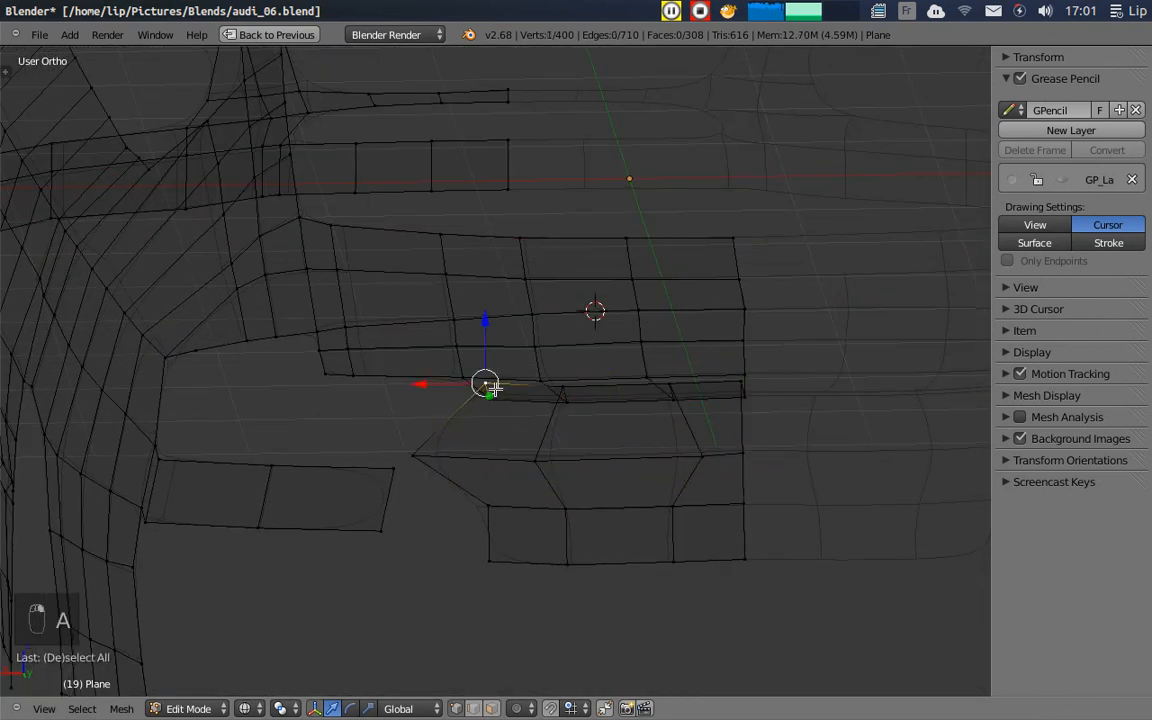
pyautogui.keyDown('alt'); pyautogui.keyDown('shift'); pyautogui.rightClick(555, 389); pyautogui.keyUp('shift'); pyautogui.keyUp('alt')
pyautogui.press('a')
pyautogui.keyDown('alt'); pyautogui.rightClick(593, 386); pyautogui.keyUp('alt')
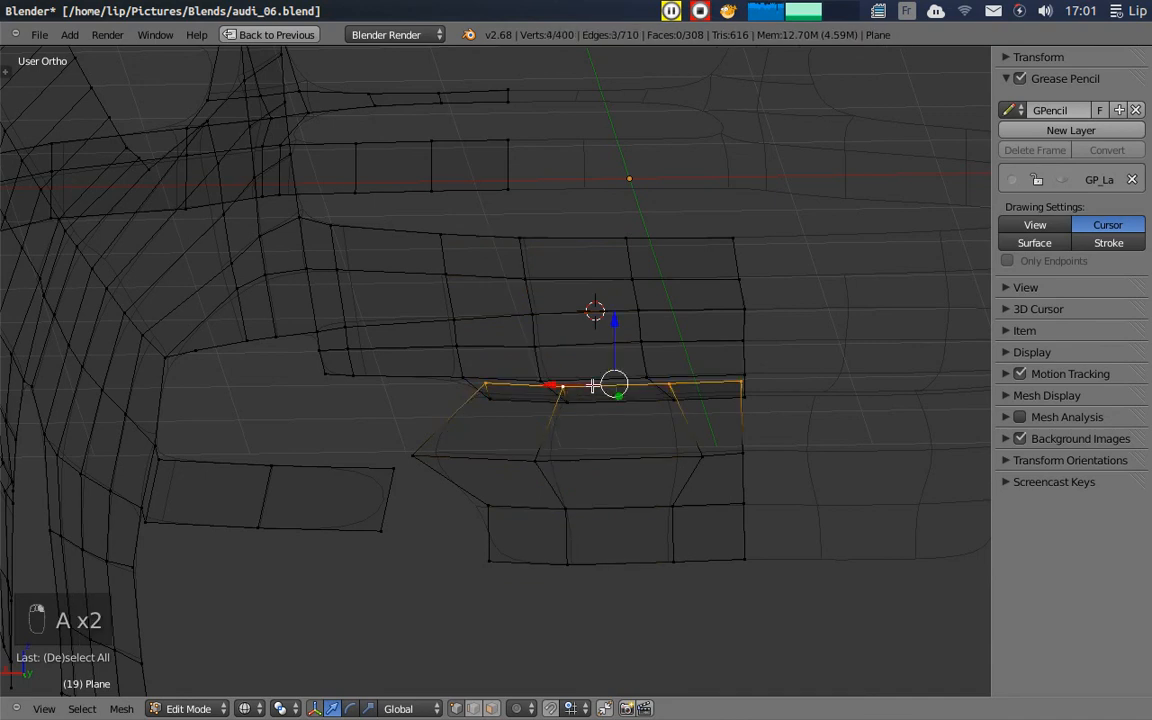
pyautogui.click(44, 708)
pyautogui.click(160, 537)
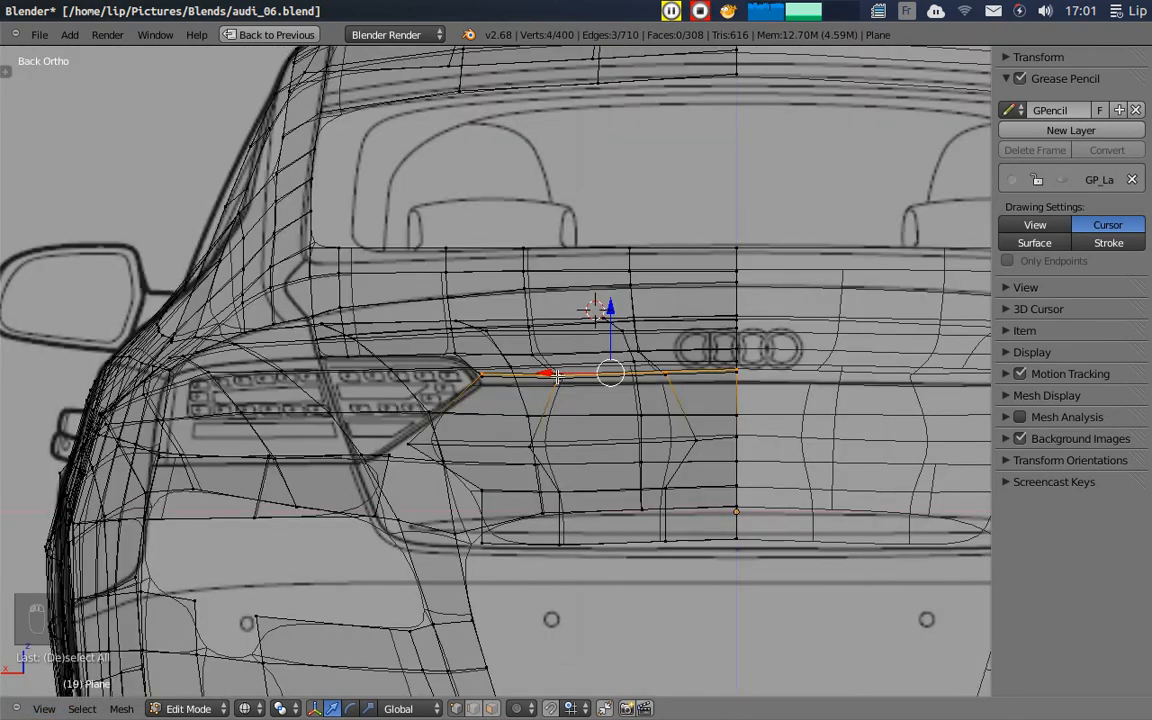
pyautogui.press('g')
pyautogui.press('z')
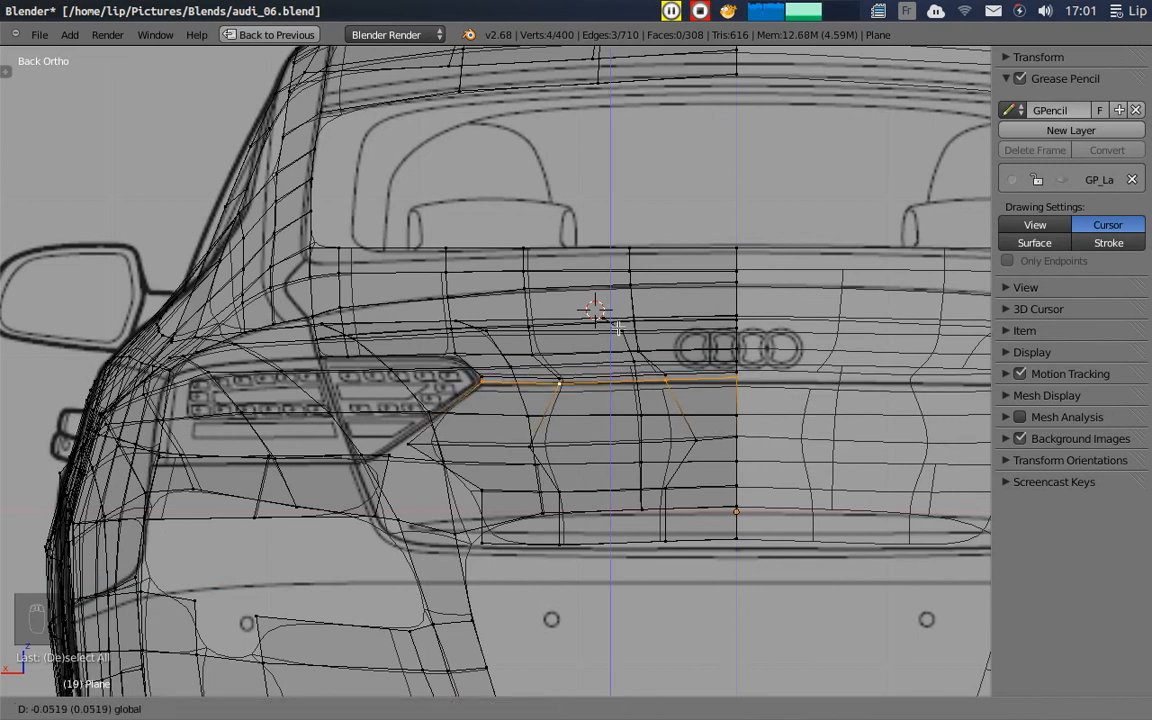
pyautogui.click(619, 328)
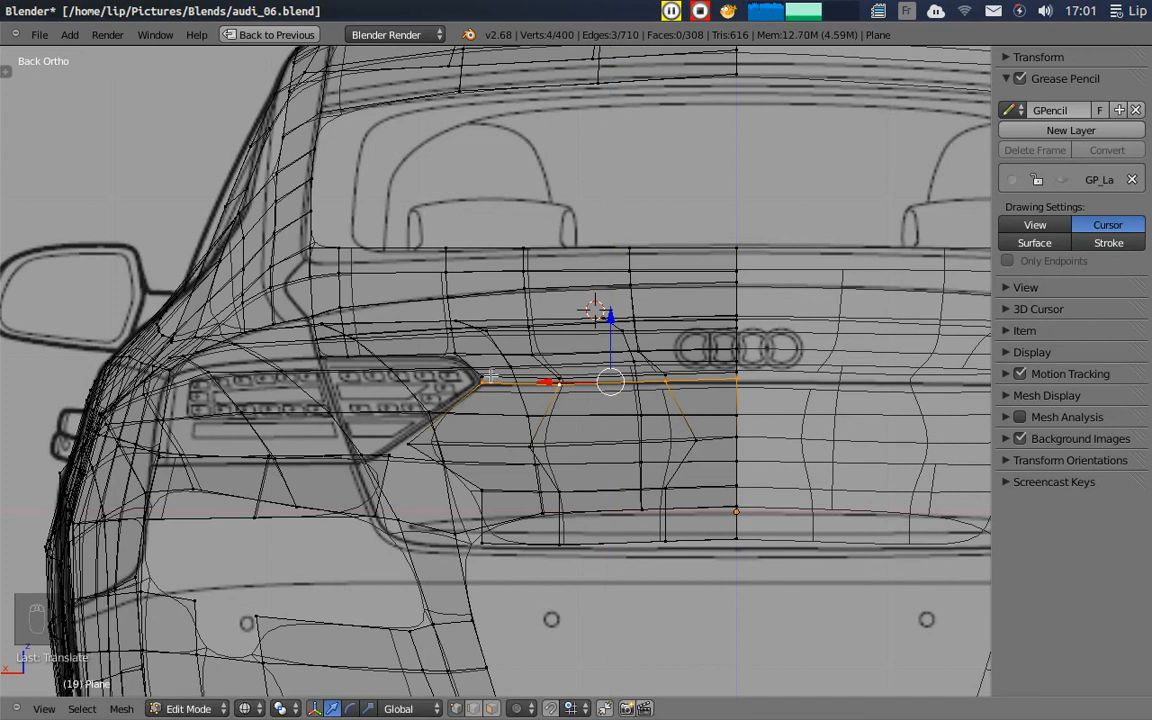
# - Select the trunk lip's bottom edge row and lower it in the back view to meet the blueprint crease line
pyautogui.press('a')
pyautogui.moveTo(469, 376); pyautogui.dragTo(501, 410, button='middle')
pyautogui.keyDown('alt'); pyautogui.rightClick(509, 403); pyautogui.keyUp('alt')
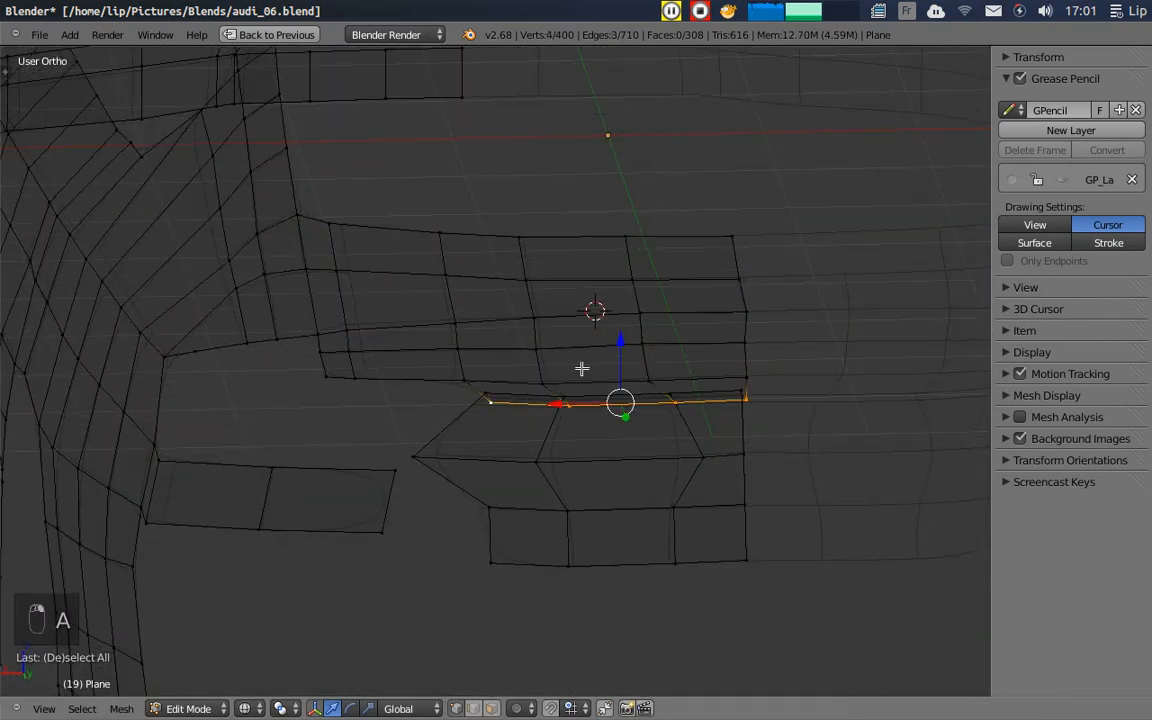
pyautogui.click(44, 708)
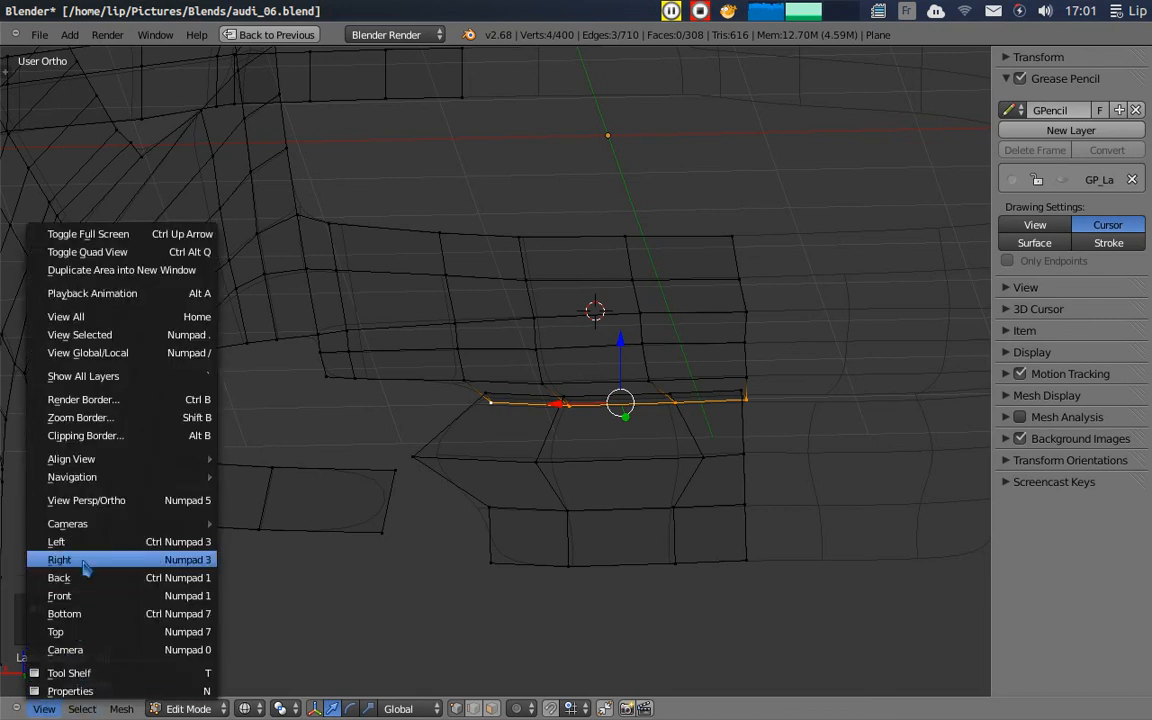
pyautogui.click(82, 578)
pyautogui.moveTo(609, 309); pyautogui.dragTo(608, 318)
# - Lower the centre panel's widened vertex row slightly and scale it up so its outer end reaches the tail light's lower corner
pyautogui.rightClick(410, 443)
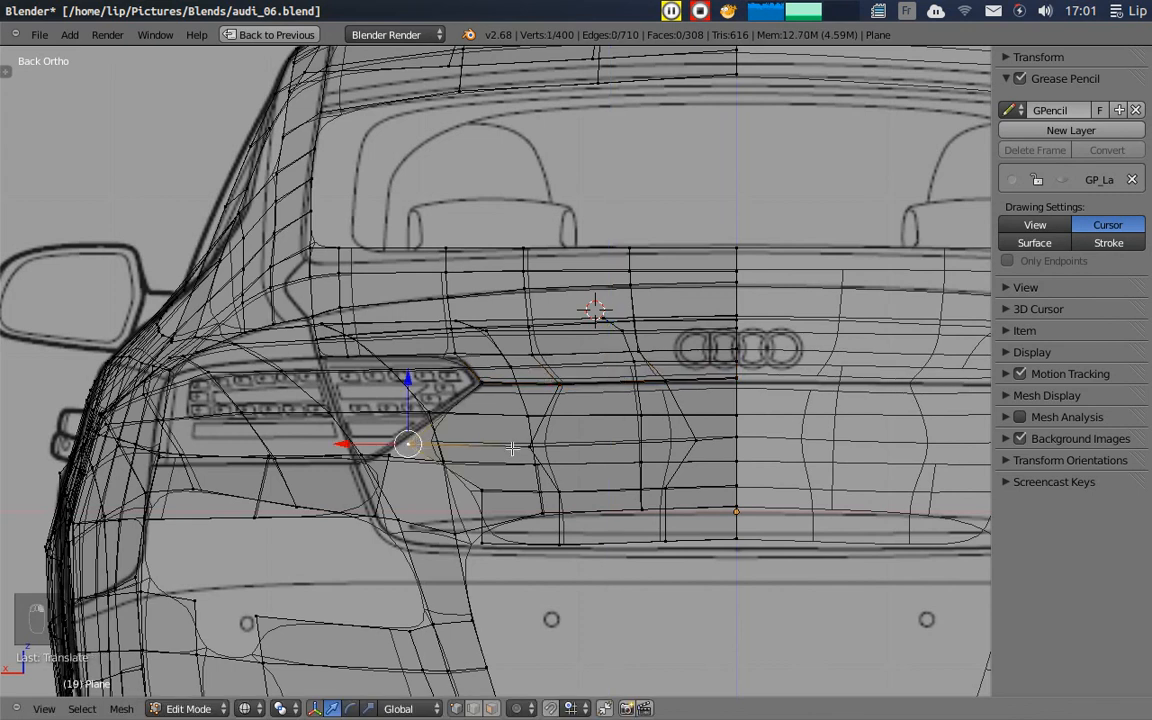
pyautogui.press('shift+super')
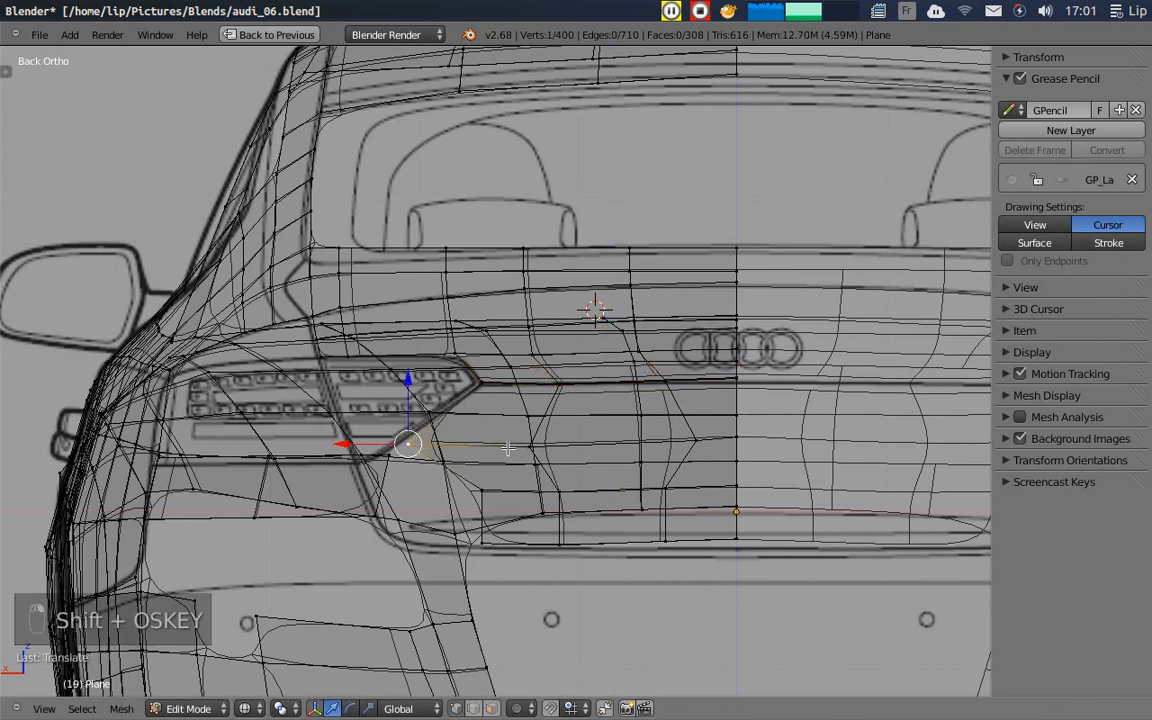
pyautogui.keyDown('alt'); pyautogui.keyDown('shift'); pyautogui.rightClick(424, 441); pyautogui.keyUp('shift'); pyautogui.keyUp('alt')
pyautogui.moveTo(592, 377); pyautogui.dragTo(586, 386)
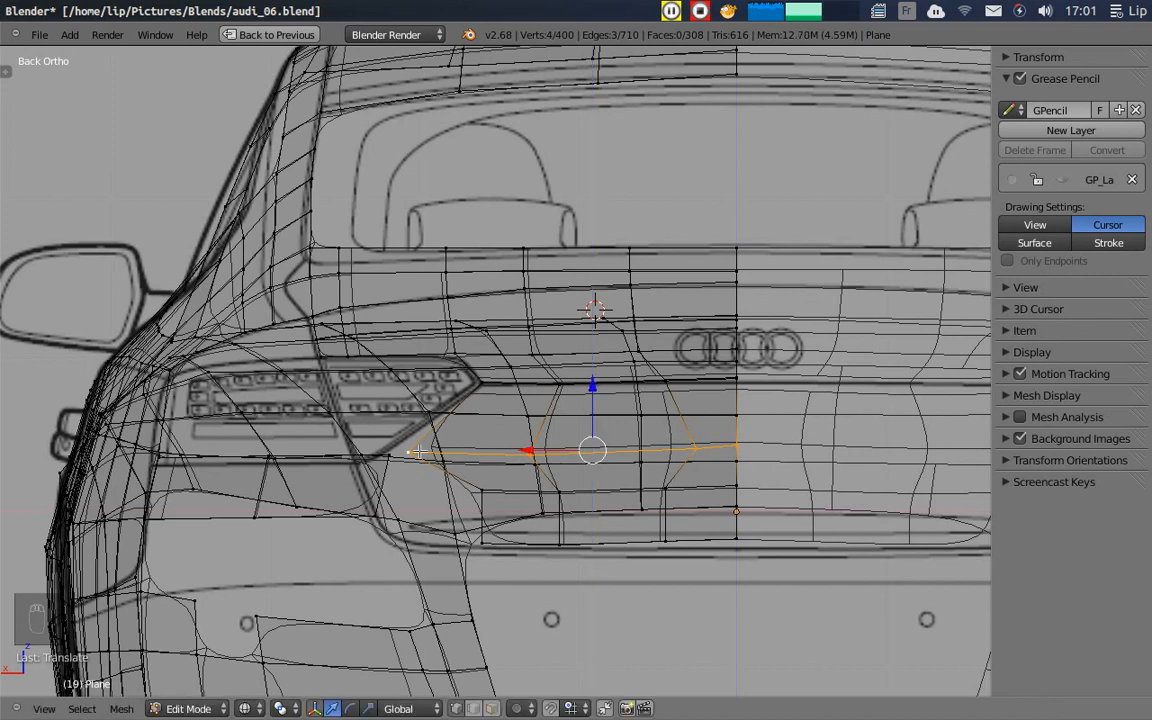
pyautogui.press('s')
pyautogui.click(527, 440)
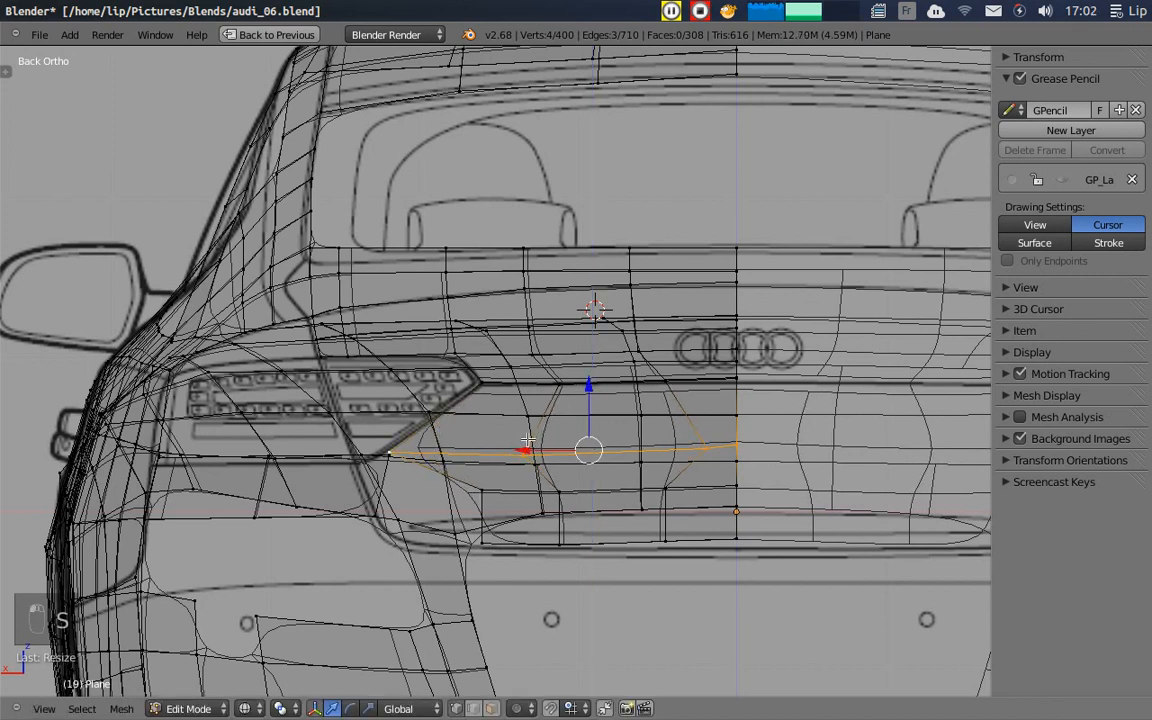
# - In the top view, move the below-tail-light strip's outermost vertex pair about 0.18 inward along X to the blueprint curve
pyautogui.press('a')
pyautogui.moveTo(437, 458); pyautogui.dragTo(577, 550, button='middle')
pyautogui.rightClick(401, 598)
pyautogui.keyDown('shift'); pyautogui.rightClick(407, 657); pyautogui.keyUp('shift')
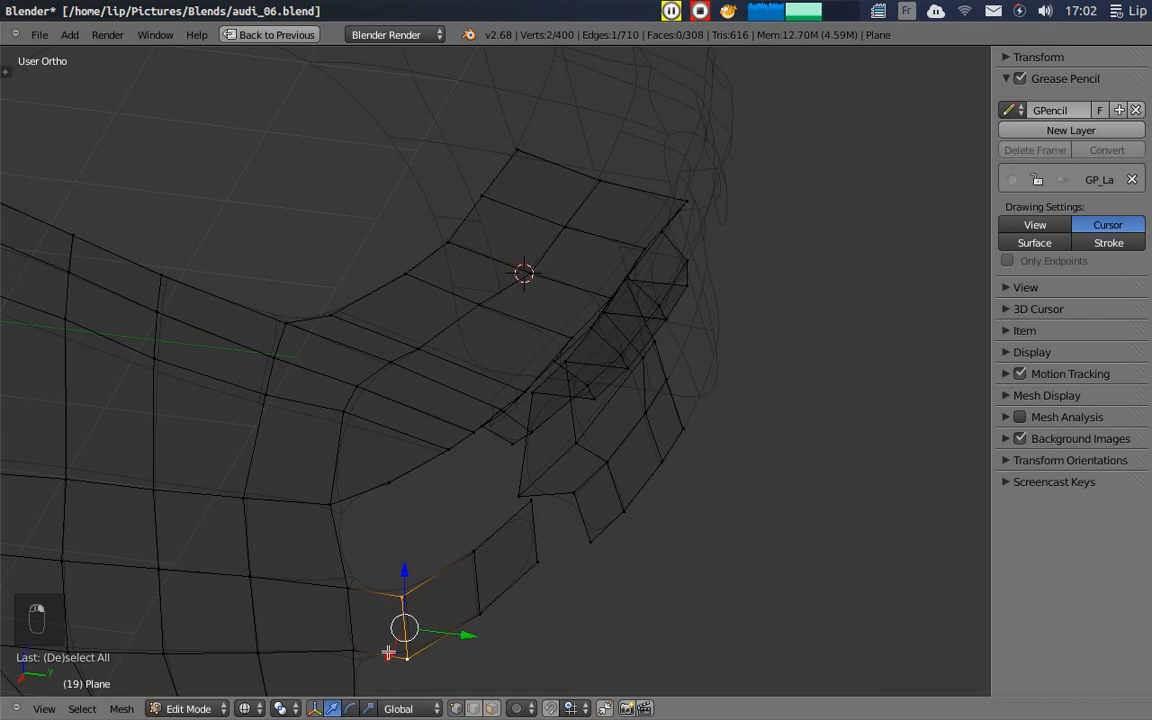
pyautogui.moveTo(582, 538); pyautogui.dragTo(556, 501, button='middle')
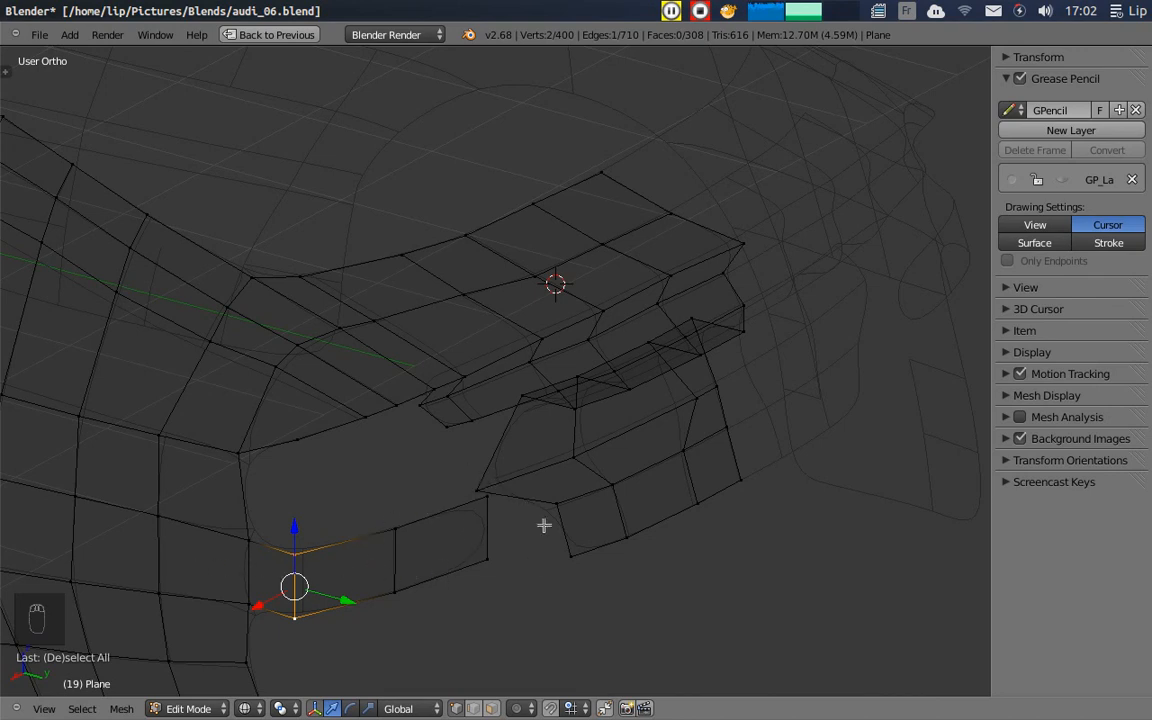
pyautogui.moveTo(531, 527); pyautogui.dragTo(217, 580, button='middle')
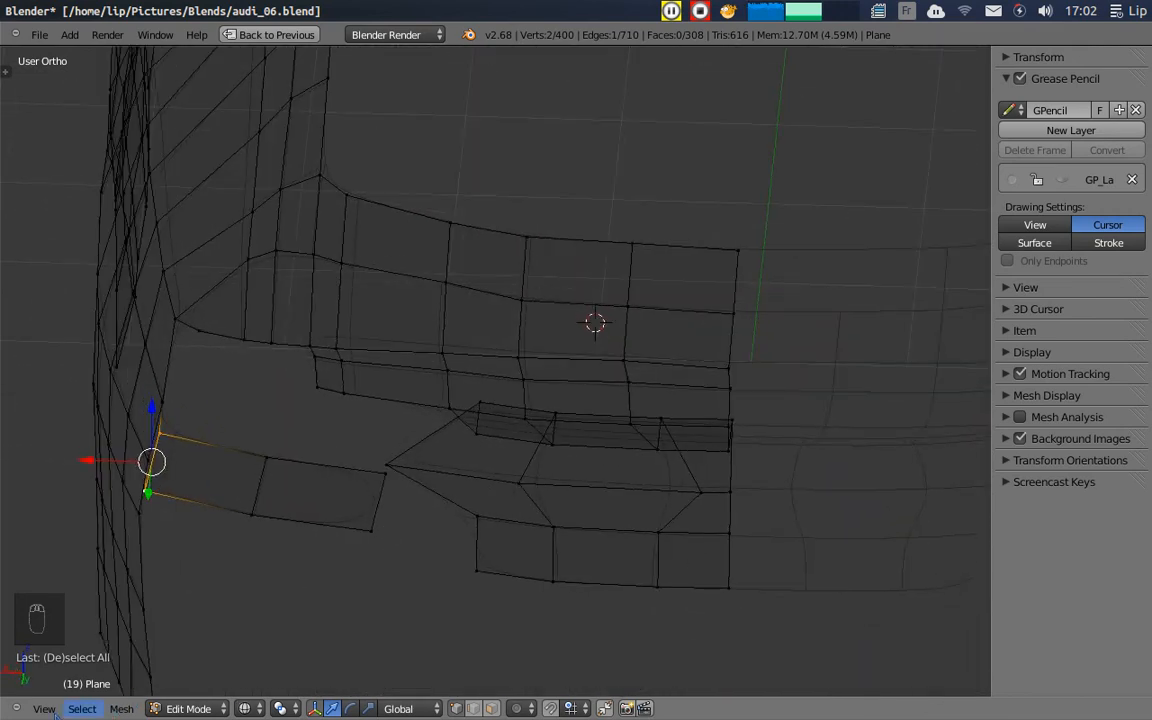
pyautogui.click(45, 709)
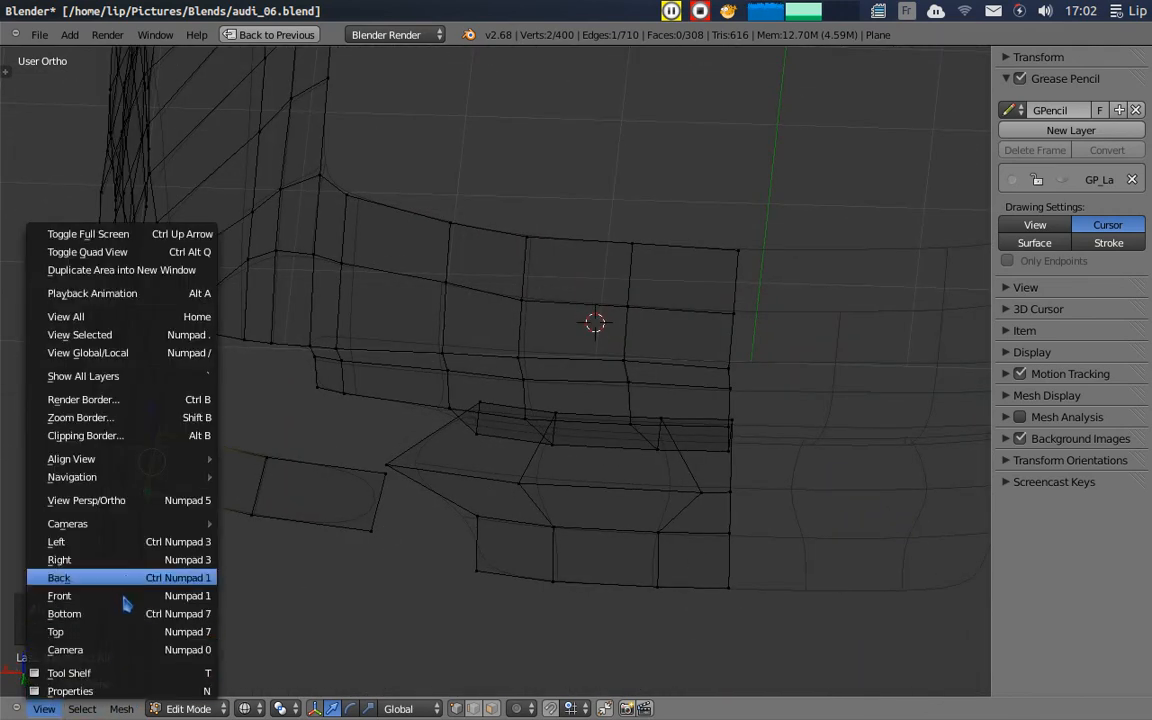
pyautogui.click(100, 632)
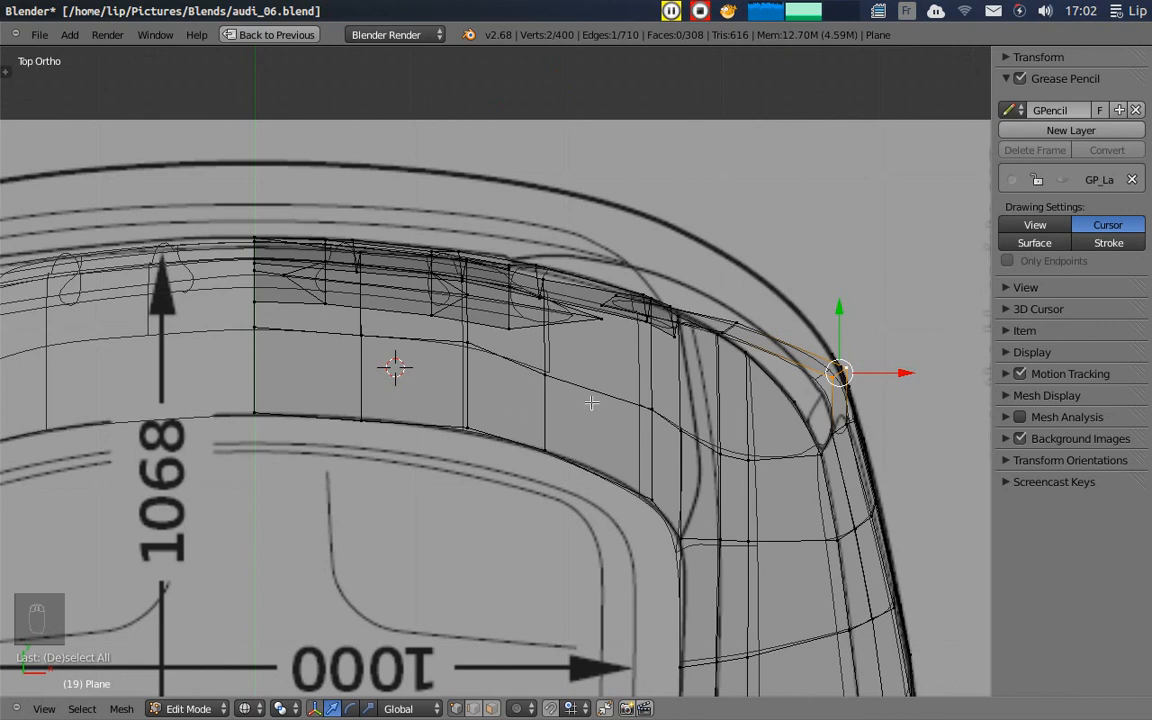
pyautogui.click(869, 367)
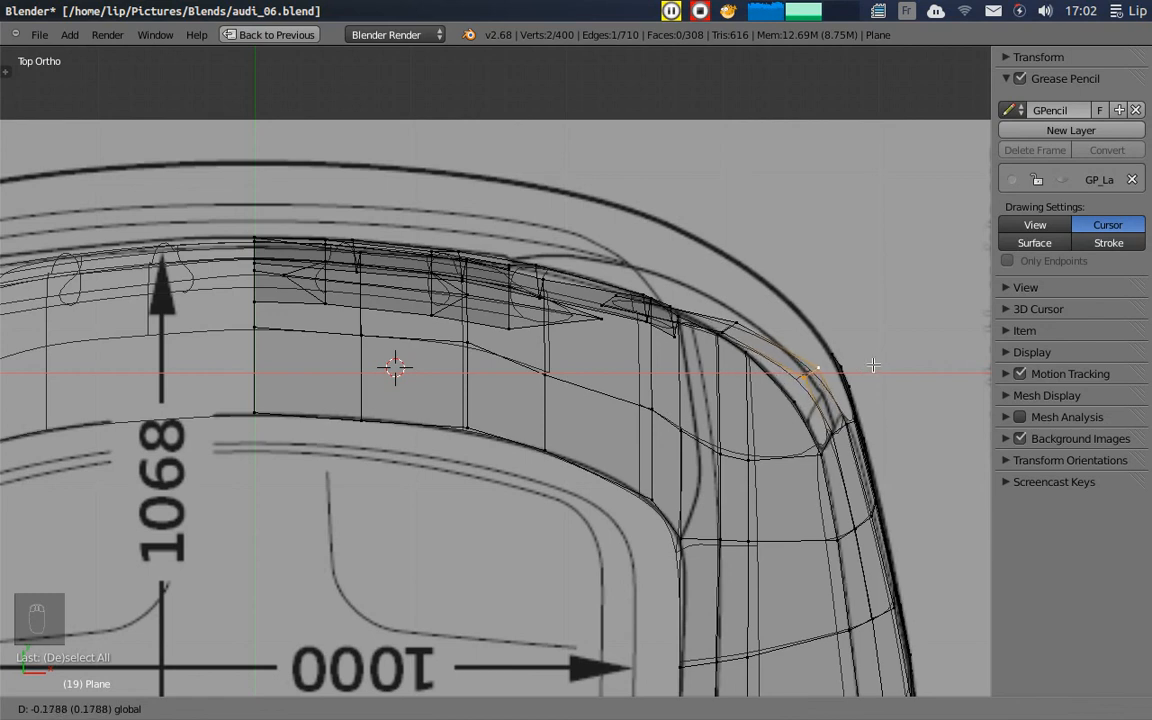
# - Move the below-tail-light strip's middle vertex pair about 0.13 rearward along Y onto the blueprint curve
pyautogui.rightClick(723, 332)
pyautogui.keyDown('shift'); pyautogui.rightClick(660, 288); pyautogui.keyUp('shift')
pyautogui.press('g')
pyautogui.press('y')
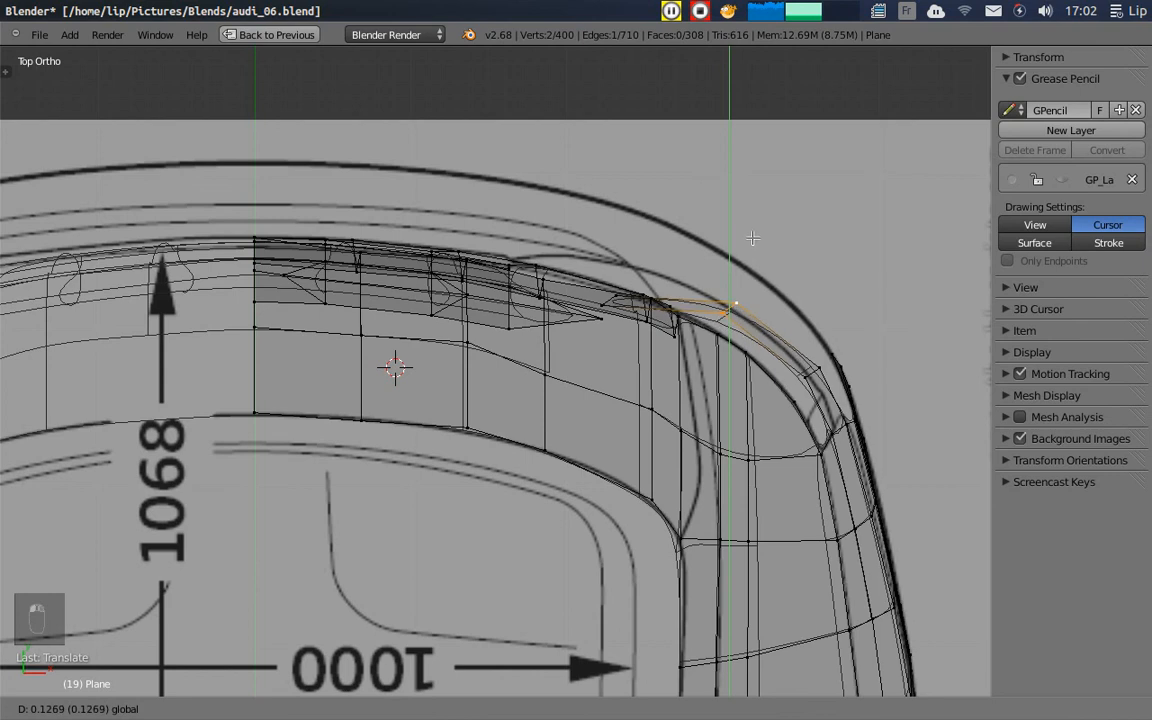
pyautogui.click(752, 238)
# - Move the vertex pair at the strip's inner end rearward along Y to follow the same blueprint curve
pyautogui.keyDown('shift'); pyautogui.rightClick(605, 300); pyautogui.keyUp('shift')
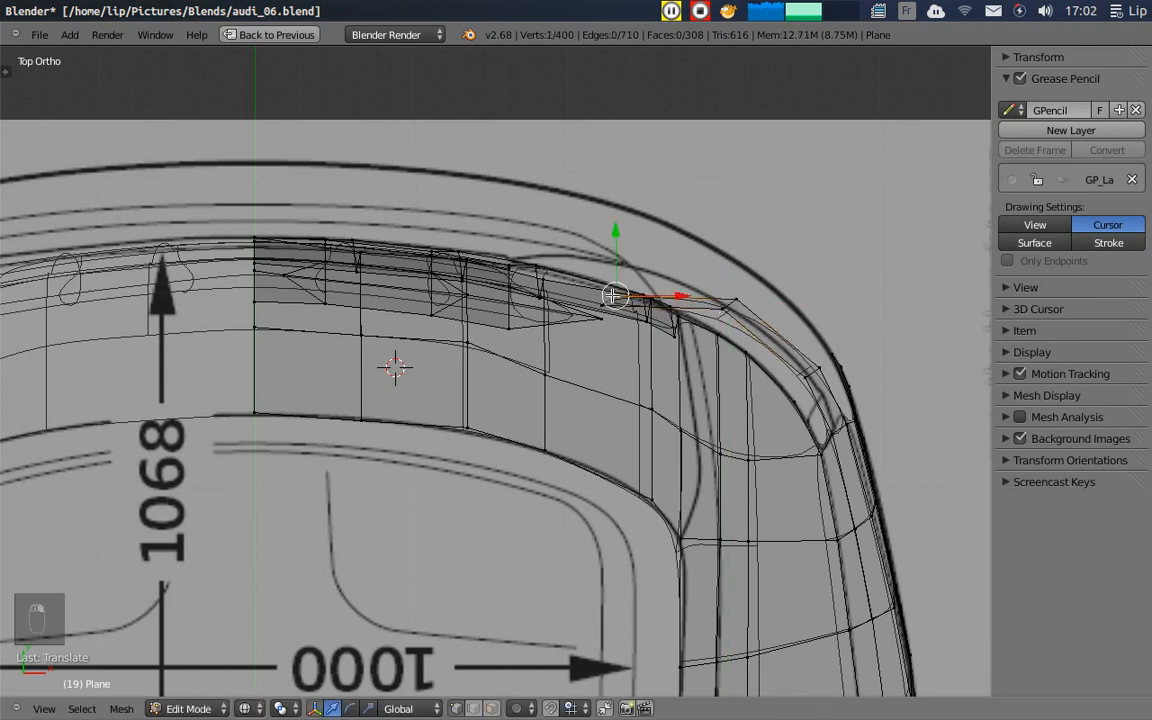
pyautogui.press('g')
pyautogui.press('y')
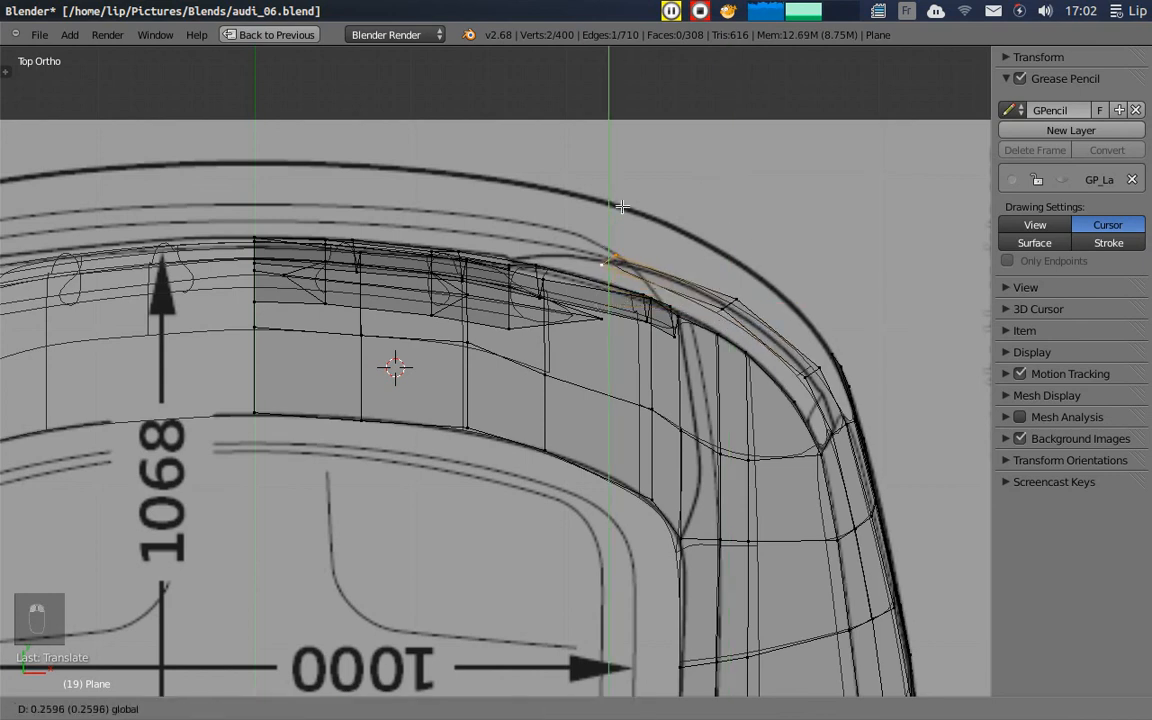
pyautogui.click(637, 215)
# - Select the centre panel's vertex row directly above its bottom edge and scale it by about 2.13 in the back view
pyautogui.moveTo(720, 342)
pyautogui.mouseDown(button='middle')
pyautogui.moveTo(514, 237)
pyautogui.moveTo(589, 357)
pyautogui.mouseUp(button='middle')
pyautogui.press('z')
pyautogui.moveTo(600, 423); pyautogui.dragTo(596, 387, button='middle')
pyautogui.scroll(3, 598, 392)
pyautogui.moveTo(620, 453); pyautogui.dragTo(455, 468, button='middle')
pyautogui.rightClick(494, 480)
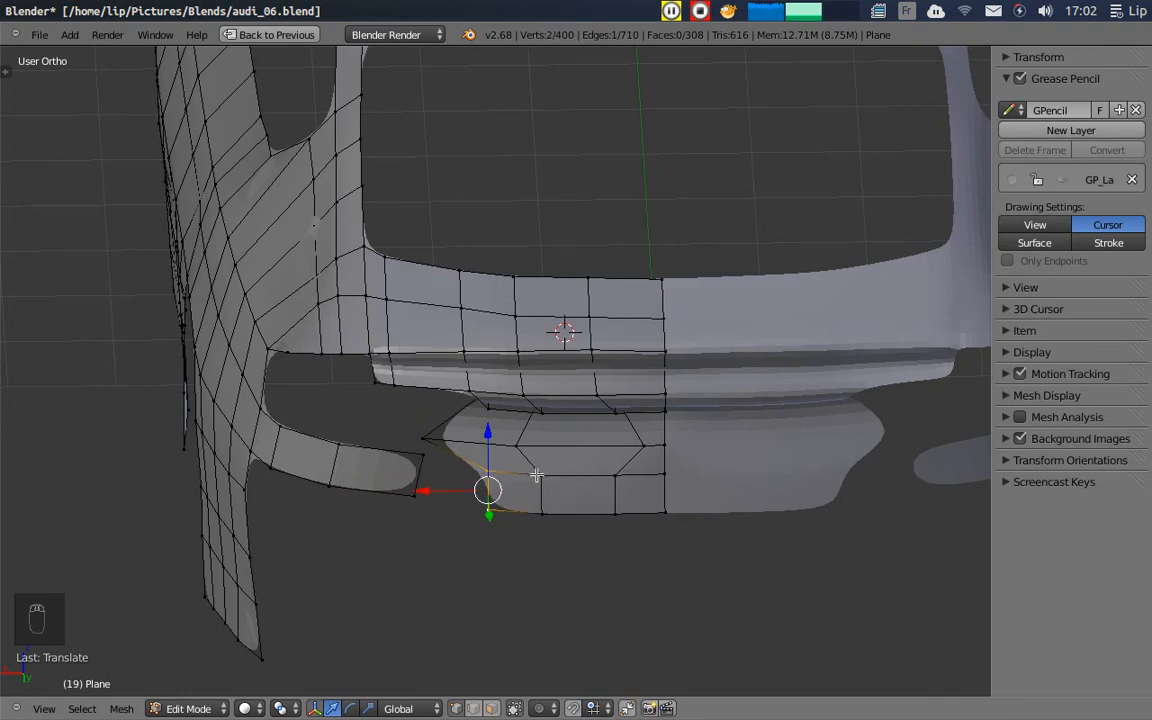
pyautogui.press('a')
pyautogui.rightClick(502, 471)
pyautogui.keyDown('shift'); pyautogui.rightClick(557, 475); pyautogui.keyUp('shift')
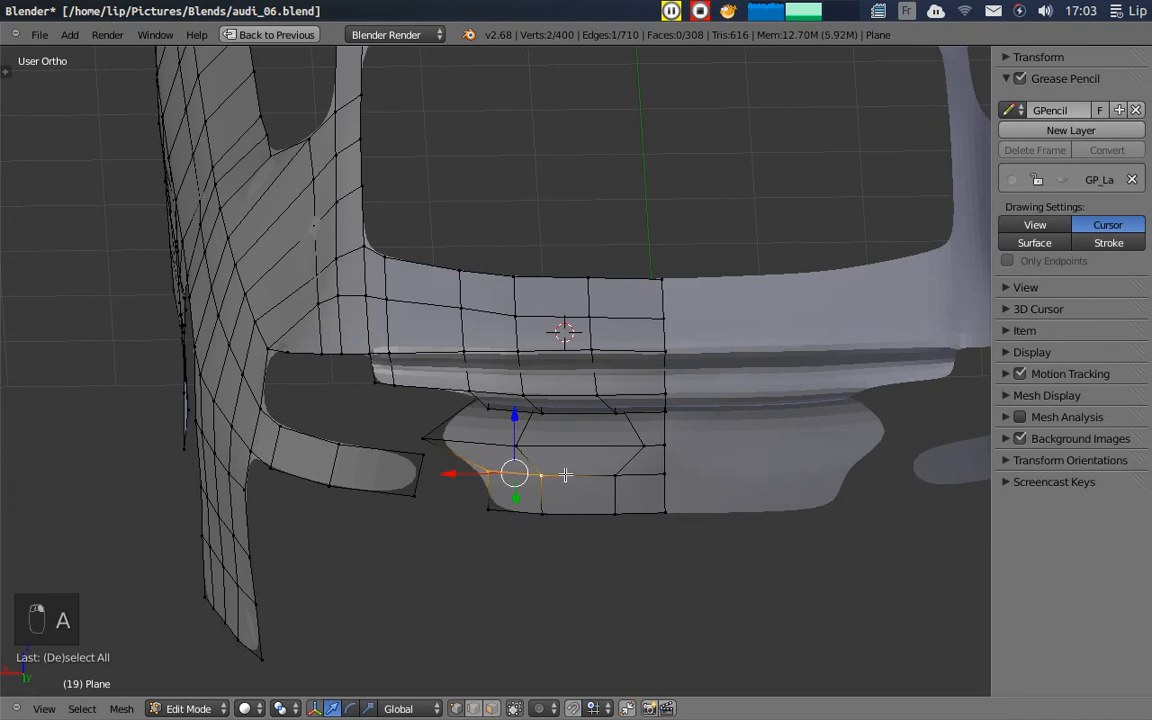
pyautogui.keyDown('alt'); pyautogui.rightClick(565, 475); pyautogui.keyUp('alt')
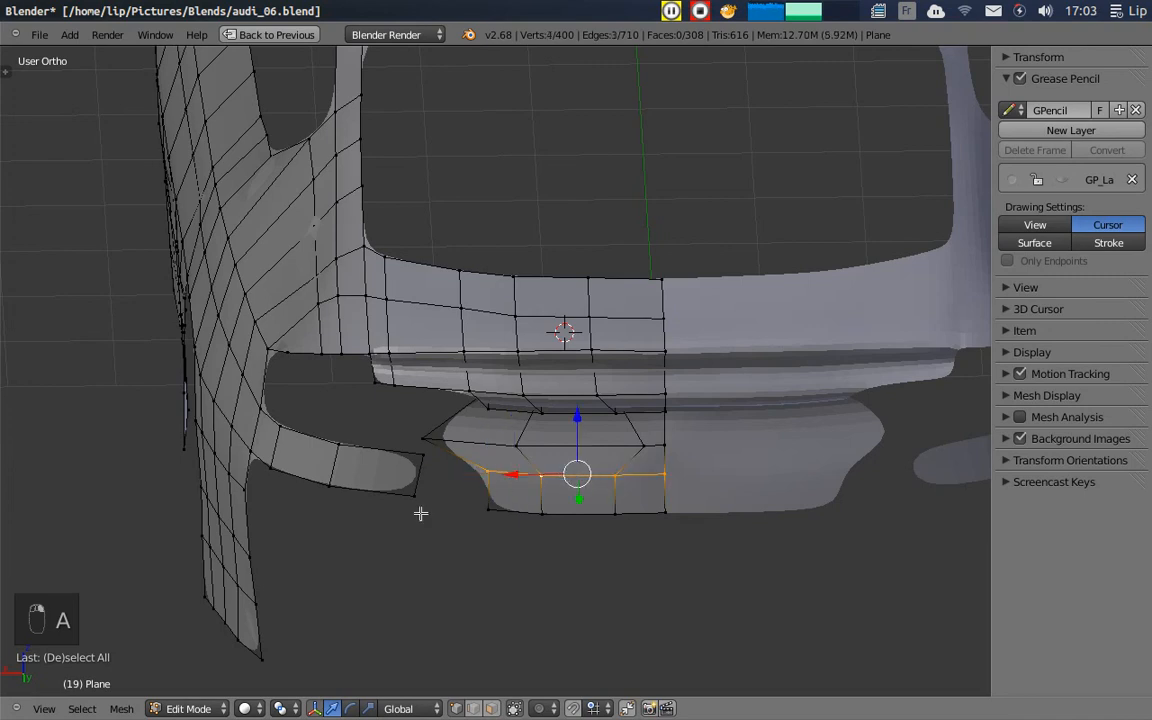
pyautogui.click(44, 708)
pyautogui.click(75, 577)
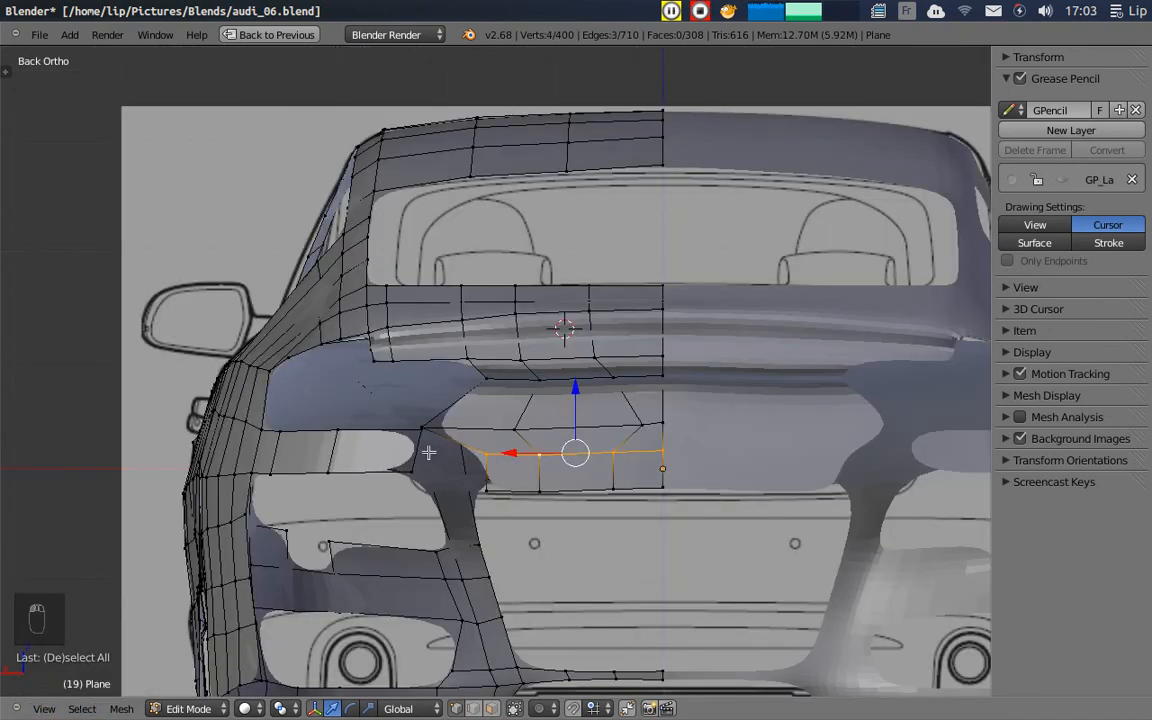
pyautogui.press('z')
pyautogui.scroll(2, 596, 424)
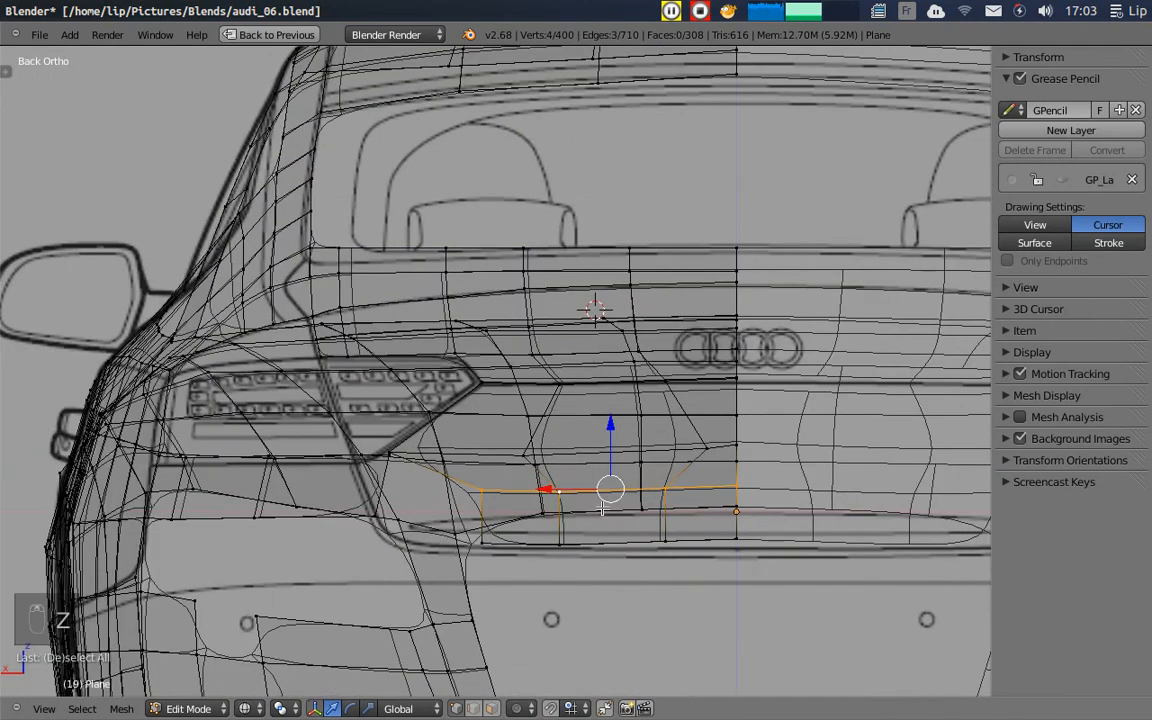
pyautogui.press('s')
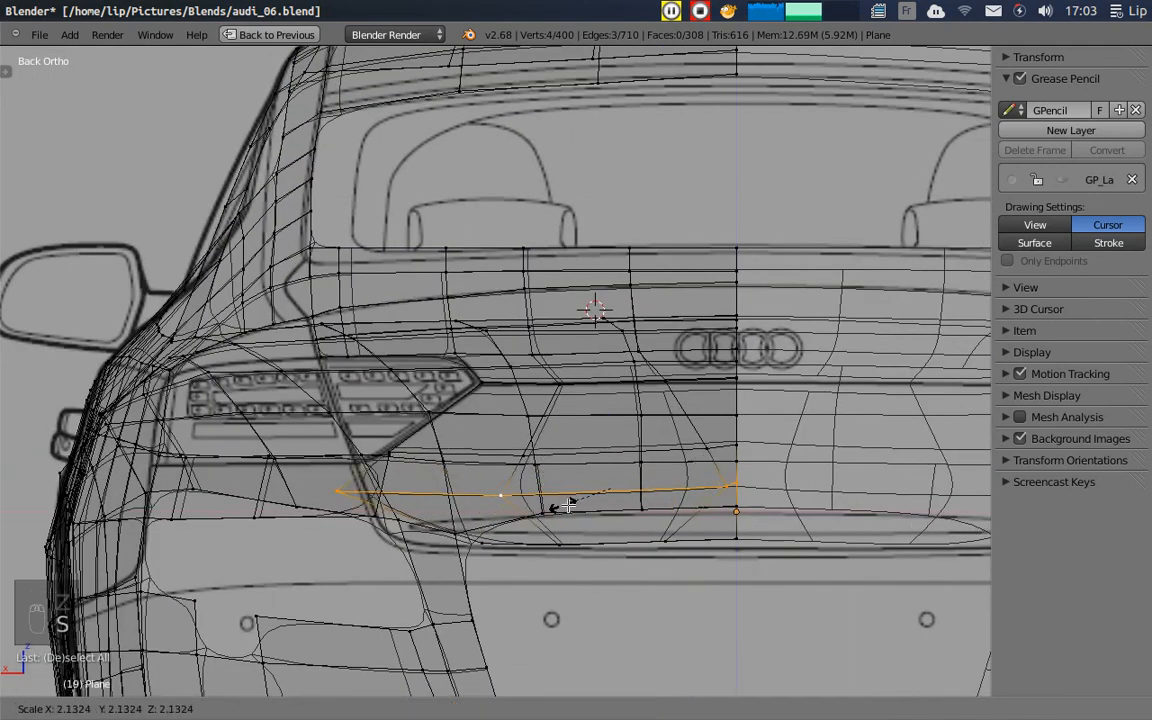
pyautogui.click(568, 504)
# - Raise the widened row along Z and scale it up slightly so its outer end sits just below the tail light's lower corner
pyautogui.press('g')
pyautogui.press('z')
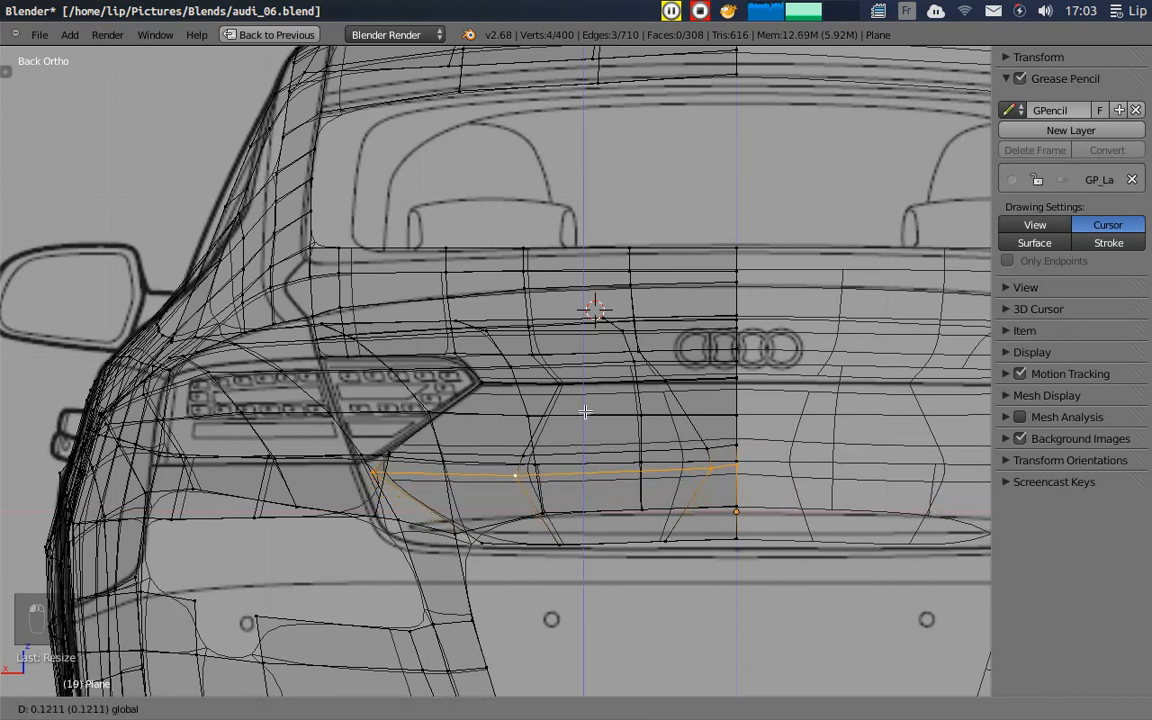
pyautogui.click(585, 411)
pyautogui.press('s')
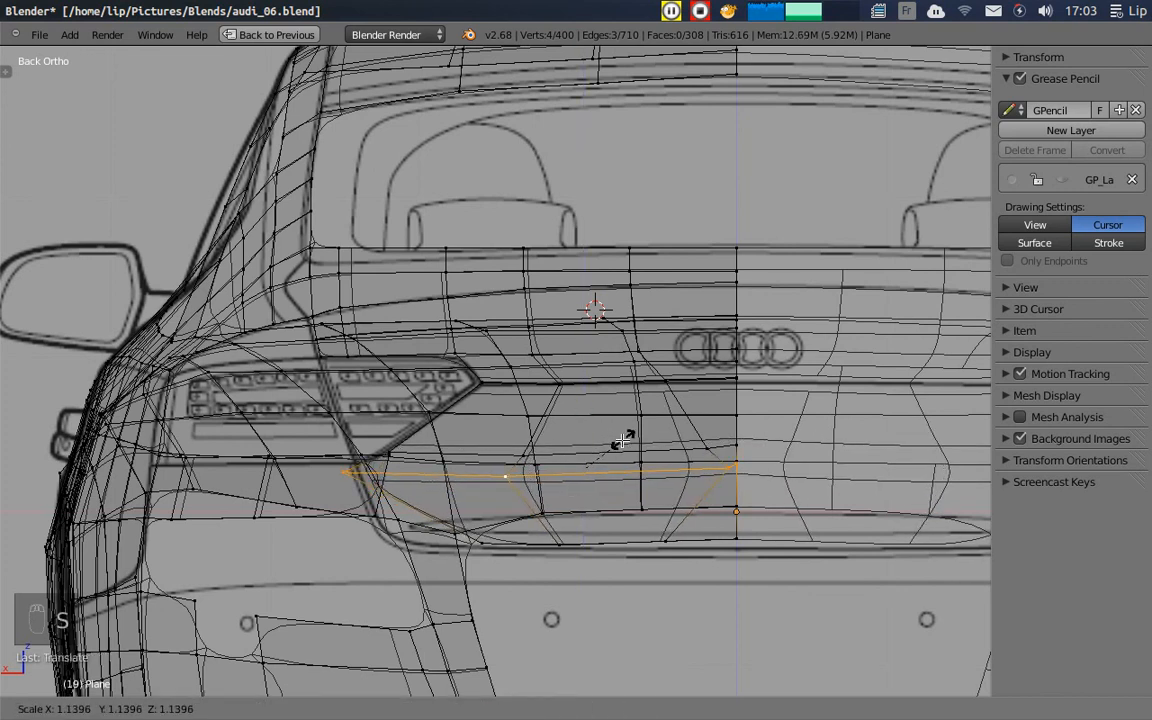
pyautogui.click(619, 441)
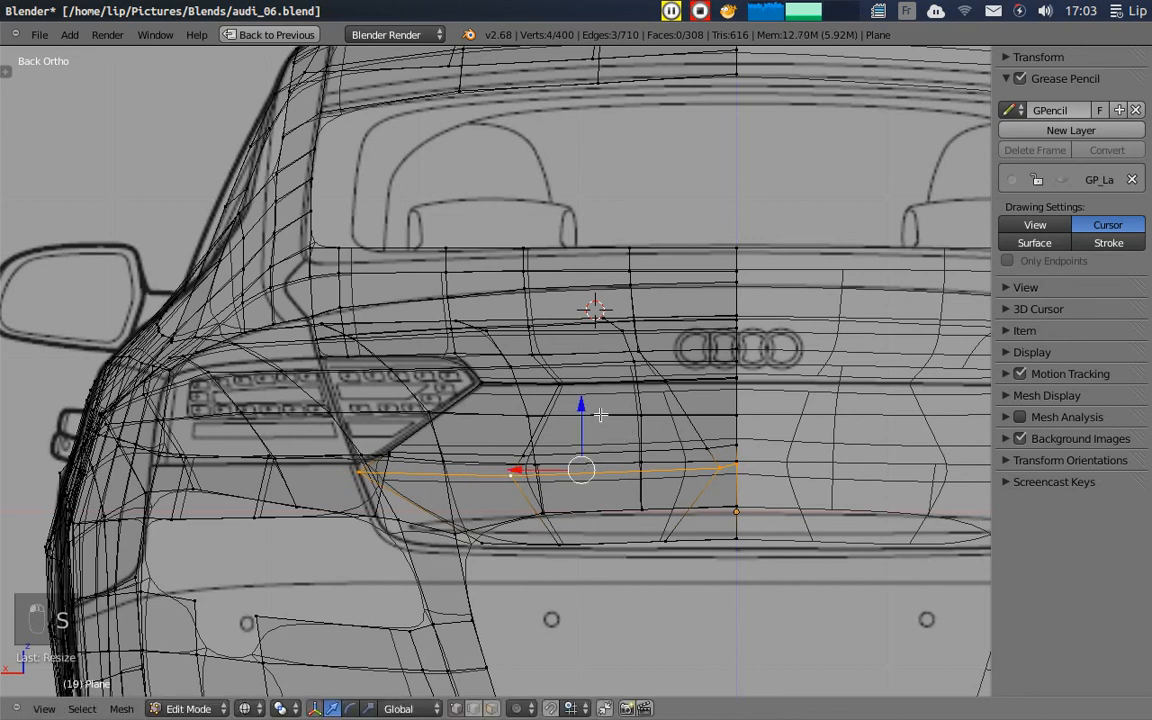
pyautogui.moveTo(584, 404); pyautogui.dragTo(585, 399)
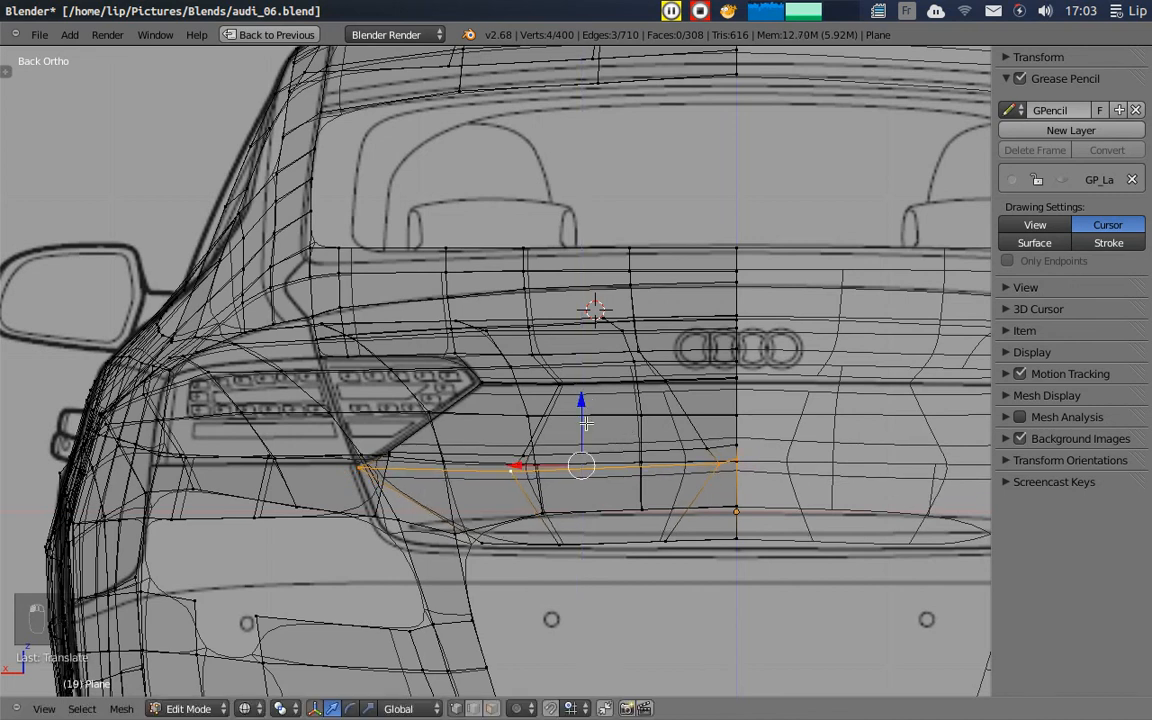
# - Select the centre panel's bottom edge row and scale it up in the back view toward the lower corner of the blueprint outline
pyautogui.press('z')
pyautogui.moveTo(585, 423)
pyautogui.mouseDown(button='middle')
pyautogui.moveTo(632, 525)
pyautogui.moveTo(820, 525)
pyautogui.moveTo(828, 494)
pyautogui.moveTo(696, 501)
pyautogui.mouseUp(button='middle')
pyautogui.press('z')
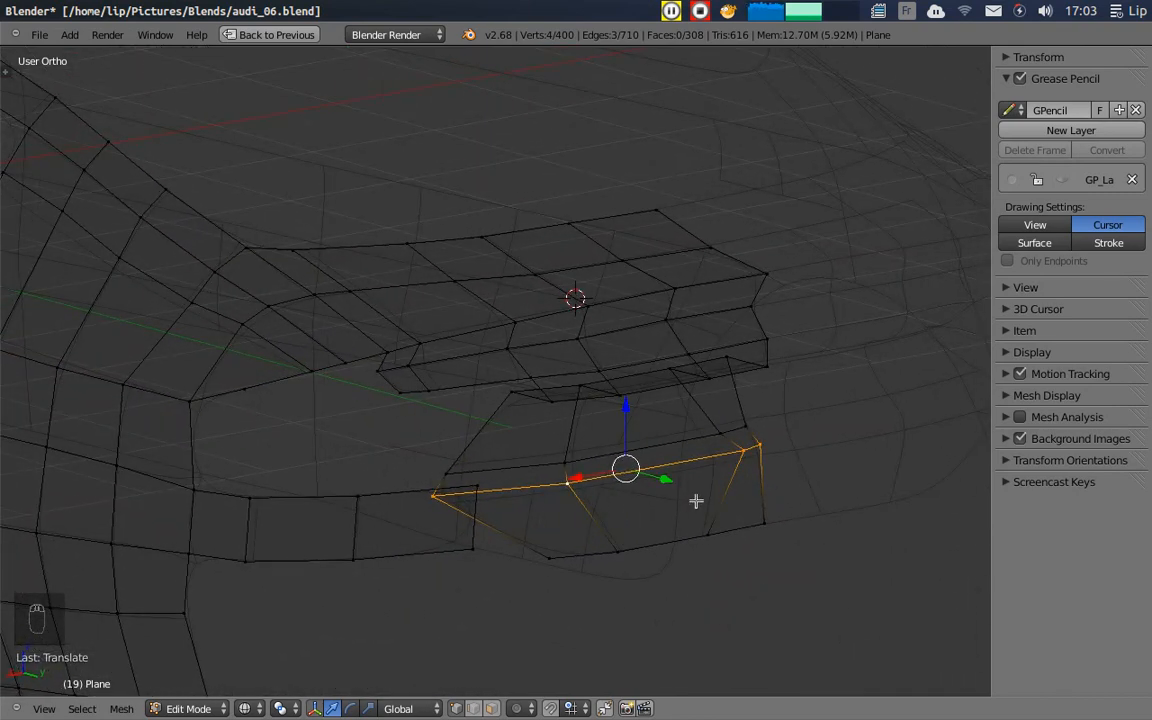
pyautogui.rightClick(549, 560)
pyautogui.keyDown('shift'); pyautogui.rightClick(637, 547); pyautogui.keyUp('shift')
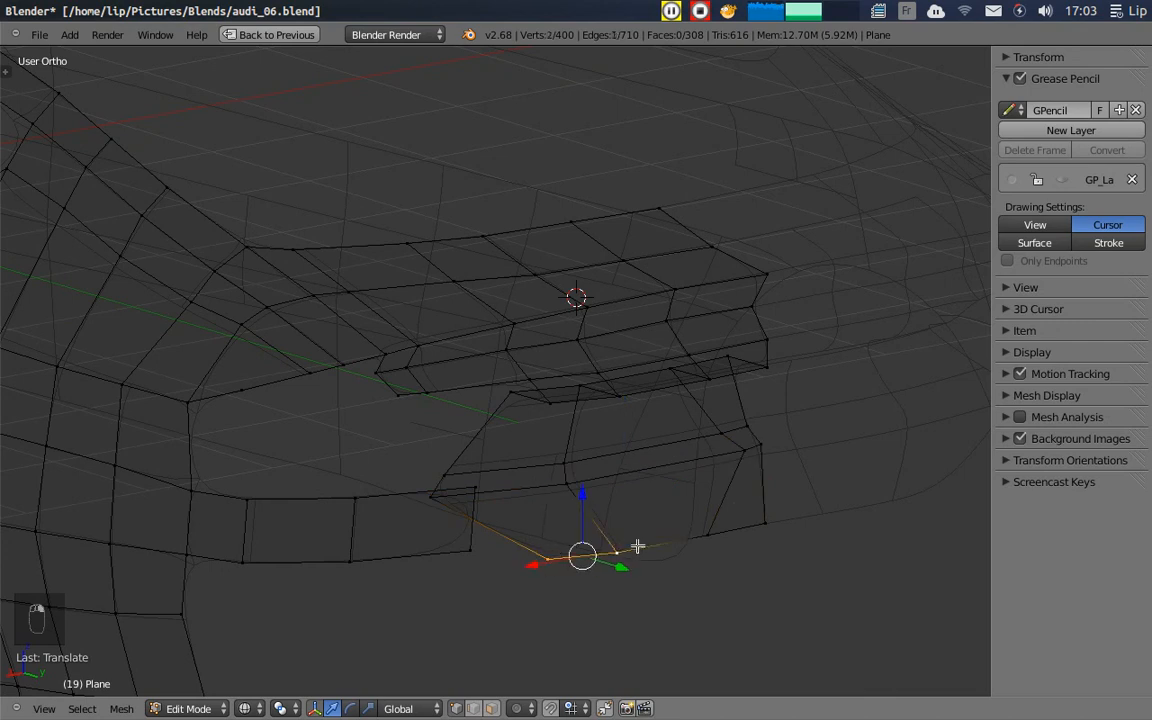
pyautogui.keyDown('alt'); pyautogui.rightClick(661, 547); pyautogui.keyUp('alt')
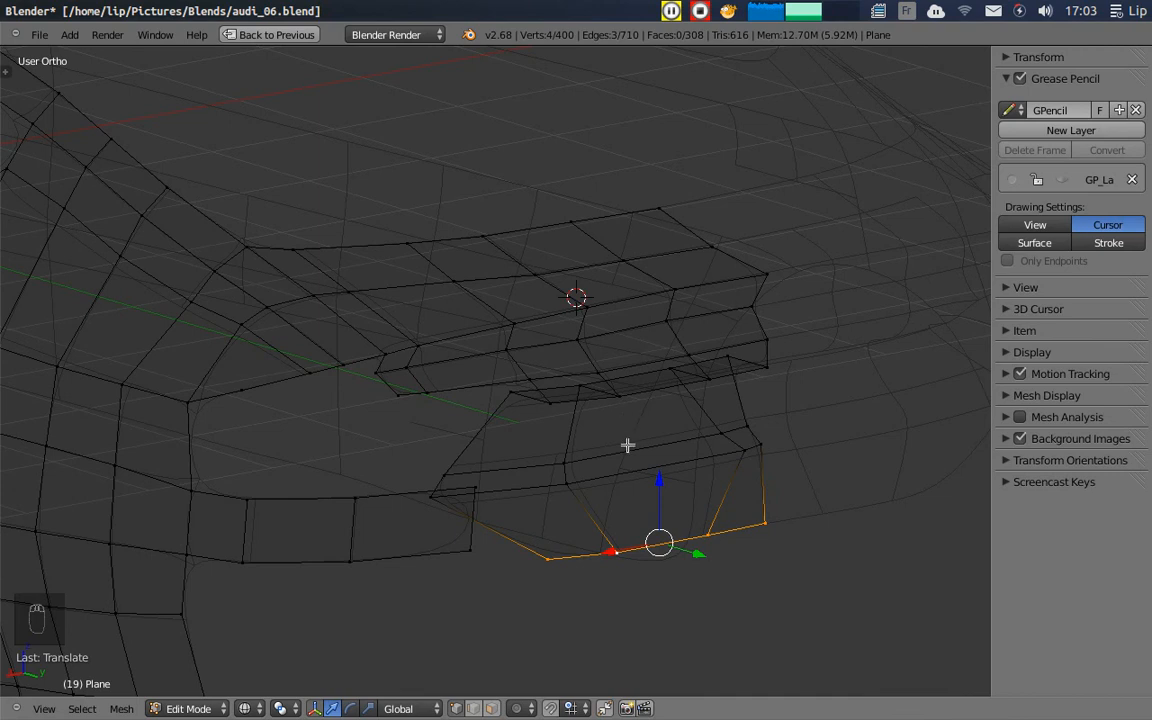
pyautogui.click(44, 708)
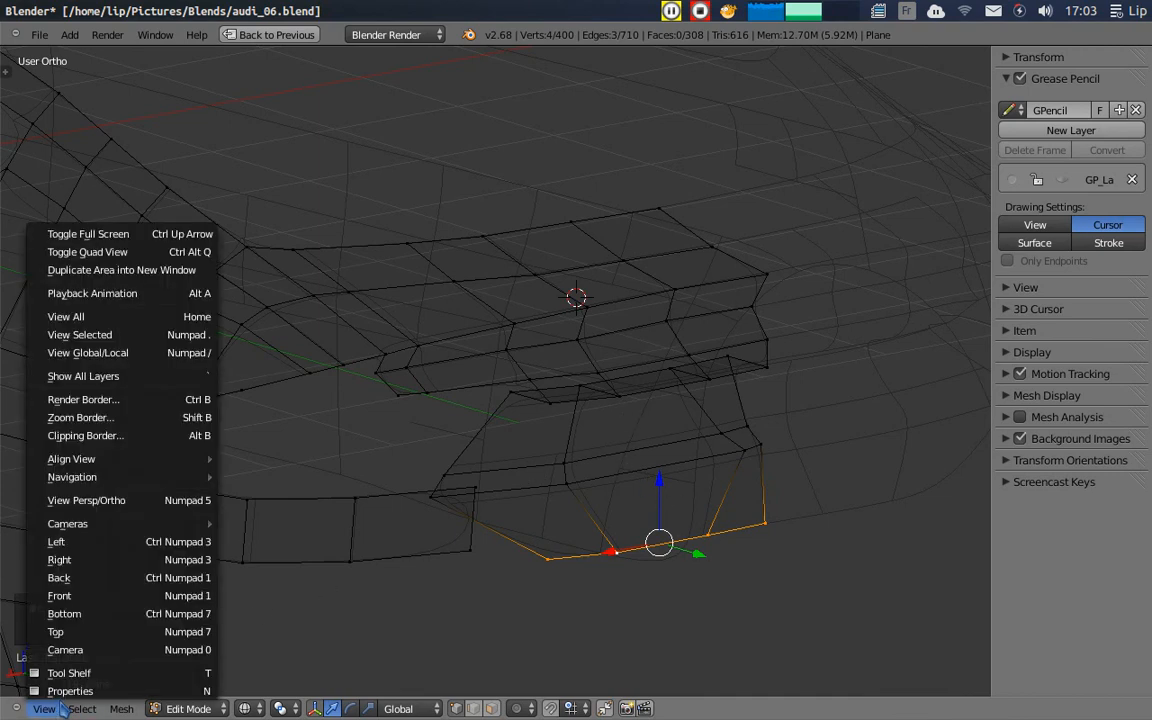
pyautogui.click(116, 578)
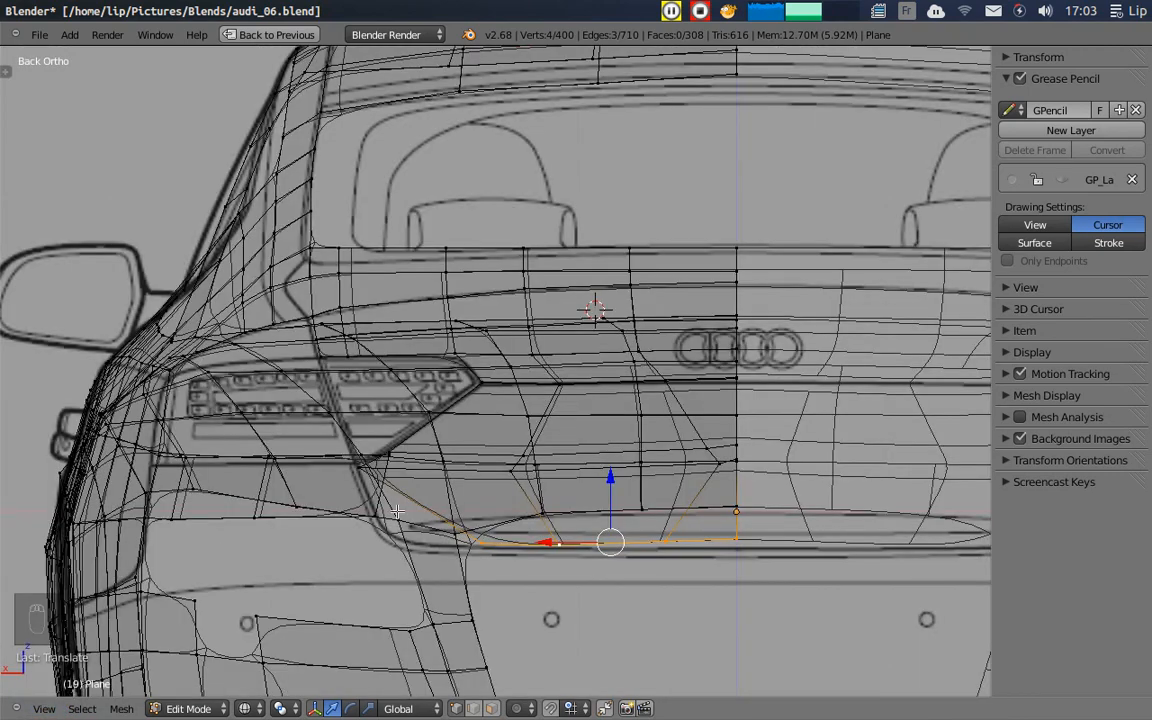
pyautogui.press('s')
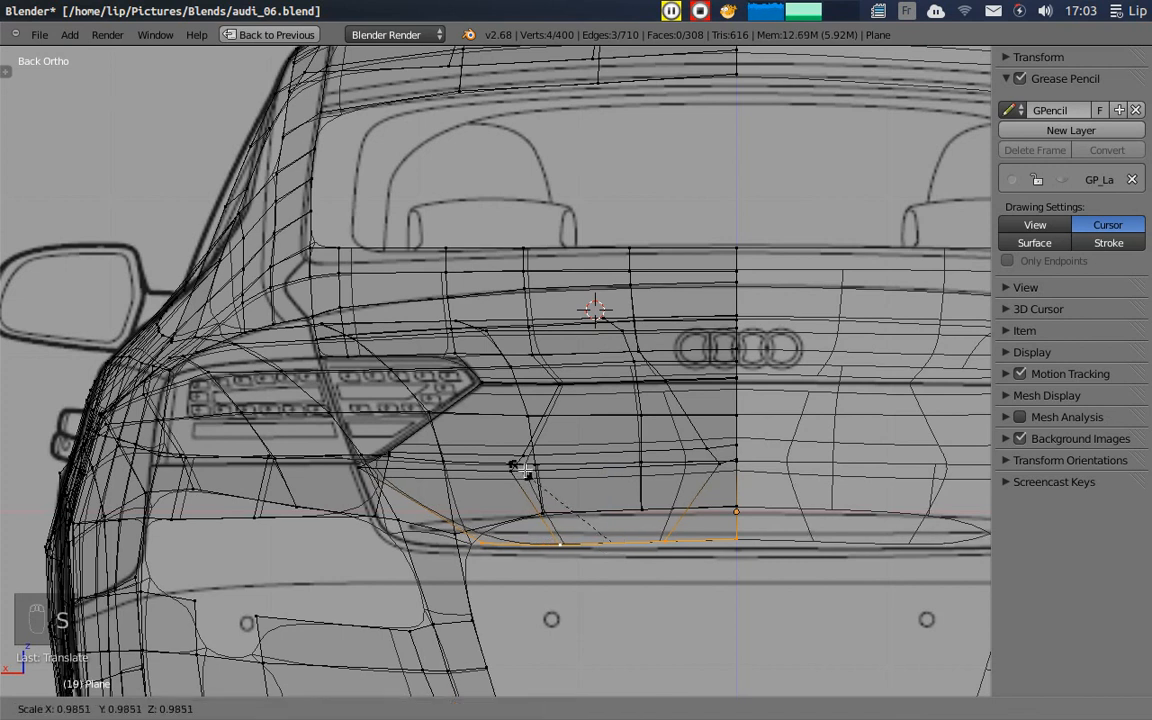
pyautogui.click(420, 480)
# - Try to raise three vertices of the centre panel's upper wide row along Z and scale them closer together
pyautogui.press('z')
pyautogui.moveTo(581, 447)
pyautogui.mouseDown(button='middle')
pyautogui.moveTo(633, 506)
pyautogui.moveTo(692, 453)
pyautogui.moveTo(670, 478)
pyautogui.moveTo(740, 478)
pyautogui.mouseUp(button='middle')
pyautogui.press('z')
pyautogui.rightClick(724, 466)
pyautogui.keyDown('shift'); pyautogui.rightClick(538, 472); pyautogui.keyUp('shift')
pyautogui.keyDown('shift'); pyautogui.rightClick(409, 467); pyautogui.keyUp('shift')
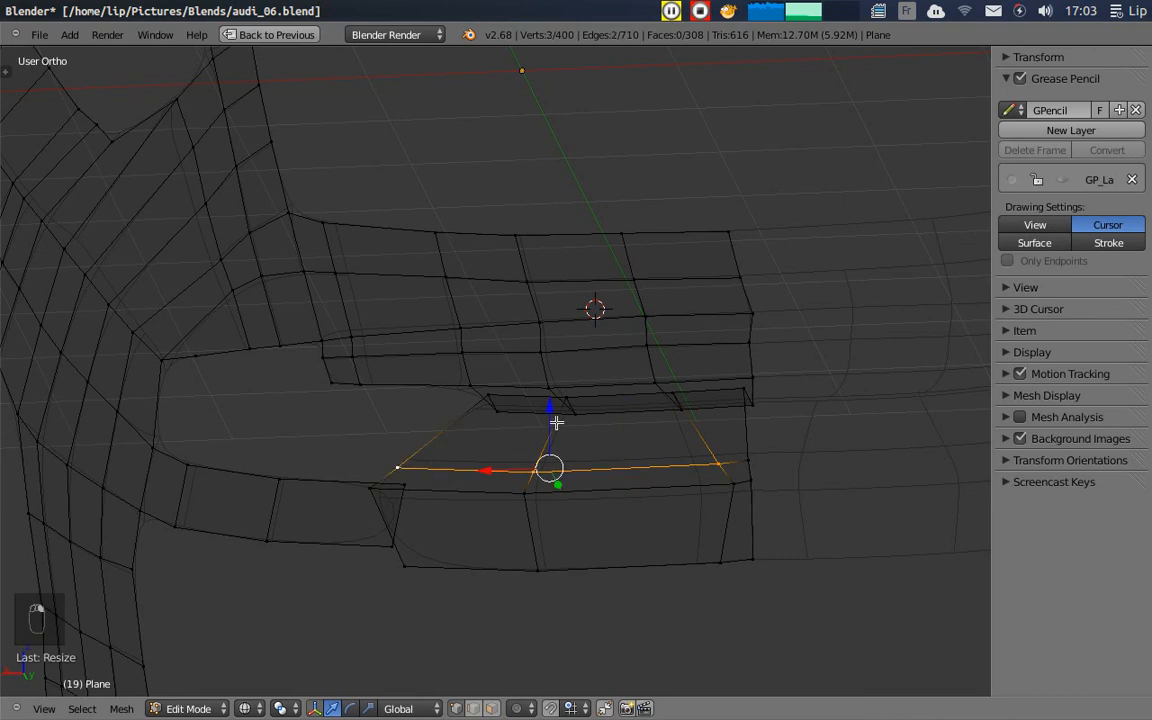
pyautogui.press('g')
pyautogui.press('z')
pyautogui.click(550, 391)
pyautogui.press('s')
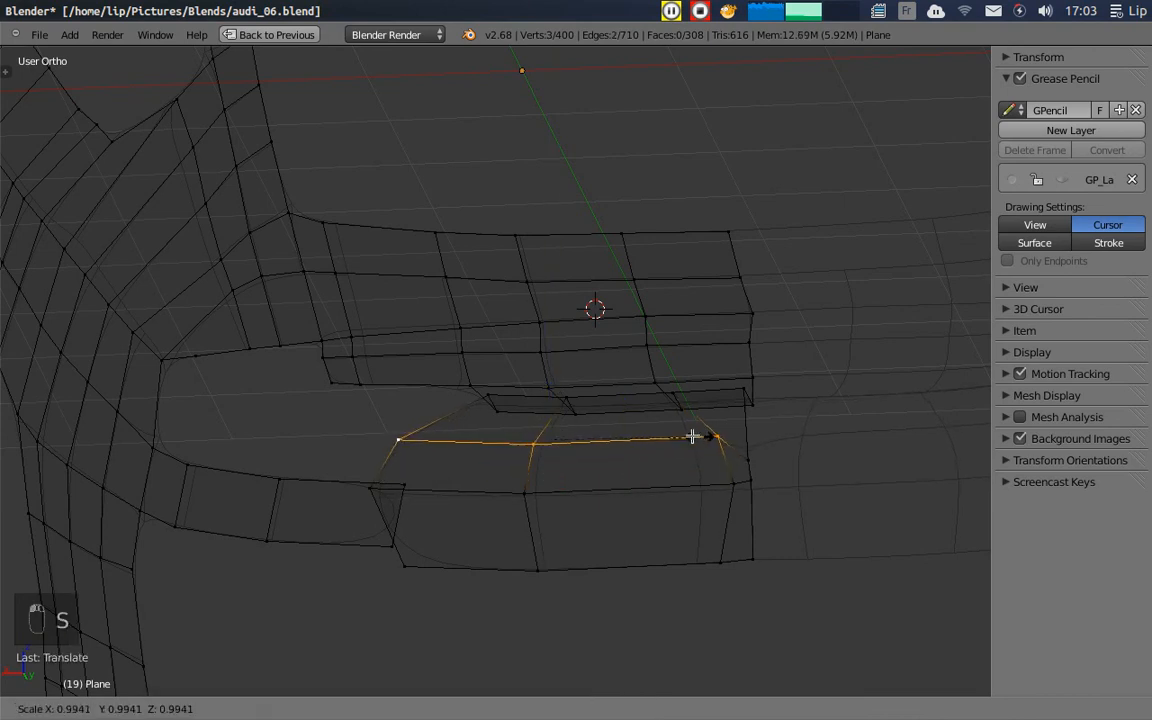
pyautogui.click(677, 441)
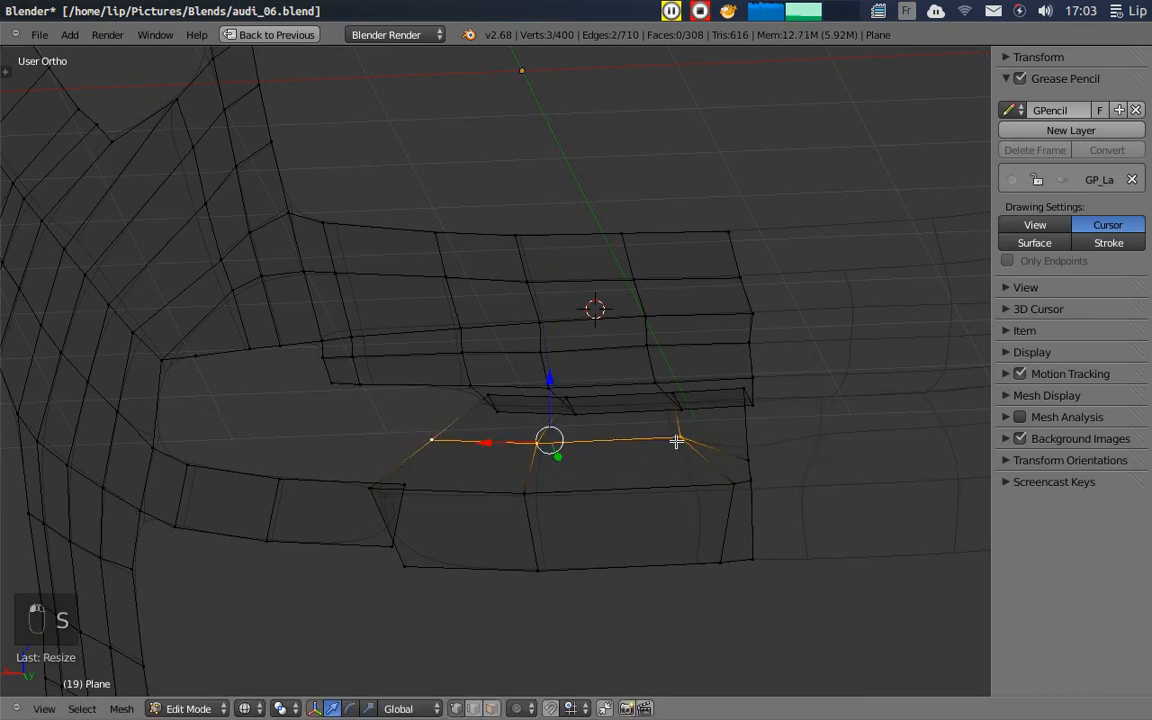
pyautogui.rightClick(685, 437)
pyautogui.scroll(2, 807, 459)
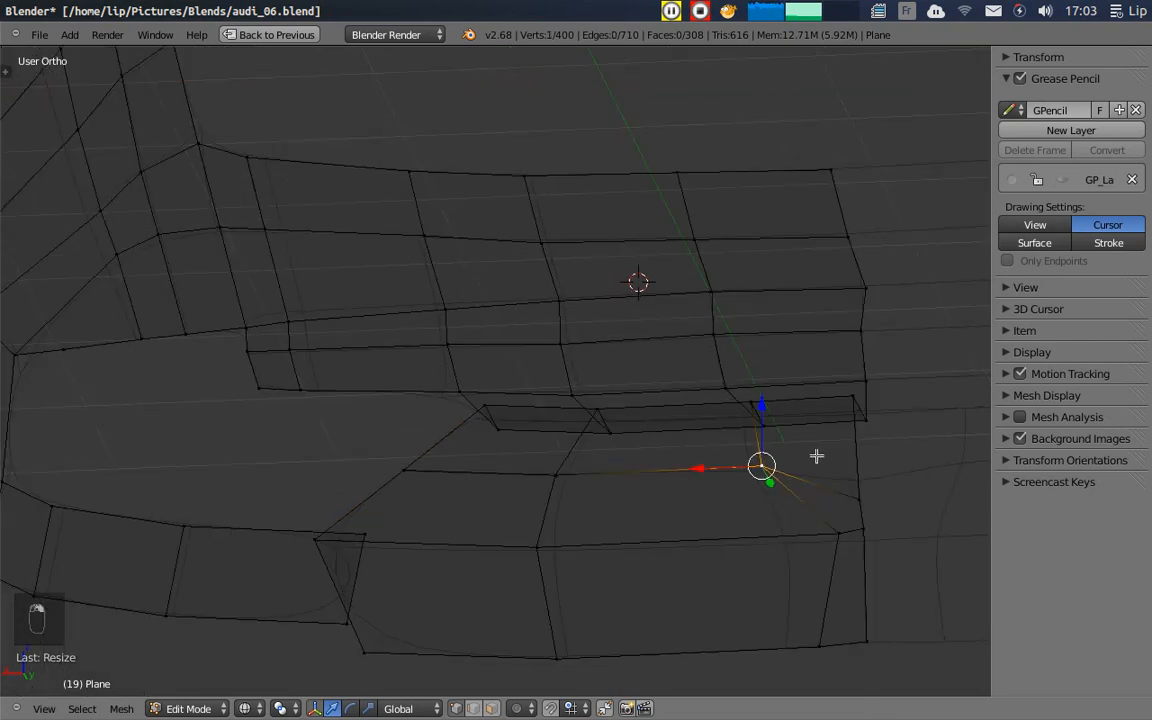
# - Undo the scaling and raising of the three vertices, along with a trial upward nudge of the vertex beside the centre line
pyautogui.hotkey('ctrl', 'z')
pyautogui.hotkey('ctrl', 'z')
pyautogui.hotkey('ctrl', 'z')
pyautogui.hotkey('ctrl', 'z')
pyautogui.hotkey('ctrl', 'z')
pyautogui.hotkey('ctrl', 'z')
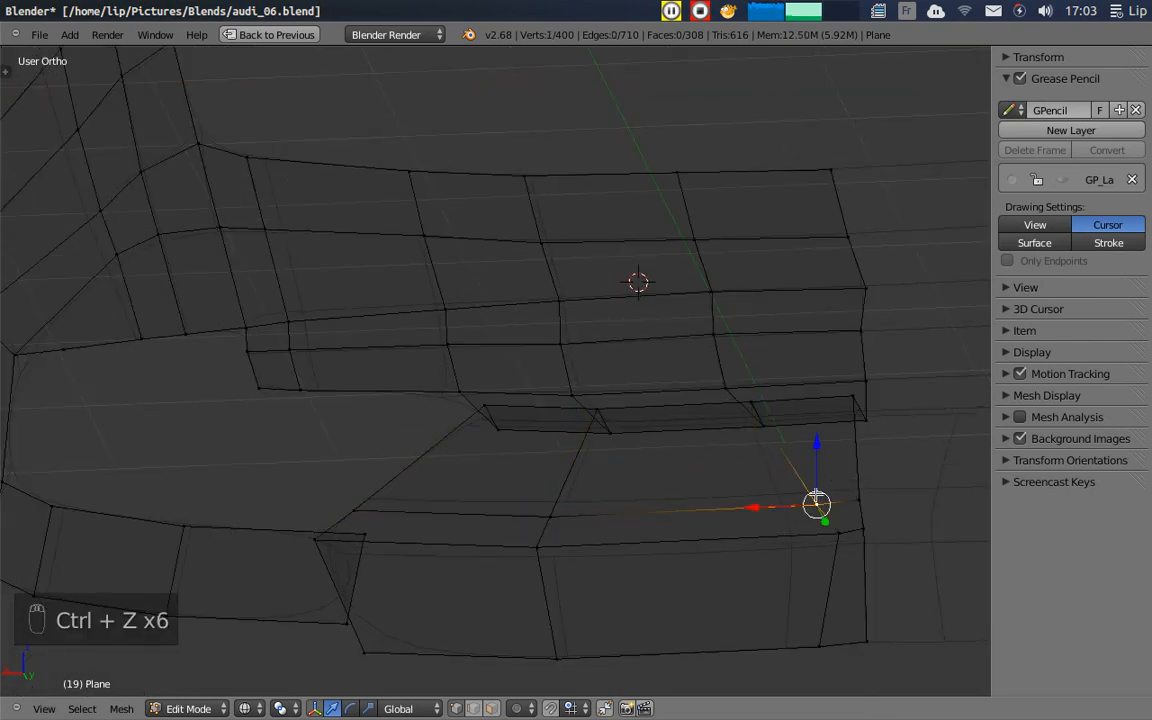
pyautogui.moveTo(819, 451); pyautogui.dragTo(820, 443)
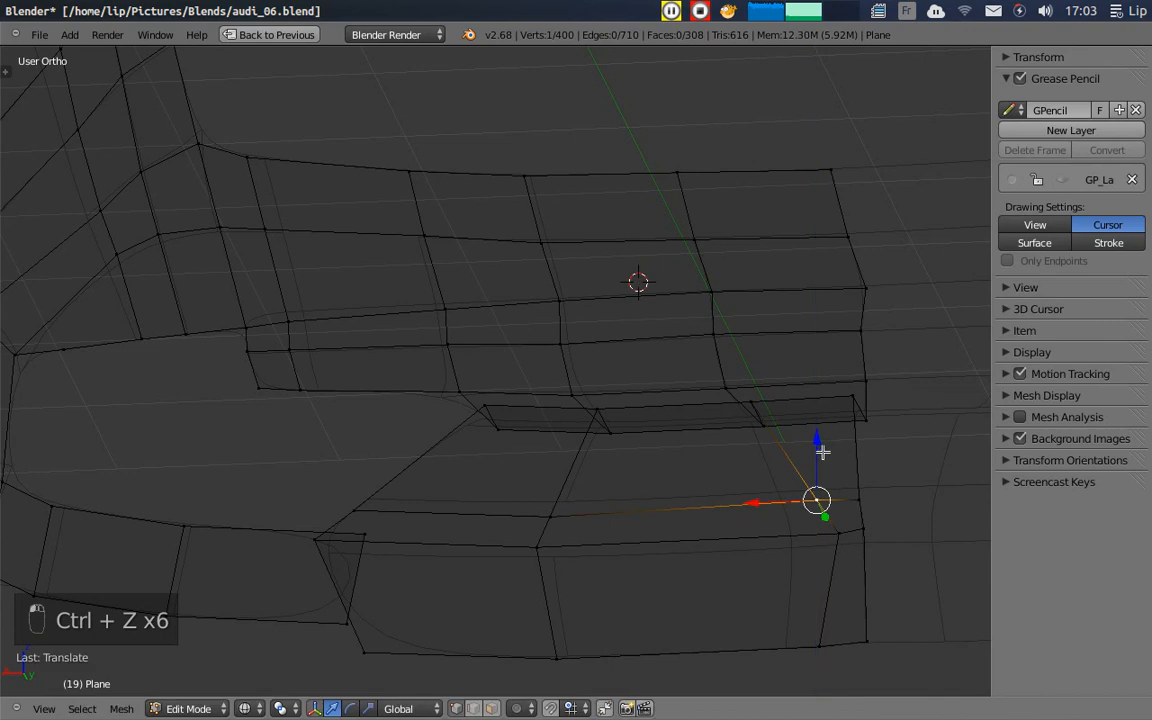
pyautogui.hotkey('ctrl', 'z')
# - Raise the centre panel's entire upper wide row about 0.16 along Z and slide its two outer vertices toward the centre line
pyautogui.keyDown('alt'); pyautogui.rightClick(478, 514); pyautogui.keyUp('alt')
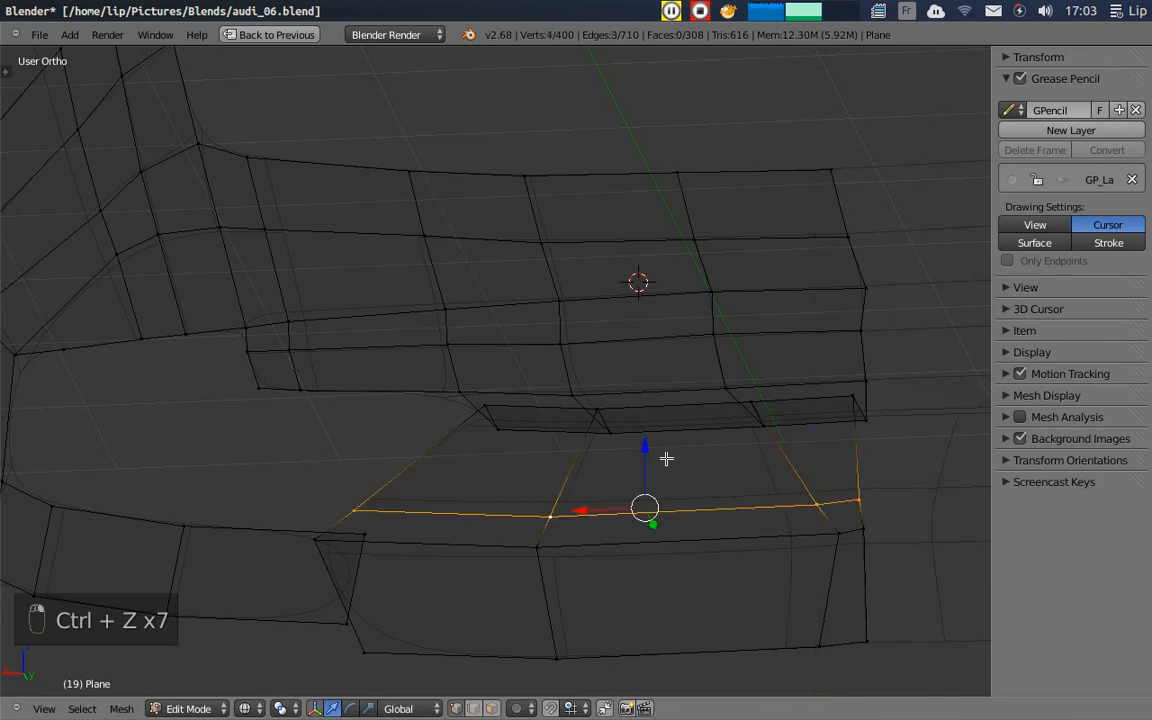
pyautogui.moveTo(647, 446); pyautogui.dragTo(648, 411)
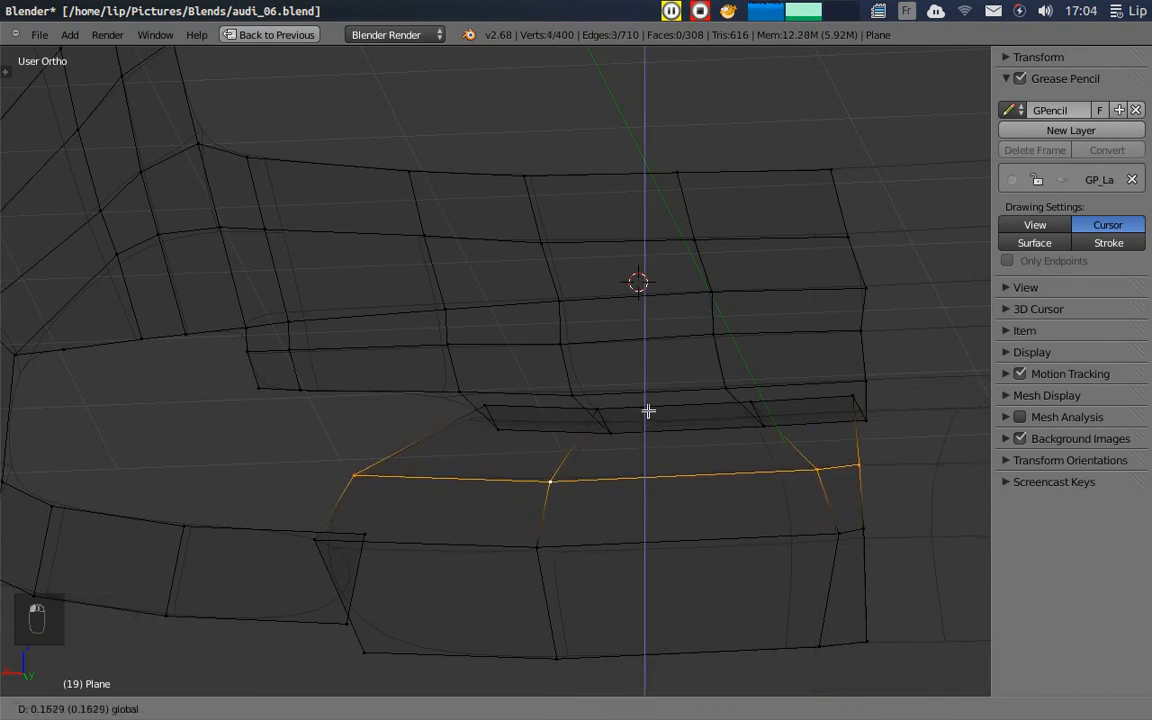
pyautogui.press('a')
pyautogui.rightClick(371, 475)
pyautogui.moveTo(326, 479); pyautogui.dragTo(562, 497)
# - Slide the second vertex of the row below along X toward the centre line to align it with the vertex above
pyautogui.rightClick(537, 552)
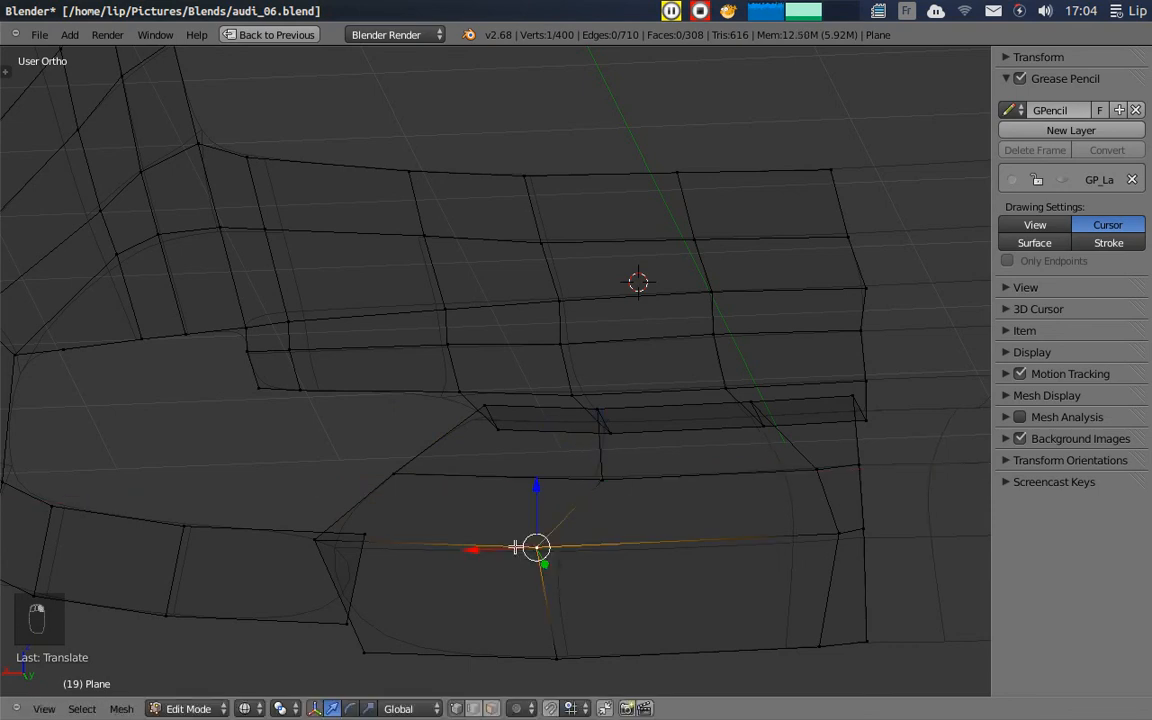
pyautogui.press('g')
pyautogui.press('x')
pyautogui.click(529, 556)
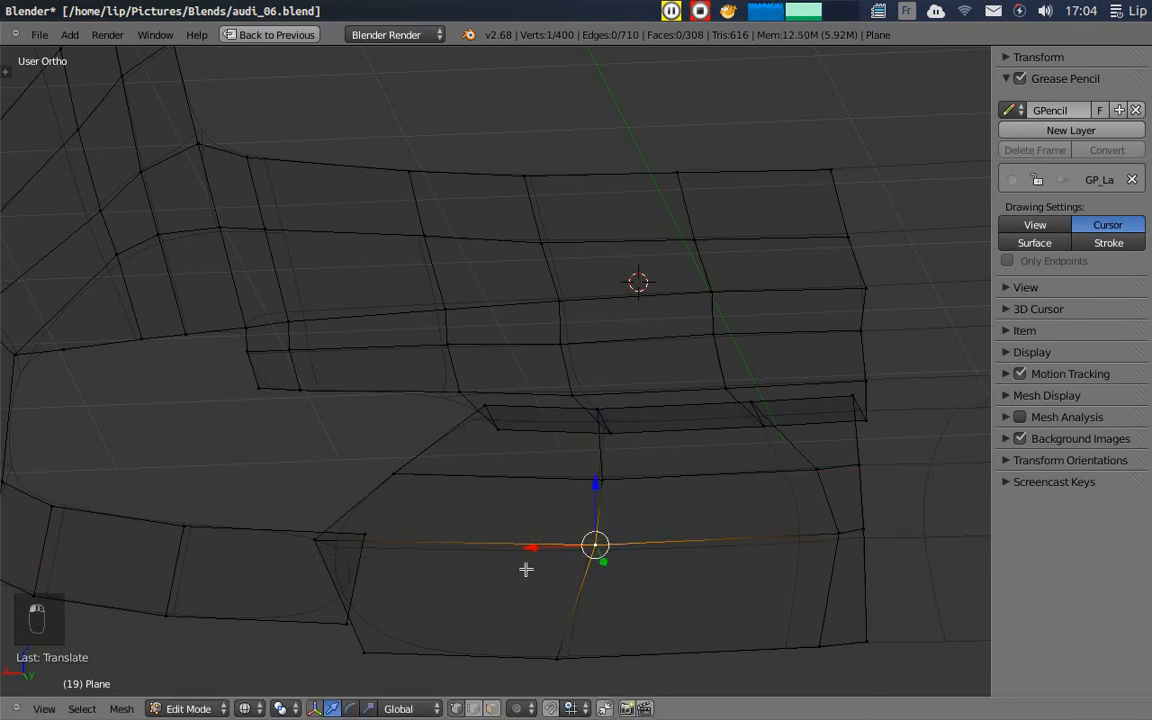
# - Slide the second bottom-row vertex of the centre panel along X about 0.19 toward the centre line, aligning it with its column
pyautogui.rightClick(553, 662)
pyautogui.press('g')
pyautogui.press('x')
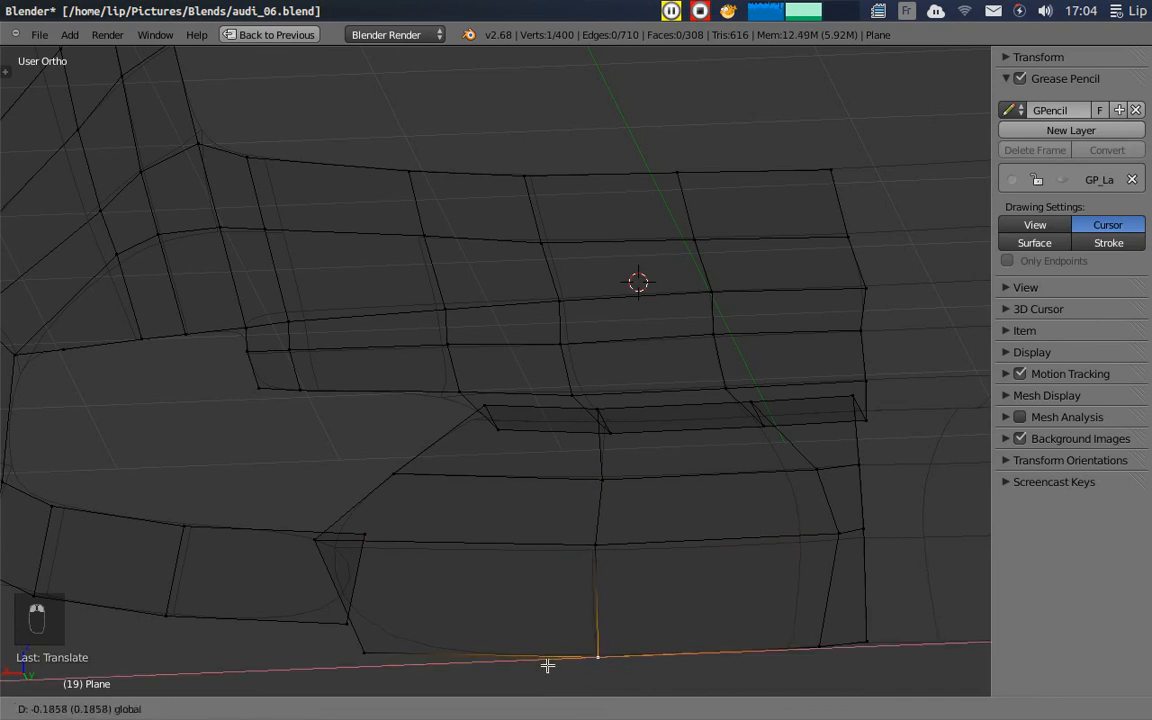
pyautogui.click(549, 663)
pyautogui.moveTo(549, 663); pyautogui.dragTo(667, 497, button='middle')
# - Move the wide-row and bottom vertices of the column beside the centre line along X, away from the centre line
pyautogui.rightClick(685, 456)
pyautogui.keyDown('shift'); pyautogui.rightClick(670, 425); pyautogui.keyUp('shift')
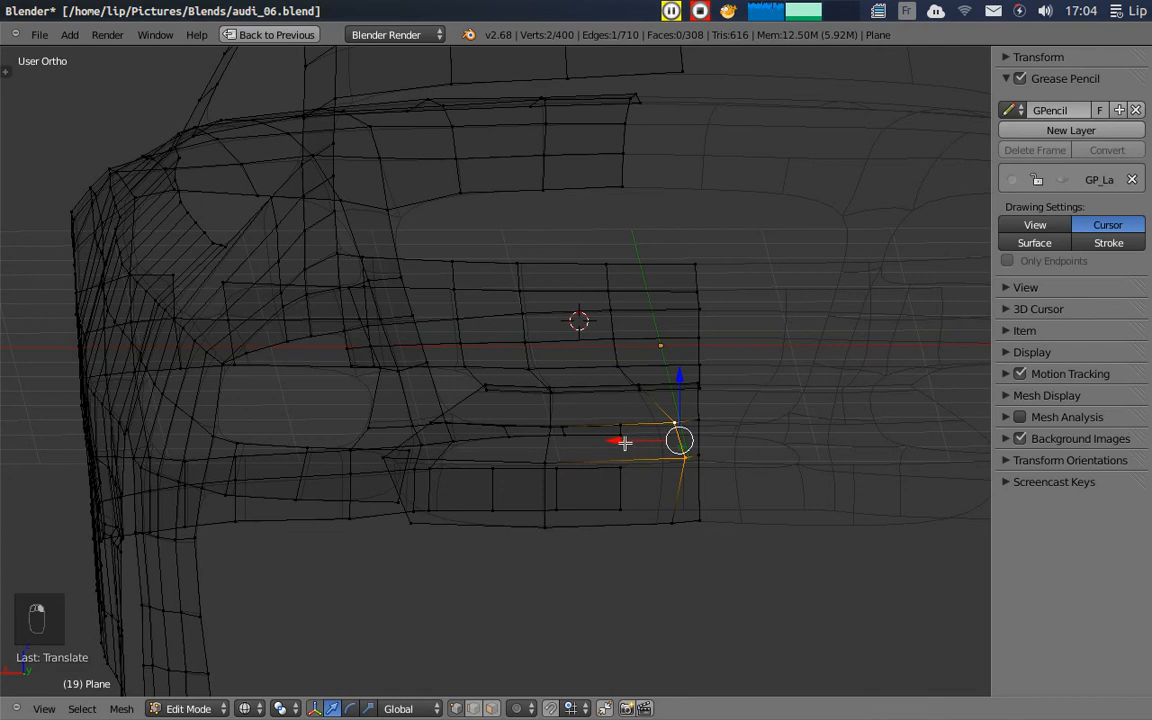
pyautogui.press('g')
pyautogui.click(589, 450)
pyautogui.rightClick(620, 463)
pyautogui.moveTo(598, 464); pyautogui.dragTo(586, 461)
pyautogui.rightClick(676, 527)
pyautogui.moveTo(616, 520); pyautogui.dragTo(587, 523)
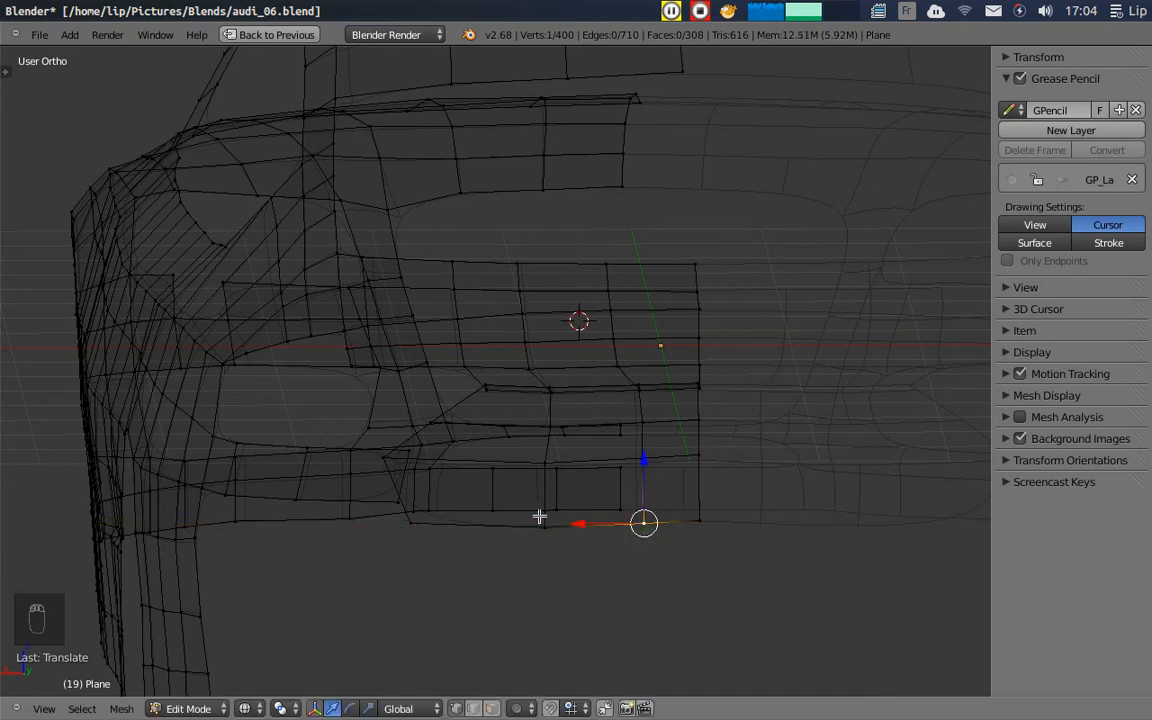
# - Nudge the two lowest vertices of the centre panel's second column along X to straighten the column
pyautogui.rightClick(540, 459)
pyautogui.moveTo(489, 462); pyautogui.dragTo(496, 463)
pyautogui.rightClick(540, 522)
pyautogui.moveTo(504, 527); pyautogui.dragTo(494, 528)
pyautogui.rightClick(622, 432)
pyautogui.rightClick(640, 389)
# - Check the centre panel in solid shading and slide the second column's bottom vertex slightly outward along X
pyautogui.moveTo(457, 437)
pyautogui.mouseDown(button='middle')
pyautogui.moveTo(442, 496)
pyautogui.moveTo(453, 478)
pyautogui.moveTo(564, 508)
pyautogui.moveTo(722, 458)
pyautogui.moveTo(499, 488)
pyautogui.moveTo(540, 509)
pyautogui.moveTo(537, 440)
pyautogui.moveTo(504, 419)
pyautogui.moveTo(584, 358)
pyautogui.mouseUp(button='middle')
pyautogui.press('z')
pyautogui.moveTo(584, 358); pyautogui.dragTo(483, 421)
pyautogui.press('z')
pyautogui.rightClick(560, 398)
pyautogui.rightClick(534, 435)
pyautogui.rightClick(560, 482)
pyautogui.moveTo(513, 484); pyautogui.dragTo(503, 484)
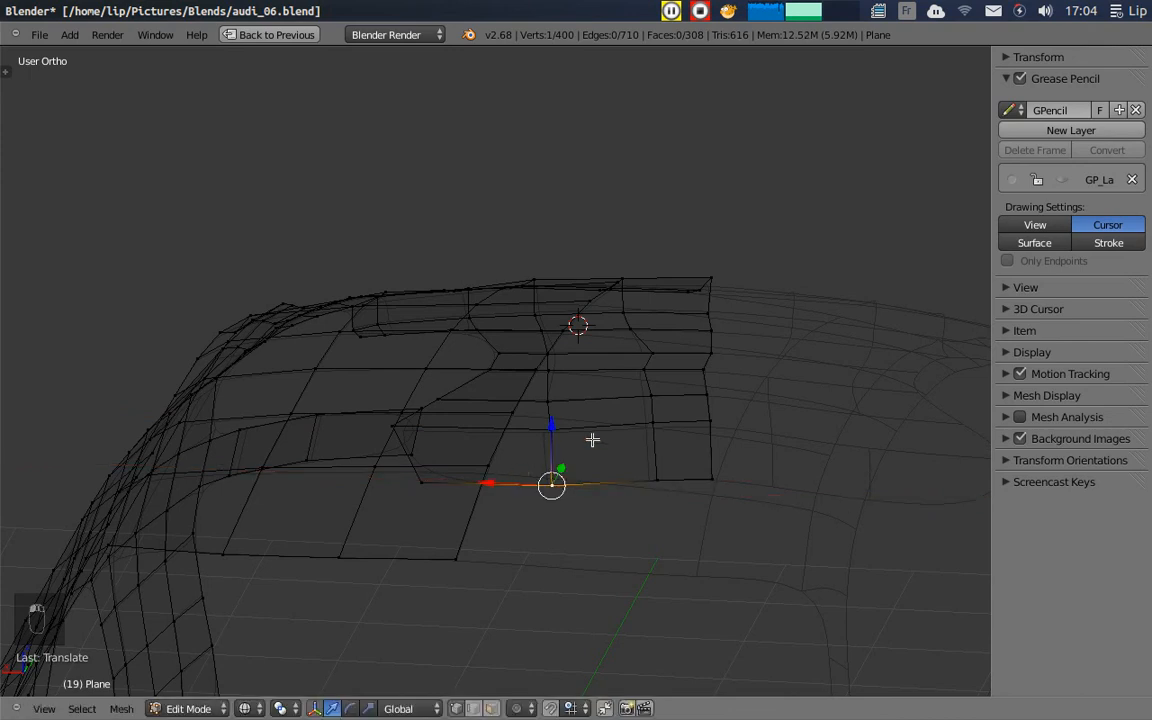
# - Slide the vertices of the column beside the centre line outward along X, one by one down to the bottom row
pyautogui.rightClick(650, 355)
pyautogui.moveTo(594, 350); pyautogui.dragTo(577, 422)
pyautogui.rightClick(613, 374)
pyautogui.rightClick(645, 394)
pyautogui.rightClick(650, 423)
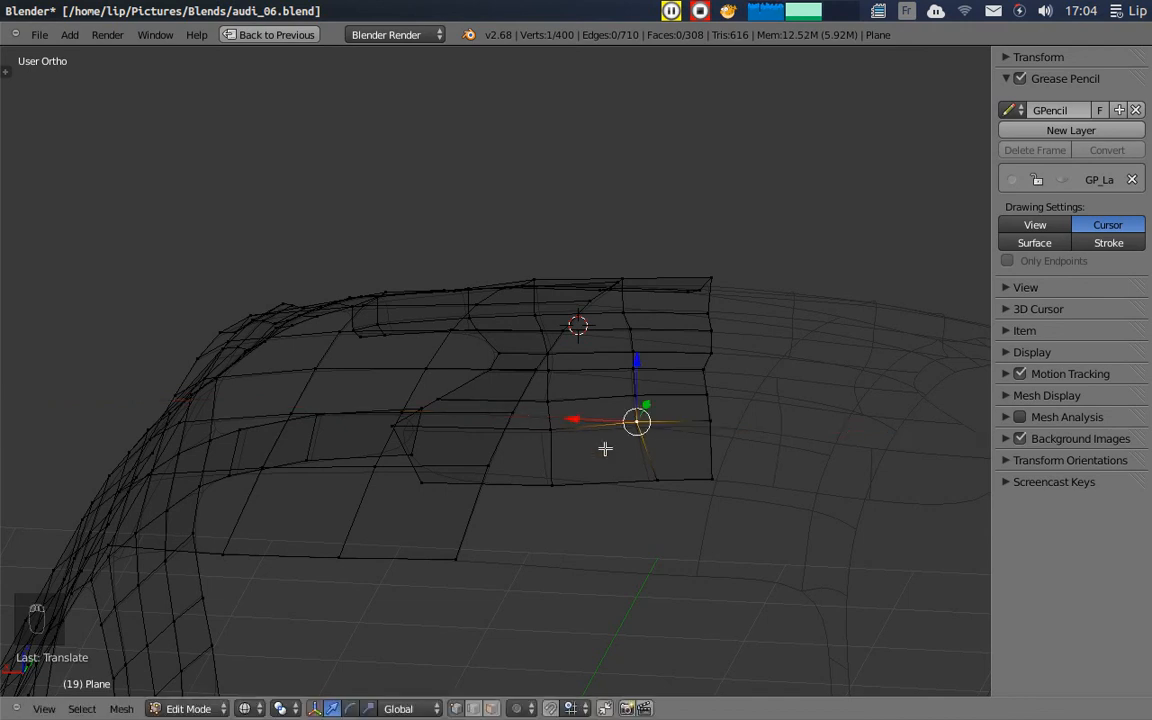
pyautogui.rightClick(653, 482)
pyautogui.moveTo(614, 480); pyautogui.dragTo(594, 476)
# - Lower the vertices along the bottom edge of the below-tail-light panel on Z
pyautogui.moveTo(653, 422); pyautogui.dragTo(576, 478, button='middle')
pyautogui.rightClick(432, 448)
pyautogui.keyDown('shift'); pyautogui.rightClick(432, 490); pyautogui.keyUp('shift')
pyautogui.moveTo(455, 476); pyautogui.dragTo(373, 437, button='middle')
pyautogui.rightClick(375, 442)
pyautogui.moveTo(334, 429); pyautogui.dragTo(324, 460)
pyautogui.rightClick(354, 481)
pyautogui.moveTo(349, 482); pyautogui.dragTo(431, 512, button='middle')
pyautogui.moveTo(399, 459); pyautogui.dragTo(398, 473)
pyautogui.rightClick(289, 505)
pyautogui.moveTo(294, 450); pyautogui.dragTo(291, 459)
pyautogui.rightClick(232, 485)
pyautogui.moveTo(219, 440); pyautogui.dragTo(221, 446)
# - In solid shading, fill a face between the below-tail-light panel's inner end and the centre panel's outer edge
pyautogui.press('z')
pyautogui.moveTo(463, 442); pyautogui.dragTo(335, 441, button='middle')
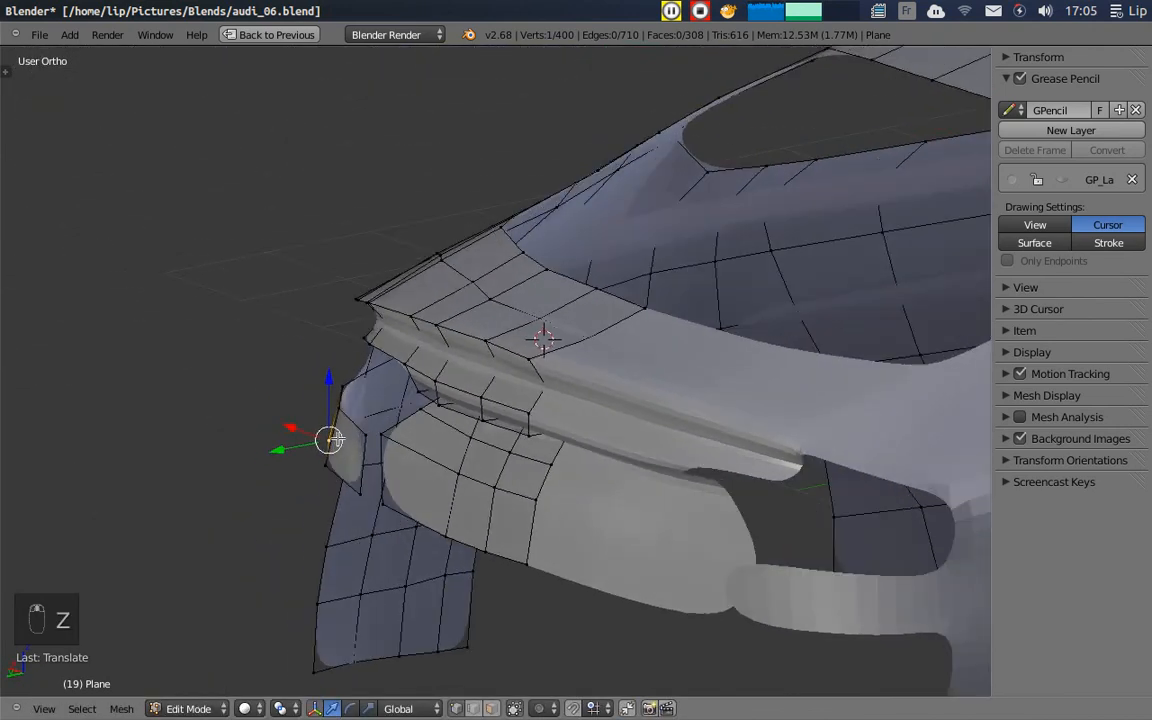
pyautogui.rightClick(367, 437)
pyautogui.keyDown('shift'); pyautogui.rightClick(360, 493); pyautogui.keyUp('shift')
pyautogui.keyDown('shift'); pyautogui.rightClick(382, 501); pyautogui.keyUp('shift')
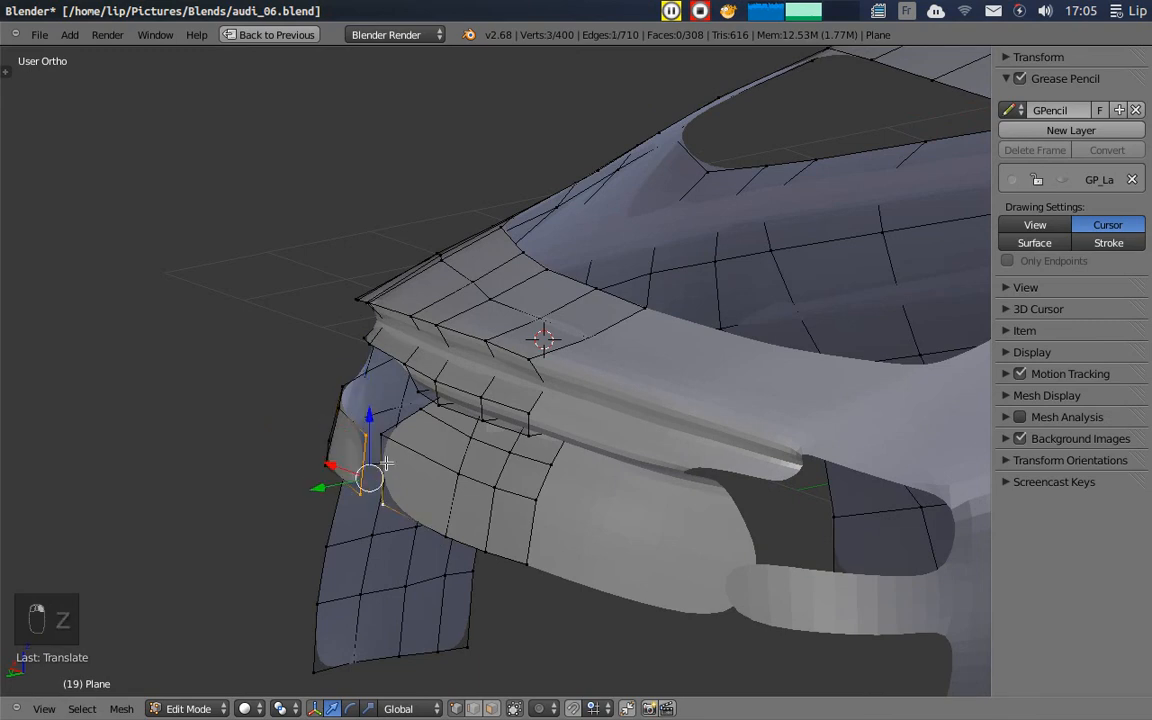
pyautogui.keyDown('shift'); pyautogui.rightClick(378, 440); pyautogui.keyUp('shift')
pyautogui.press('f')
# - Slide the upper vertex at the below-tail-light panel's inner end about 0.16 outward along X
pyautogui.moveTo(410, 456); pyautogui.dragTo(414, 498, button='middle')
pyautogui.rightClick(403, 487)
pyautogui.rightClick(421, 515)
pyautogui.keyDown('shift'); pyautogui.rightClick(422, 540); pyautogui.keyUp('shift')
pyautogui.rightClick(427, 502)
pyautogui.press('g')
pyautogui.press('x')
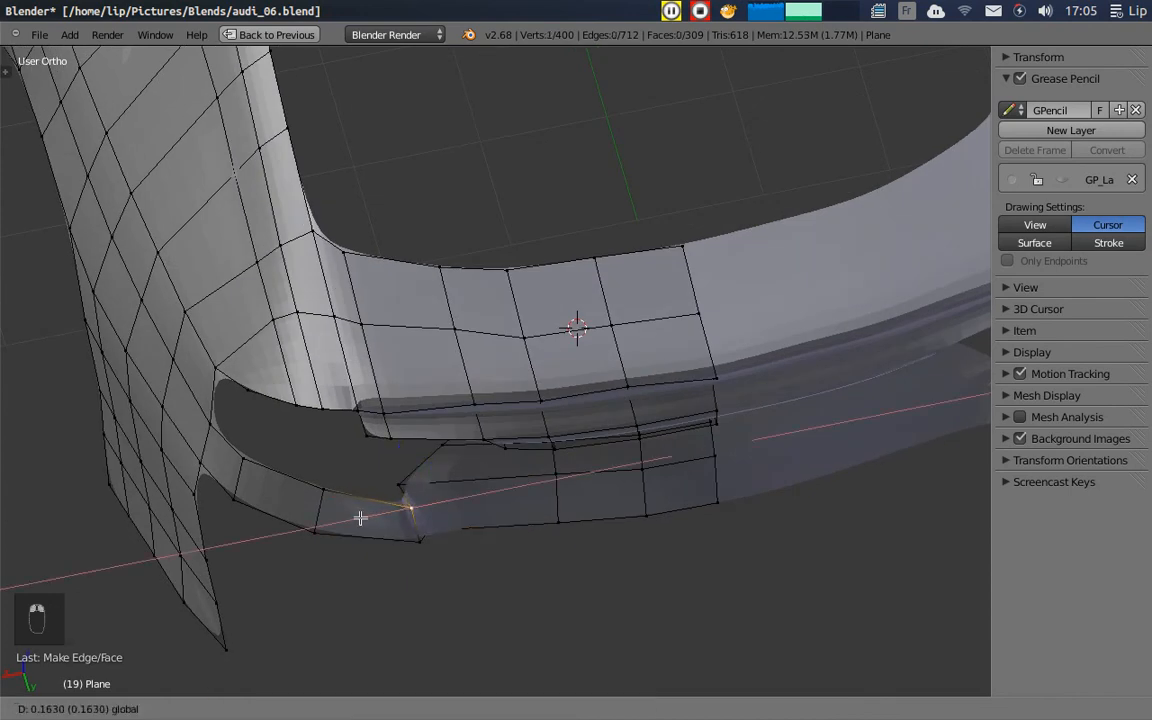
pyautogui.click(362, 515)
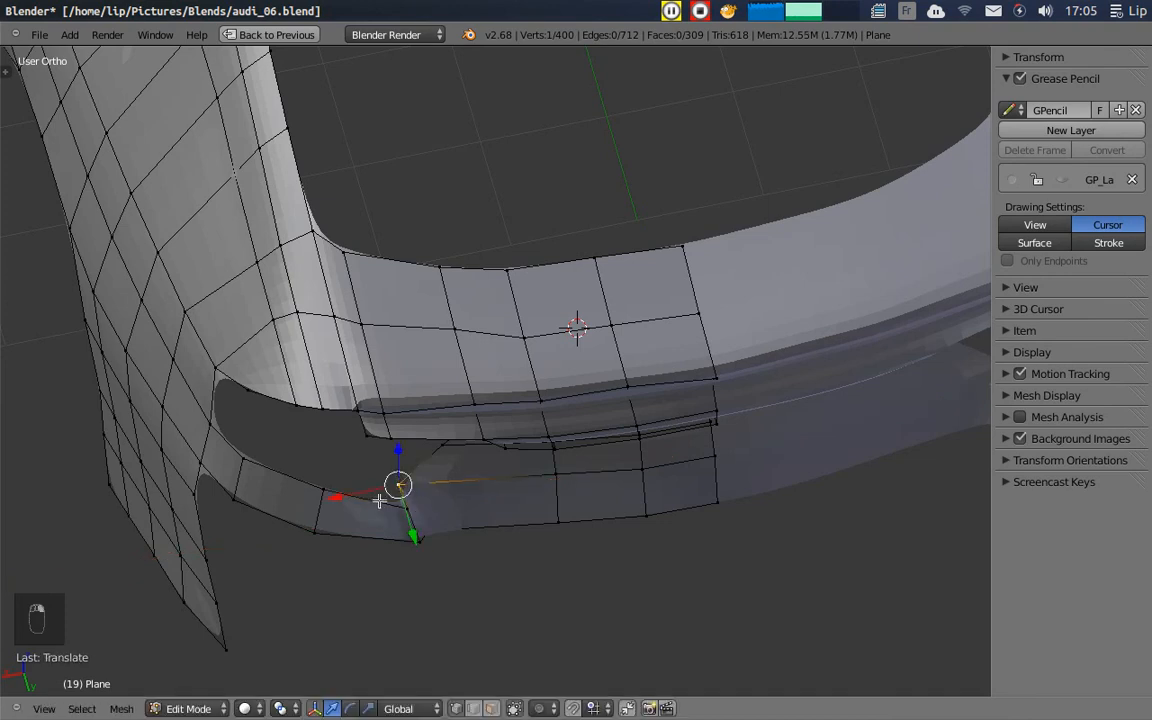
# - Adjust the lower and upper vertices at the below-tail-light panel's inner end along X
pyautogui.rightClick(418, 542)
pyautogui.press('g')
pyautogui.press('x')
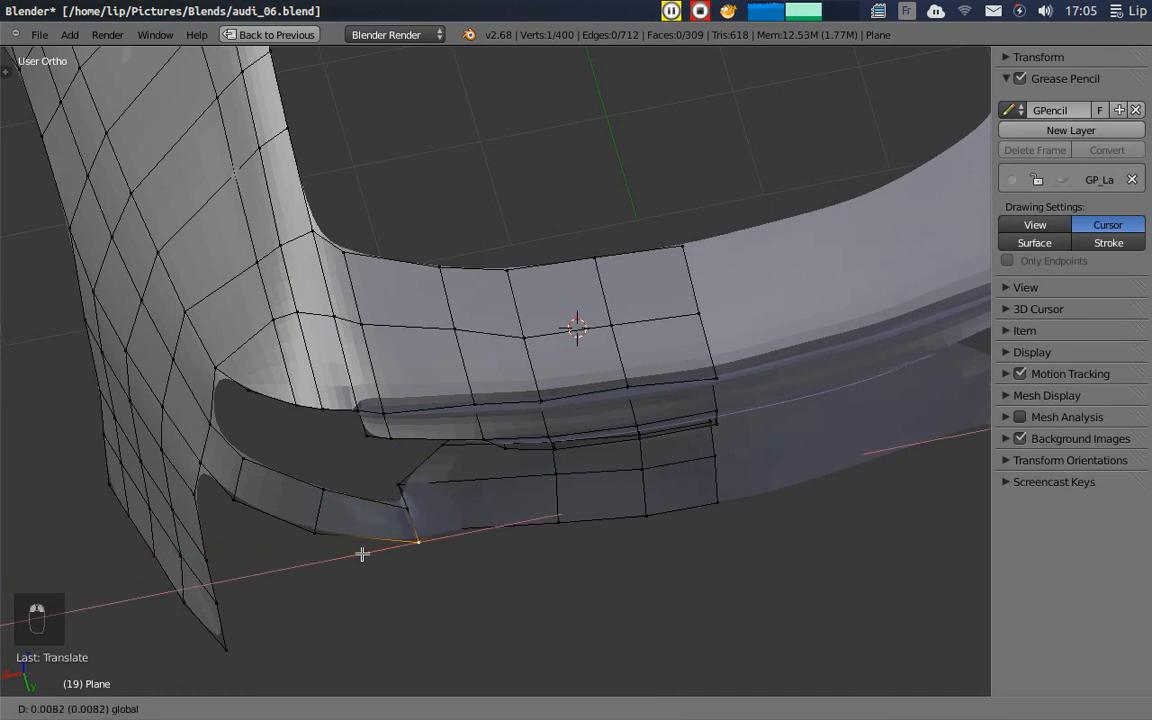
pyautogui.click(363, 554)
pyautogui.rightClick(402, 511)
pyautogui.press('g')
pyautogui.press('x')
pyautogui.click(337, 522)
pyautogui.moveTo(421, 508); pyautogui.dragTo(387, 499, button='middle')
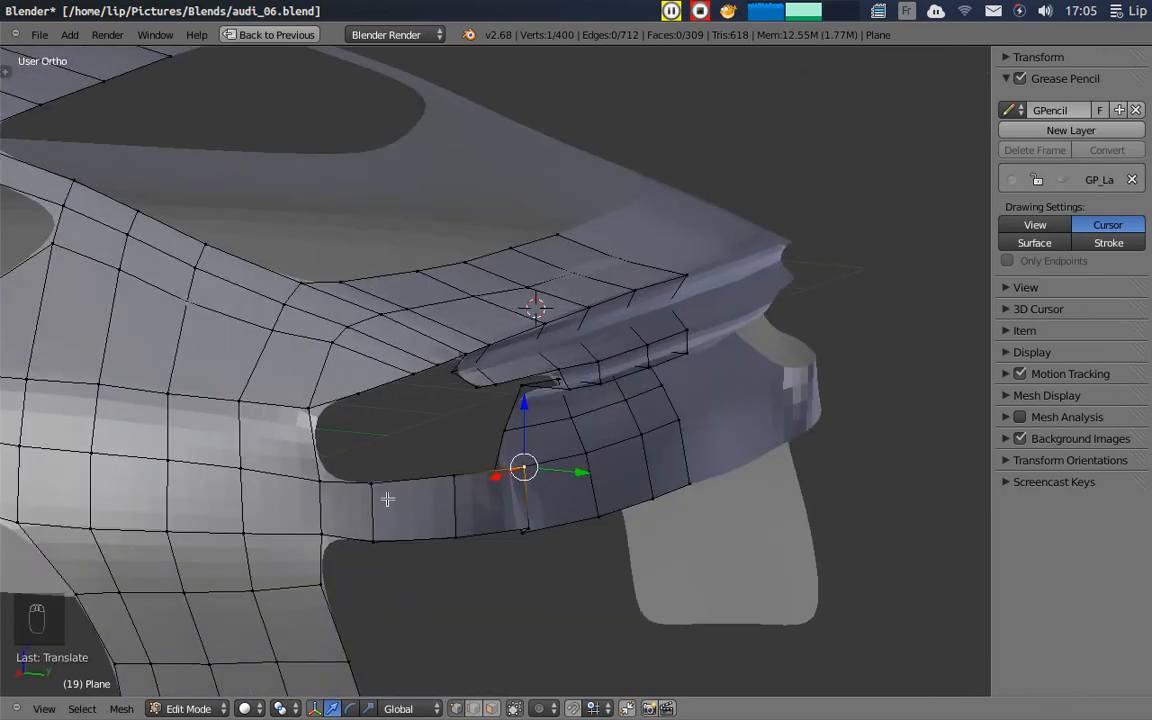
# - Try adding an edge loop across the face connecting the below-tail-light and centre panels, sliding it near one side
pyautogui.moveTo(520, 519); pyautogui.dragTo(232, 512, button='middle')
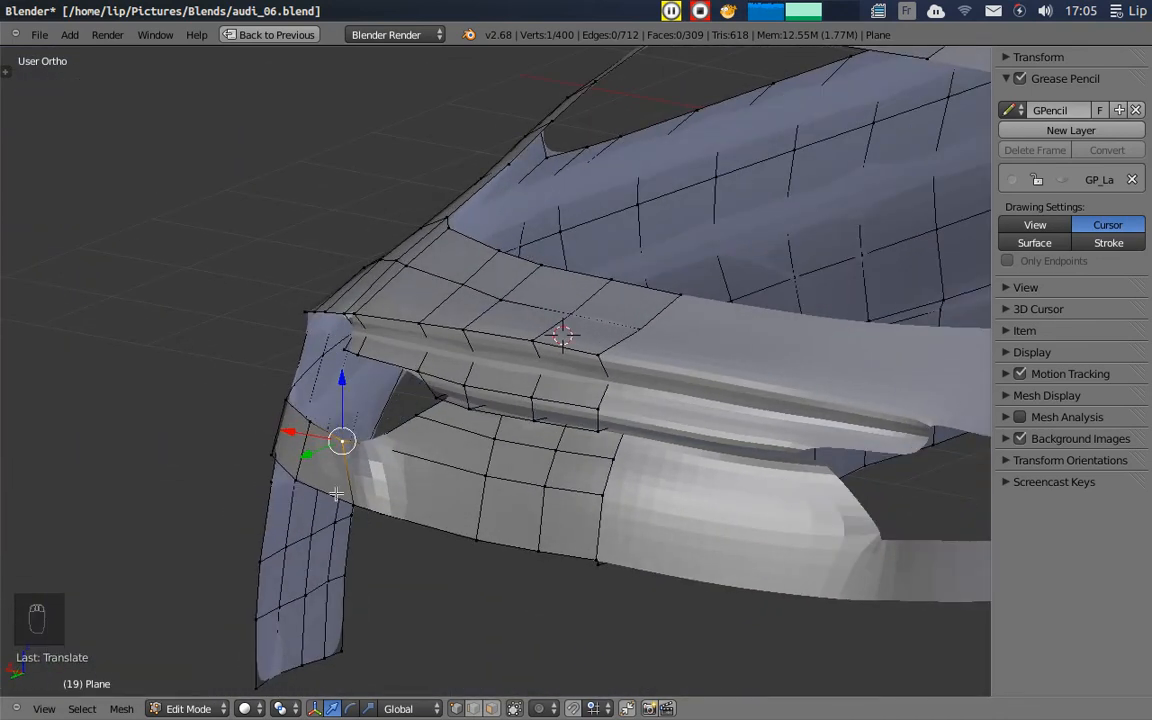
pyautogui.hotkey('ctrl', 'r')
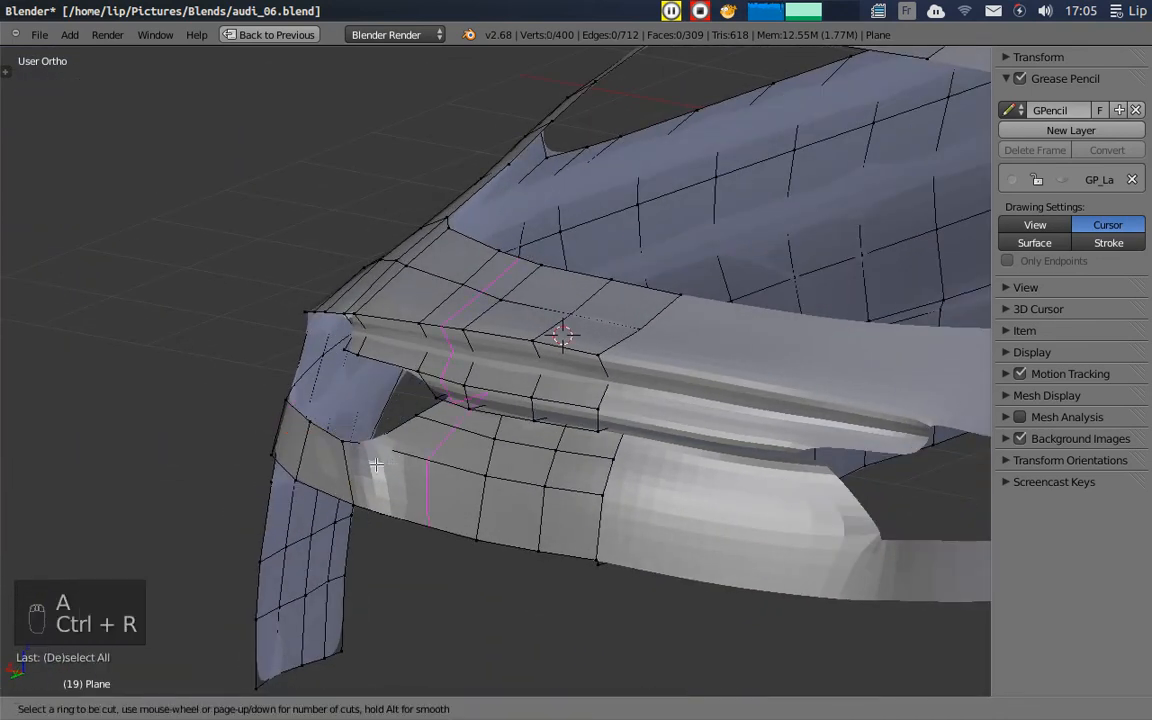
pyautogui.click(357, 445)
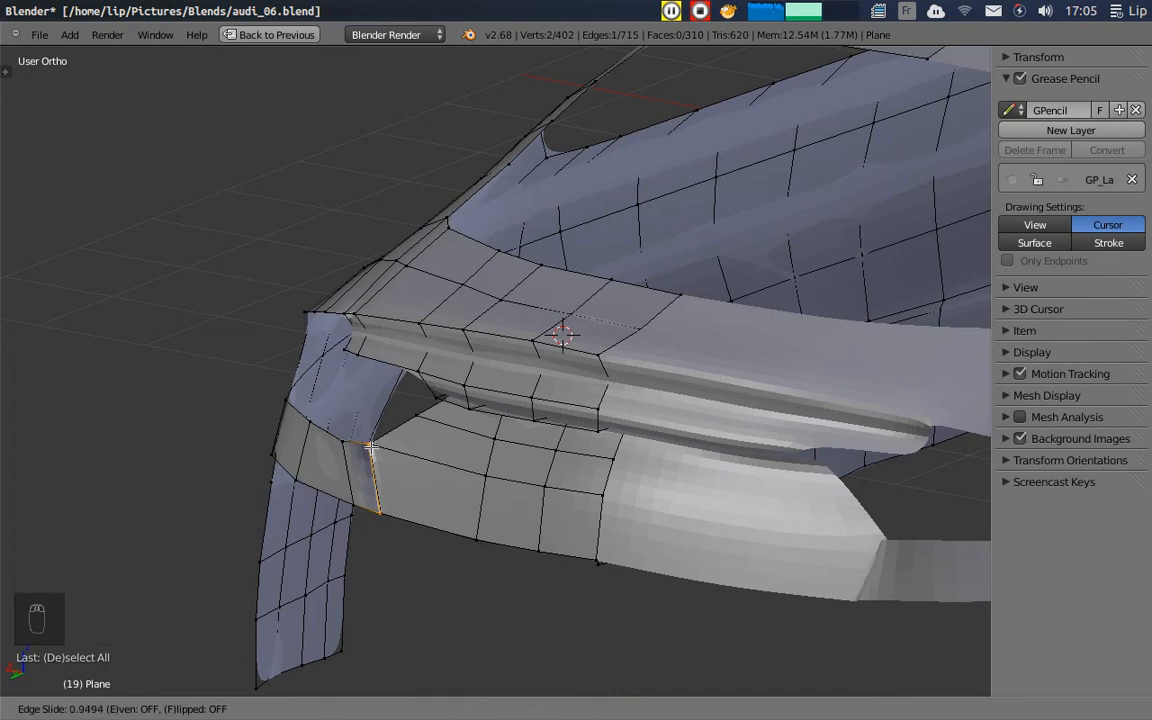
pyautogui.click(371, 449)
pyautogui.moveTo(342, 456); pyautogui.dragTo(524, 442, button='middle')
# - Undo the edge loop added to the connecting face and clear the selection
pyautogui.hotkey('ctrl', 'z')
pyautogui.hotkey('ctrl', 'z')
pyautogui.hotkey('ctrl', 'z')
pyautogui.hotkey('ctrl', 'z')
pyautogui.press('a')
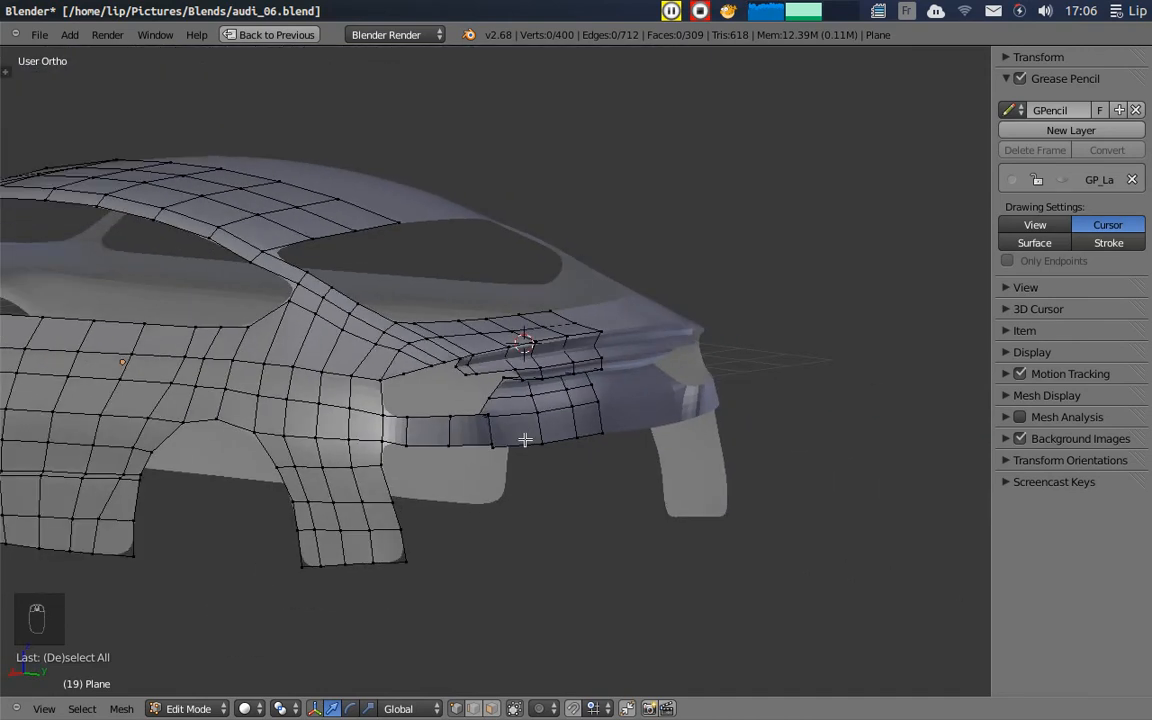
# - In the right-side wireframe view, extrude the side panel's rear corner vertex rearward three times, beneath the below-tail-light panel
pyautogui.press('z')
pyautogui.moveTo(465, 476); pyautogui.dragTo(470, 469, button='middle')
pyautogui.scroll(-3, 467, 470)
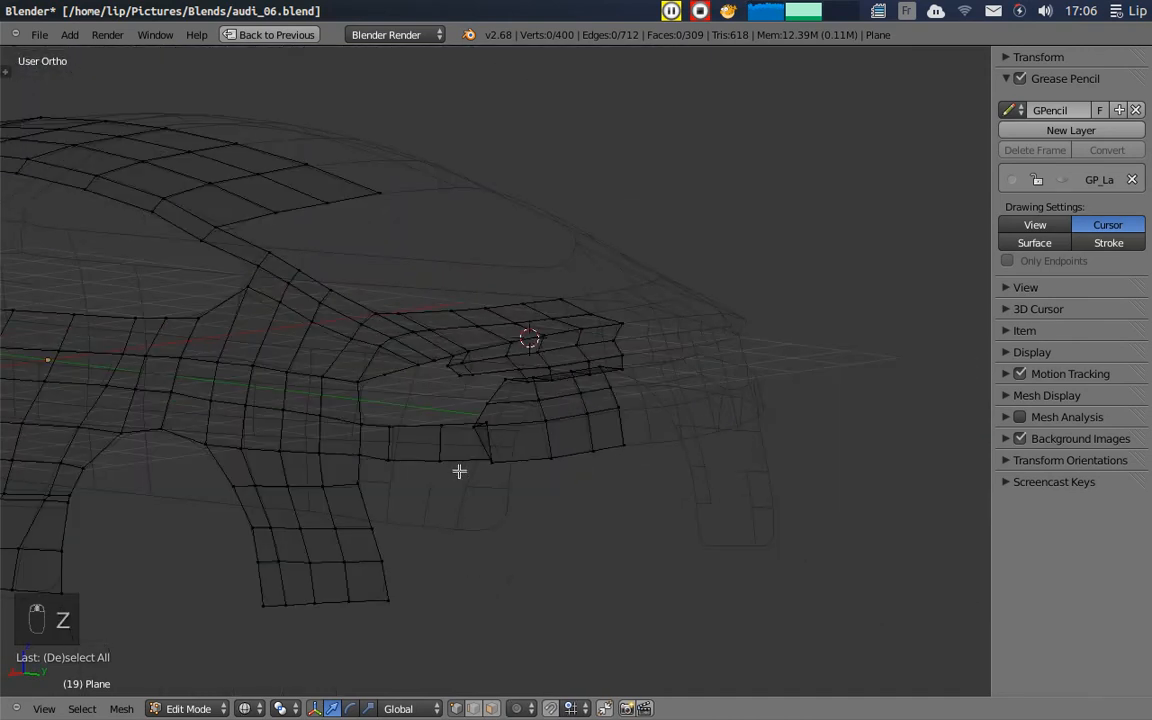
pyautogui.click(42, 709)
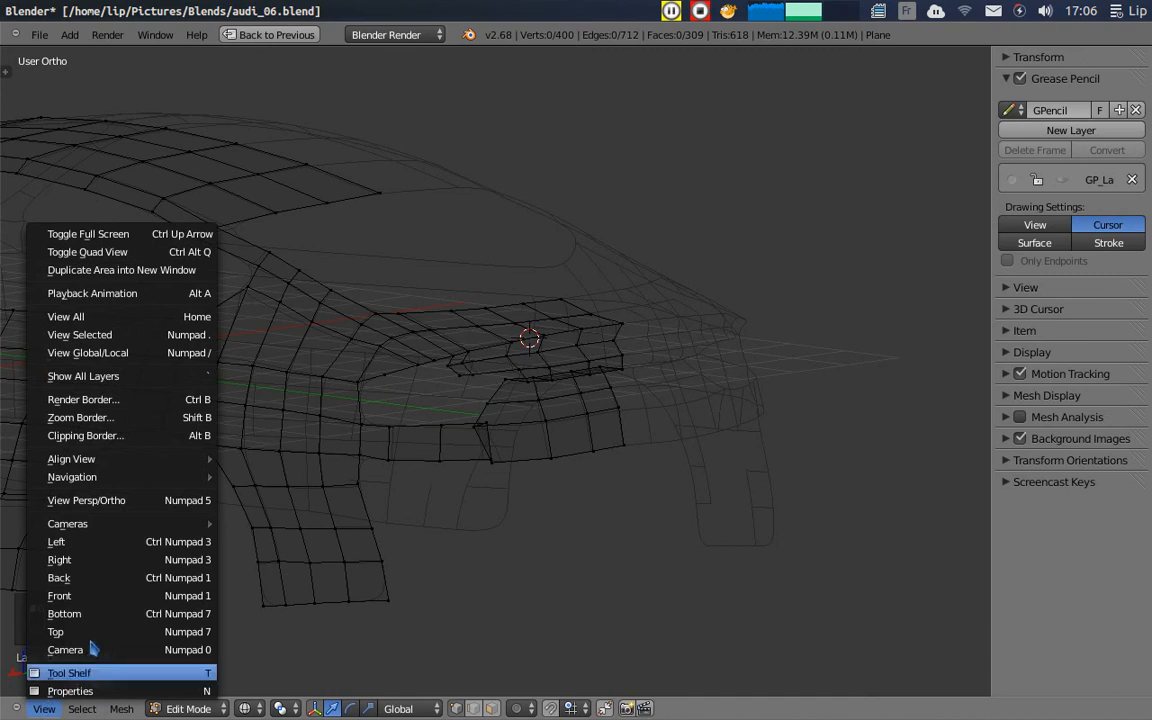
pyautogui.click(82, 506)
pyautogui.scroll(3, 371, 516)
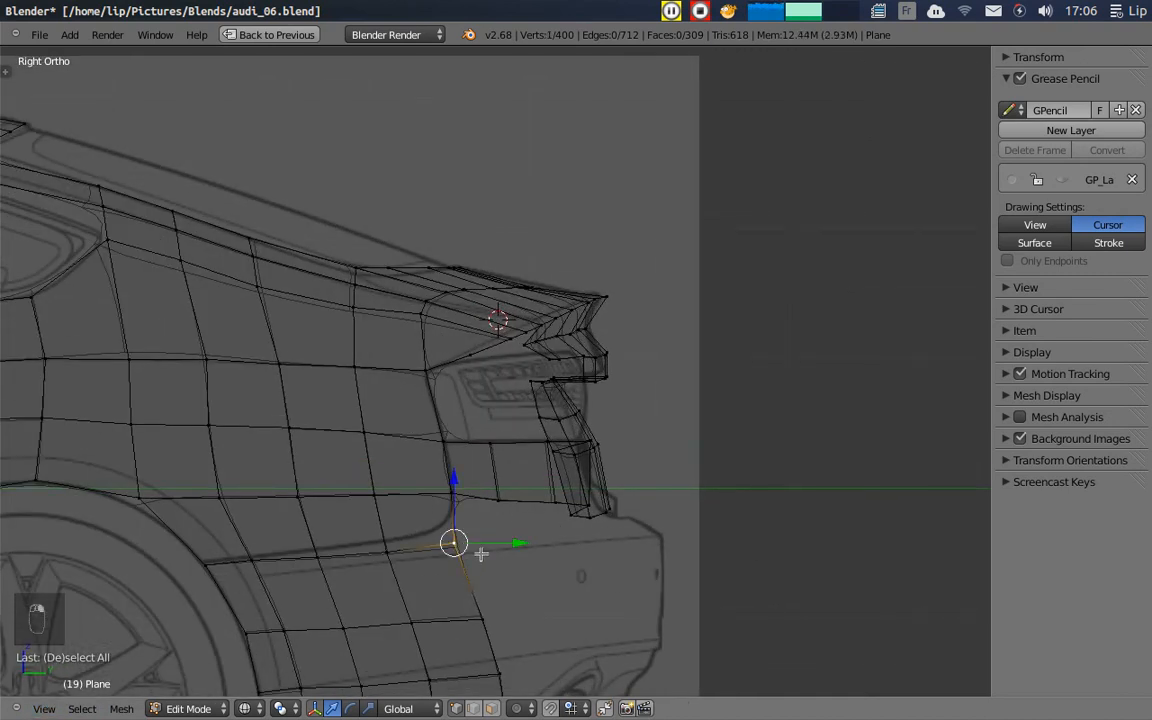
pyautogui.press('e')
pyautogui.click(561, 565)
pyautogui.press('e')
pyautogui.click(620, 562)
pyautogui.press('e')
pyautogui.click(650, 556)
# - Fill the first two quad faces between the below-tail-light panel's bottom edge and the extruded vertices
pyautogui.rightClick(497, 499)
pyautogui.keyDown('shift'); pyautogui.rightClick(499, 542); pyautogui.keyUp('shift')
pyautogui.keyDown('shift'); pyautogui.rightClick(454, 541); pyautogui.keyUp('shift')
pyautogui.keyDown('shift'); pyautogui.rightClick(451, 495); pyautogui.keyUp('shift')
pyautogui.press('f')
pyautogui.rightClick(558, 503)
pyautogui.keyDown('shift'); pyautogui.rightClick(557, 541); pyautogui.keyUp('shift')
pyautogui.keyDown('shift'); pyautogui.rightClick(499, 542); pyautogui.keyUp('shift')
pyautogui.keyDown('shift'); pyautogui.rightClick(497, 499); pyautogui.keyUp('shift')
pyautogui.press('f')
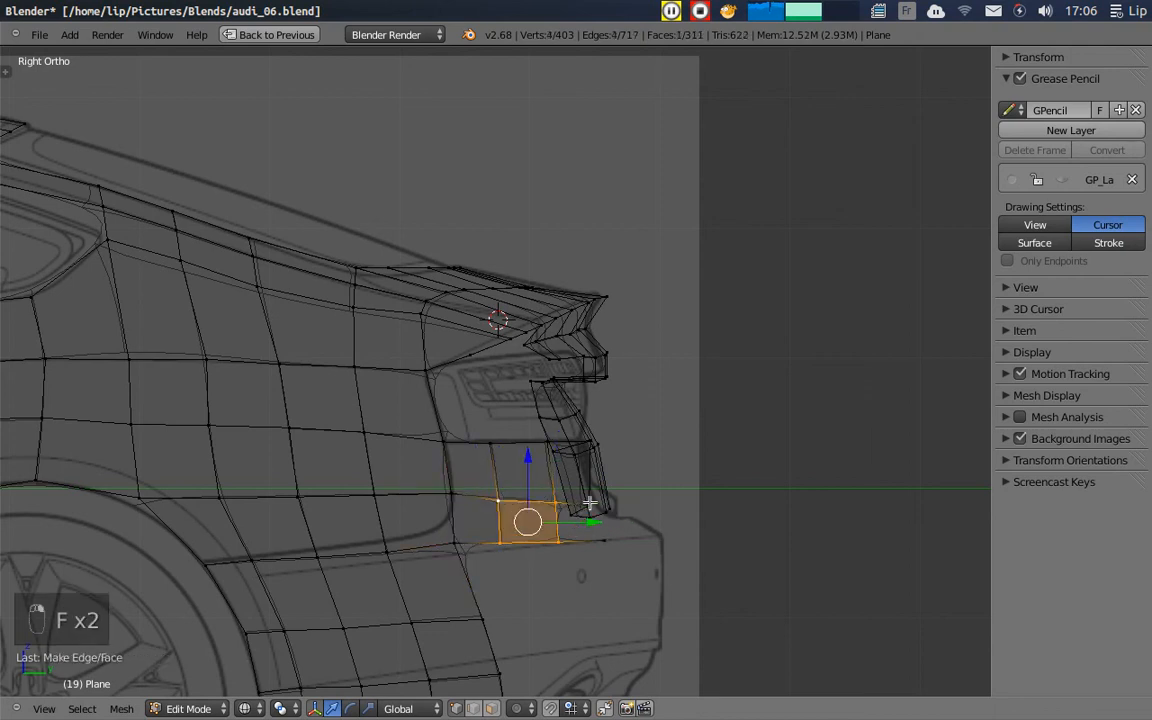
# - Fill the third face, joining the rearmost extruded vertices to the below-tail-light panel's end
pyautogui.rightClick(589, 503)
pyautogui.keyDown('shift'); pyautogui.rightClick(603, 541); pyautogui.keyUp('shift')
pyautogui.keyDown('shift'); pyautogui.rightClick(541, 540); pyautogui.keyUp('shift')
pyautogui.press('f')
pyautogui.scroll(3, 650, 481)
# - Slide the rearmost extruded vertex along X toward the centre line until it sits below the below-tail-light panel's inner end
pyautogui.moveTo(650, 481); pyautogui.dragTo(215, 560, button='middle')
pyautogui.rightClick(203, 578)
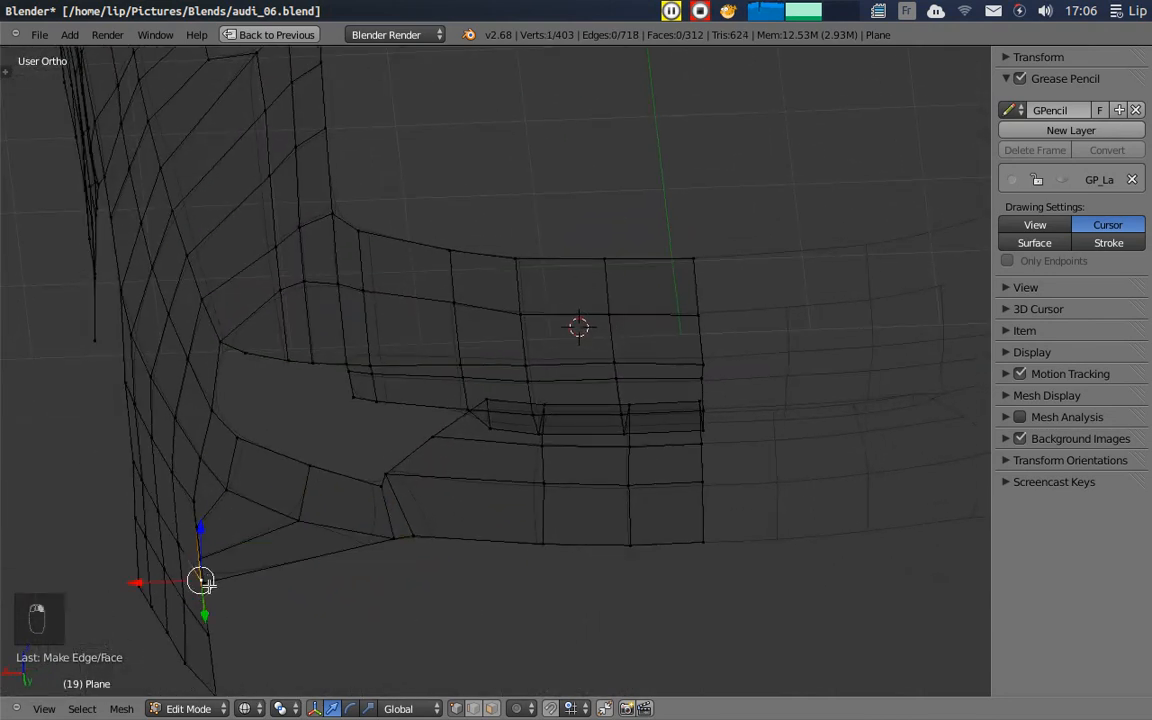
pyautogui.press('g')
pyautogui.press('x')
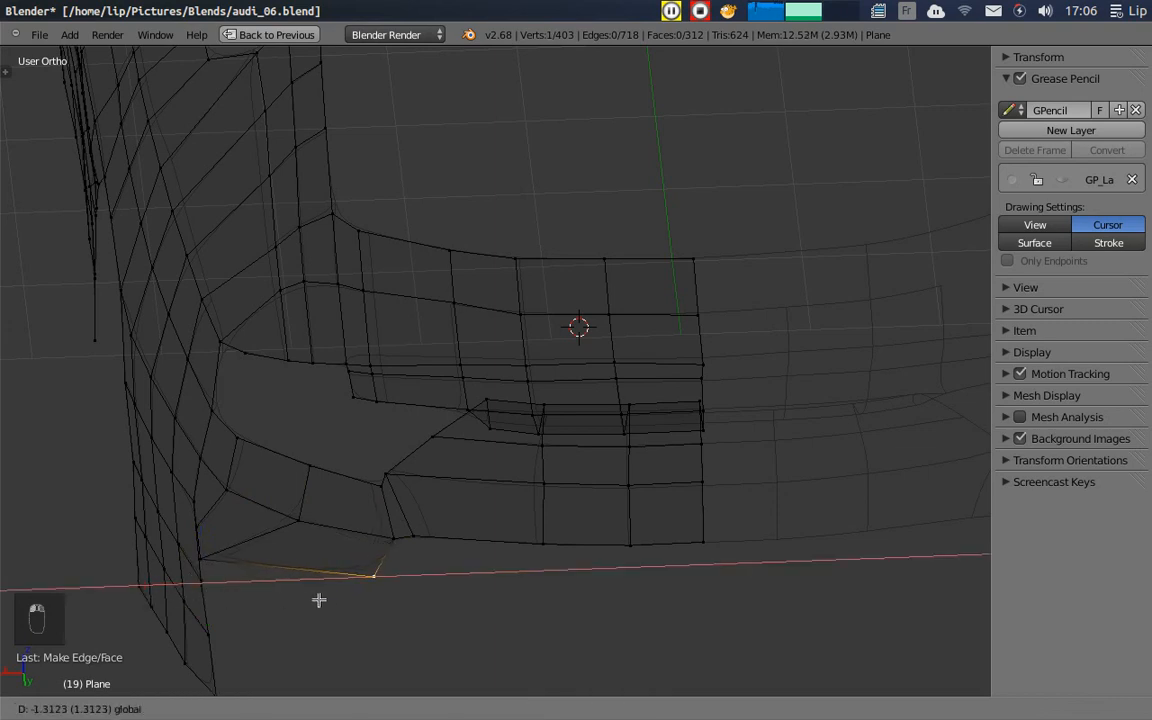
pyautogui.click(318, 604)
pyautogui.hotkey('ctrl', 'z')
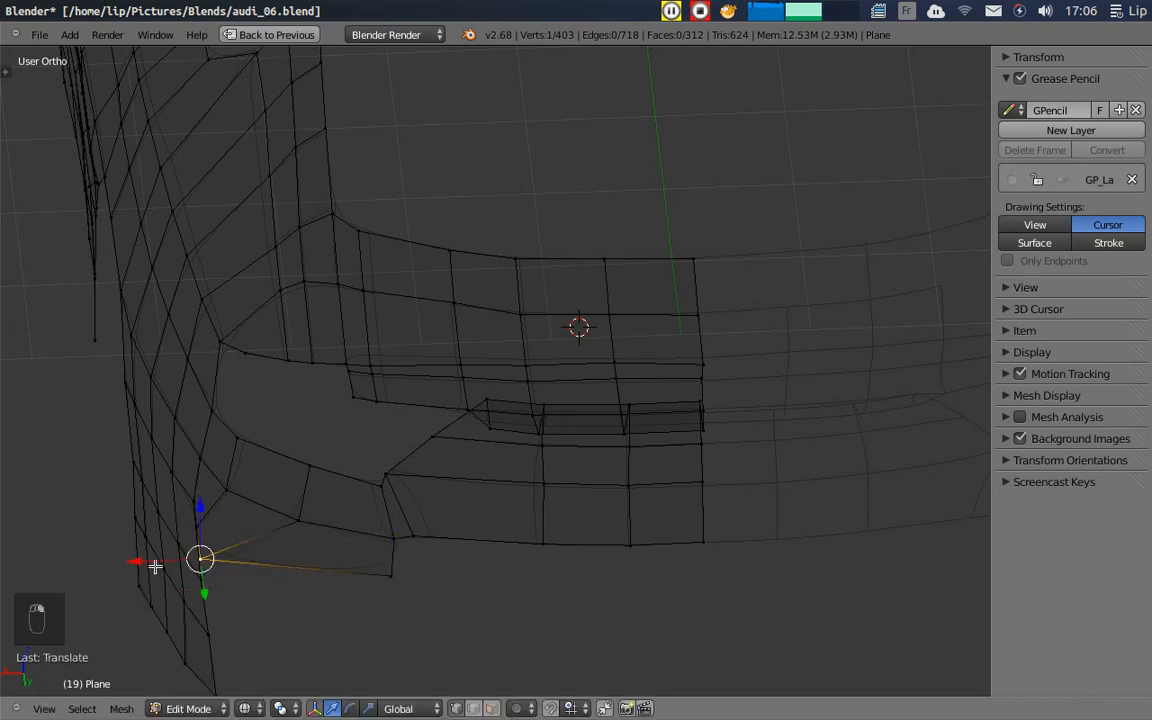
# - Slide the middle and first extruded vertices inward along X so they sit beneath the below-tail-light panel's columns
pyautogui.press('g')
pyautogui.press('x')
pyautogui.click(219, 572)
pyautogui.rightClick(198, 532)
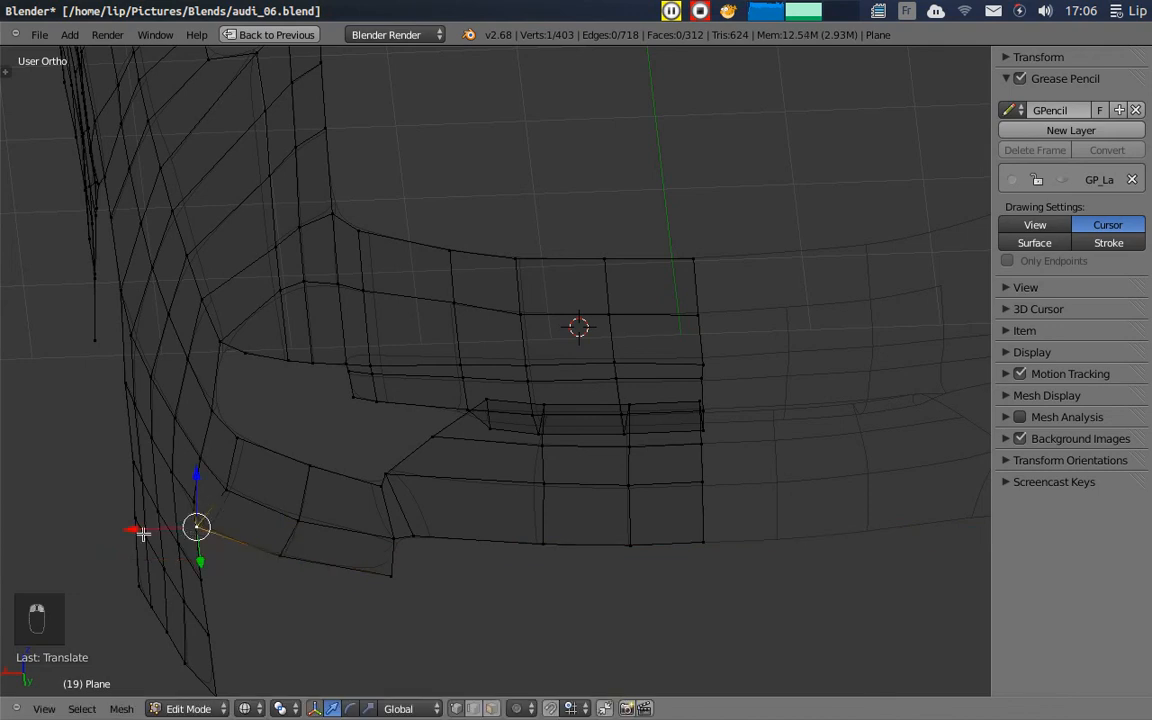
pyautogui.press('g')
pyautogui.press('x')
pyautogui.click(160, 541)
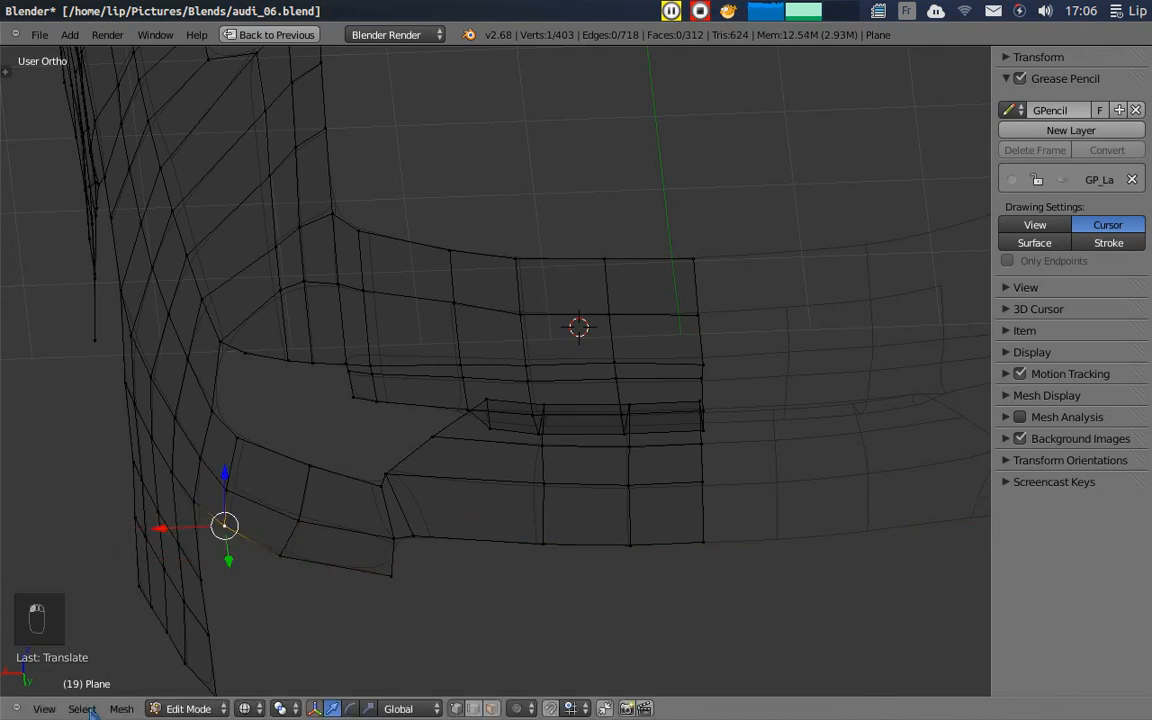
# - In the top view, move the new row's outermost extruded vertex to the blueprint's rear corner contour
pyautogui.click(44, 708)
pyautogui.click(77, 625)
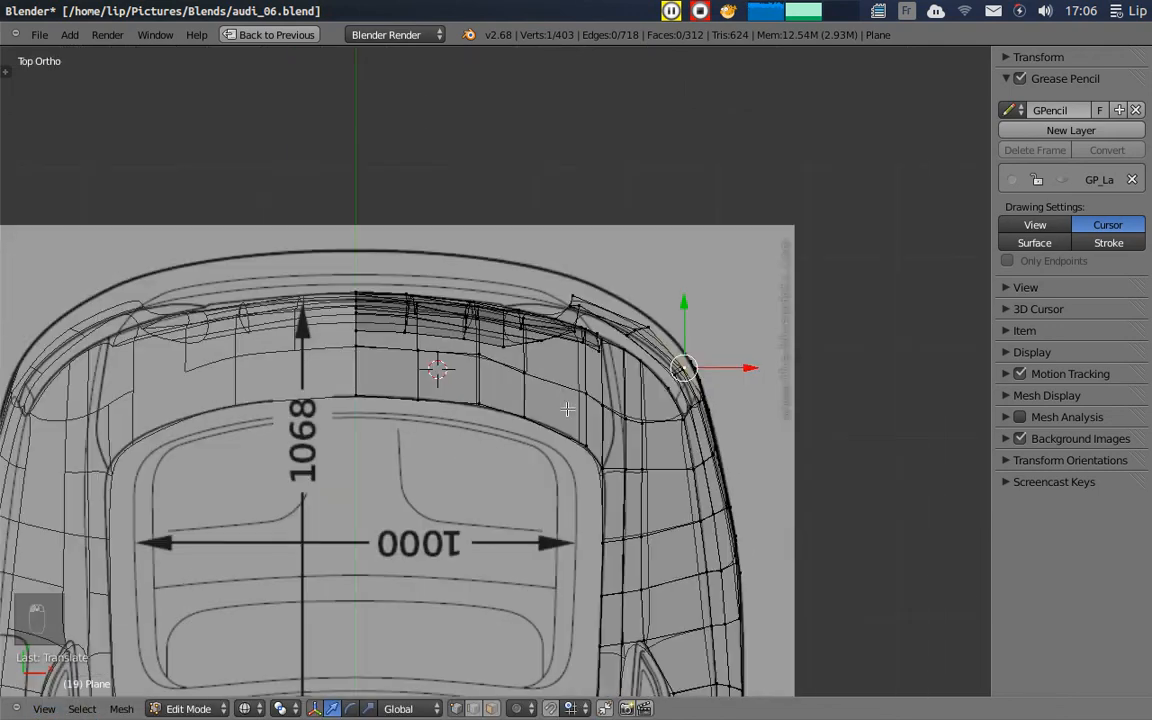
pyautogui.scroll(4, 749, 238)
pyautogui.keyDown('shift'); pyautogui.moveTo(897, 336); pyautogui.dragTo(640, 496, button='middle'); pyautogui.keyUp('shift')
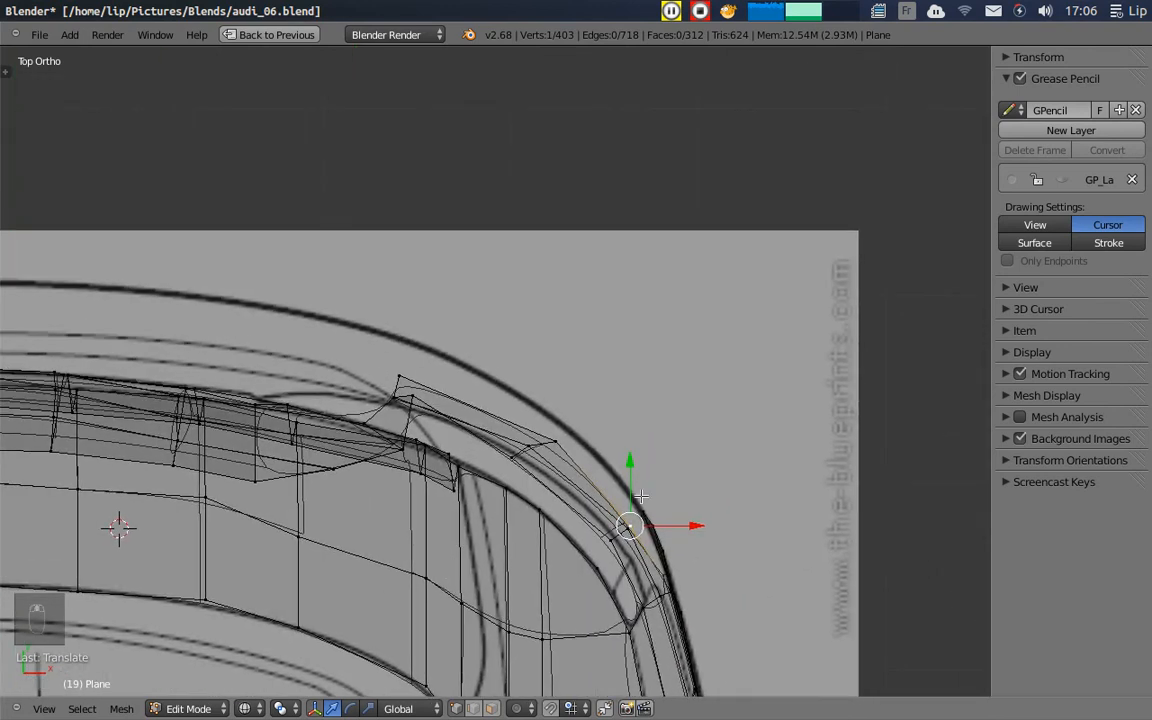
pyautogui.moveTo(627, 468); pyautogui.dragTo(702, 508)
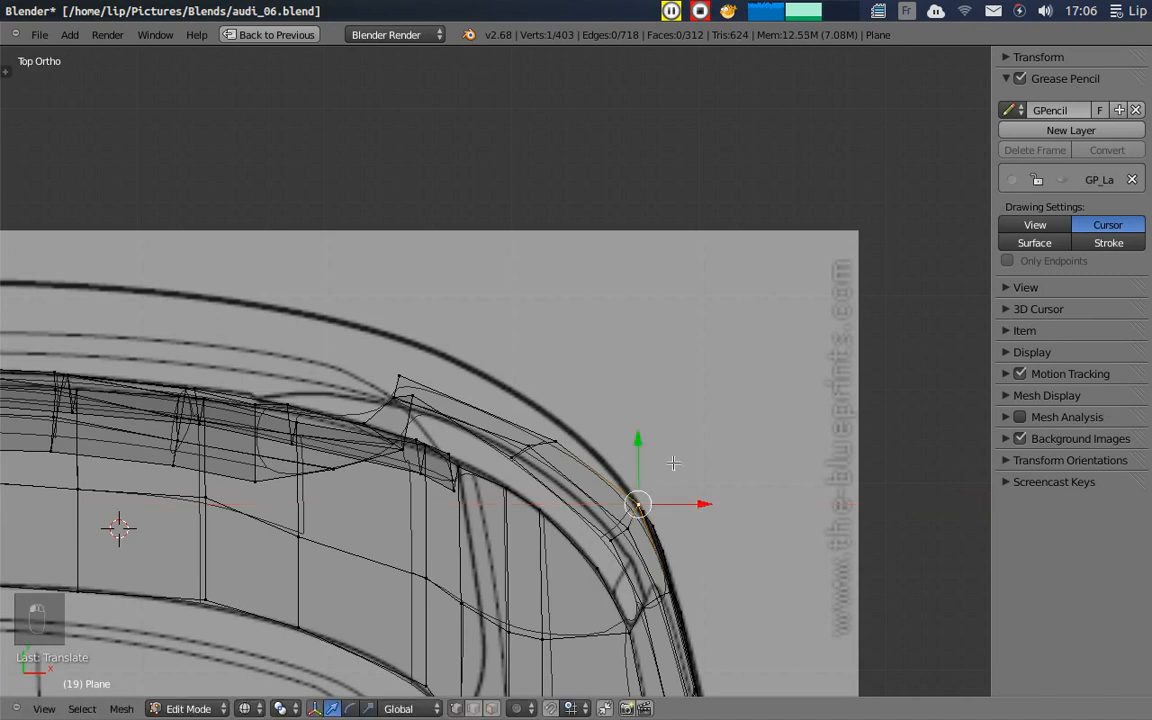
pyautogui.moveTo(637, 440); pyautogui.dragTo(607, 442)
# - Reposition the new row's middle vertex along X and Y in the top view to follow the blueprint's corner curve
pyautogui.rightClick(556, 440)
pyautogui.moveTo(550, 390)
pyautogui.mouseDown()
pyautogui.moveTo(483, 330)
pyautogui.moveTo(478, 343)
pyautogui.moveTo(550, 385)
pyautogui.mouseUp()
pyautogui.moveTo(595, 436); pyautogui.dragTo(587, 431)
pyautogui.moveTo(534, 385); pyautogui.dragTo(539, 370)
pyautogui.moveTo(560, 420); pyautogui.dragTo(600, 427)
pyautogui.moveTo(539, 366); pyautogui.dragTo(539, 392)
pyautogui.moveTo(604, 444); pyautogui.dragTo(592, 443)
pyautogui.moveTo(529, 395); pyautogui.dragTo(536, 379)
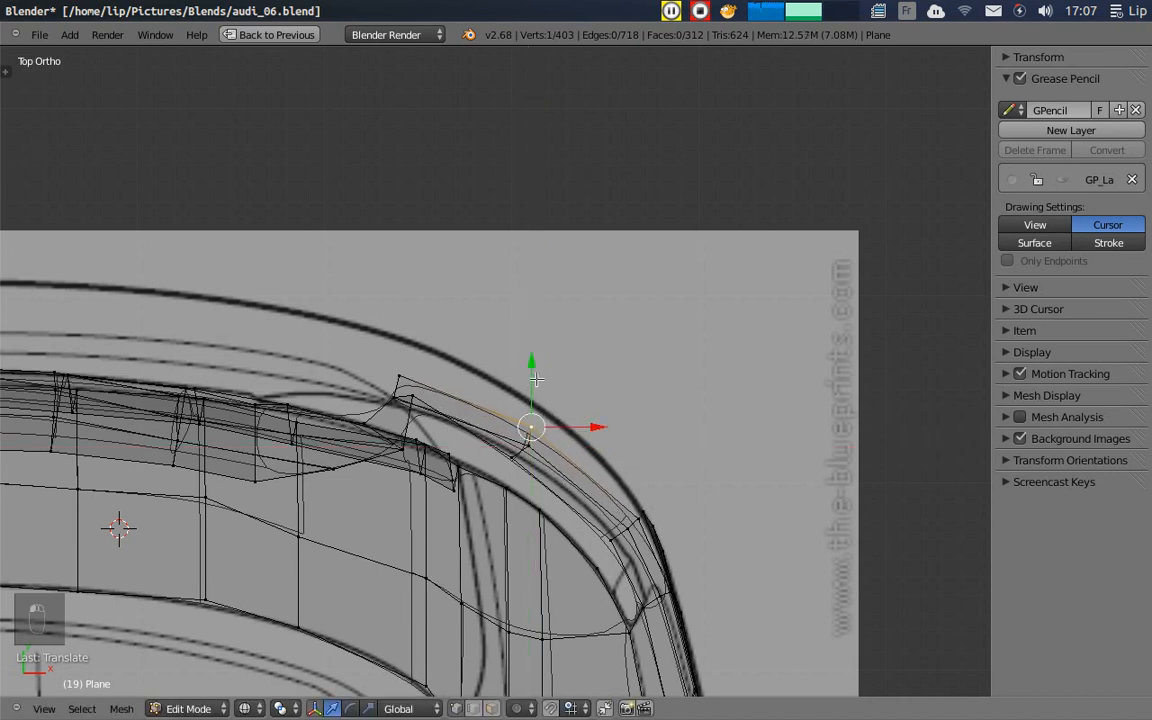
pyautogui.press('g')
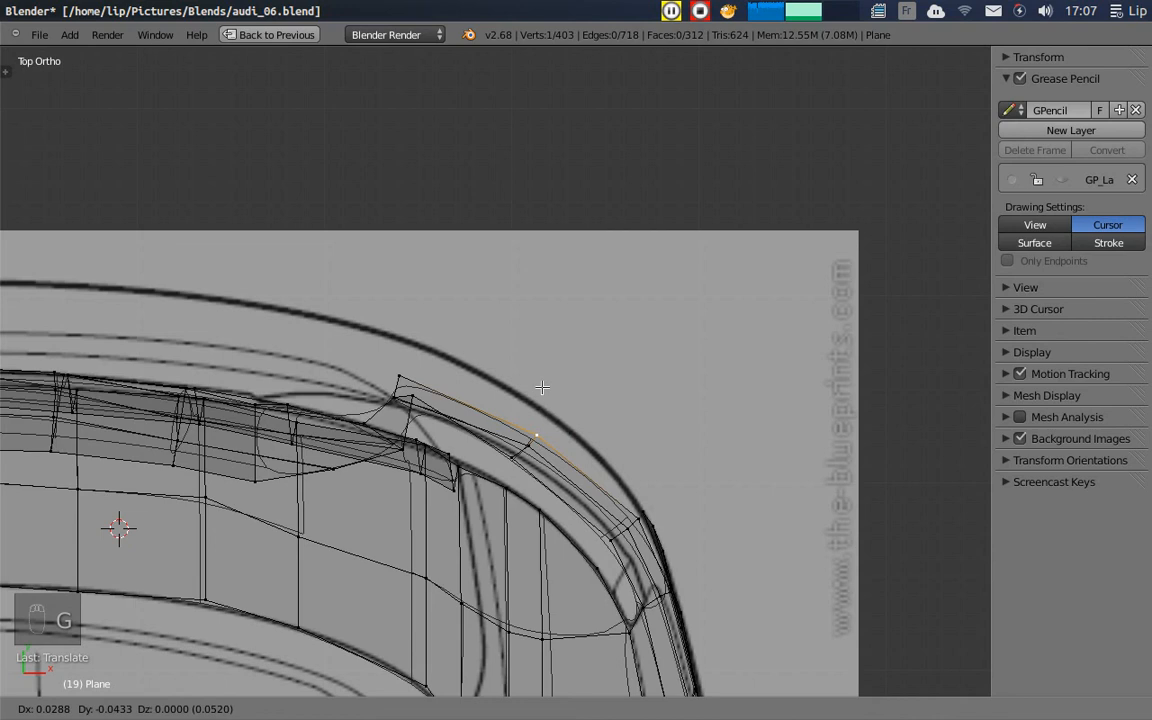
pyautogui.click(543, 382)
# - In face select mode, delete the face connecting the below-tail-light panel to the centre panel
pyautogui.rightClick(415, 374)
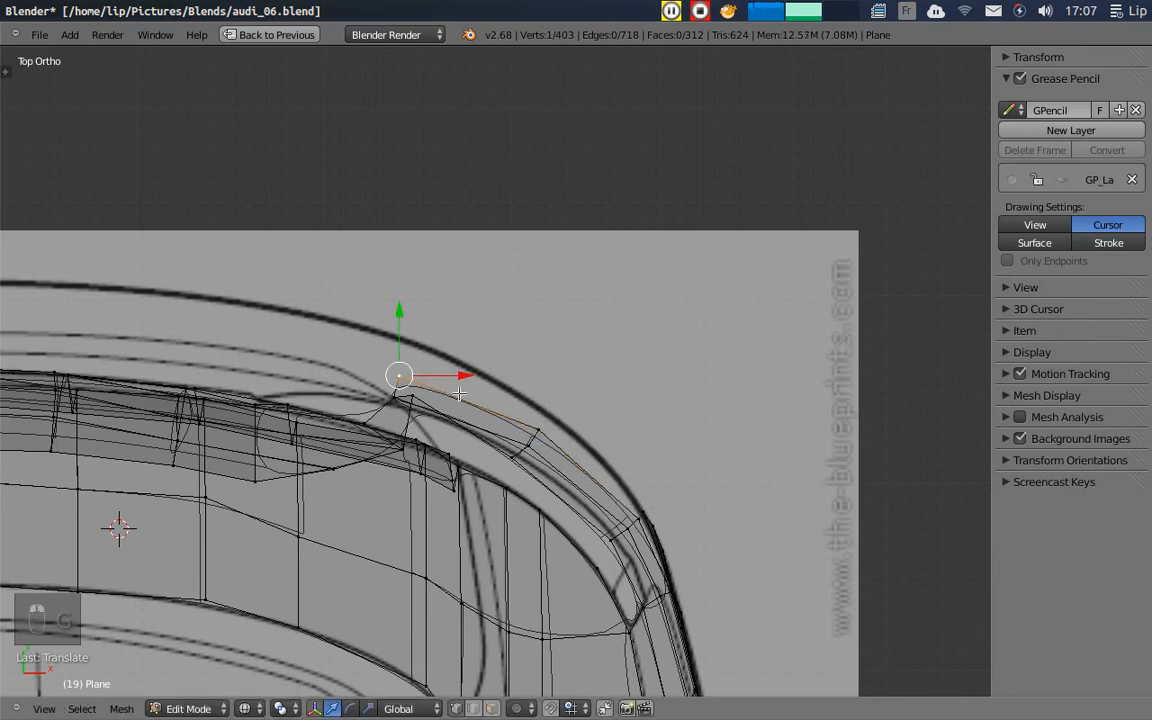
pyautogui.moveTo(518, 436); pyautogui.dragTo(471, 493, button='middle')
pyautogui.moveTo(627, 517); pyautogui.dragTo(587, 508, button='middle')
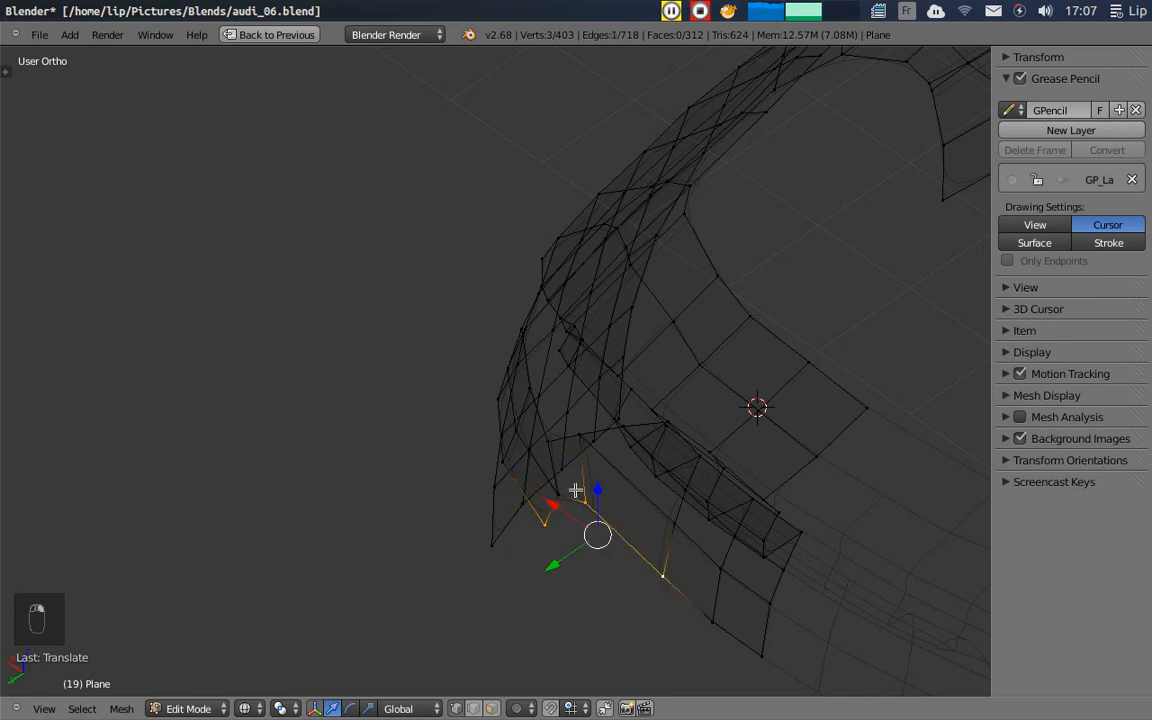
pyautogui.press('a')
pyautogui.hotkey('ctrl', 'Tab')
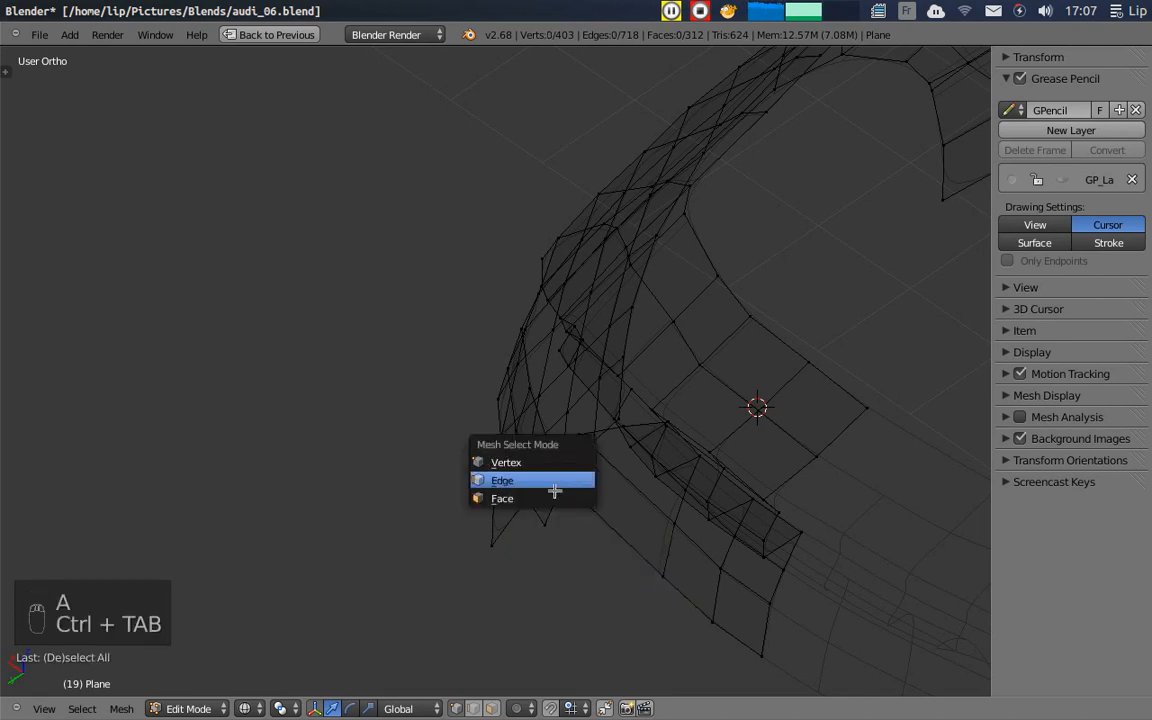
pyautogui.click(548, 499)
pyautogui.rightClick(567, 467)
pyautogui.press('x')
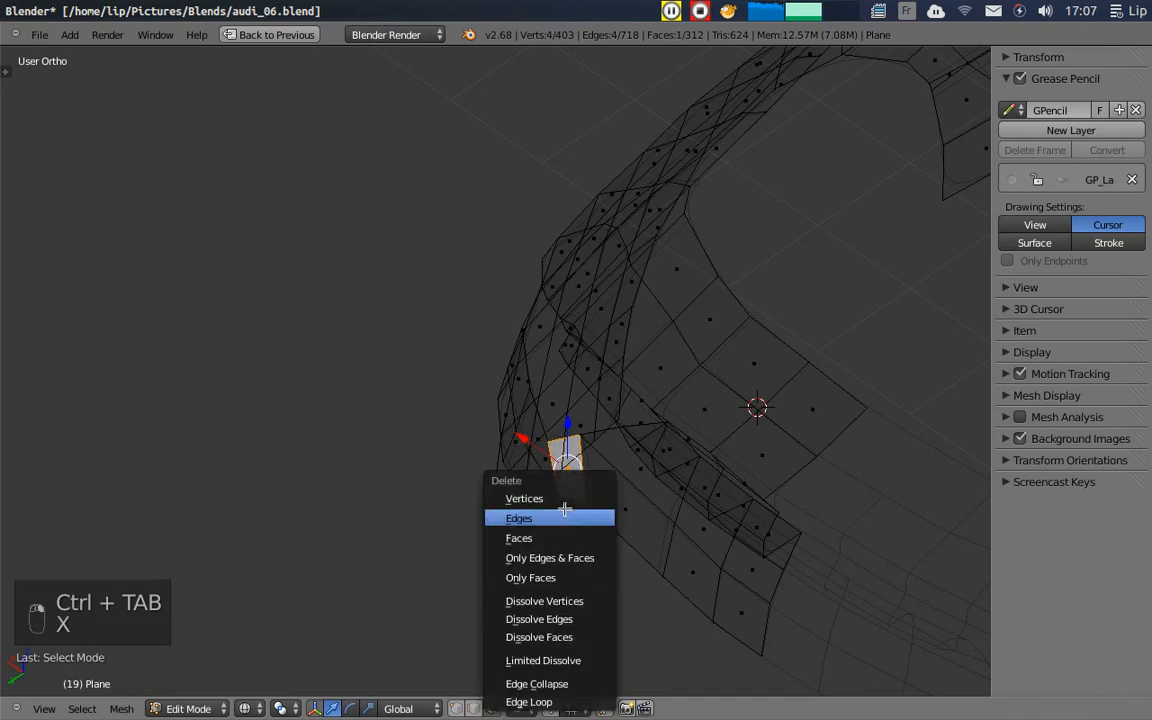
pyautogui.click(573, 536)
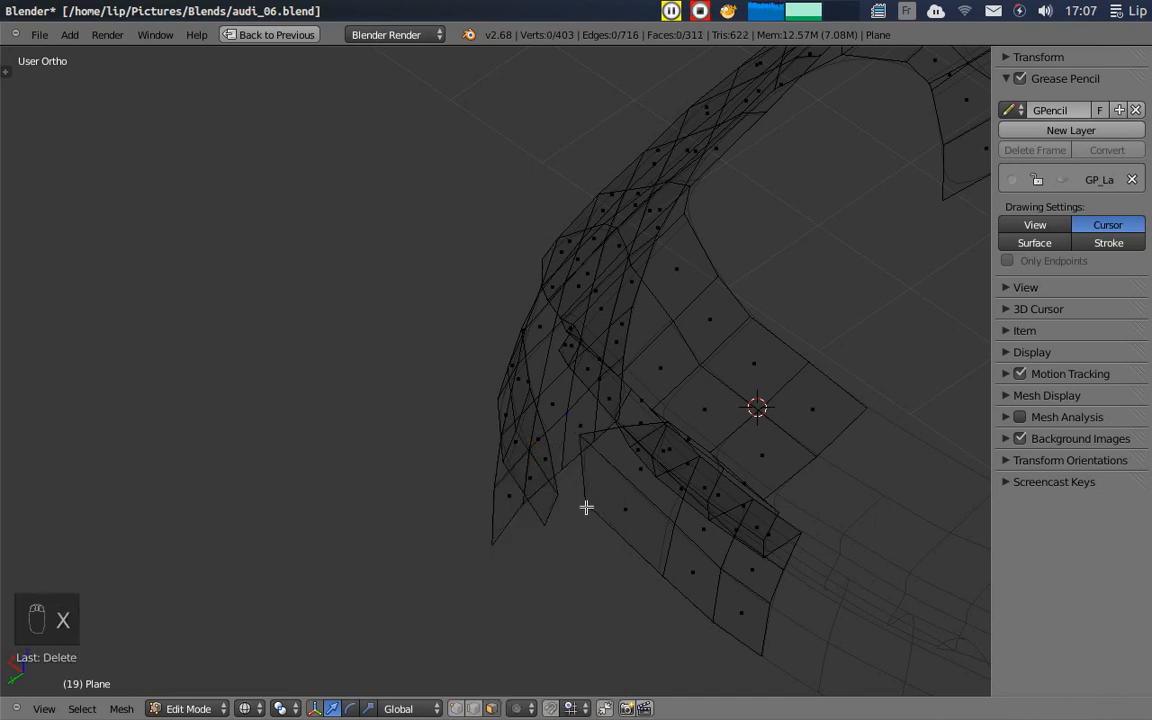
pyautogui.hotkey('ctrl', 'Tab')
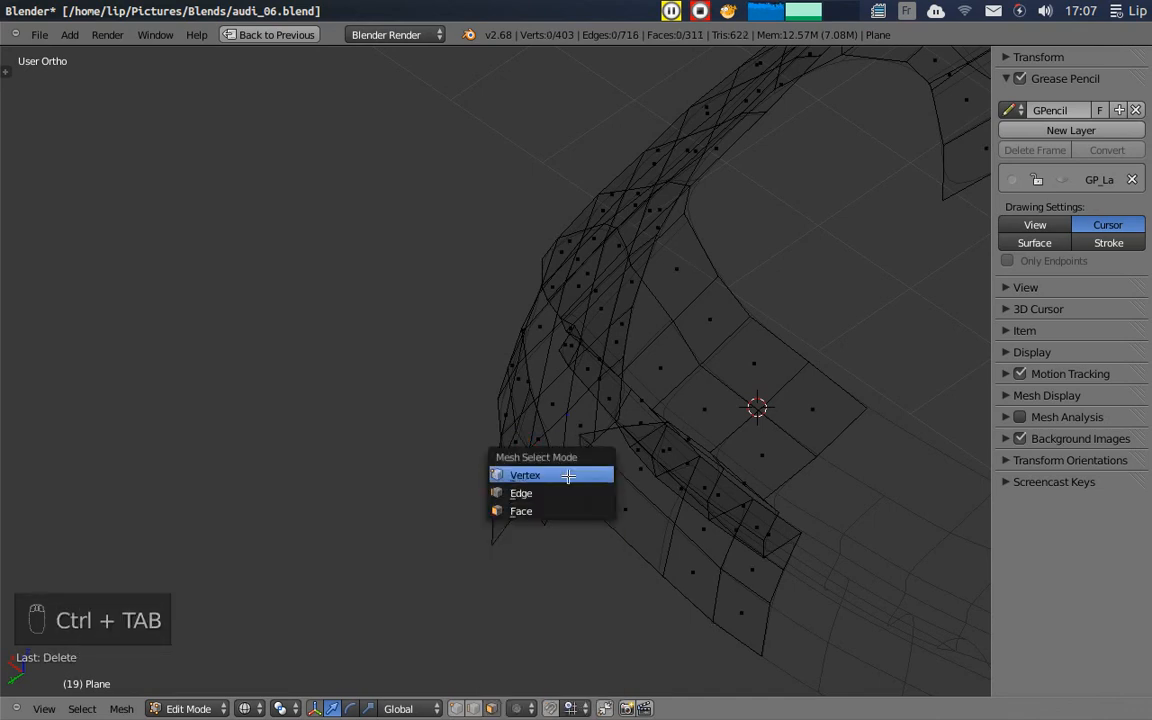
# - In edge select mode, extrude the centre panel's lower edge loop about 0.20 along the global Y axis
pyautogui.click(565, 494)
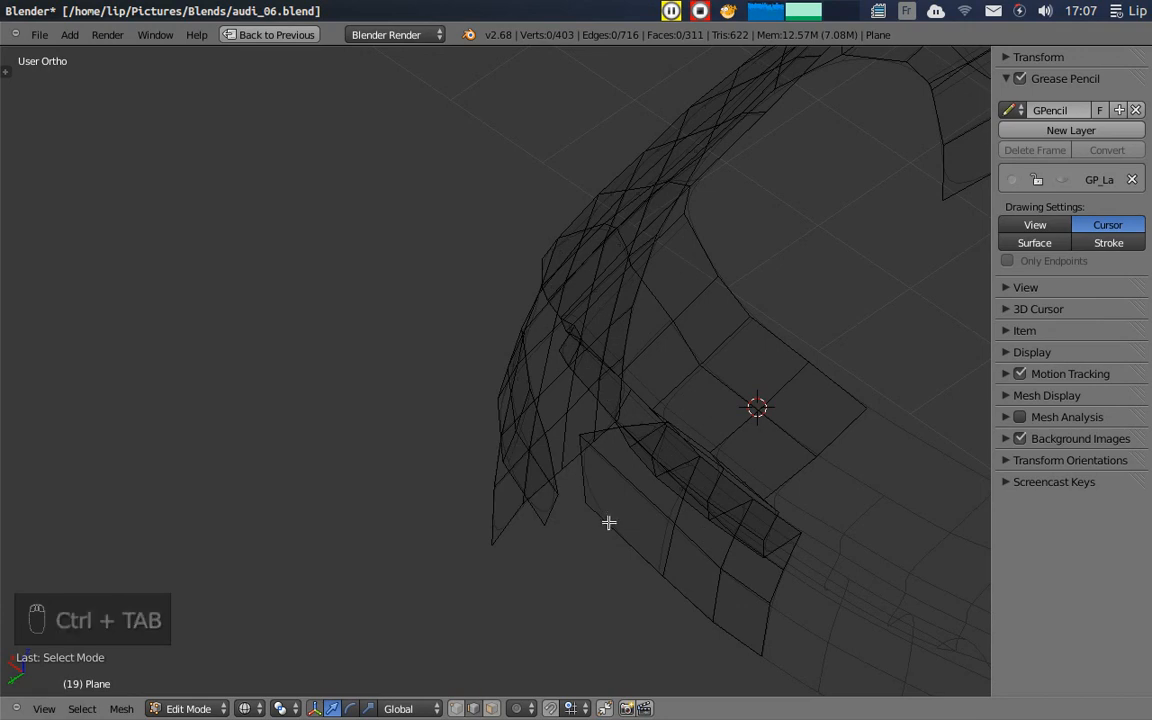
pyautogui.keyDown('alt'); pyautogui.rightClick(618, 536); pyautogui.keyUp('alt')
pyautogui.moveTo(710, 557); pyautogui.dragTo(639, 527, button='middle')
pyautogui.press('e')
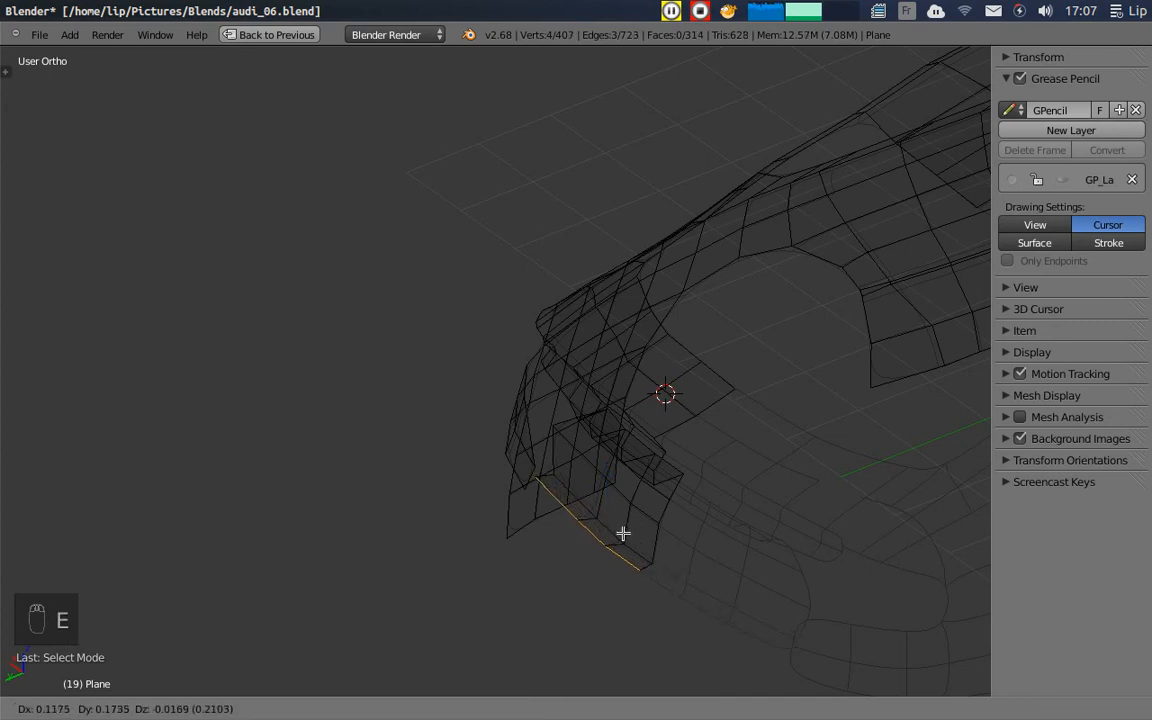
pyautogui.press('y')
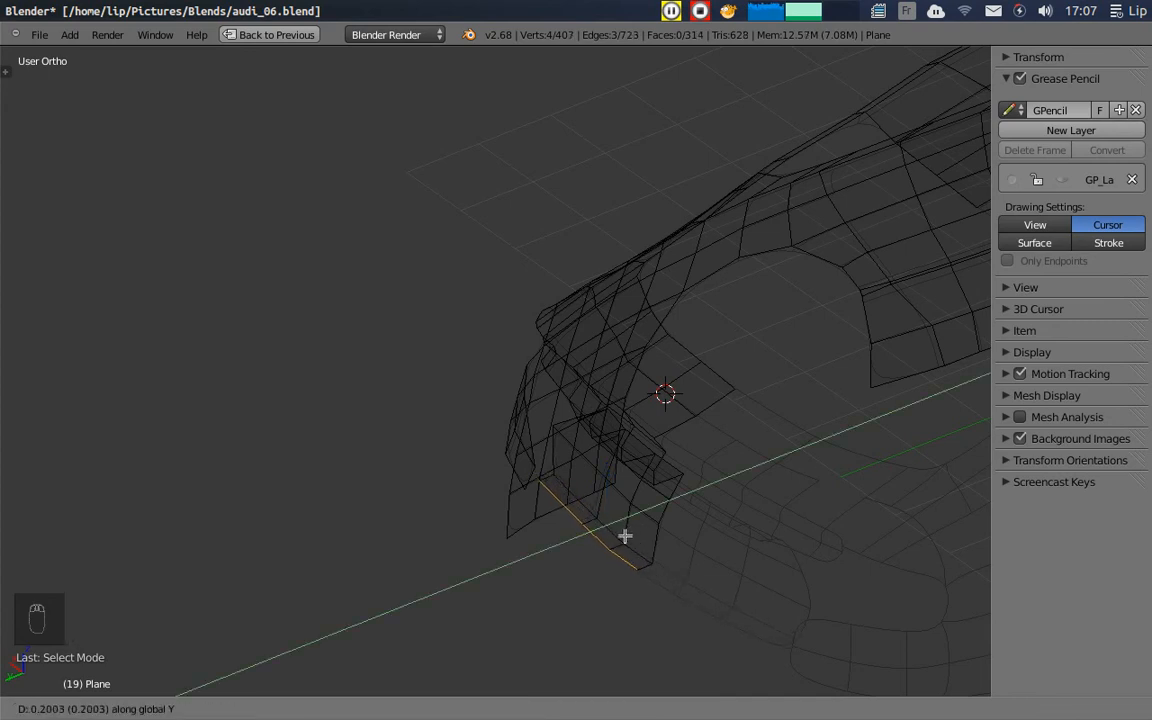
pyautogui.click(624, 537)
# - Merge the outer vertex of the centre panel's extruded lower edge with the neighbouring end vertex of the below-tail-light panel
pyautogui.press('z')
pyautogui.moveTo(620, 571)
pyautogui.mouseDown(button='middle')
pyautogui.moveTo(856, 507)
pyautogui.moveTo(905, 573)
pyautogui.moveTo(933, 550)
pyautogui.moveTo(900, 532)
pyautogui.moveTo(676, 519)
pyautogui.moveTo(676, 535)
pyautogui.moveTo(746, 537)
pyautogui.moveTo(610, 539)
pyautogui.mouseUp(button='middle')
pyautogui.scroll(2, 610, 539)
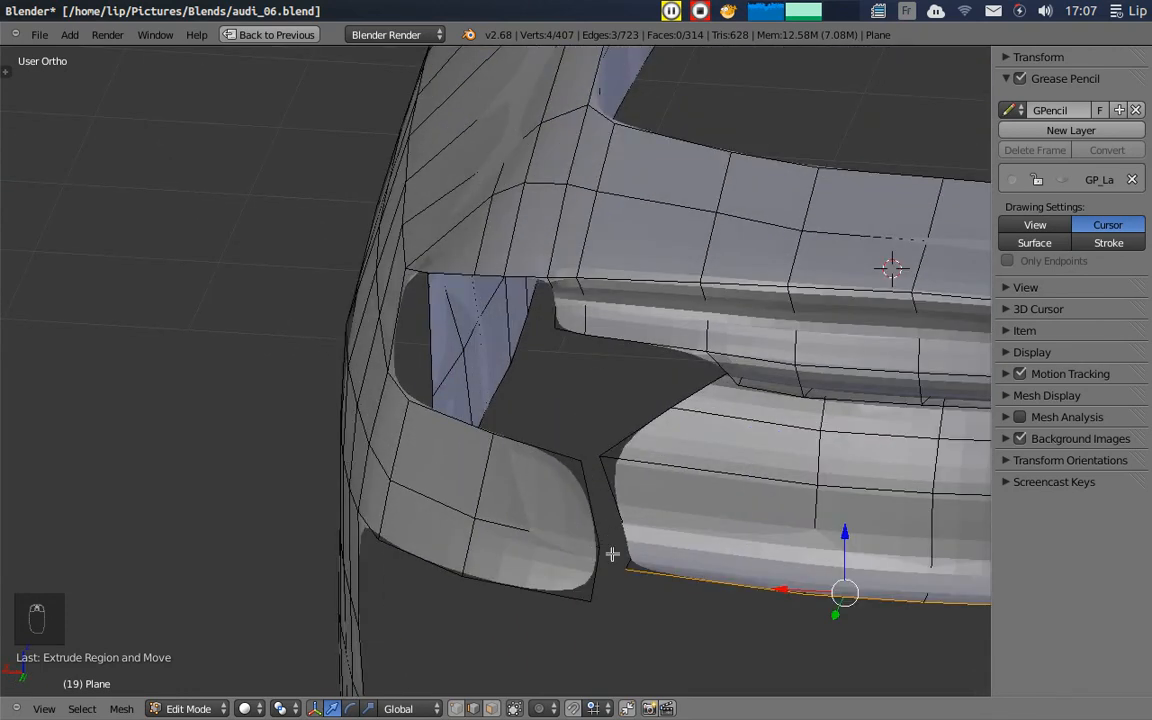
pyautogui.press('a')
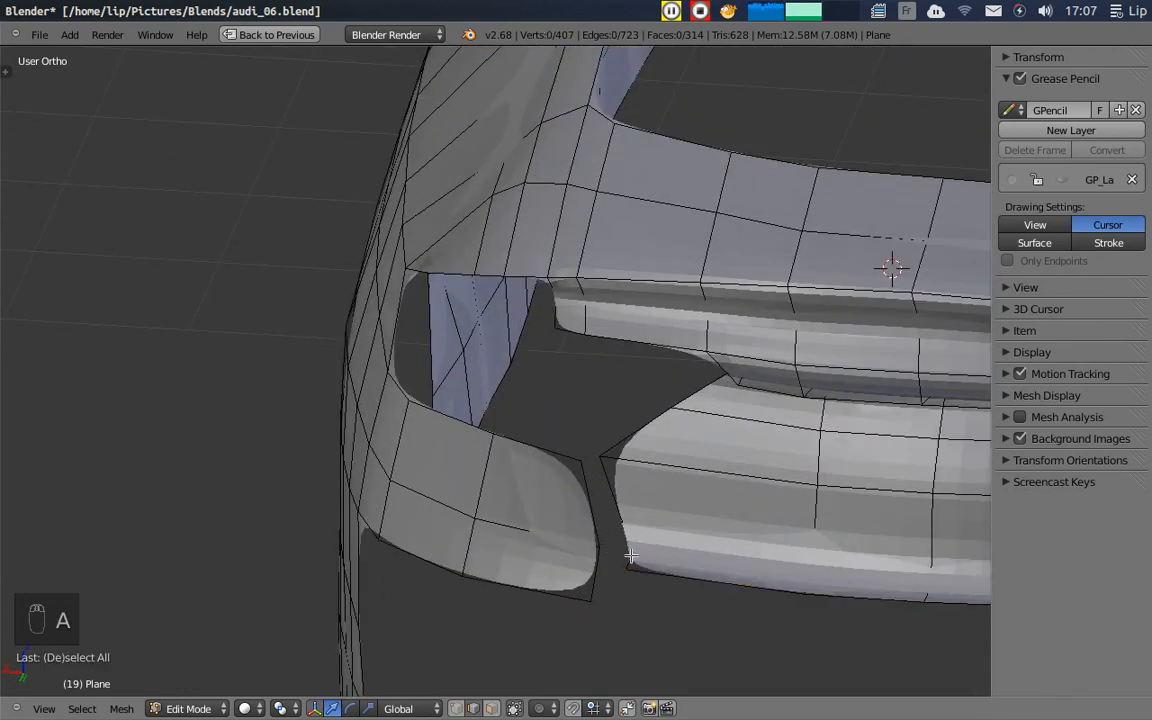
pyautogui.hotkey('ctrl', 'Tab')
pyautogui.click(596, 545)
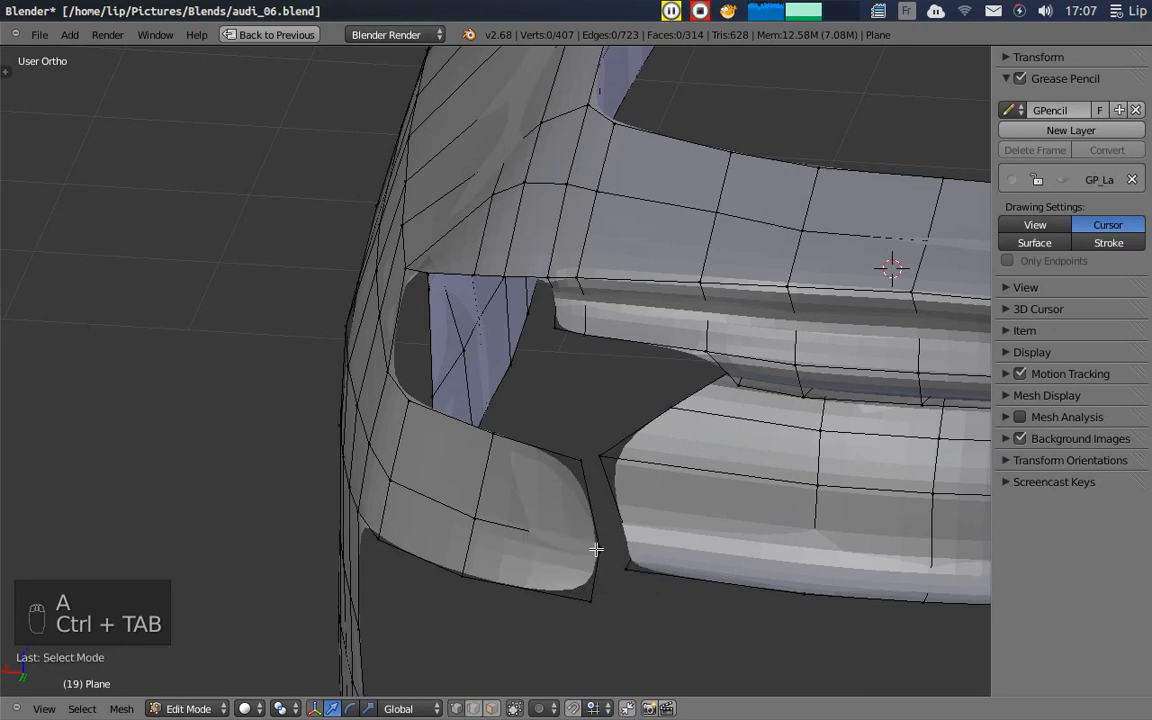
pyautogui.keyDown('shift'); pyautogui.click(620, 572); pyautogui.keyUp('shift')
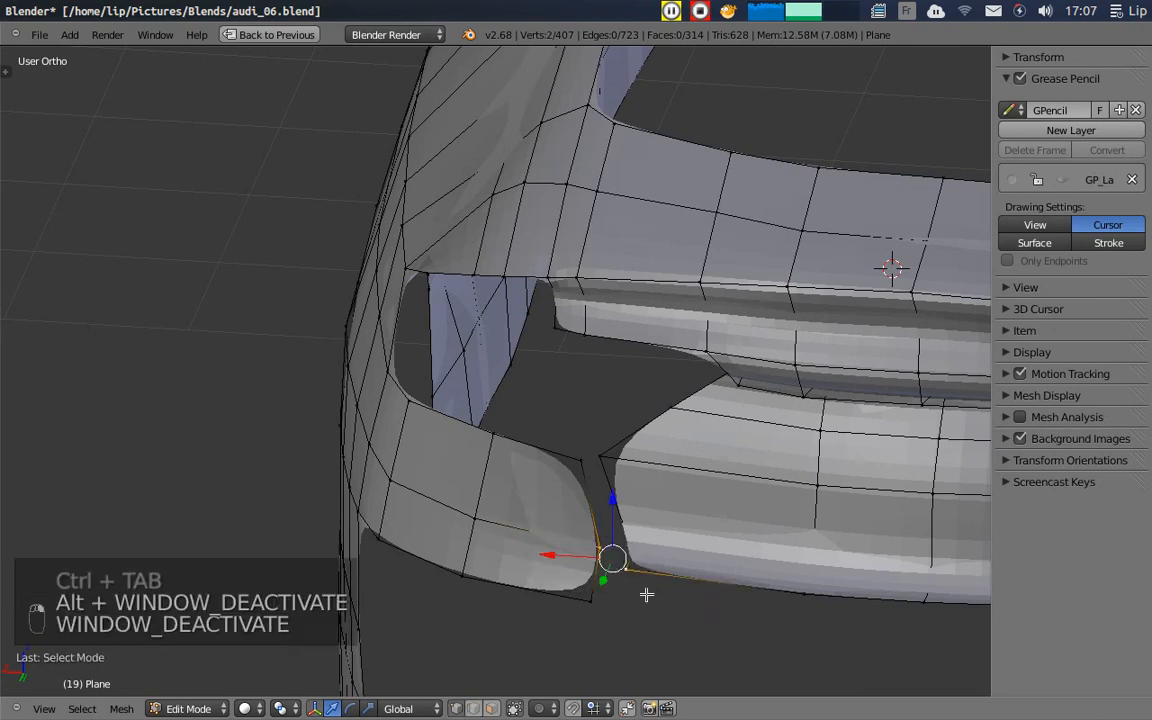
pyautogui.hotkey('alt', 'm')
pyautogui.click(646, 595)
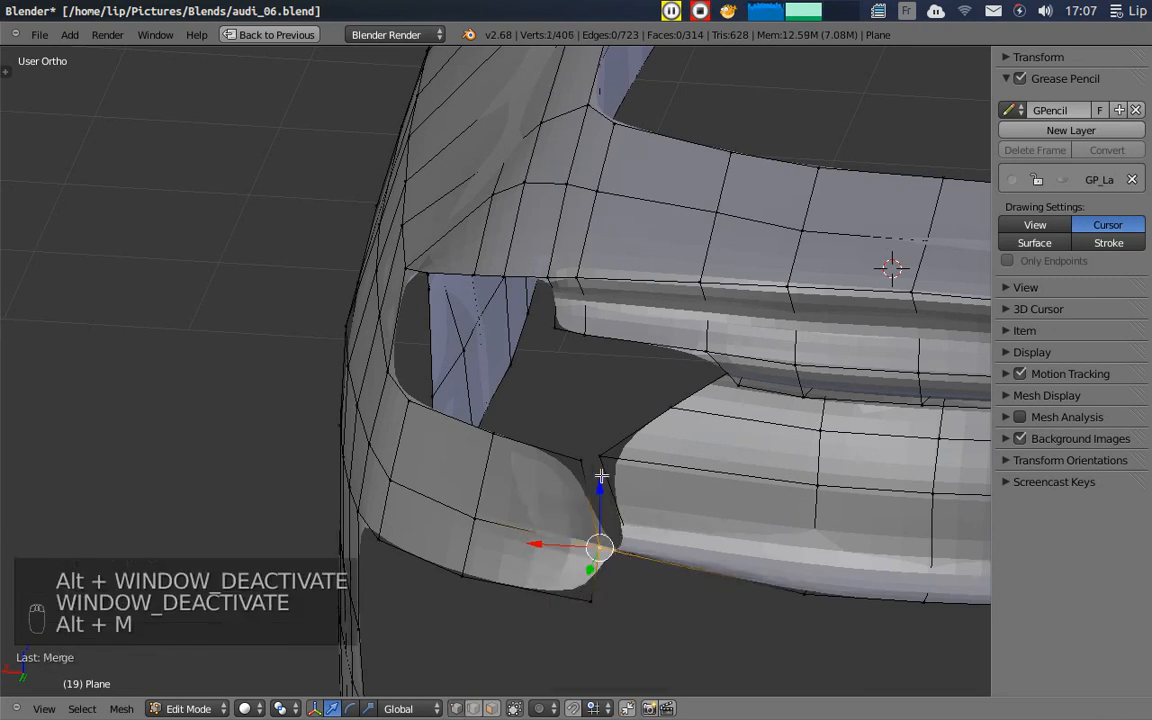
# - Nudge the merged vertex and its neighbours to smooth the transition between the centre and below-tail-light panels
pyautogui.moveTo(683, 513); pyautogui.dragTo(576, 617, button='middle')
pyautogui.moveTo(539, 638); pyautogui.dragTo(549, 637)
pyautogui.moveTo(509, 599); pyautogui.dragTo(660, 620, button='middle')
pyautogui.rightClick(482, 370)
pyautogui.moveTo(539, 372); pyautogui.dragTo(532, 372)
pyautogui.moveTo(519, 501); pyautogui.dragTo(460, 527, button='middle')
pyautogui.rightClick(445, 500)
pyautogui.moveTo(406, 503); pyautogui.dragTo(421, 541)
# - Reposition the below-tail-light panel's lower-edge, corner and middle-row vertices to even out the strip's curvature
pyautogui.rightClick(452, 537)
pyautogui.moveTo(421, 541); pyautogui.dragTo(612, 458, button='middle')
pyautogui.scroll(5, 493, 372)
pyautogui.moveTo(528, 375); pyautogui.dragTo(560, 605, button='middle')
pyautogui.moveTo(522, 617); pyautogui.dragTo(516, 610)
pyautogui.moveTo(535, 585); pyautogui.dragTo(304, 531, button='middle')
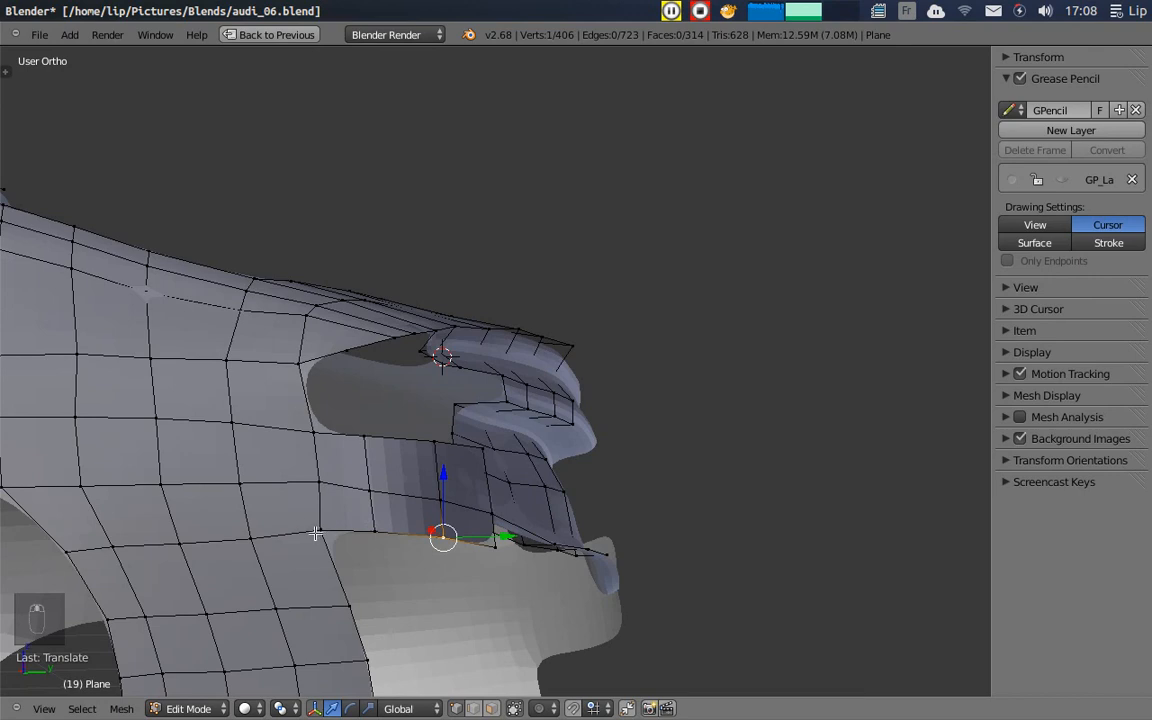
pyautogui.moveTo(380, 530); pyautogui.dragTo(387, 533)
pyautogui.rightClick(316, 478)
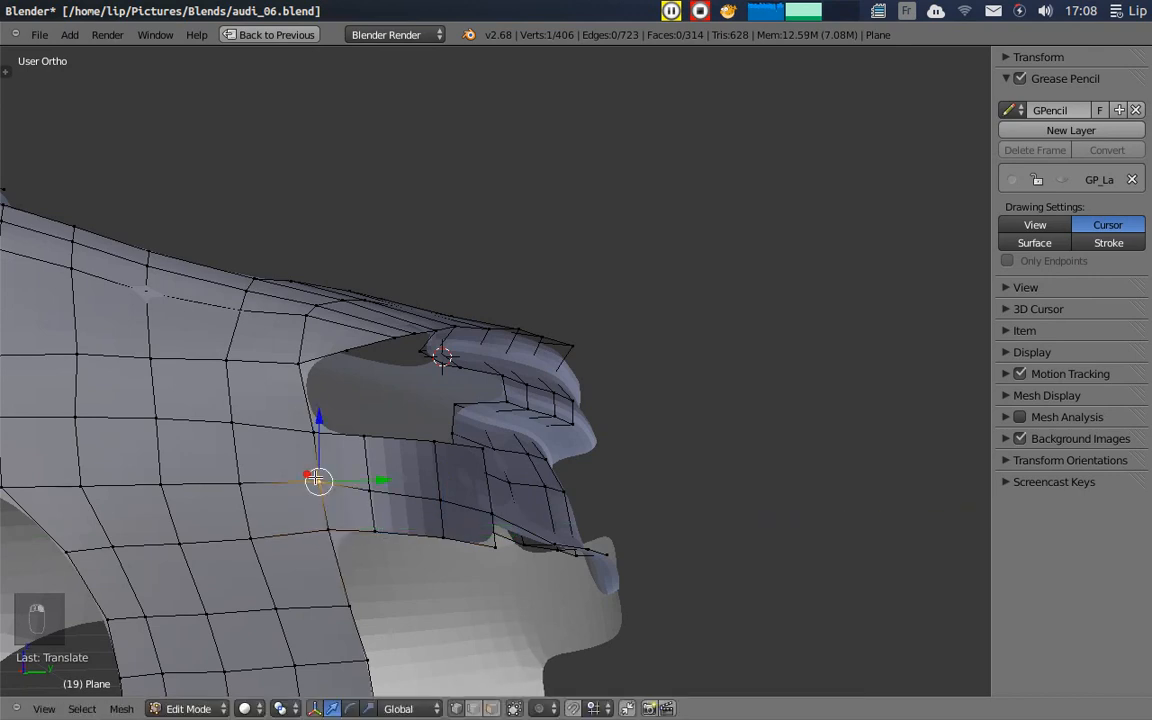
pyautogui.rightClick(377, 493)
pyautogui.moveTo(372, 428); pyautogui.dragTo(372, 426)
# - Examine the below-tail-light panel and rear corner from the side, the back and above for surface flow
pyautogui.moveTo(460, 473); pyautogui.dragTo(473, 605, button='middle')
pyautogui.moveTo(466, 473); pyautogui.dragTo(600, 439, button='middle')
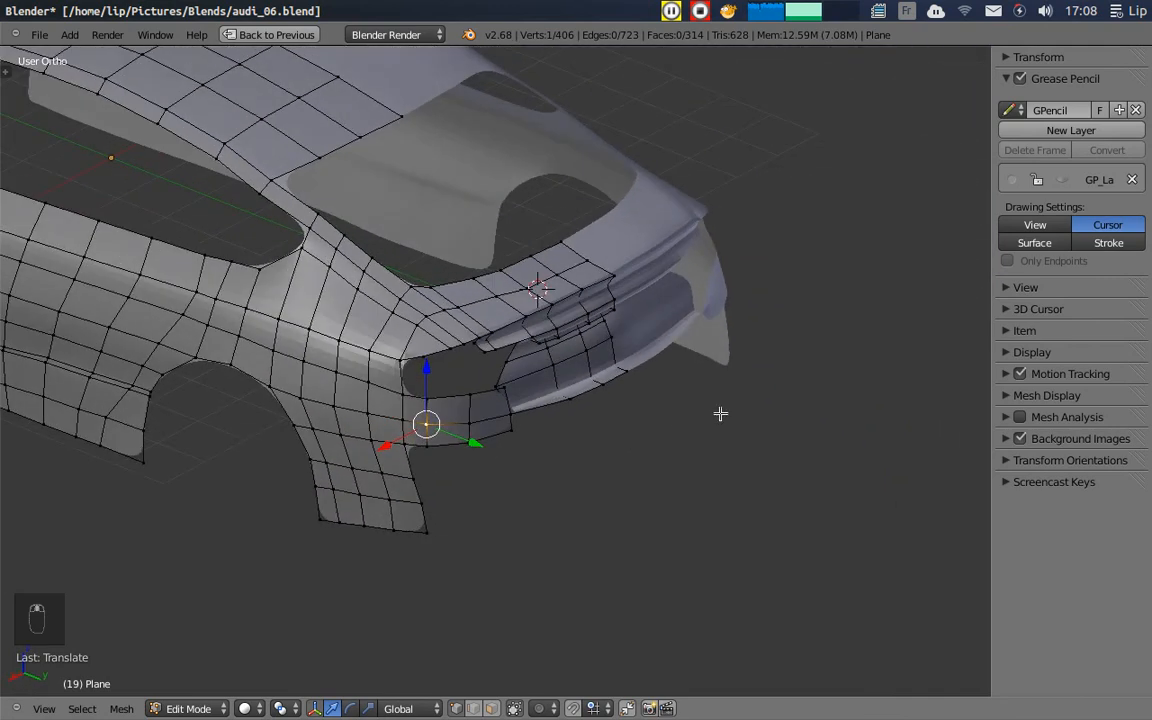
pyautogui.moveTo(744, 352); pyautogui.dragTo(595, 467, button='middle')
pyautogui.scroll(3, 498, 478)
pyautogui.scroll(-4, 498, 478)
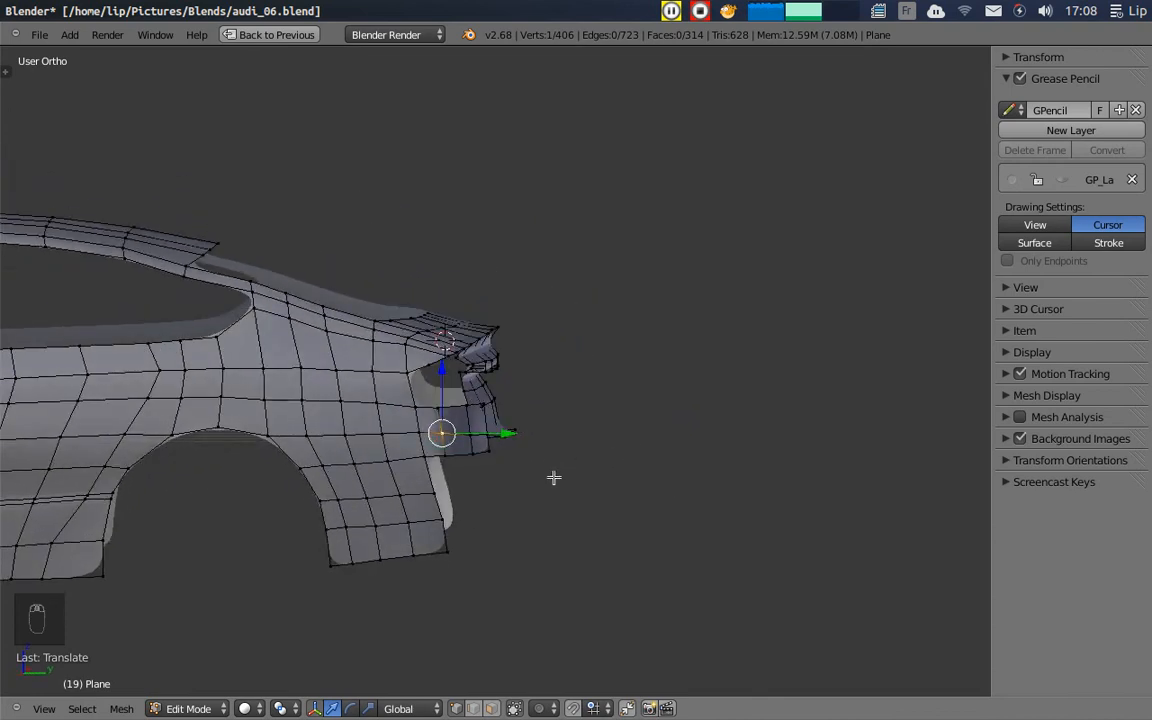
pyautogui.scroll(-3, 296, 442)
pyautogui.moveTo(296, 442); pyautogui.dragTo(140, 448, button='middle')
pyautogui.scroll(5, 330, 430)
pyautogui.scroll(4, 590, 452)
pyautogui.moveTo(598, 453); pyautogui.dragTo(525, 419, button='middle')
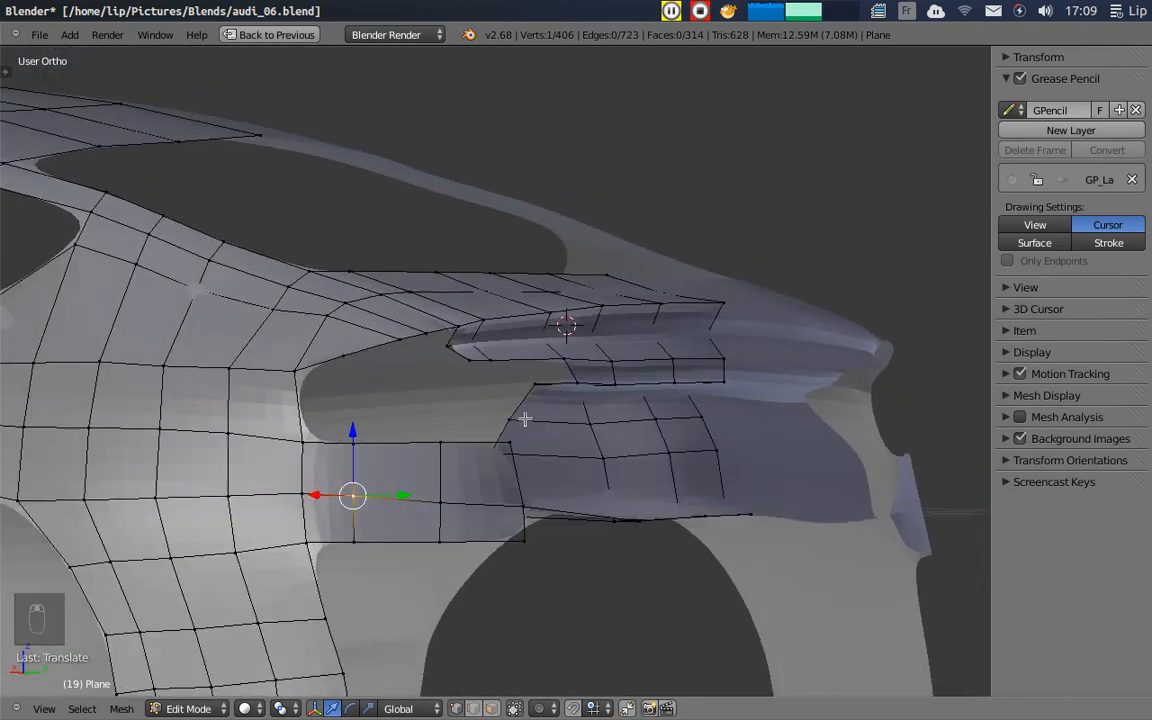
pyautogui.moveTo(525, 468); pyautogui.dragTo(495, 376, button='middle')
# - Display the mesh in wireframe from the back view against the blueprint and restore the multi-editor layout
pyautogui.press('z')
pyautogui.scroll(-4, 451, 379)
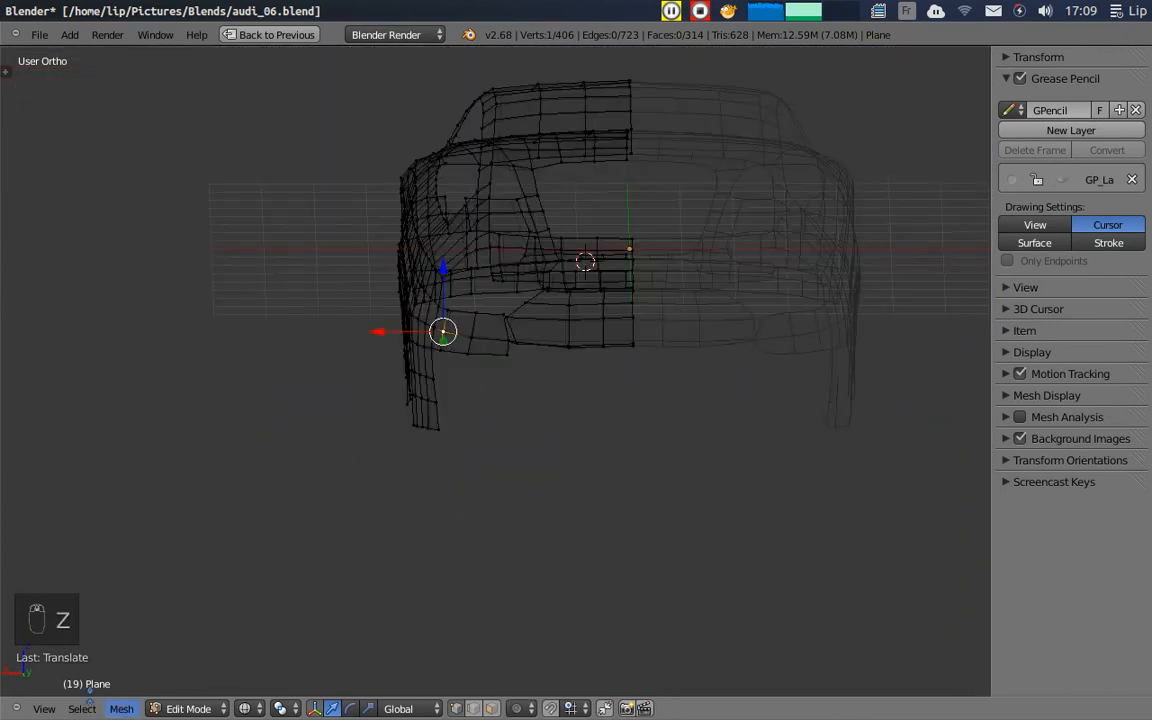
pyautogui.click(44, 709)
pyautogui.click(85, 580)
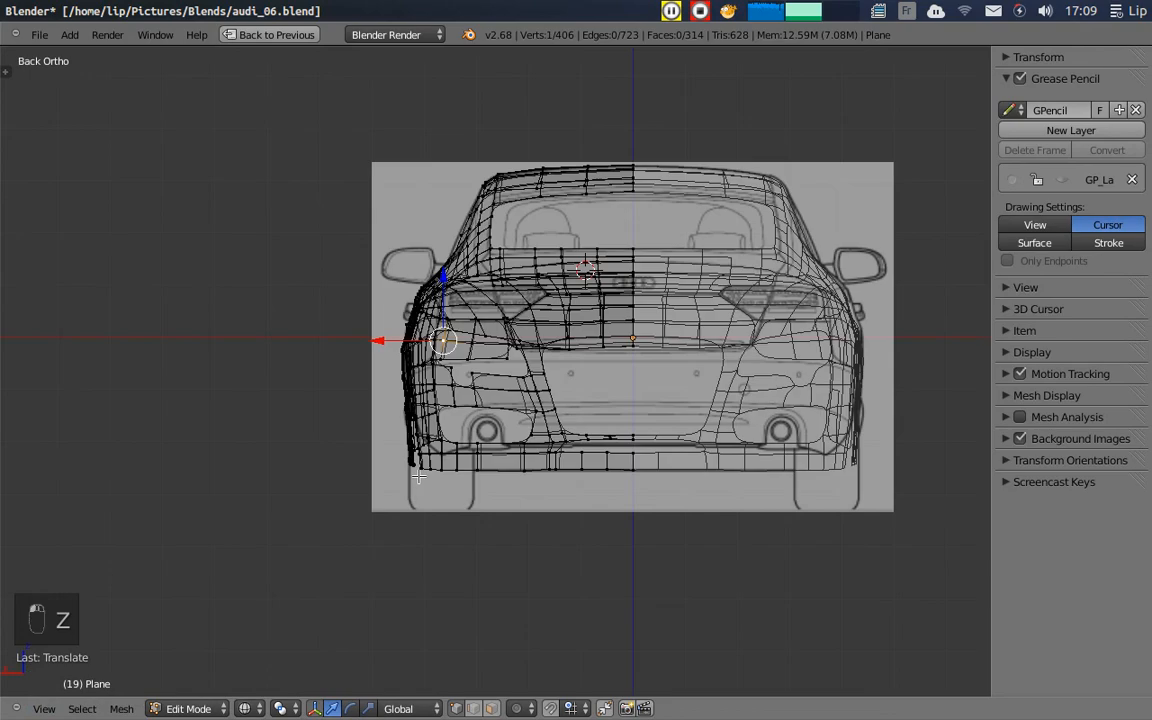
pyautogui.scroll(6, 543, 347)
pyautogui.hotkey('shift', 'space')
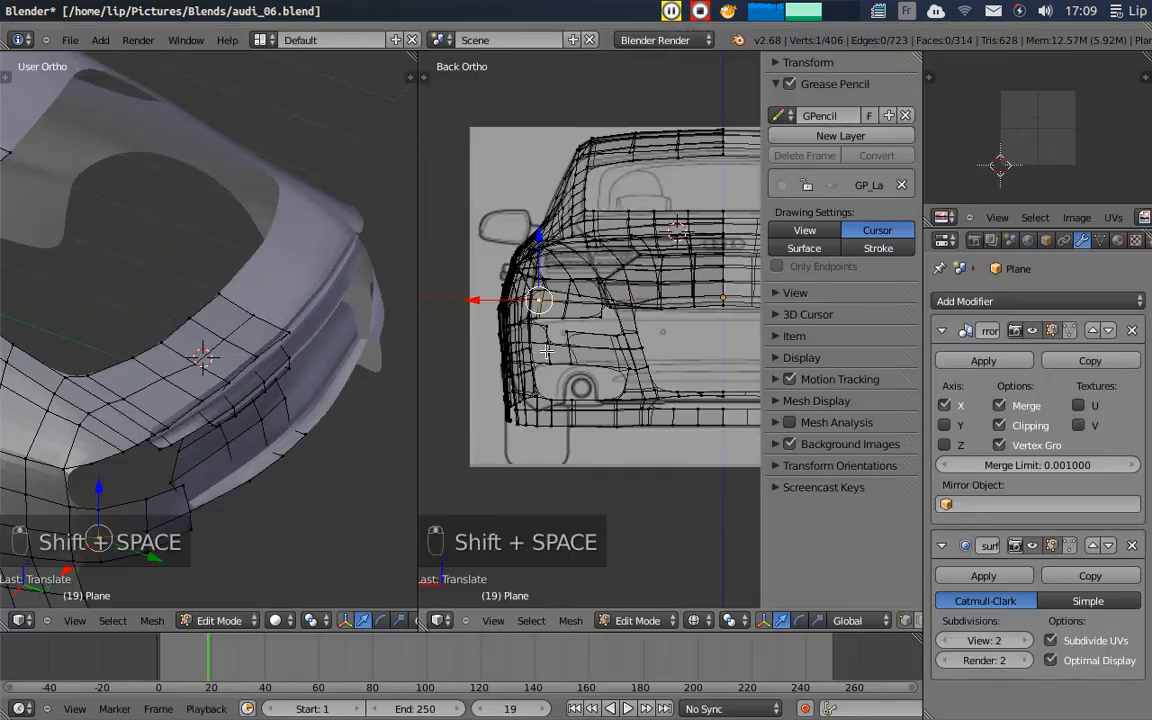
# - Extrude the rear edge column of the lower panel behind the wheel arch three times around the rear corner
pyautogui.moveTo(278, 413); pyautogui.dragTo(150, 350, button='middle')
pyautogui.rightClick(90, 362)
pyautogui.keyDown('ctrl'); pyautogui.rightClick(105, 430); pyautogui.keyUp('ctrl')
pyautogui.press('e')
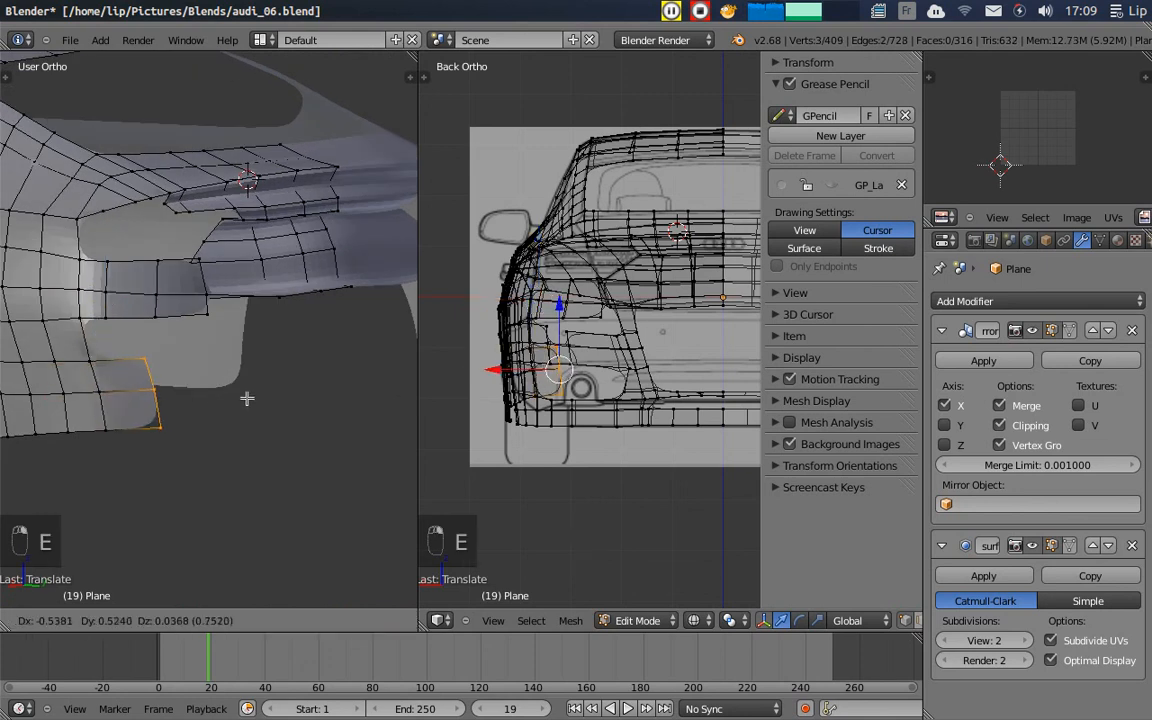
pyautogui.click(240, 395)
pyautogui.press('e')
pyautogui.click(305, 391)
pyautogui.press('e')
pyautogui.click(205, 399)
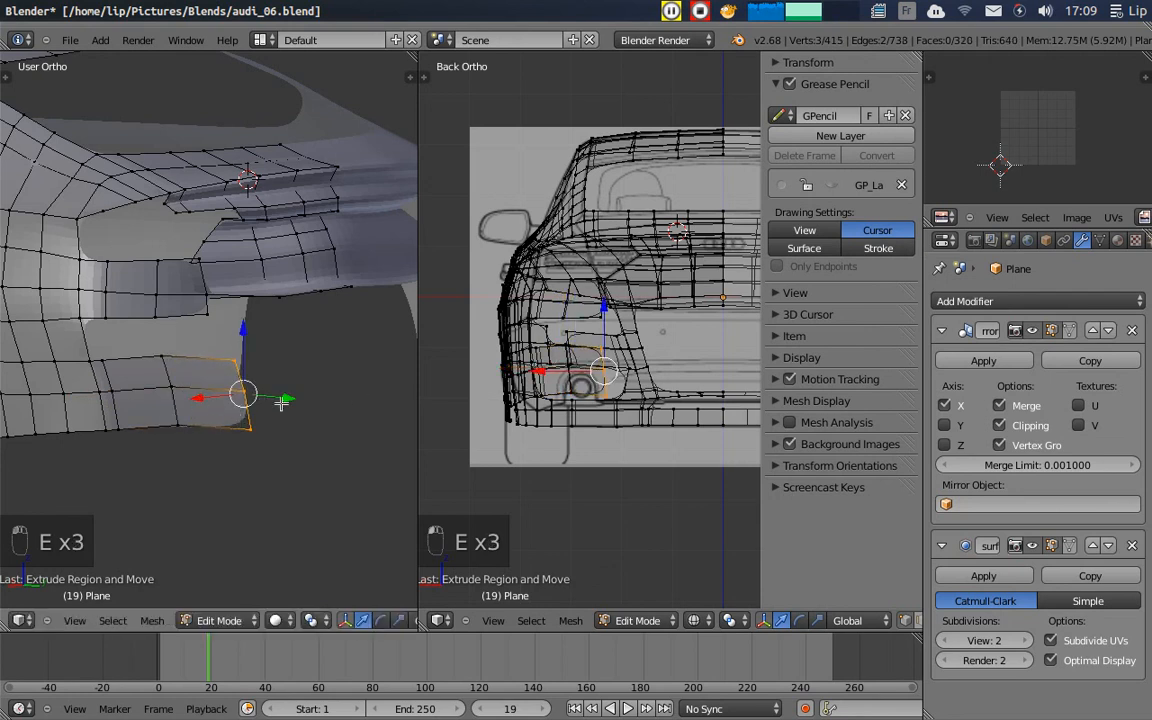
# - In the top view, move the outermost extruded column along Y onto the blueprint's rear contour
pyautogui.click(493, 620)
pyautogui.click(508, 543)
pyautogui.scroll(2, 588, 387)
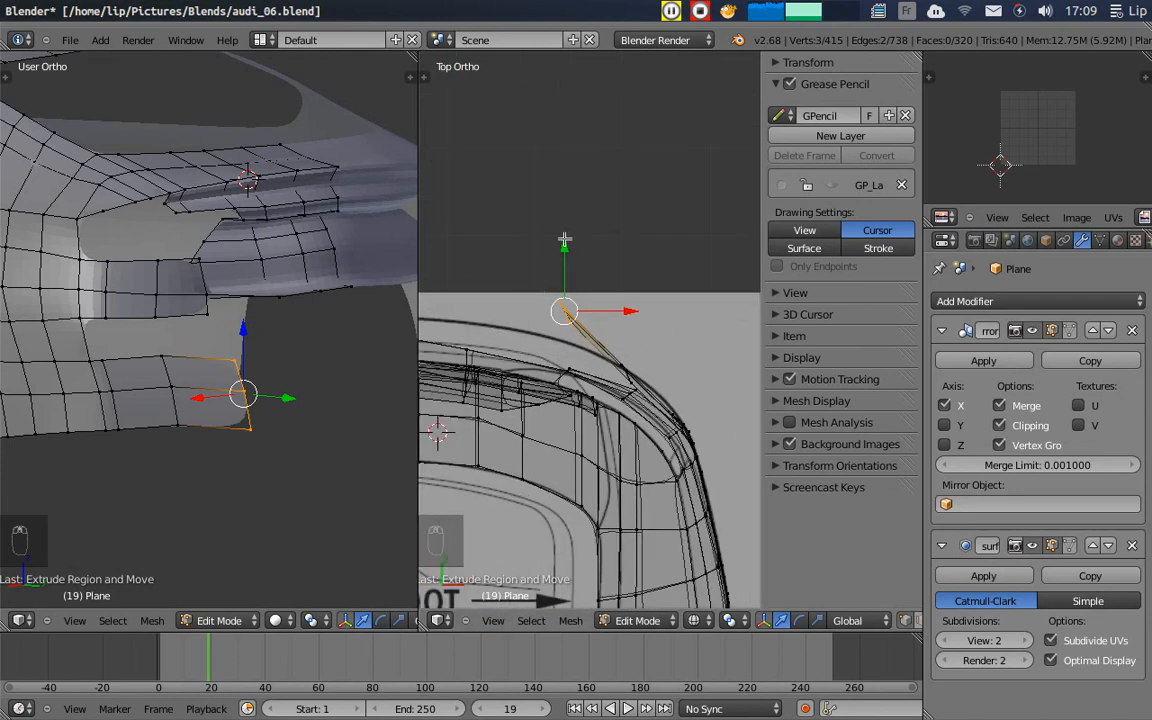
pyautogui.moveTo(564, 243); pyautogui.dragTo(563, 281)
# - Shift the middle extruded column of the lower corner panel along X and Y to follow the blueprint's corner curve
pyautogui.rightClick(160, 356)
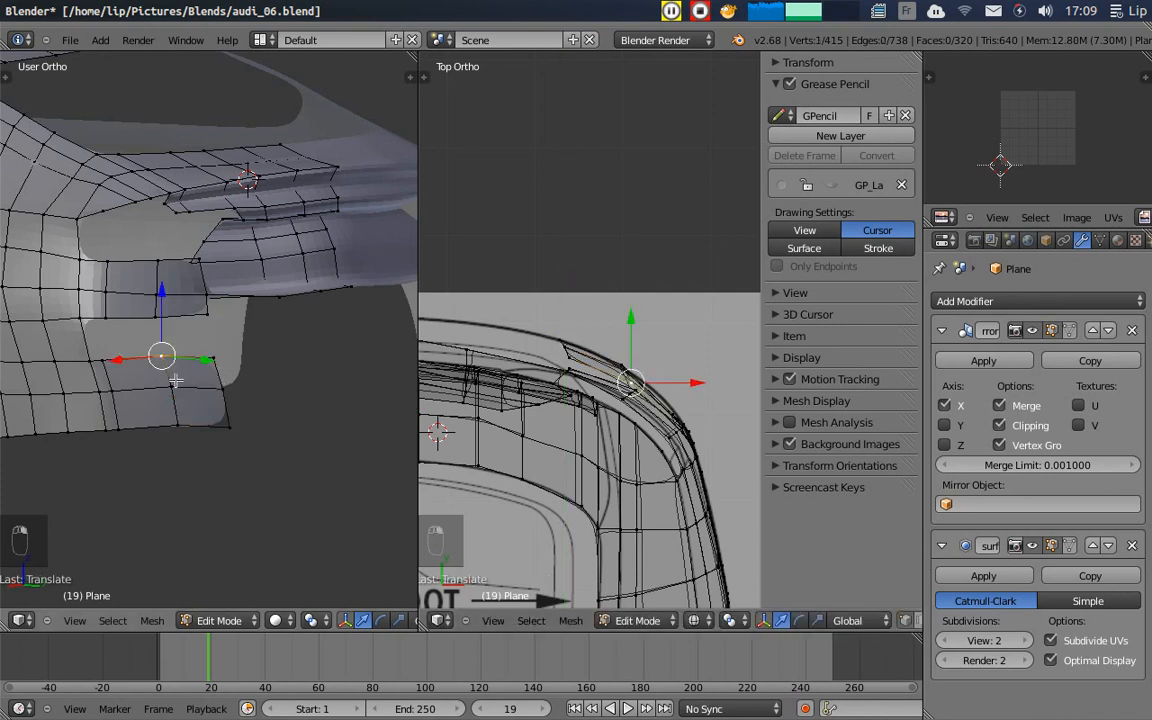
pyautogui.keyDown('shift'); pyautogui.rightClick(207, 425); pyautogui.keyUp('shift')
pyautogui.moveTo(662, 372); pyautogui.dragTo(650, 372)
pyautogui.moveTo(622, 318); pyautogui.dragTo(622, 312)
pyautogui.moveTo(648, 369); pyautogui.dragTo(692, 371)
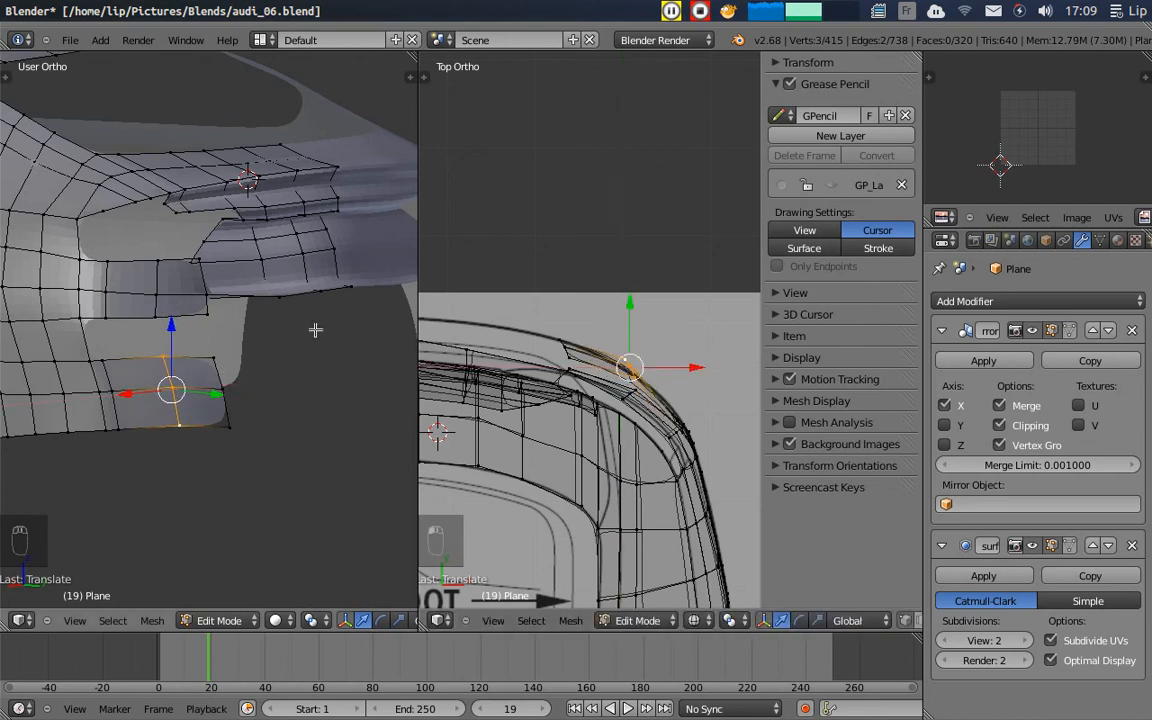
pyautogui.moveTo(628, 299); pyautogui.dragTo(628, 306)
# - Move the first extruded column of the lower corner panel along Y and X onto the blueprint's corner curve
pyautogui.rightClick(102, 360)
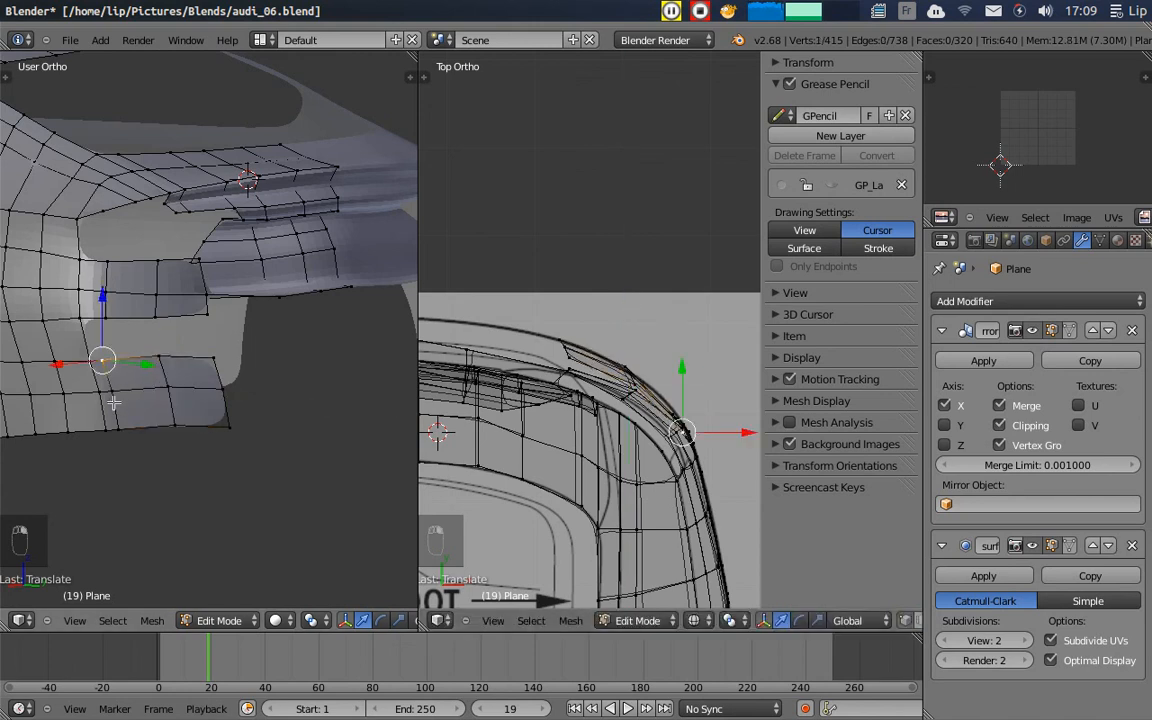
pyautogui.keyDown('ctrl'); pyautogui.rightClick(118, 428); pyautogui.keyUp('ctrl')
pyautogui.moveTo(677, 357); pyautogui.dragTo(677, 333)
pyautogui.moveTo(732, 399); pyautogui.dragTo(713, 399)
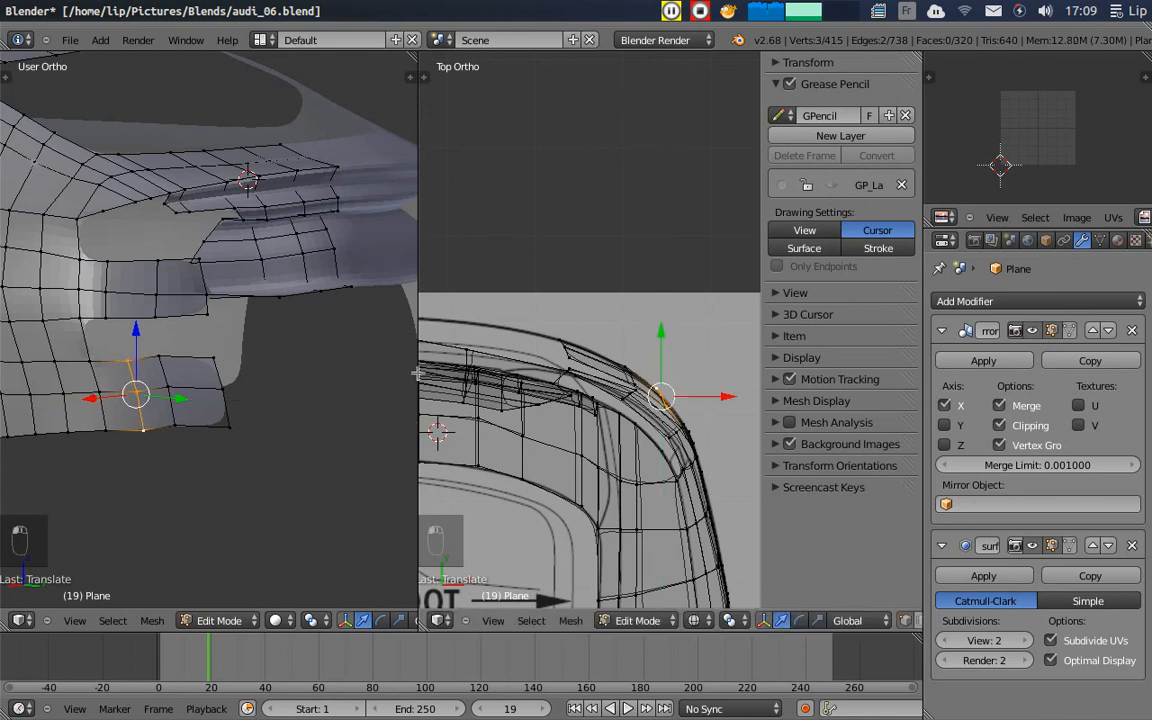
# - Fill the first two quad faces of the gap between the below-tail-light panel and the lower corner panel
pyautogui.rightClick(113, 330)
pyautogui.keyDown('shift'); pyautogui.rightClick(124, 363); pyautogui.keyUp('shift')
pyautogui.keyDown('shift'); pyautogui.rightClick(94, 362); pyautogui.keyUp('shift')
pyautogui.keyDown('shift'); pyautogui.rightClick(88, 326); pyautogui.keyUp('shift')
pyautogui.press('f')
pyautogui.rightClick(155, 326)
pyautogui.keyDown('shift'); pyautogui.rightClick(160, 358); pyautogui.keyUp('shift')
pyautogui.keyDown('shift'); pyautogui.rightClick(131, 361); pyautogui.keyUp('shift')
pyautogui.keyDown('shift'); pyautogui.rightClick(109, 329); pyautogui.keyUp('shift')
pyautogui.press('f')
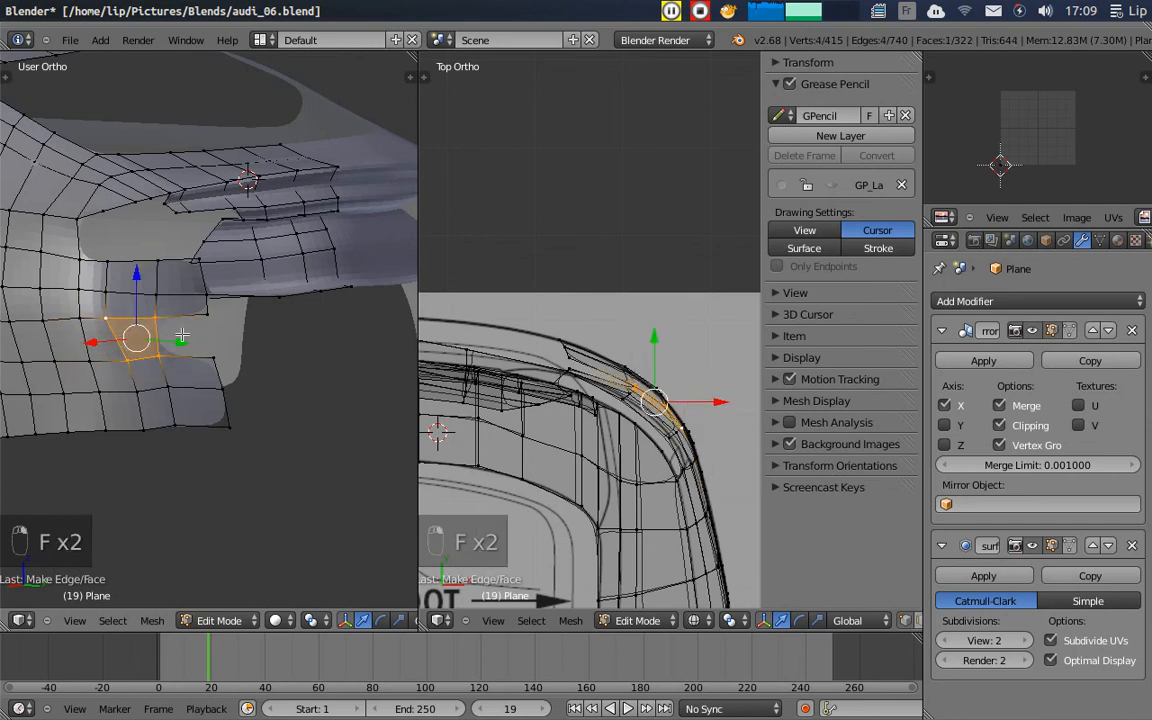
# - Close the remaining outer gap below the tail-light panel with a quad face and maximize the 3D view
pyautogui.rightClick(207, 313)
pyautogui.keyDown('shift'); pyautogui.rightClick(215, 357); pyautogui.keyUp('shift')
pyautogui.keyDown('shift'); pyautogui.rightClick(160, 357); pyautogui.keyUp('shift')
pyautogui.keyDown('shift'); pyautogui.rightClick(155, 316); pyautogui.keyUp('shift')
pyautogui.press('f')
pyautogui.hotkey('shift', 'space')
pyautogui.scroll(-2, 355, 376)
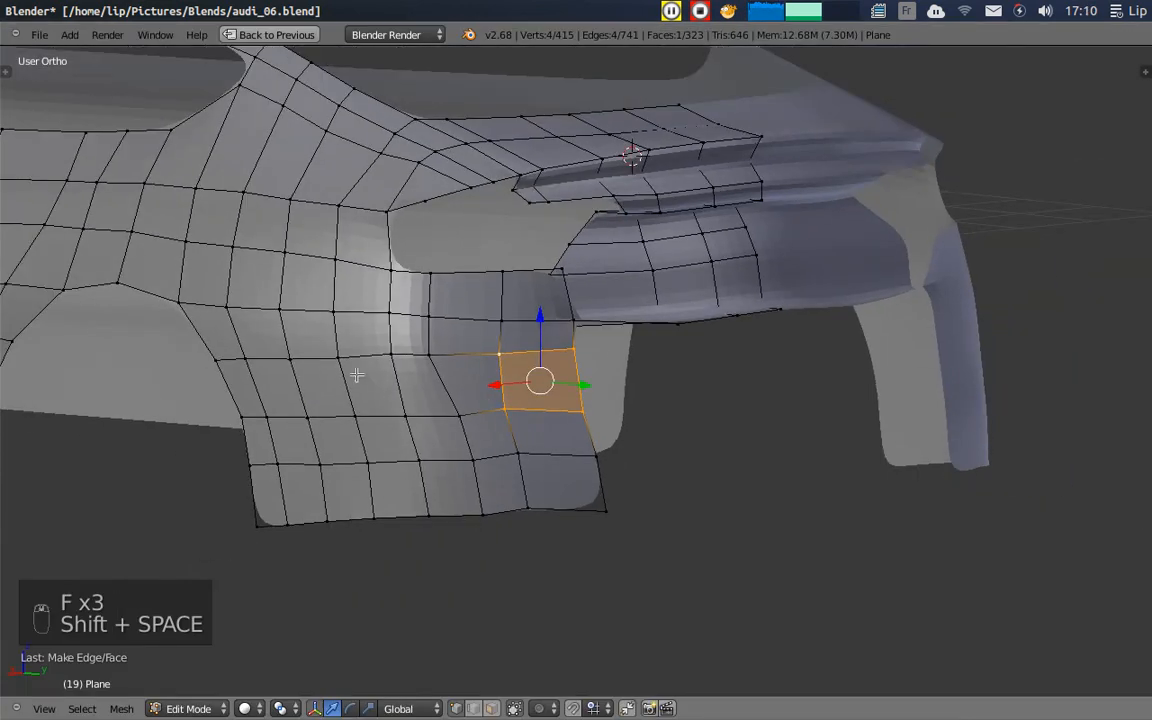
pyautogui.rightClick(430, 352)
pyautogui.moveTo(462, 371); pyautogui.dragTo(507, 388, button='middle')
pyautogui.hotkey('alt', 's')
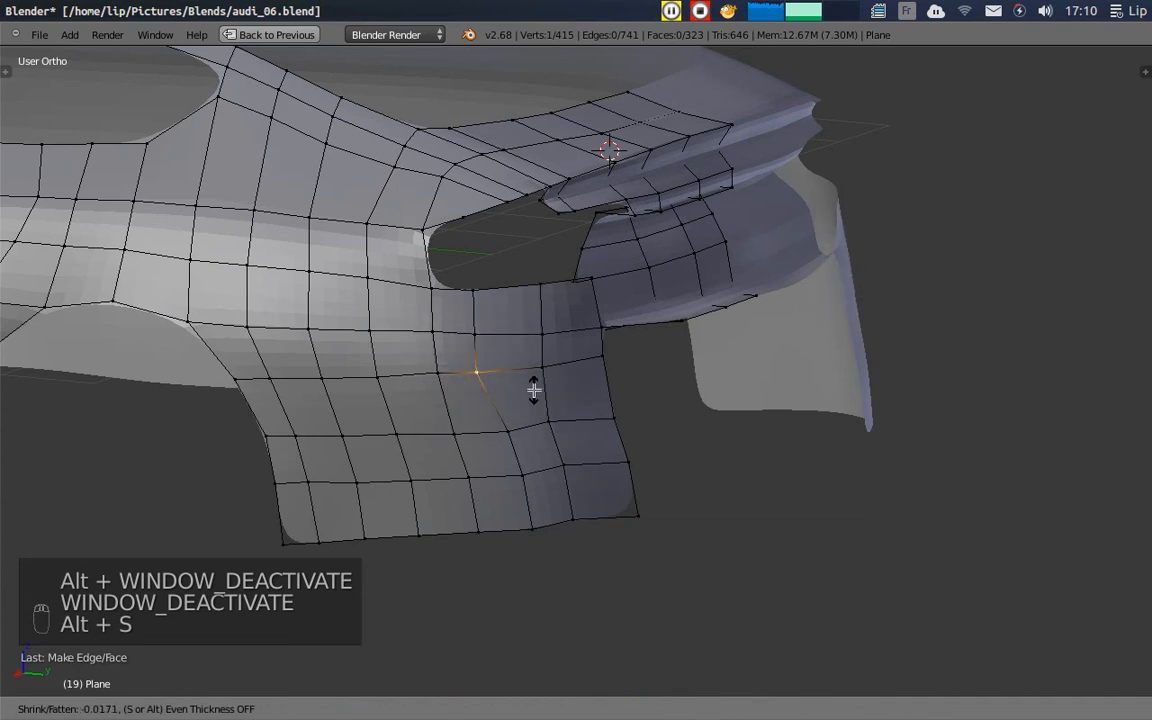
pyautogui.rightClick(529, 401)
pyautogui.moveTo(489, 398)
pyautogui.mouseDown(button='middle')
pyautogui.moveTo(576, 373)
pyautogui.moveTo(594, 393)
pyautogui.moveTo(480, 410)
pyautogui.mouseUp(button='middle')
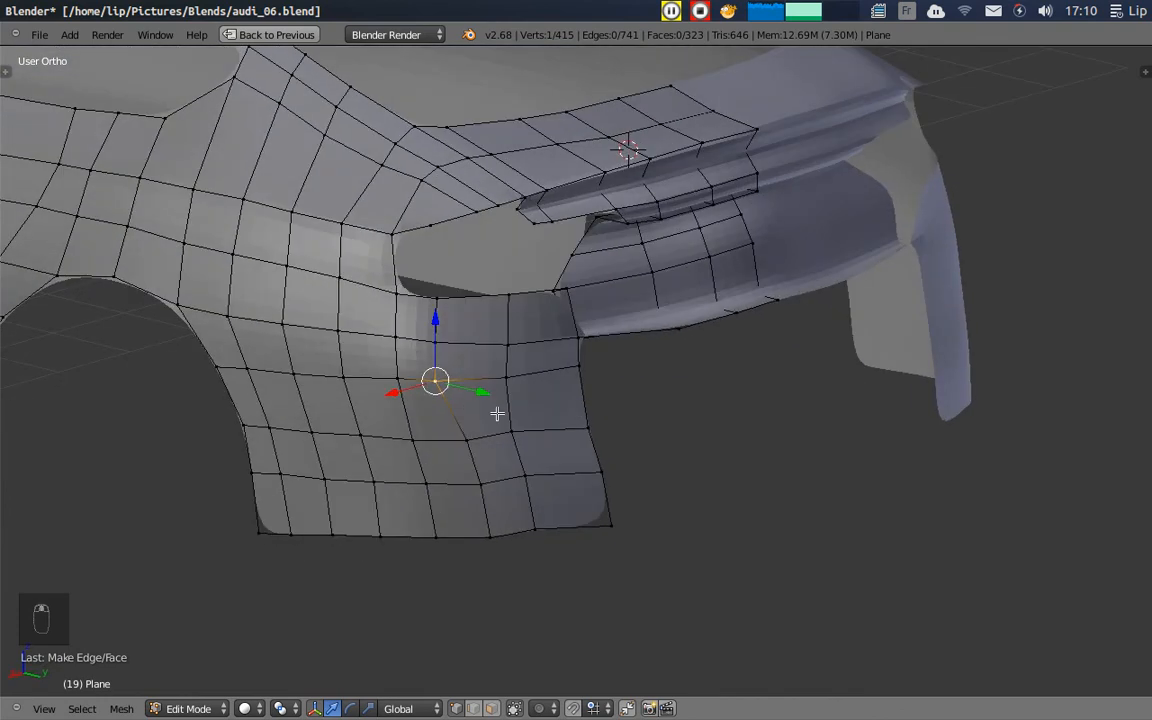
pyautogui.press('g')
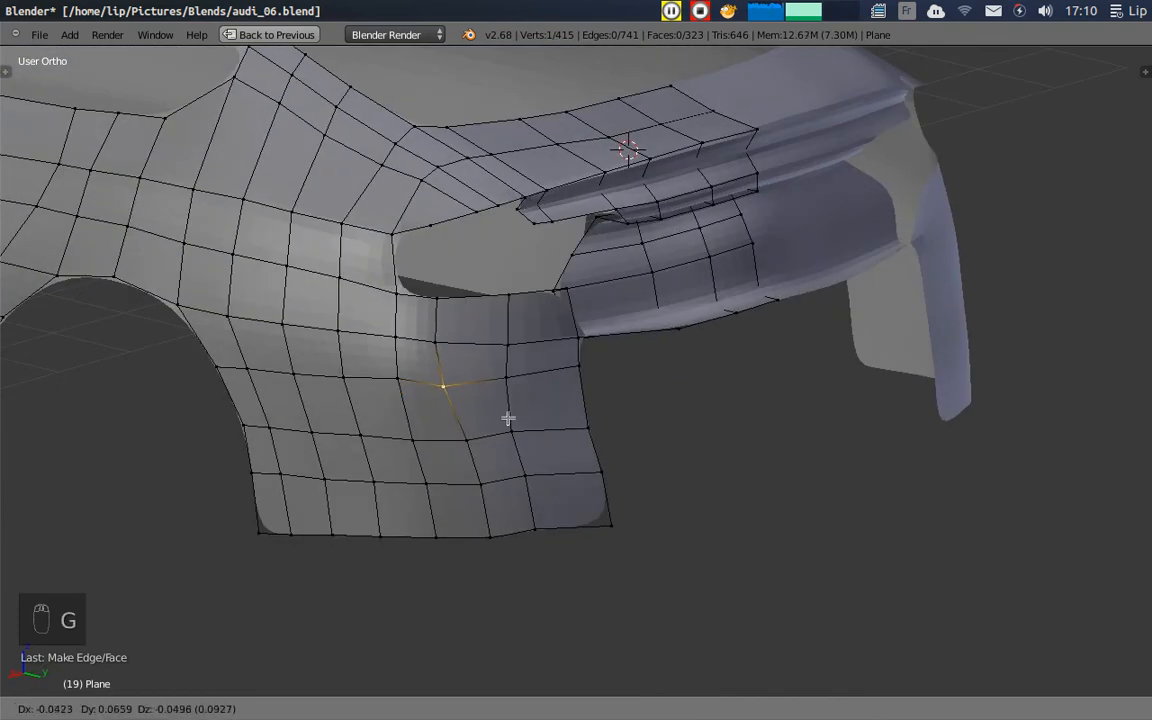
pyautogui.click(506, 415)
pyautogui.moveTo(506, 415); pyautogui.dragTo(661, 561, button='middle')
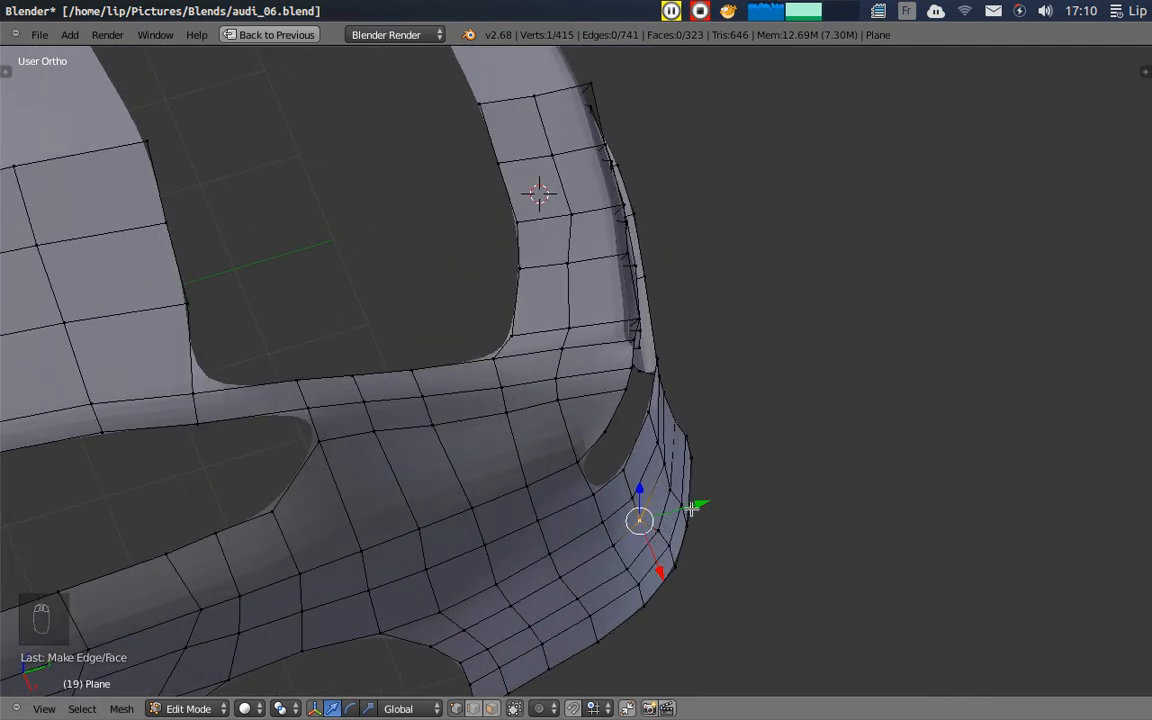
# - Fine-tune the selected corner vertex on the joint between the two panels along X and Y to round the surface
pyautogui.moveTo(688, 527); pyautogui.dragTo(728, 540, button='middle')
pyautogui.press('g')
pyautogui.press('x')
pyautogui.click(716, 531)
pyautogui.press('g')
pyautogui.press('y')
pyautogui.click(743, 462)
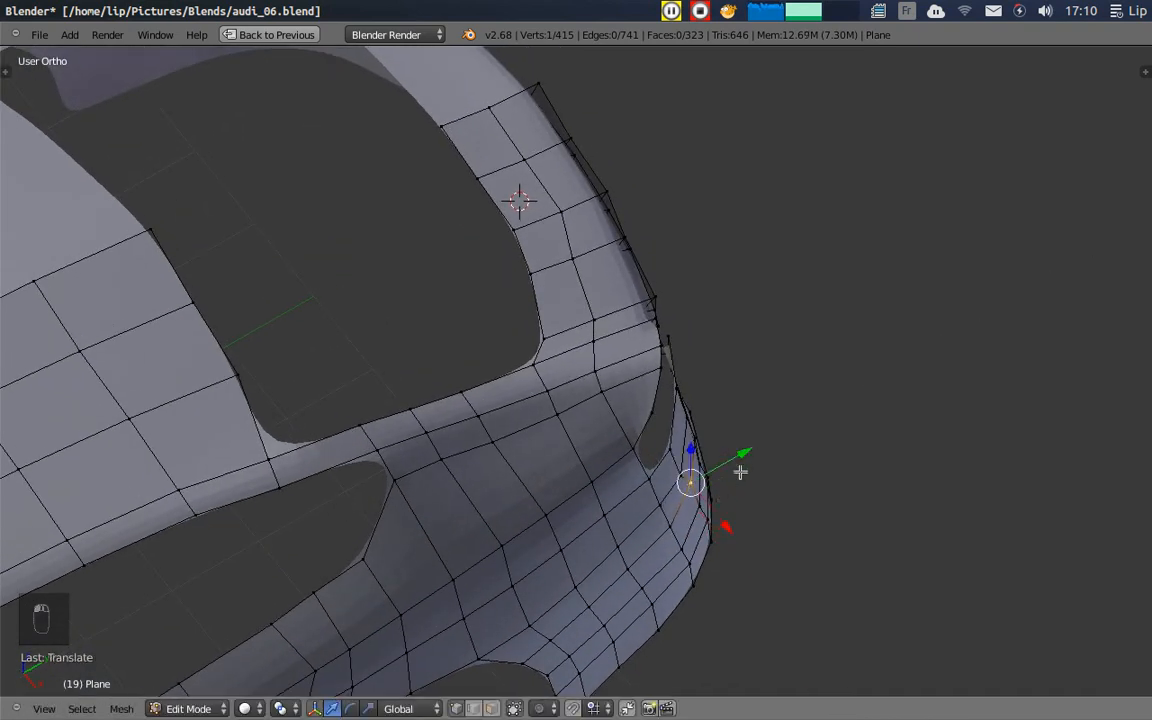
pyautogui.press('g')
pyautogui.press('x')
pyautogui.click(725, 522)
pyautogui.press('g')
pyautogui.press('y')
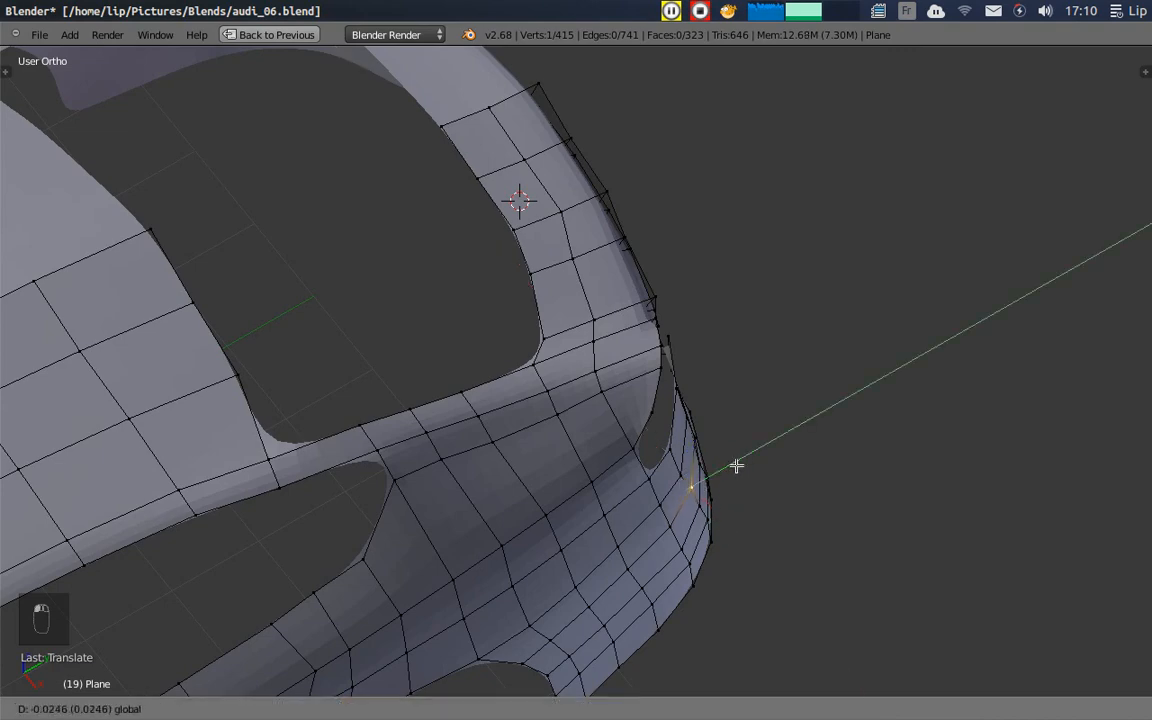
pyautogui.click(736, 467)
# - Adjust the vertices of the corner column around the panel joint so the rear corner curves smoothly
pyautogui.moveTo(740, 475); pyautogui.dragTo(480, 395, button='middle')
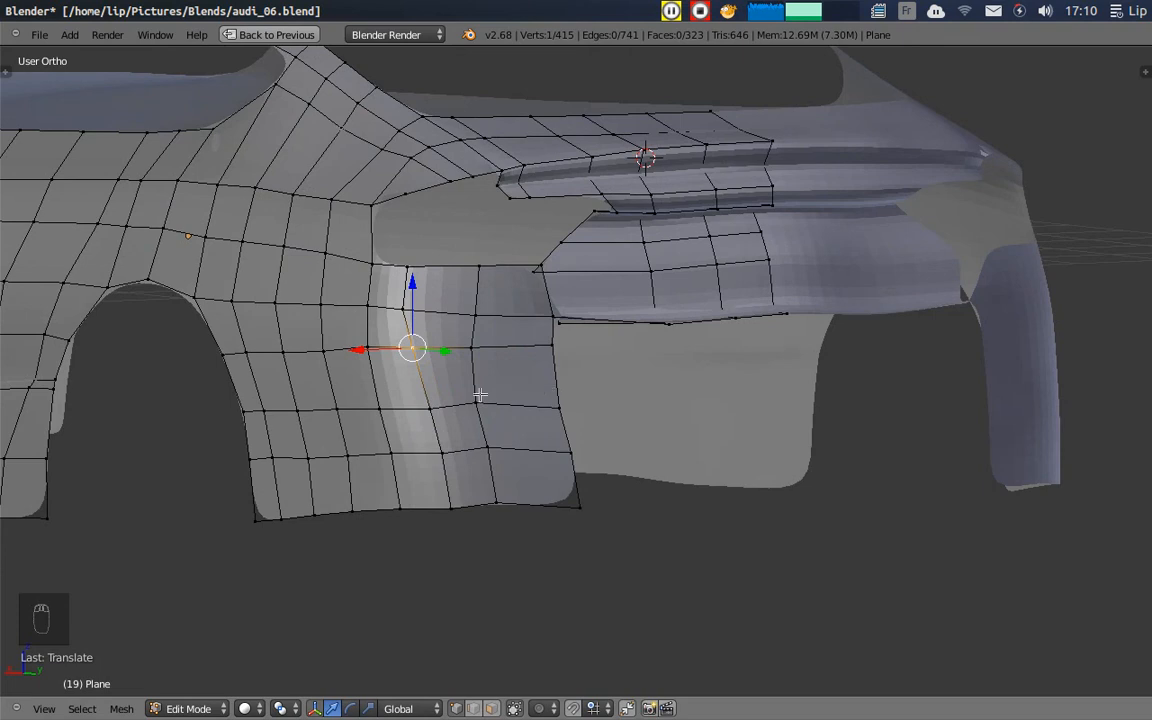
pyautogui.rightClick(432, 418)
pyautogui.moveTo(429, 346); pyautogui.dragTo(442, 321, button='middle')
pyautogui.rightClick(430, 277)
pyautogui.keyDown('shift'); pyautogui.rightClick(428, 310); pyautogui.keyUp('shift')
pyautogui.moveTo(393, 296); pyautogui.dragTo(390, 330)
pyautogui.moveTo(390, 330); pyautogui.dragTo(604, 483, button='middle')
pyautogui.moveTo(688, 513); pyautogui.dragTo(693, 502)
pyautogui.moveTo(710, 451); pyautogui.dragTo(702, 454)
pyautogui.moveTo(685, 524); pyautogui.dragTo(687, 526)
pyautogui.moveTo(712, 458); pyautogui.dragTo(700, 460)
# - Try to extrude the inner end edge of the below-tail-light panel beside the centre panel
pyautogui.moveTo(700, 460); pyautogui.dragTo(738, 375, button='middle')
pyautogui.scroll(-3, 490, 362)
pyautogui.press('a')
pyautogui.scroll(2, 738, 375)
pyautogui.scroll(2, 662, 378)
pyautogui.moveTo(662, 378); pyautogui.dragTo(486, 297, button='middle')
pyautogui.keyDown('shift'); pyautogui.rightClick(506, 298); pyautogui.keyUp('shift')
pyautogui.keyDown('shift'); pyautogui.rightClick(503, 316); pyautogui.keyUp('shift')
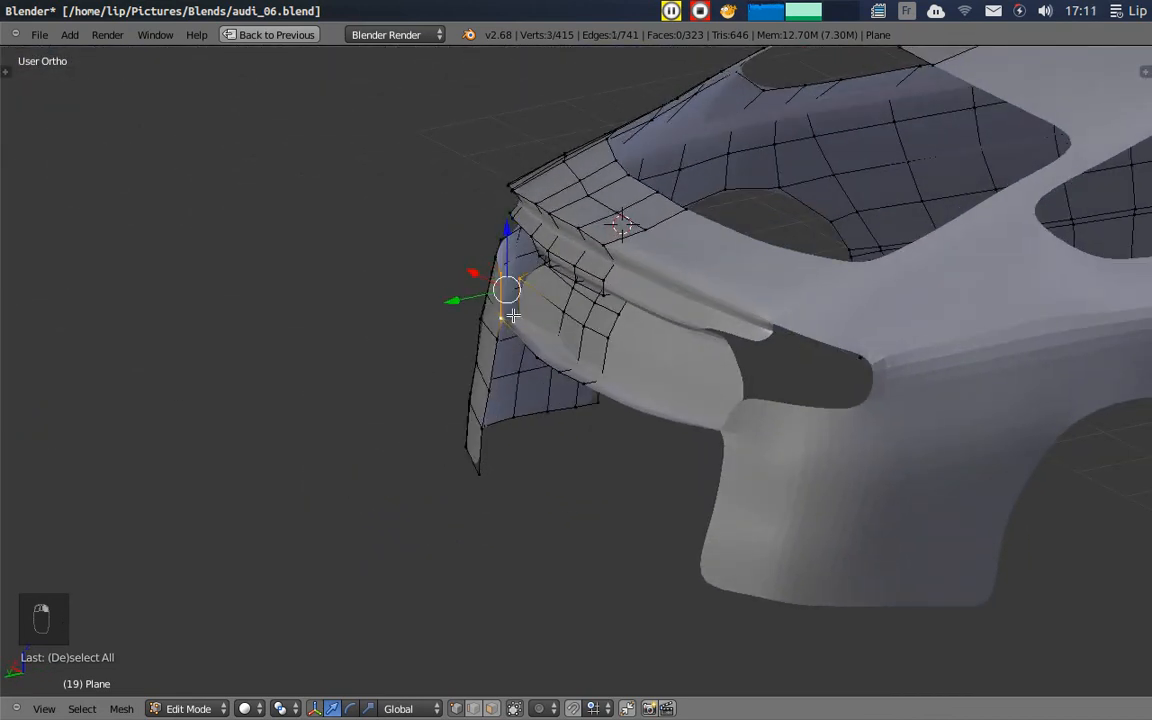
pyautogui.press('e')
pyautogui.click(516, 309)
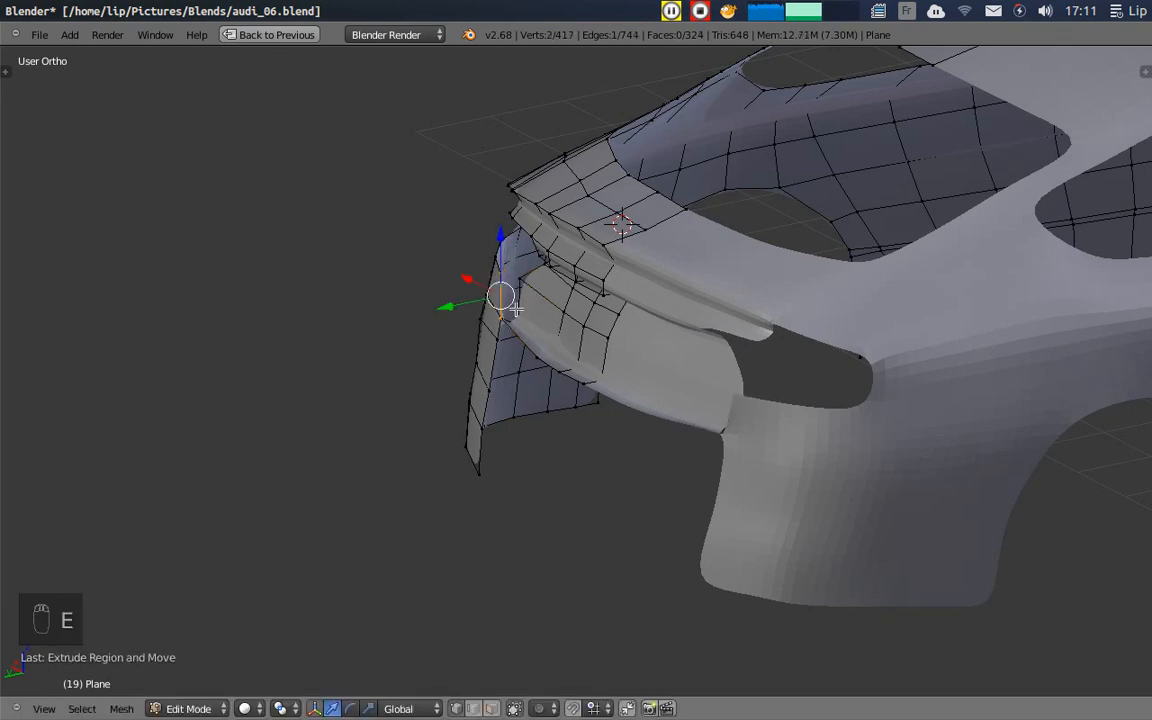
pyautogui.hotkey('ctrl', 'z')
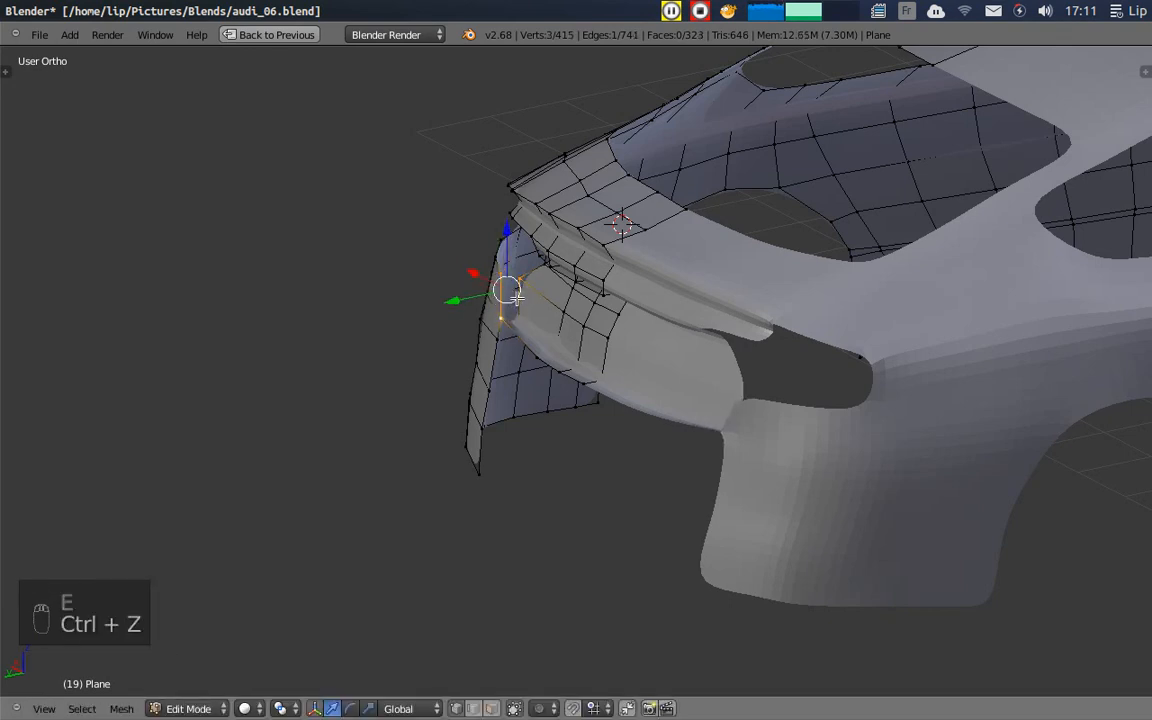
pyautogui.press('f')
pyautogui.scroll(3, 488, 303)
pyautogui.hotkey('ctrl', 'z')
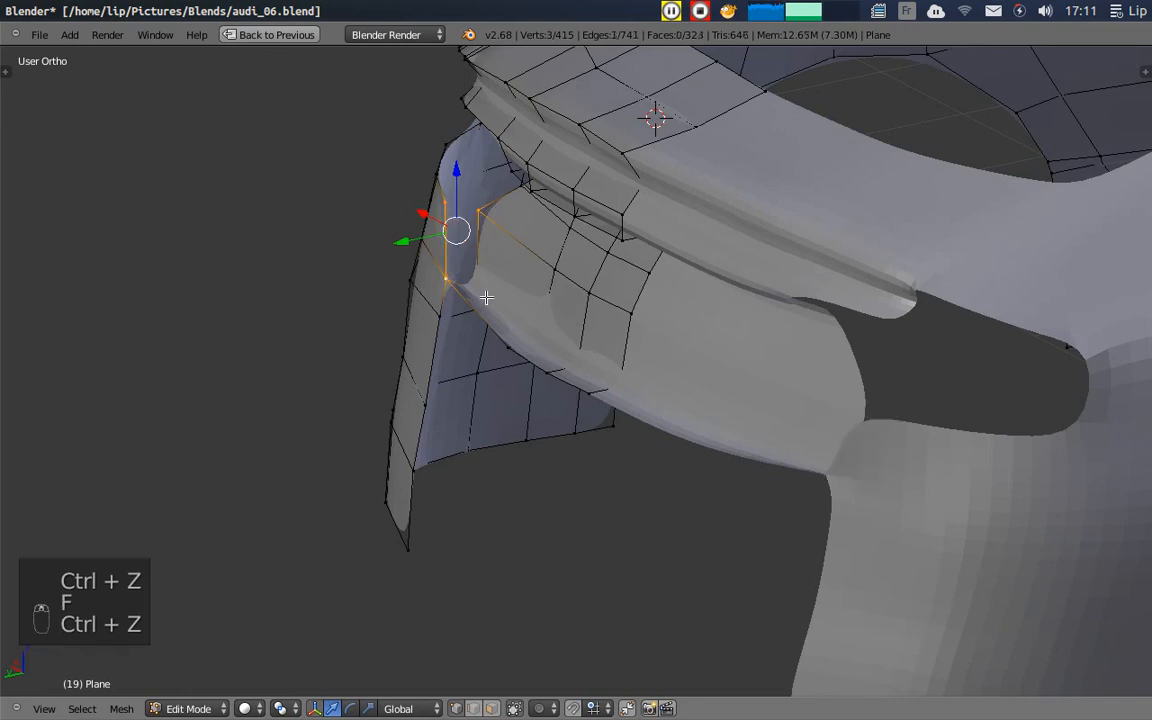
# - Select the fourth vertex in wireframe and fill the gap between the centre panel and the rear corner panel with a quad face
pyautogui.press('z')
pyautogui.keyDown('shift'); pyautogui.rightClick(478, 290); pyautogui.keyUp('shift')
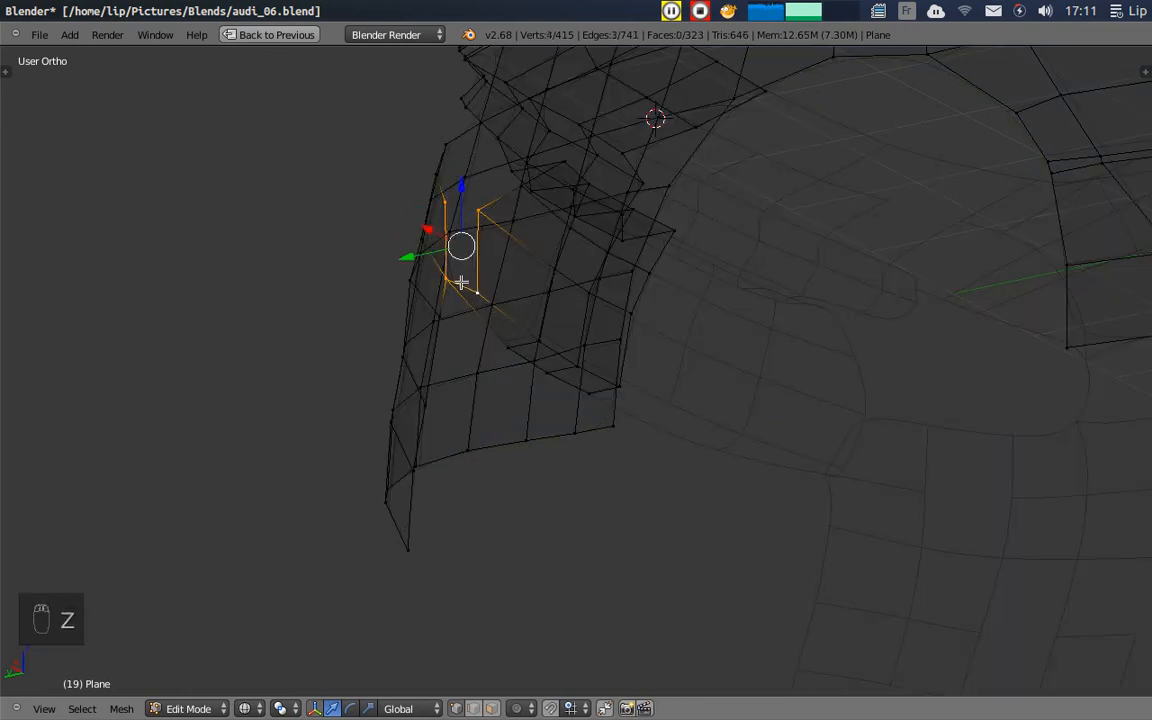
pyautogui.press('f')
pyautogui.press('a')
pyautogui.press('z')
pyautogui.moveTo(440, 279); pyautogui.dragTo(656, 131, button='middle')
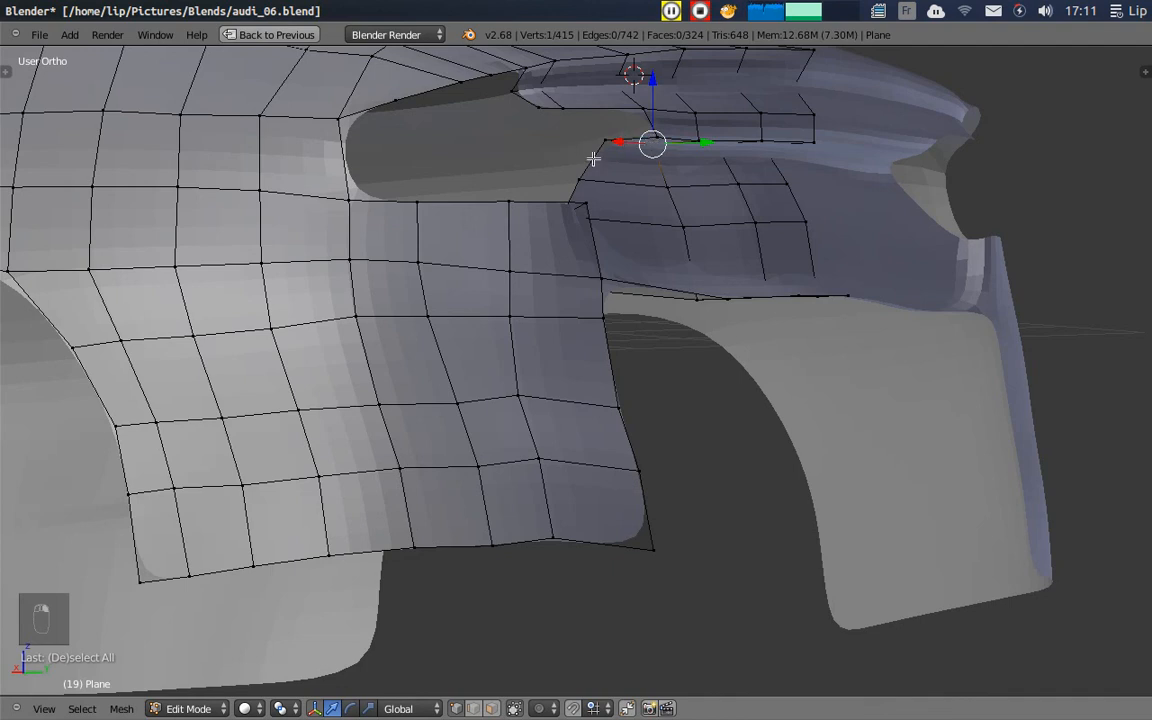
# - Extrude two connected edges from the corner panel's inner top vertex up towards the top corner of the centre panel
pyautogui.press('a')
pyautogui.moveTo(600, 191); pyautogui.dragTo(489, 237, button='middle')
pyautogui.rightClick(470, 259)
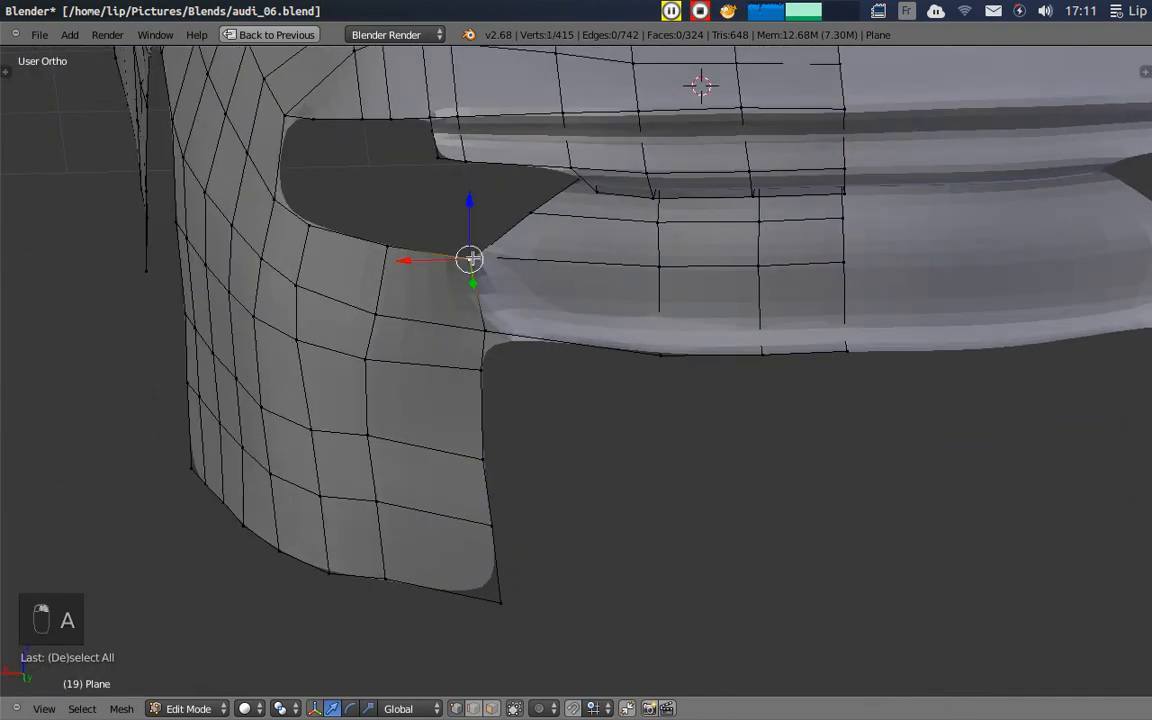
pyautogui.press('e')
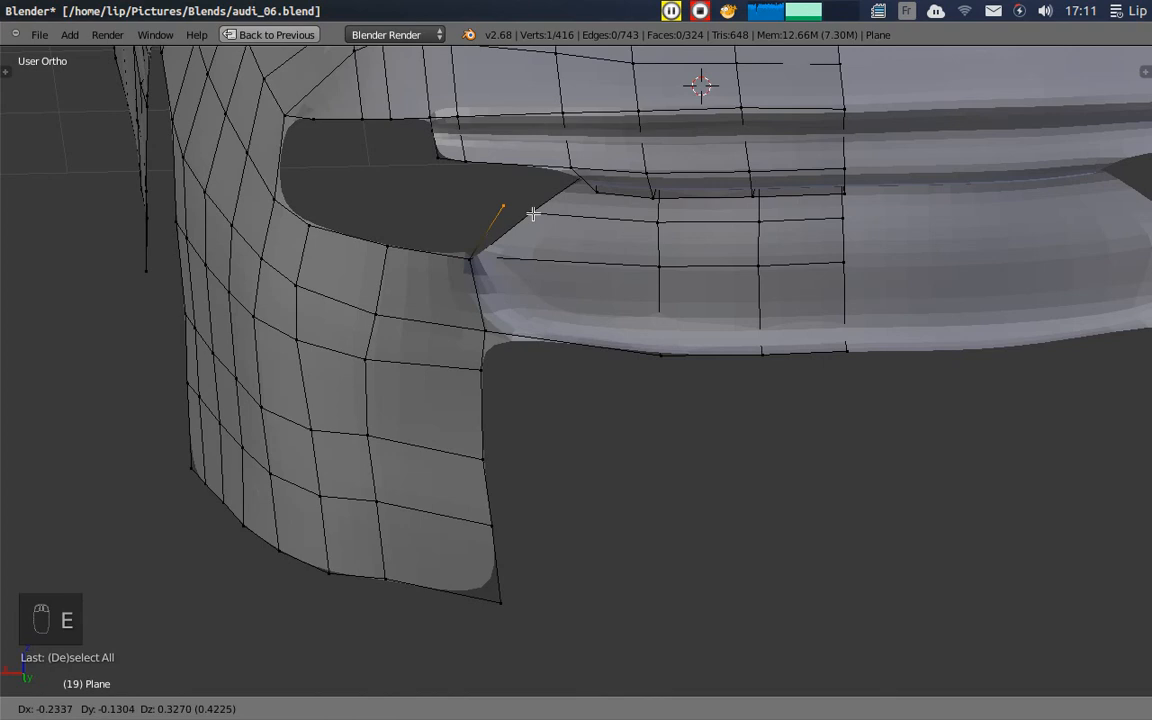
pyautogui.click(545, 217)
pyautogui.moveTo(545, 217); pyautogui.dragTo(692, 180, button='middle')
pyautogui.press('e')
pyautogui.click(696, 162)
# - Merge the end of the extruded edges into the centre panel's top corner vertex and lower the intermediate vertex towards the side edge
pyautogui.rightClick(650, 154)
pyautogui.keyDown('shift'); pyautogui.rightClick(635, 173); pyautogui.keyUp('shift')
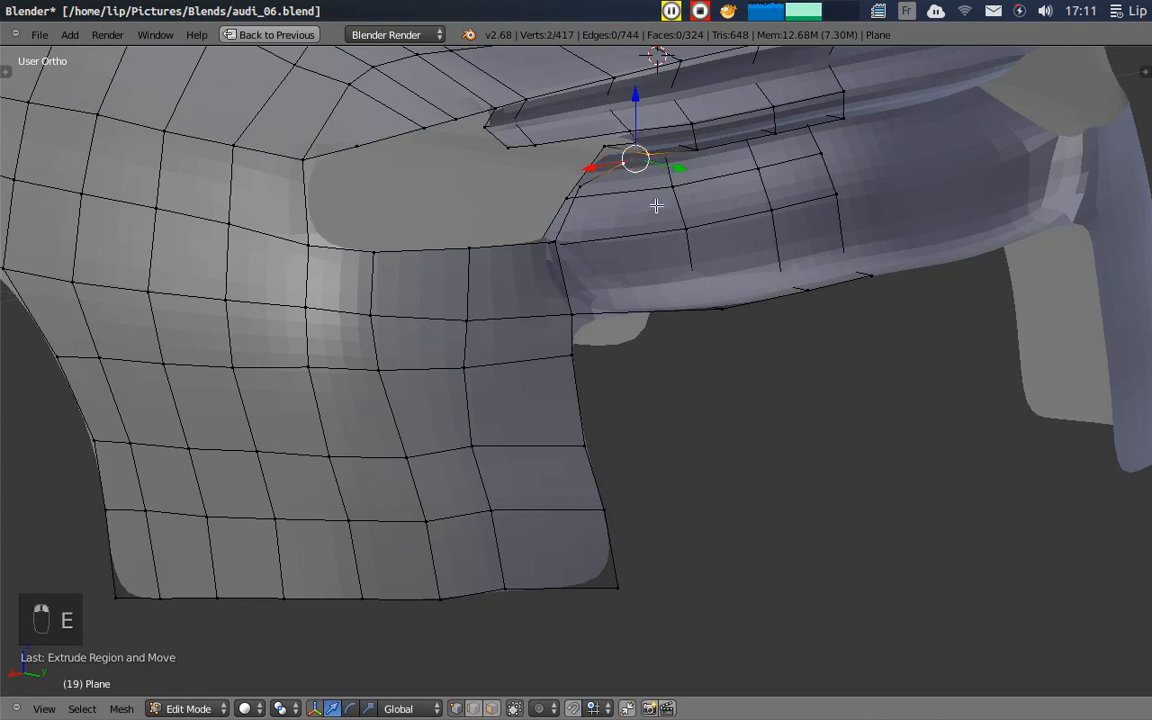
pyautogui.hotkey('alt', 'm')
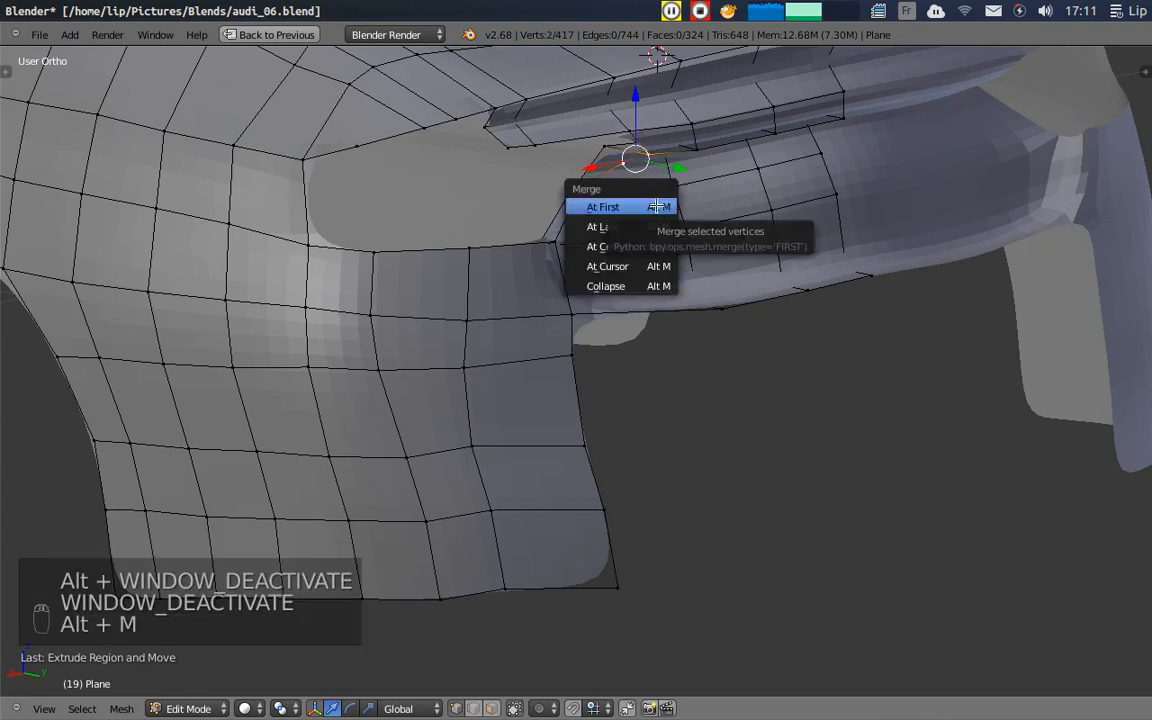
pyautogui.click(655, 206)
pyautogui.rightClick(579, 187)
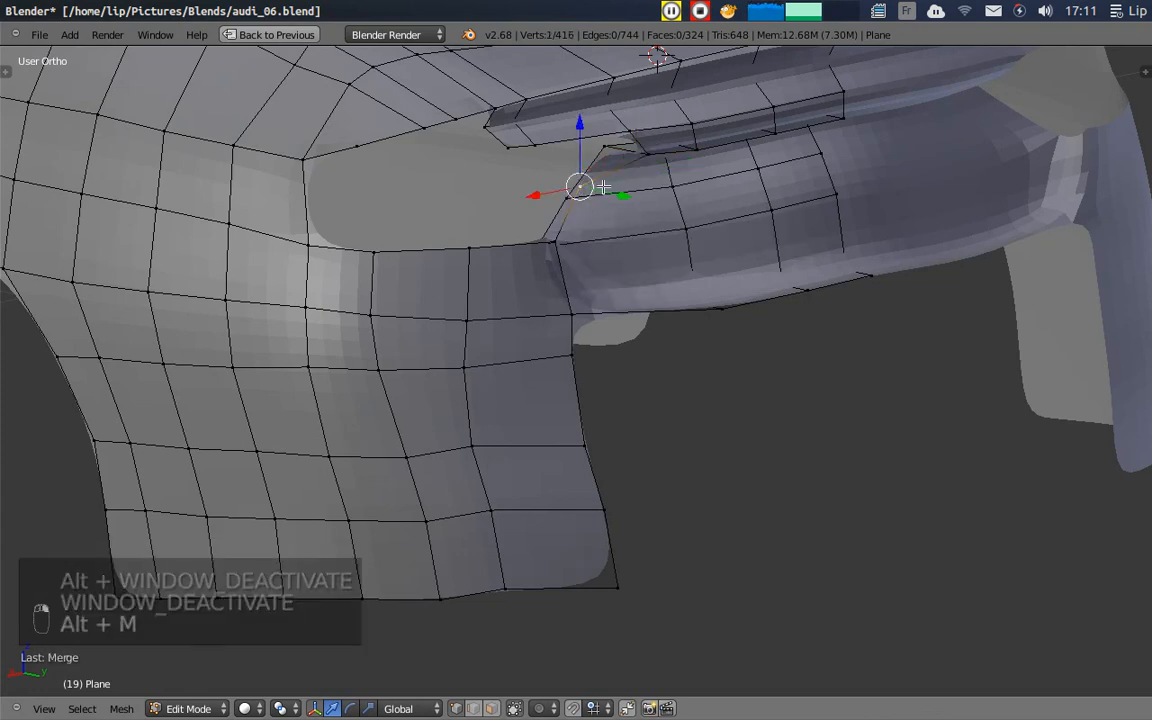
pyautogui.press('g')
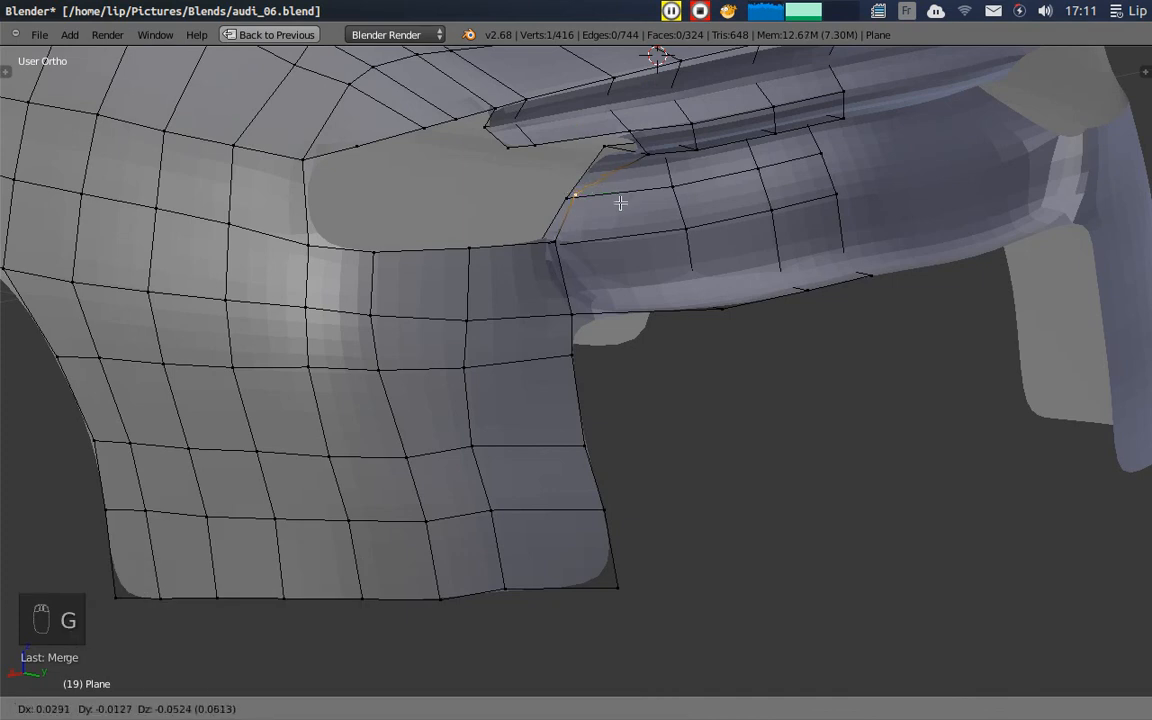
pyautogui.click(621, 199)
# - Fill the narrow gap between the extruded edges and the centre panel's side edge with two quad faces
pyautogui.rightClick(602, 147)
pyautogui.keyDown('shift'); pyautogui.rightClick(646, 155); pyautogui.keyUp('shift')
pyautogui.keyDown('shift'); pyautogui.rightClick(580, 200); pyautogui.keyUp('shift')
pyautogui.keyDown('shift'); pyautogui.rightClick(564, 197); pyautogui.keyUp('shift')
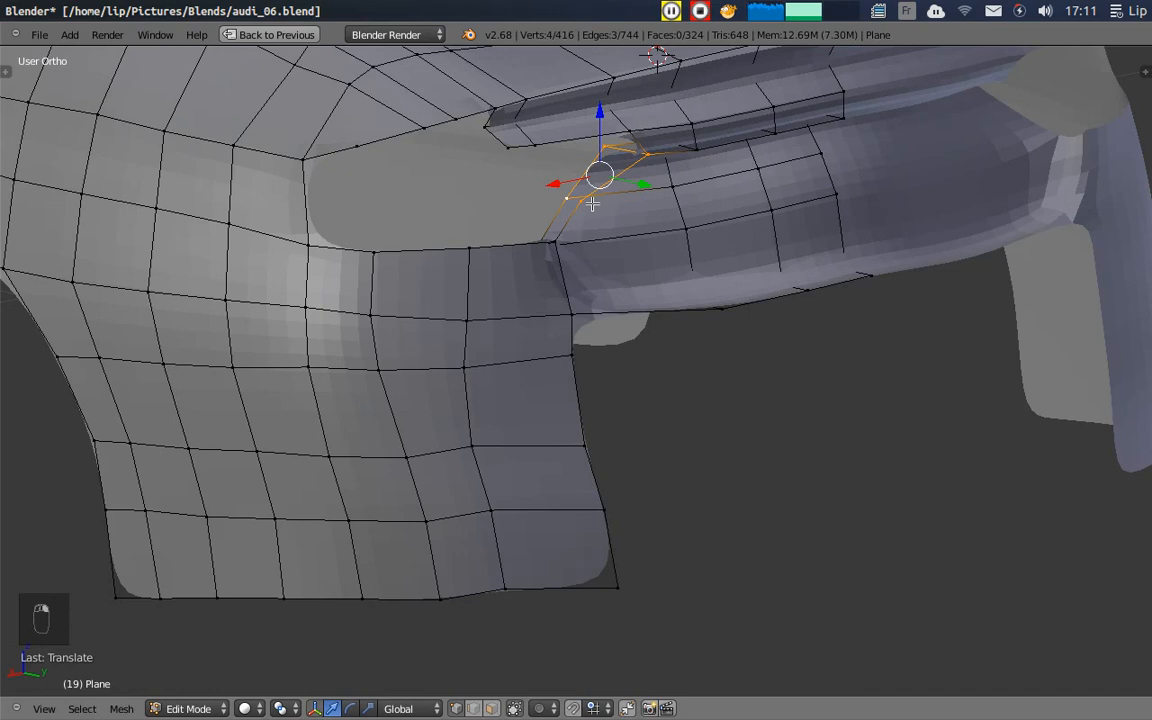
pyautogui.press('f')
pyautogui.rightClick(562, 203)
pyautogui.keyDown('shift'); pyautogui.rightClick(577, 204); pyautogui.keyUp('shift')
pyautogui.keyDown('shift'); pyautogui.rightClick(563, 237); pyautogui.keyUp('shift')
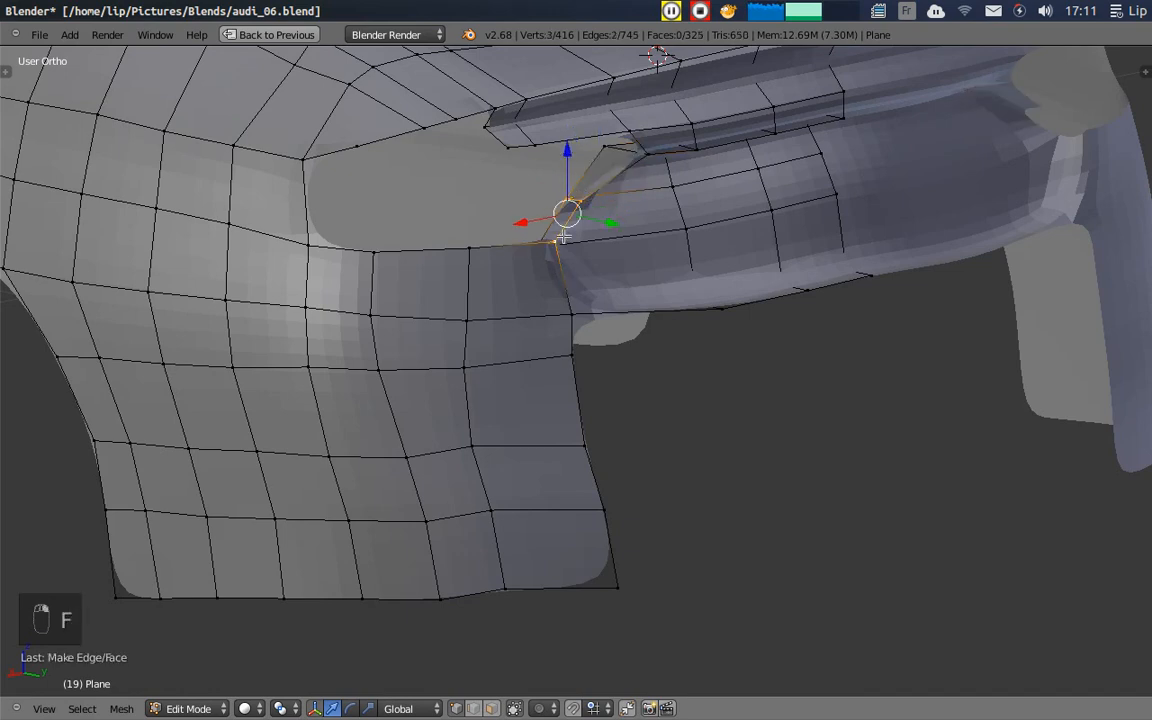
pyautogui.moveTo(586, 243); pyautogui.dragTo(555, 337, button='middle')
pyautogui.keyDown('shift'); pyautogui.rightClick(537, 338); pyautogui.keyUp('shift')
pyautogui.press('f')
# - Move the middle vertex of the new strip beside the tail-light opening rearward along Y
pyautogui.moveTo(663, 291); pyautogui.dragTo(682, 237, button='middle')
pyautogui.rightClick(690, 234)
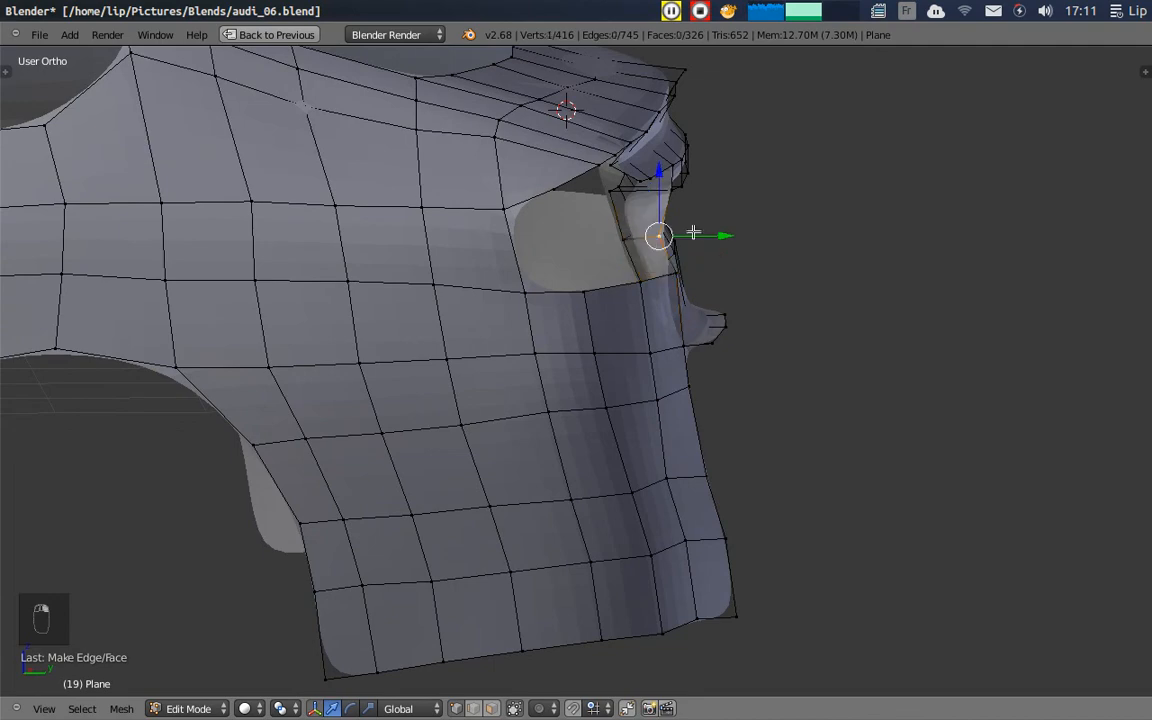
pyautogui.moveTo(711, 236); pyautogui.dragTo(720, 233)
pyautogui.moveTo(689, 229); pyautogui.dragTo(621, 189, button='middle')
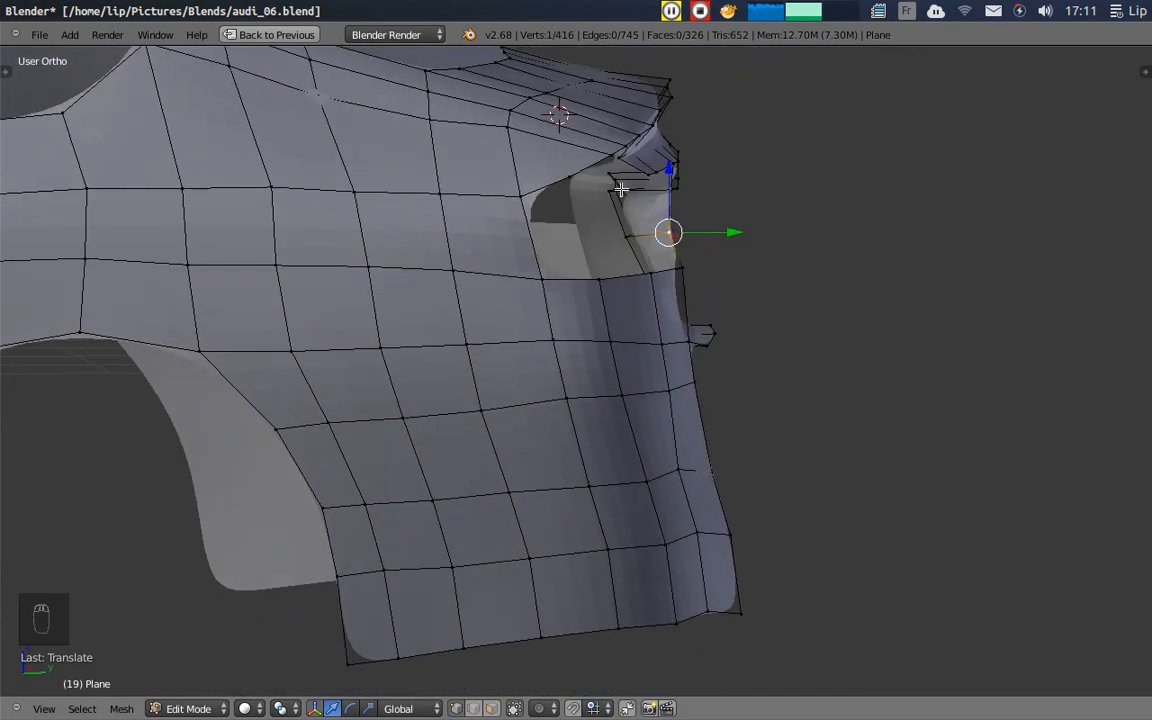
pyautogui.moveTo(664, 189); pyautogui.dragTo(676, 189)
pyautogui.moveTo(684, 237); pyautogui.dragTo(702, 233)
# - Move the four vertices along the centre panel's top edge slightly rearward along Y
pyautogui.moveTo(704, 211); pyautogui.dragTo(918, 185, button='middle')
pyautogui.scroll(3, 770, 195)
pyautogui.scroll(-1, 655, 212)
pyautogui.keyDown('shift'); pyautogui.moveTo(675, 242); pyautogui.dragTo(750, 365, button='middle'); pyautogui.keyUp('shift')
pyautogui.moveTo(663, 303); pyautogui.dragTo(693, 341, button='middle')
pyautogui.scroll(2, 693, 341)
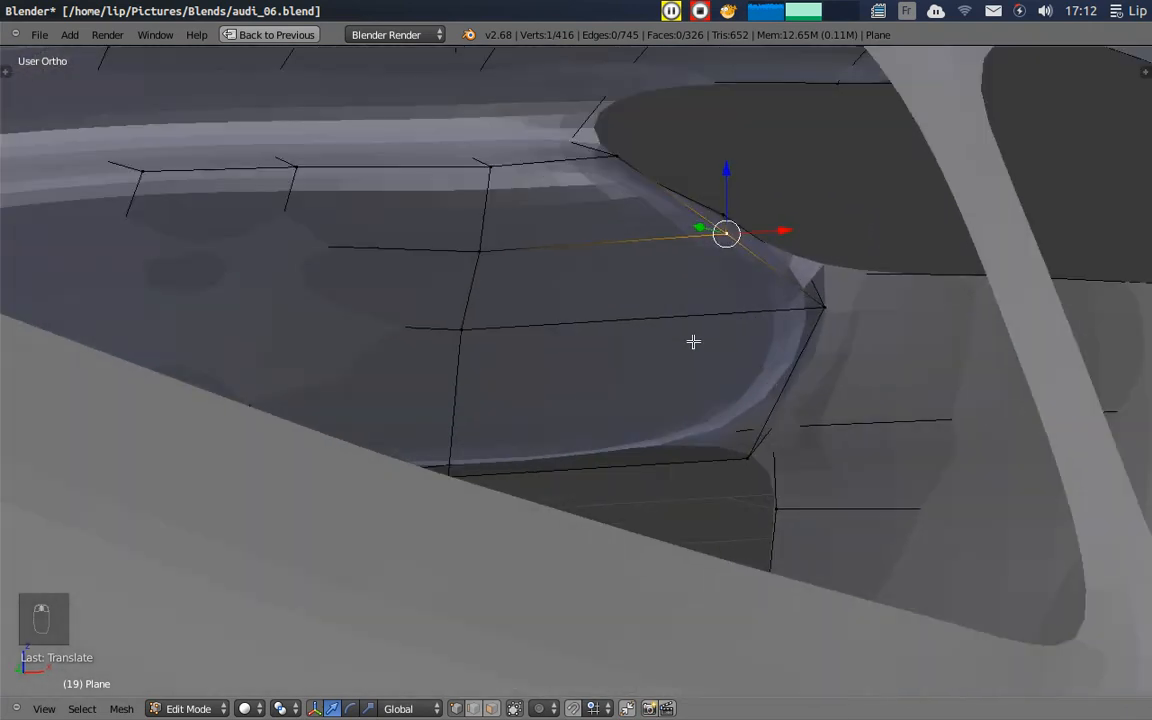
pyautogui.rightClick(613, 168)
pyautogui.keyDown('shift'); pyautogui.rightClick(490, 167); pyautogui.keyUp('shift')
pyautogui.keyDown('shift'); pyautogui.rightClick(295, 167); pyautogui.keyUp('shift')
pyautogui.keyDown('shift'); pyautogui.rightClick(143, 171); pyautogui.keyUp('shift')
pyautogui.press('g')
pyautogui.press('y')
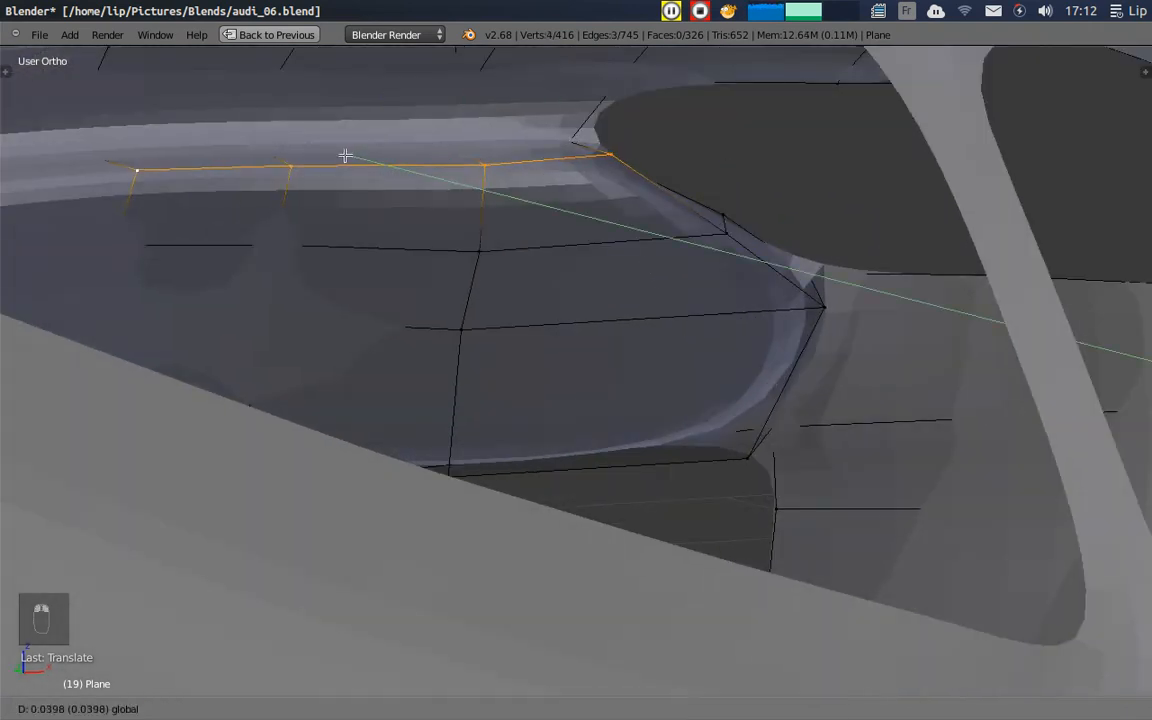
pyautogui.click(350, 166)
# - Raise the strip's vertex at the lower inner corner of the tail-light opening along Z
pyautogui.press('a')
pyautogui.press('z')
pyautogui.scroll(-2, 684, 188)
pyautogui.moveTo(649, 235); pyautogui.dragTo(522, 231, button='middle')
pyautogui.scroll(-2, 540, 233)
pyautogui.moveTo(681, 244); pyautogui.dragTo(527, 190, button='middle')
pyautogui.press('s')
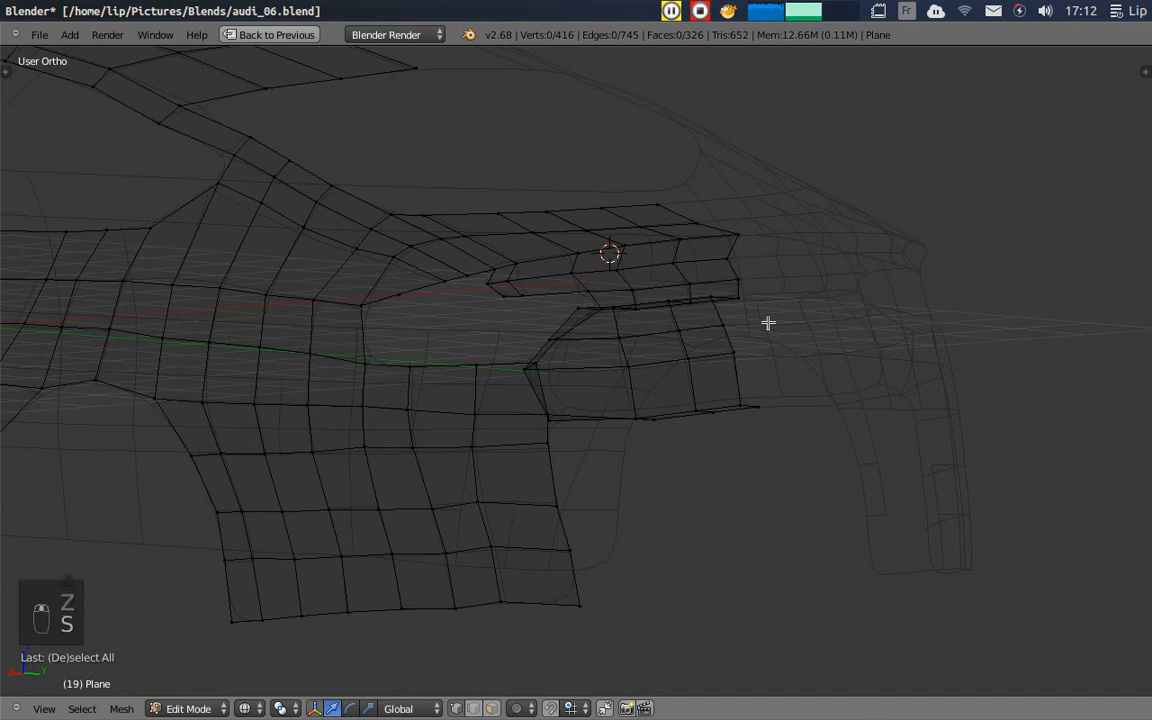
pyautogui.press('z')
pyautogui.scroll(4, 671, 326)
pyautogui.rightClick(512, 354)
pyautogui.moveTo(512, 354); pyautogui.dragTo(693, 456, button='middle')
pyautogui.press('g')
pyautogui.press('z')
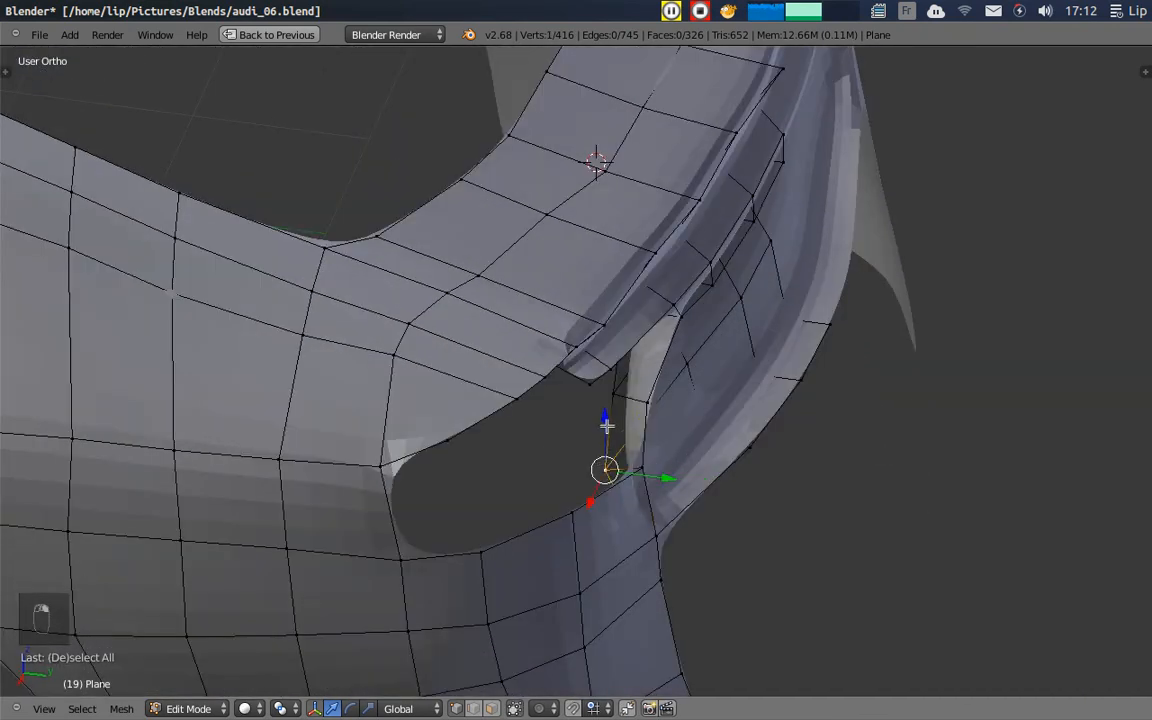
pyautogui.click(600, 410)
pyautogui.moveTo(670, 464); pyautogui.dragTo(521, 381, button='middle')
pyautogui.moveTo(472, 359); pyautogui.dragTo(470, 463, button='middle')
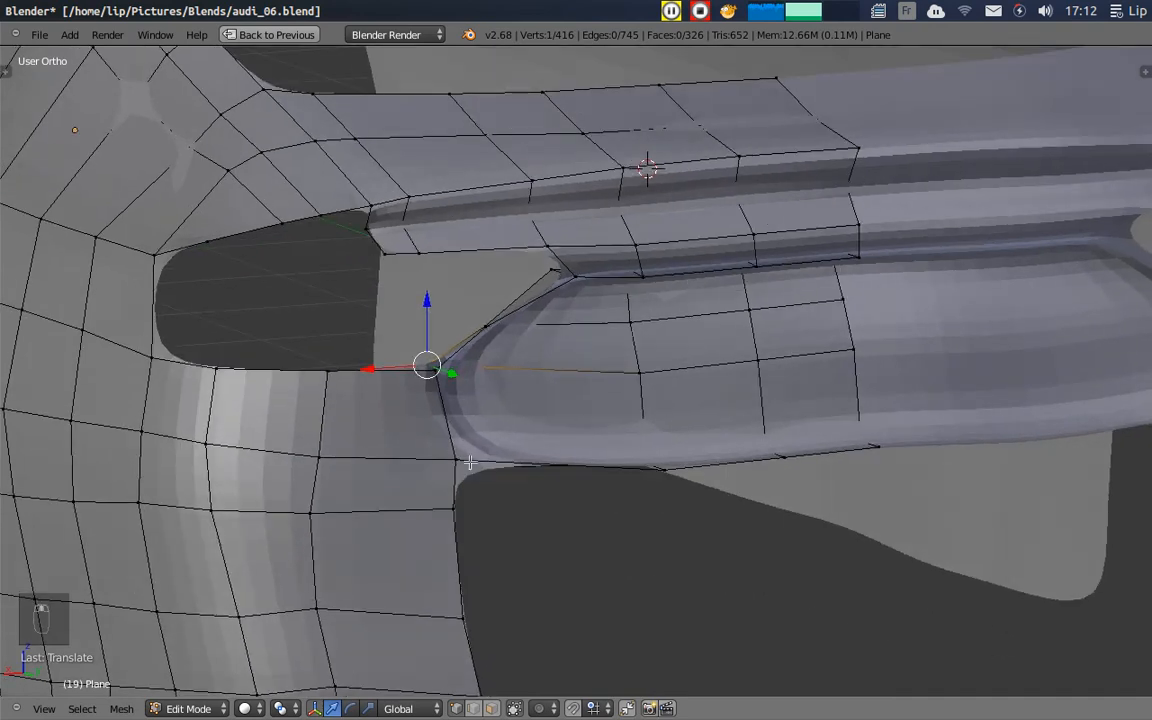
# - Save the model, overwriting audi_06.blend
pyautogui.scroll(-4, 578, 397)
pyautogui.moveTo(751, 399)
pyautogui.mouseDown(button='middle')
pyautogui.moveTo(661, 411)
pyautogui.moveTo(895, 388)
pyautogui.moveTo(808, 407)
pyautogui.moveTo(851, 381)
pyautogui.moveTo(810, 393)
pyautogui.moveTo(950, 395)
pyautogui.moveTo(811, 419)
pyautogui.moveTo(676, 378)
pyautogui.moveTo(471, 404)
pyautogui.moveTo(733, 399)
pyautogui.mouseUp(button='middle')
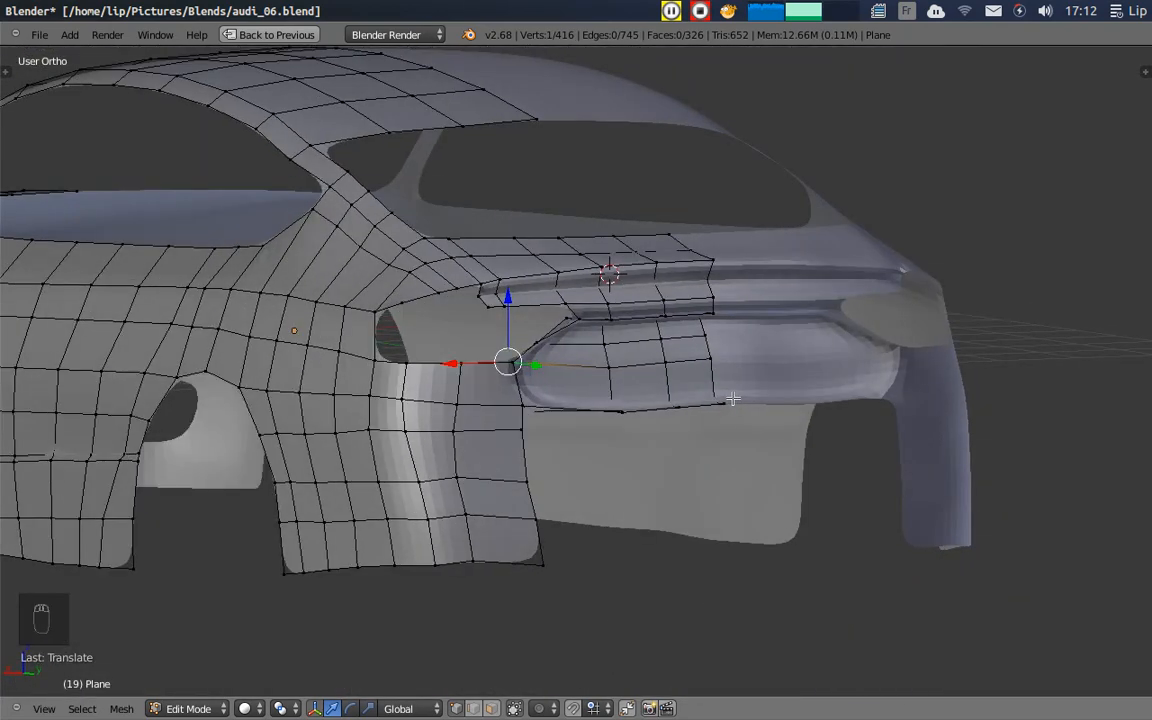
pyautogui.hotkey('ctrl', 's')
pyautogui.click(735, 399)
# - Examine the joined rear panels and the rest of the body mesh, including the front wheel arch, bumper and bonnet
pyautogui.scroll(-5, 664, 313)
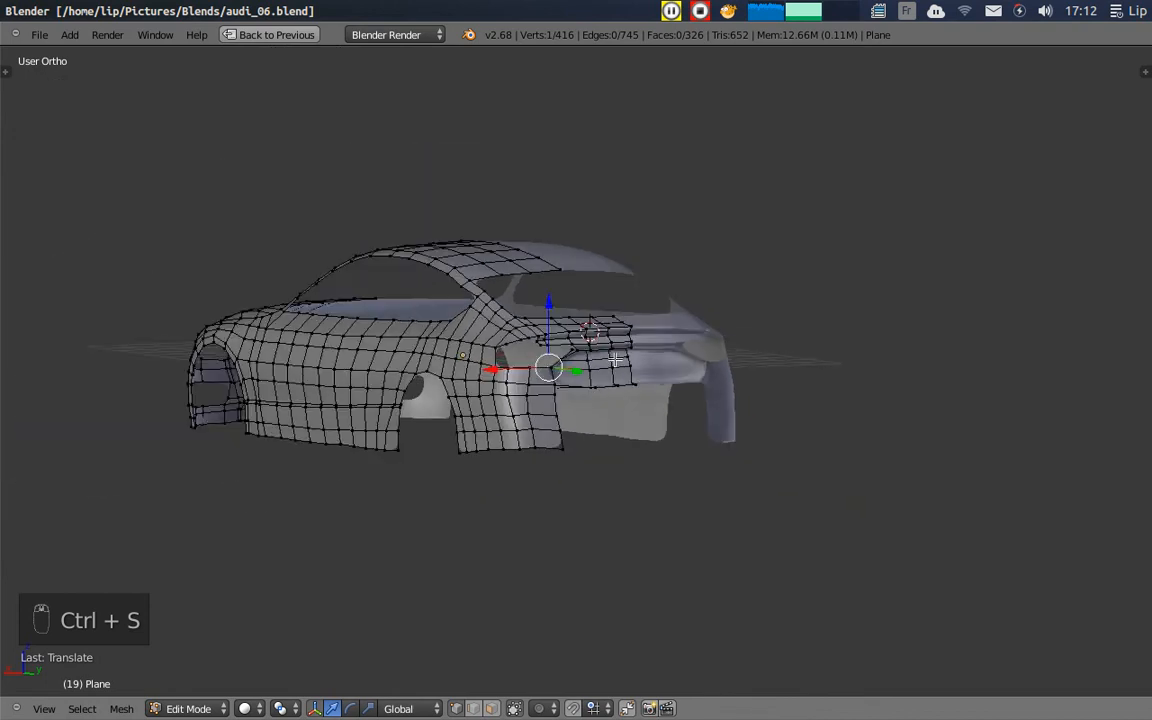
pyautogui.scroll(5, 664, 313)
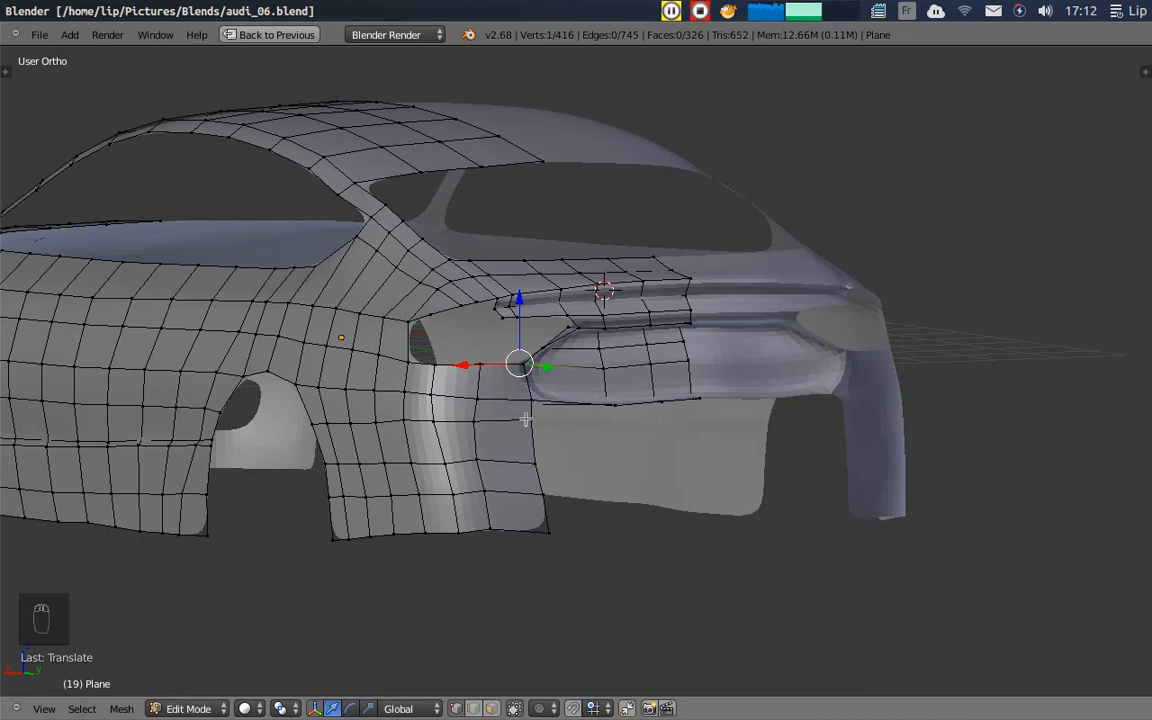
pyautogui.scroll(6, 564, 382)
pyautogui.moveTo(466, 301); pyautogui.dragTo(695, 384, button='middle')
pyautogui.scroll(-4, 524, 344)
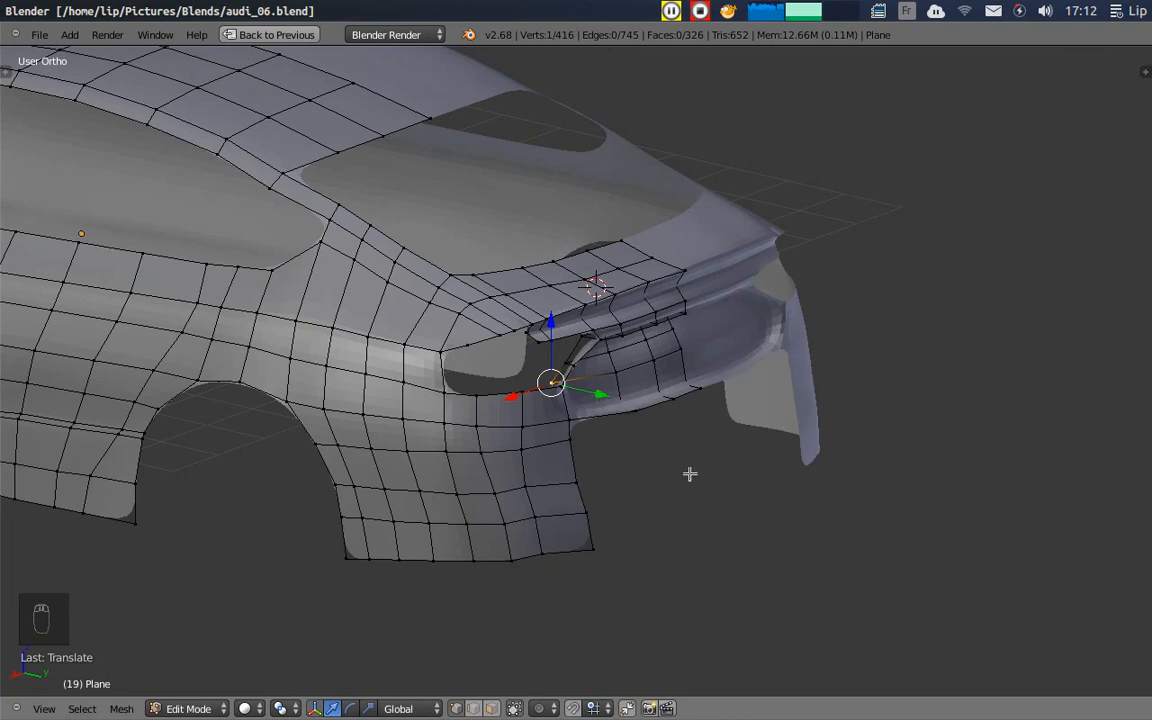
pyautogui.scroll(-2, 691, 474)
pyautogui.moveTo(719, 453); pyautogui.dragTo(813, 396, button='middle')
pyautogui.scroll(4, 602, 401)
pyautogui.scroll(-4, 482, 407)
pyautogui.moveTo(380, 387); pyautogui.dragTo(552, 437, button='middle')
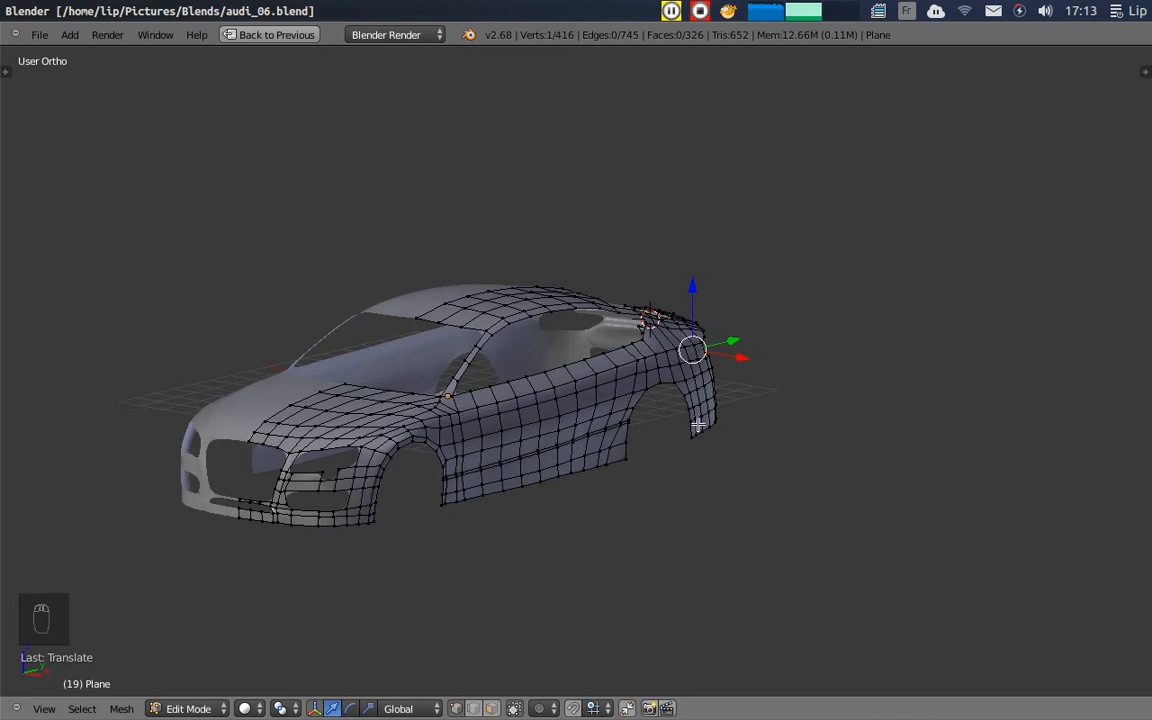
pyautogui.scroll(4, 480, 459)
pyautogui.keyDown('shift'); pyautogui.moveTo(422, 463); pyautogui.dragTo(634, 332, button='middle'); pyautogui.keyUp('shift')
pyautogui.scroll(3, 444, 468)
pyautogui.keyDown('shift'); pyautogui.moveTo(389, 498); pyautogui.dragTo(509, 386, button='middle'); pyautogui.keyUp('shift')
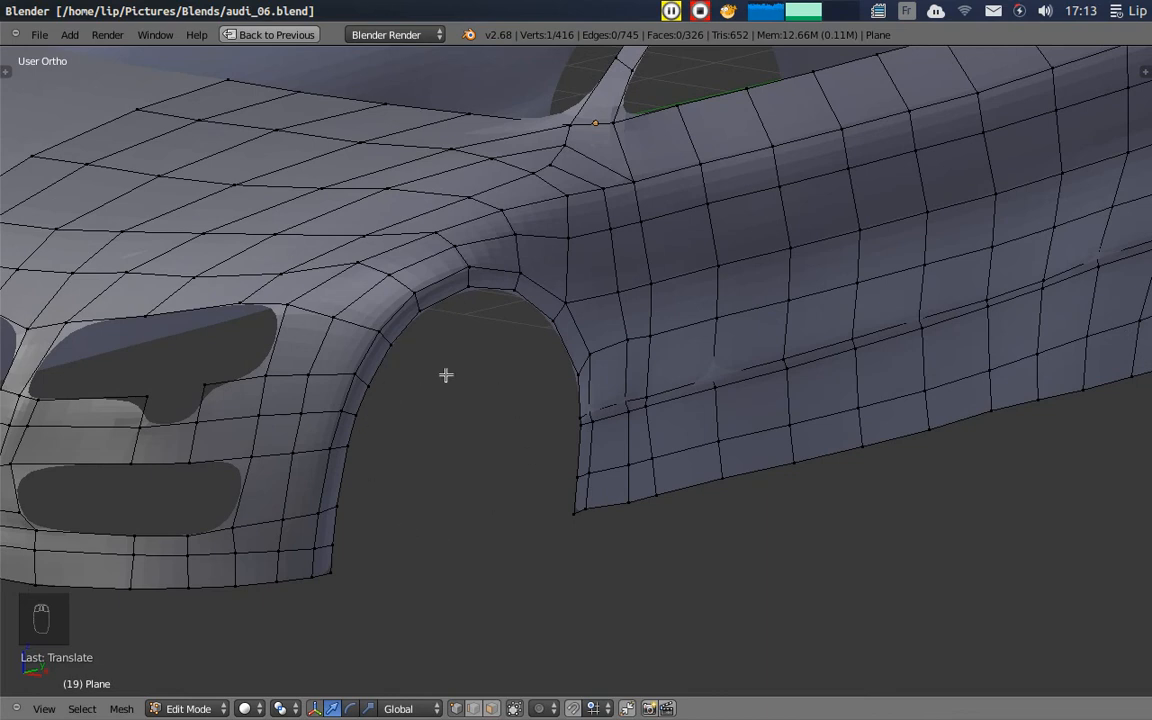
pyautogui.scroll(-5, 397, 432)
pyautogui.moveTo(367, 432); pyautogui.dragTo(558, 431, button='middle')
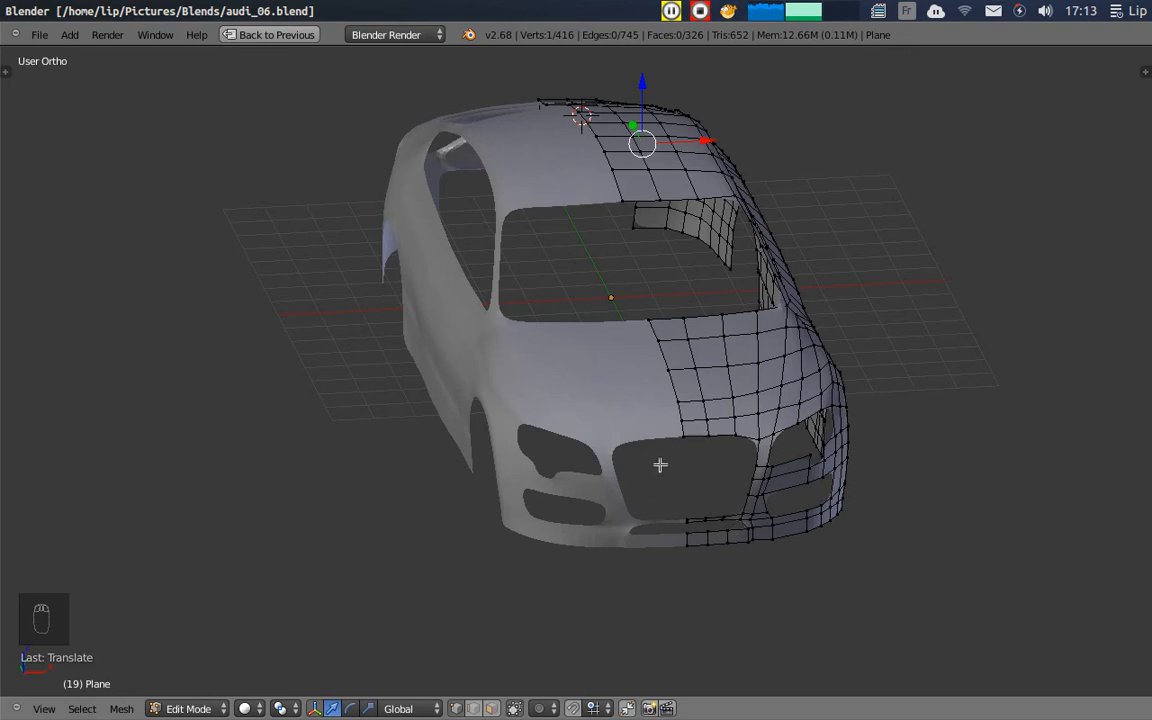
pyautogui.moveTo(816, 494); pyautogui.dragTo(780, 358, button='middle')
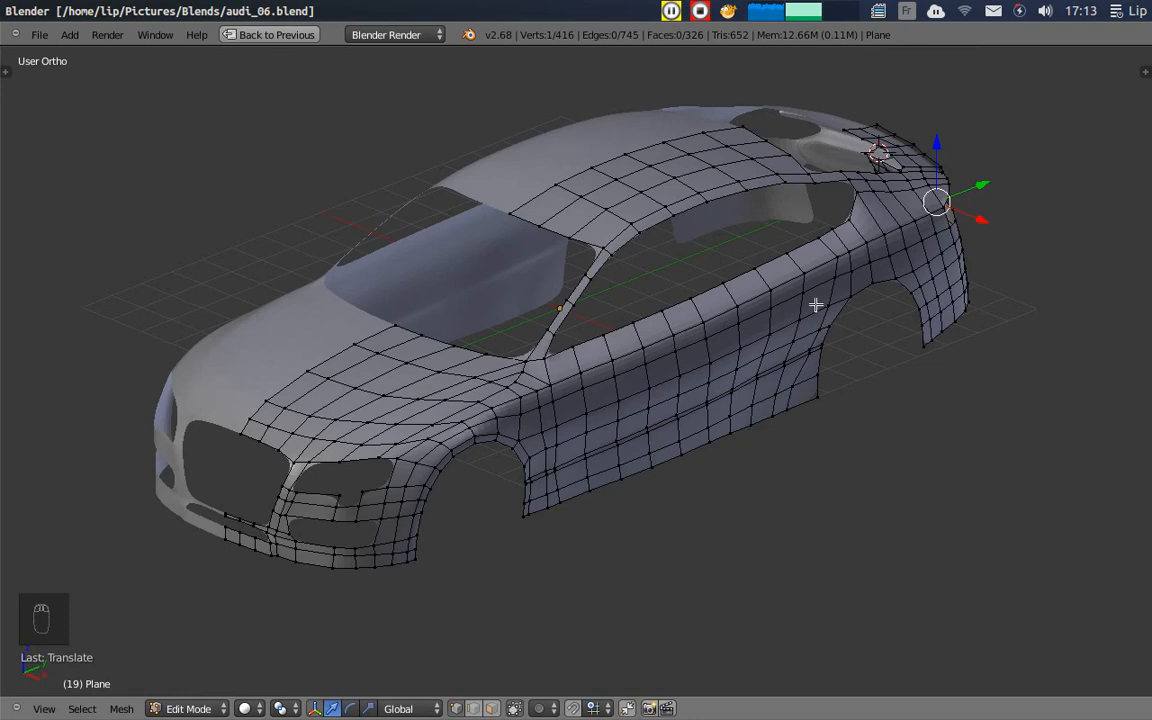
# - Nudge the shoulder-line vertex just below the rear end of the side window slightly forward along Y
pyautogui.keyDown('shift'); pyautogui.moveTo(804, 303); pyautogui.dragTo(722, 401, button='middle'); pyautogui.keyUp('shift')
pyautogui.rightClick(755, 354)
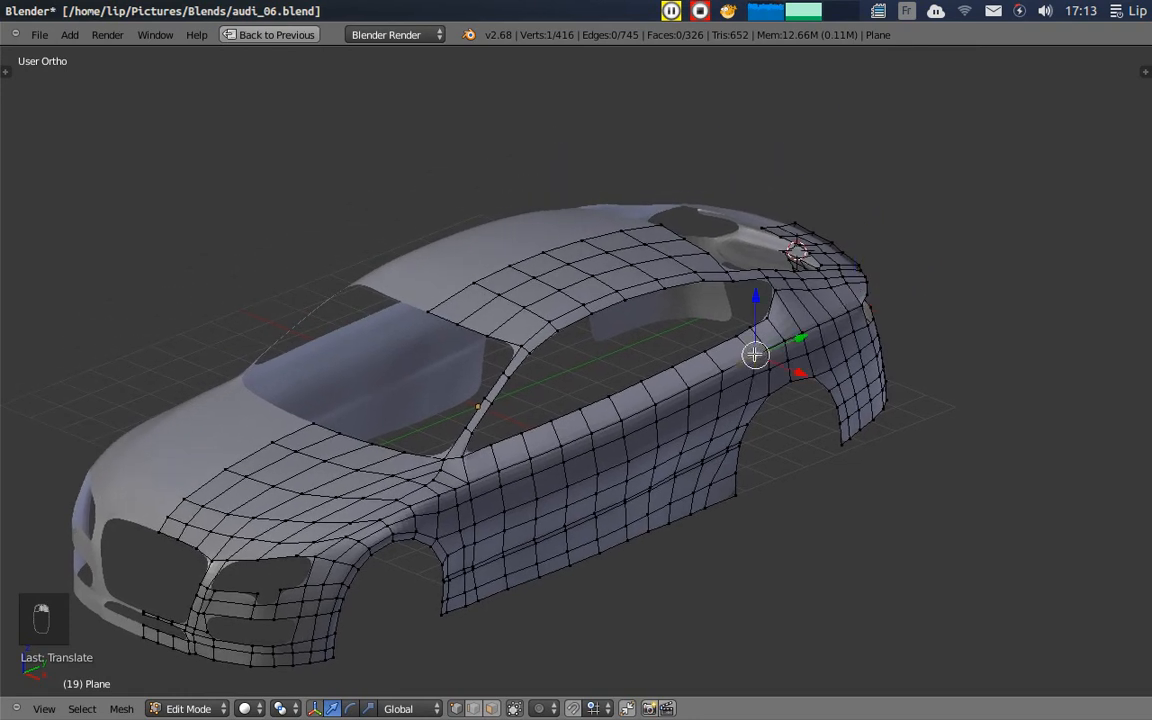
pyautogui.moveTo(799, 340); pyautogui.dragTo(795, 341)
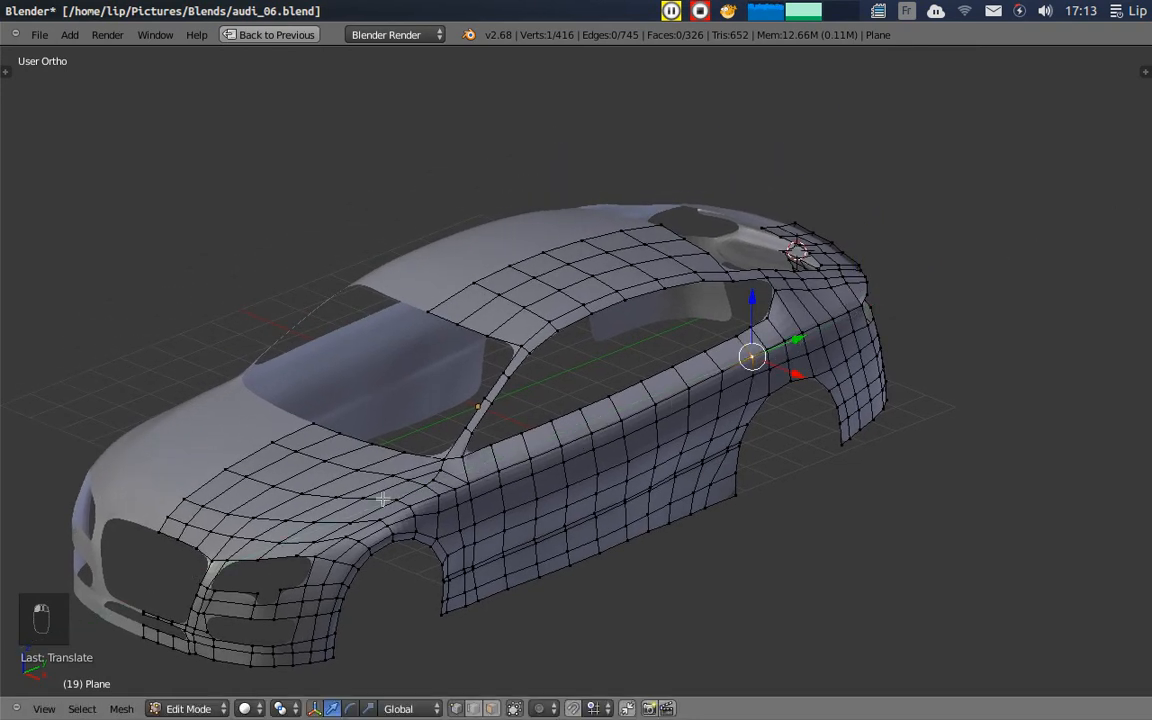
# - Examine the body's surface flow from the rear, front and side, including the windscreen and rear pillar areas
pyautogui.moveTo(833, 351); pyautogui.dragTo(746, 441, button='middle')
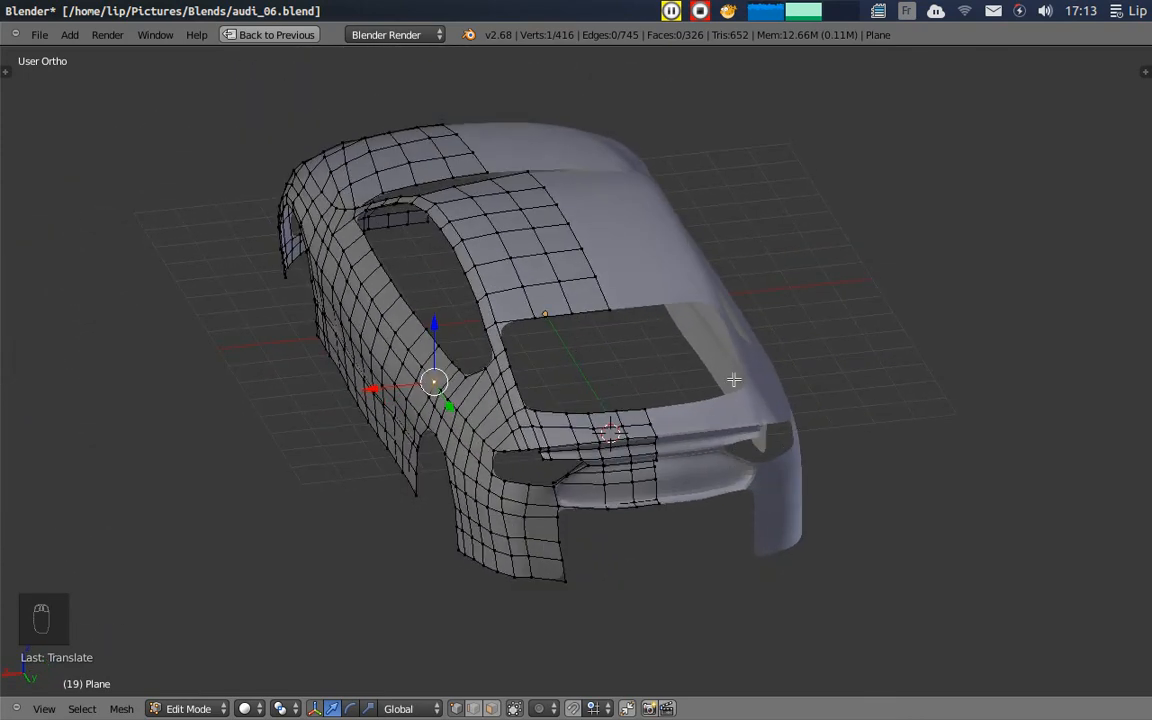
pyautogui.moveTo(750, 346); pyautogui.dragTo(514, 364, button='middle')
pyautogui.scroll(-4, 569, 427)
pyautogui.scroll(3, 644, 468)
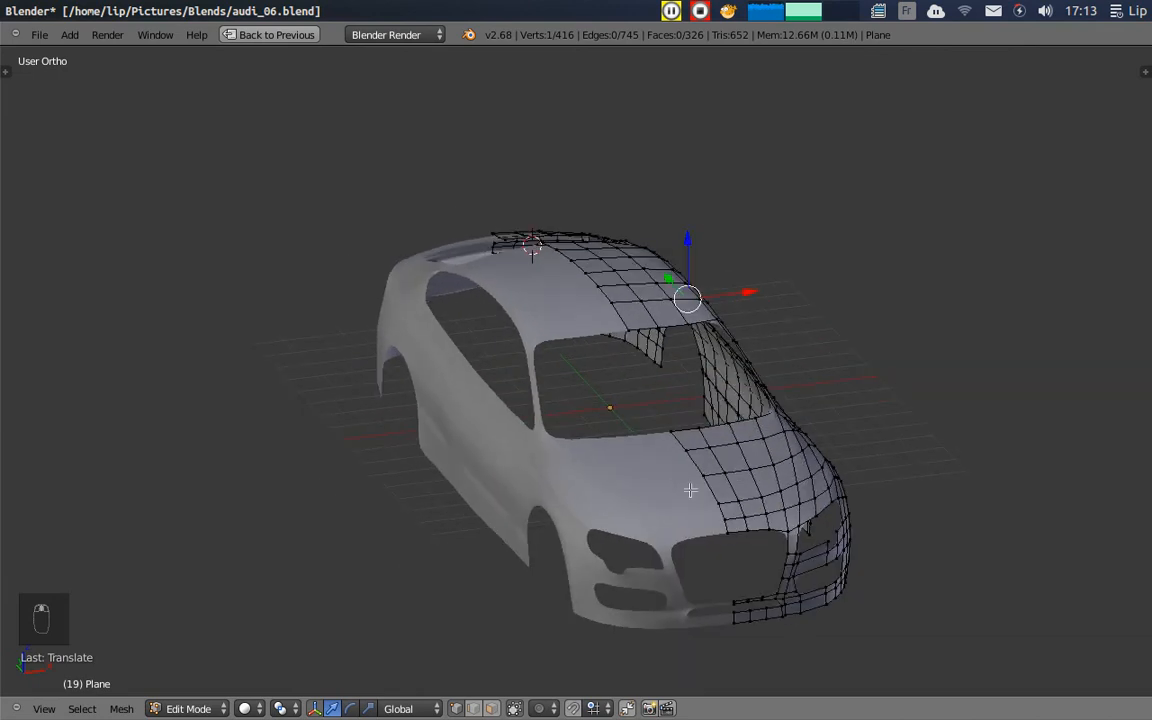
pyautogui.moveTo(683, 491); pyautogui.dragTo(661, 442, button='middle')
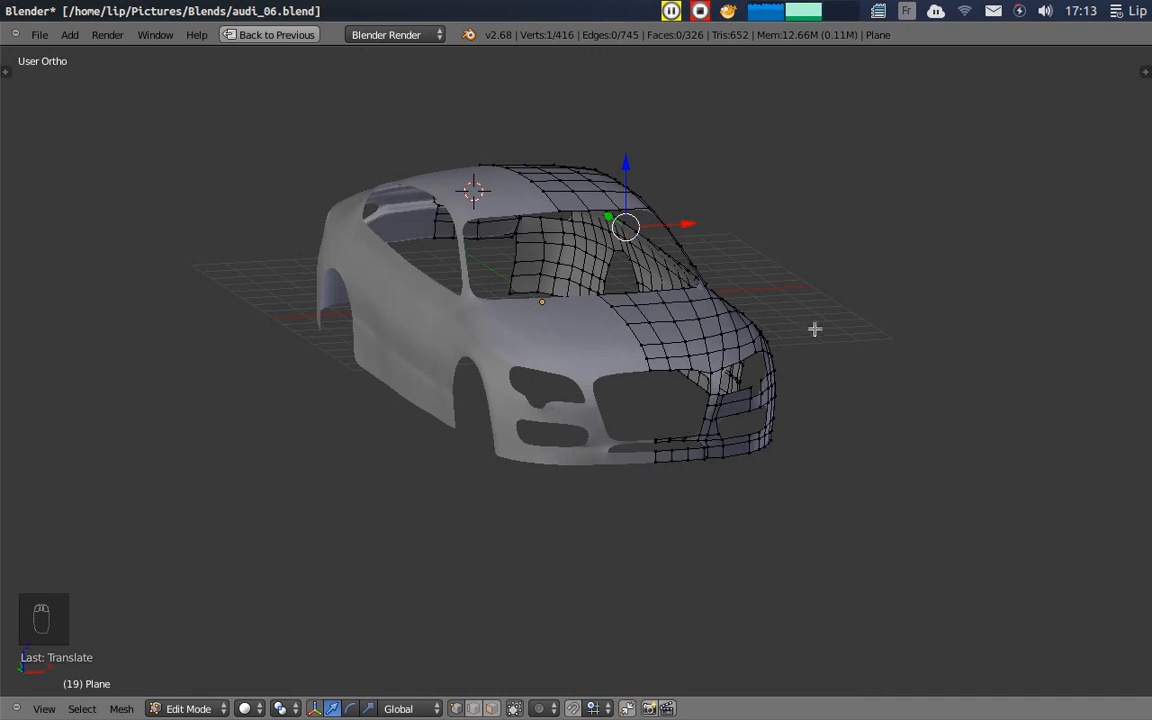
pyautogui.scroll(3, 830, 312)
pyautogui.moveTo(825, 252); pyautogui.dragTo(832, 360, button='middle')
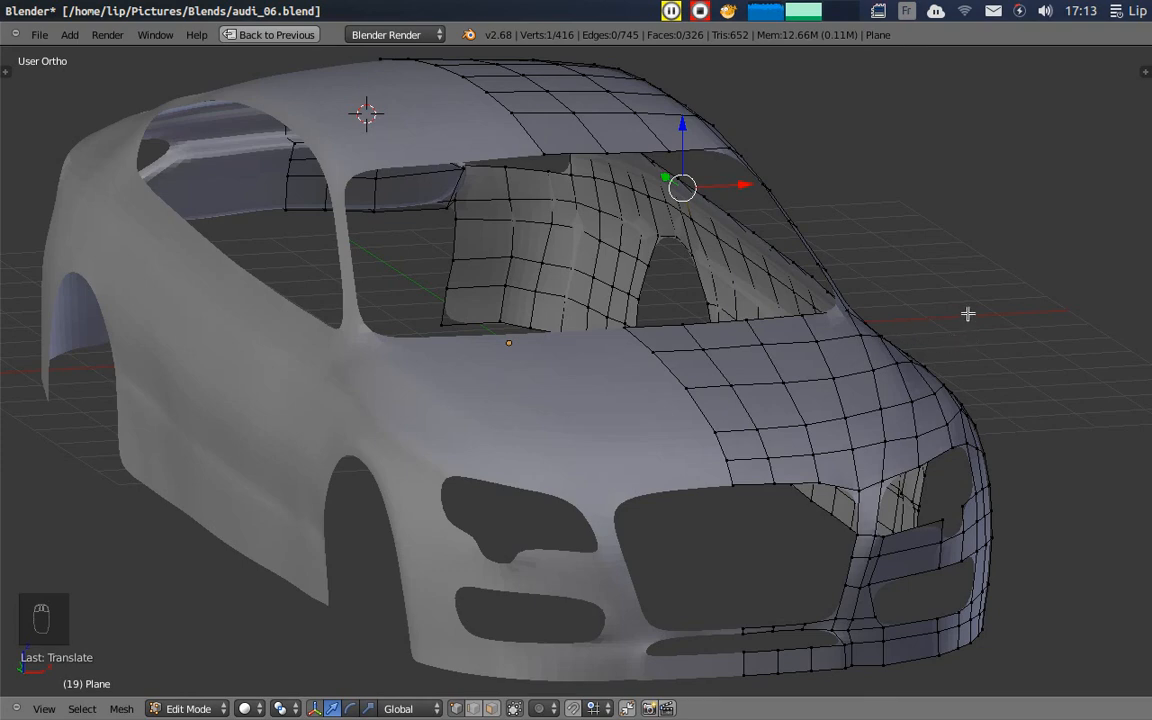
pyautogui.moveTo(931, 327); pyautogui.dragTo(805, 303, button='middle')
pyautogui.moveTo(944, 212); pyautogui.dragTo(928, 252, button='middle')
pyautogui.scroll(3, 870, 313)
pyautogui.moveTo(870, 313); pyautogui.dragTo(860, 231, button='middle')
pyautogui.moveTo(828, 158); pyautogui.dragTo(832, 154)
pyautogui.moveTo(955, 256); pyautogui.dragTo(746, 299, button='middle')
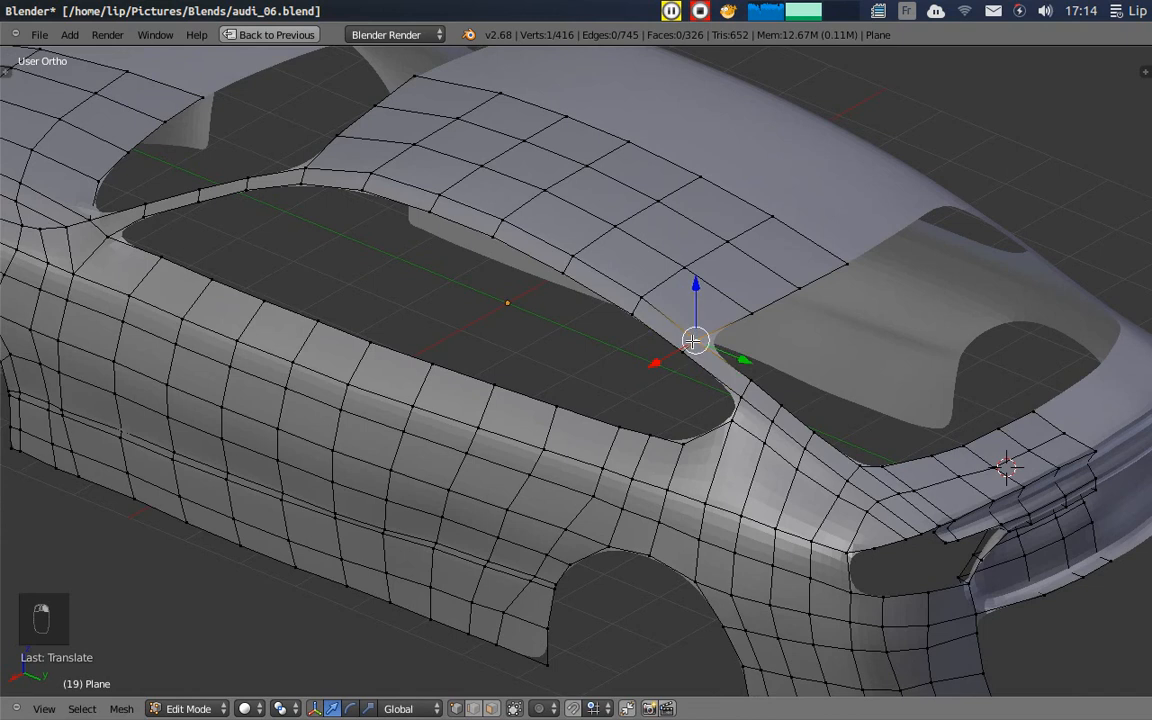
pyautogui.scroll(-3, 885, 372)
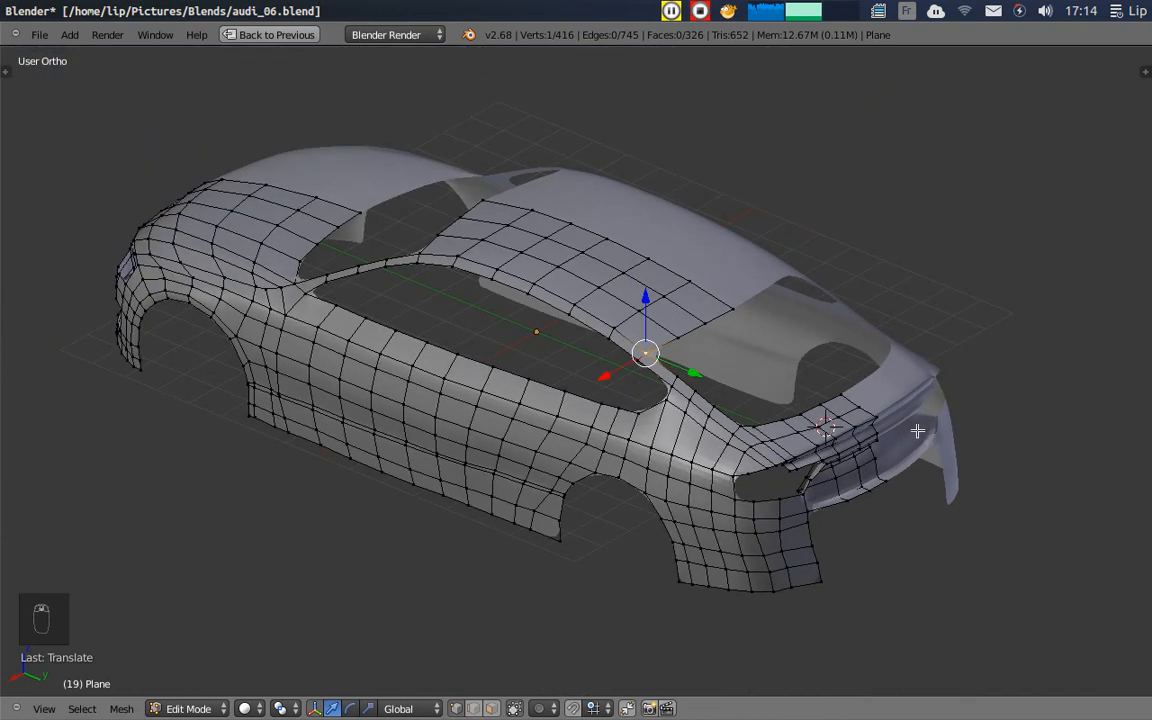